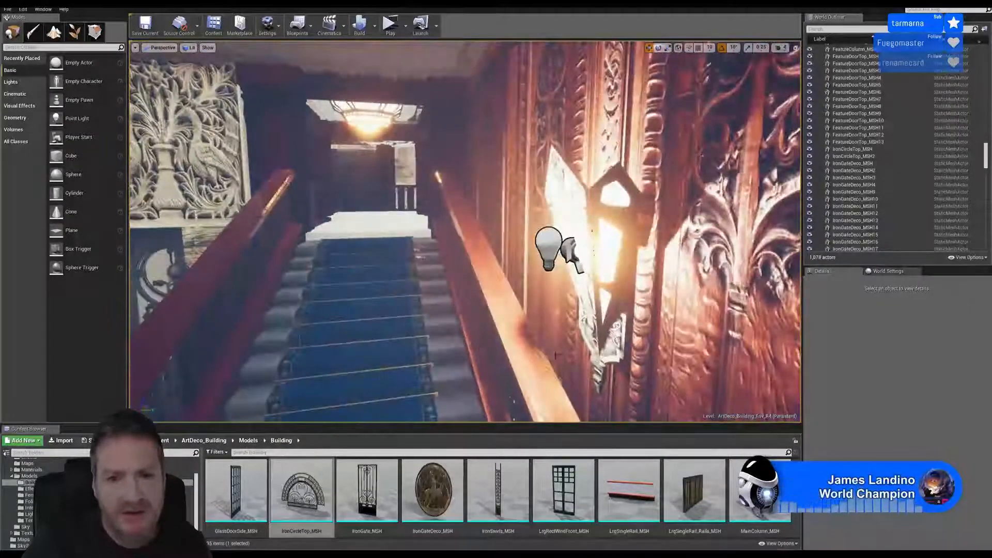
Select the stairway wall sconce together with its spot light and point light, and start converting them to a Blueprint class
click(568, 248)
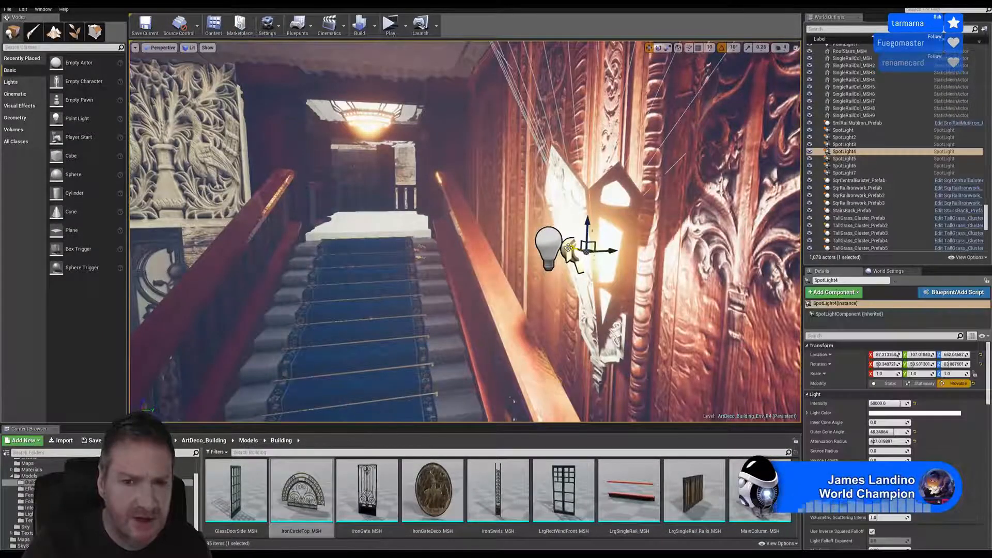
ctrl+click(549, 247)
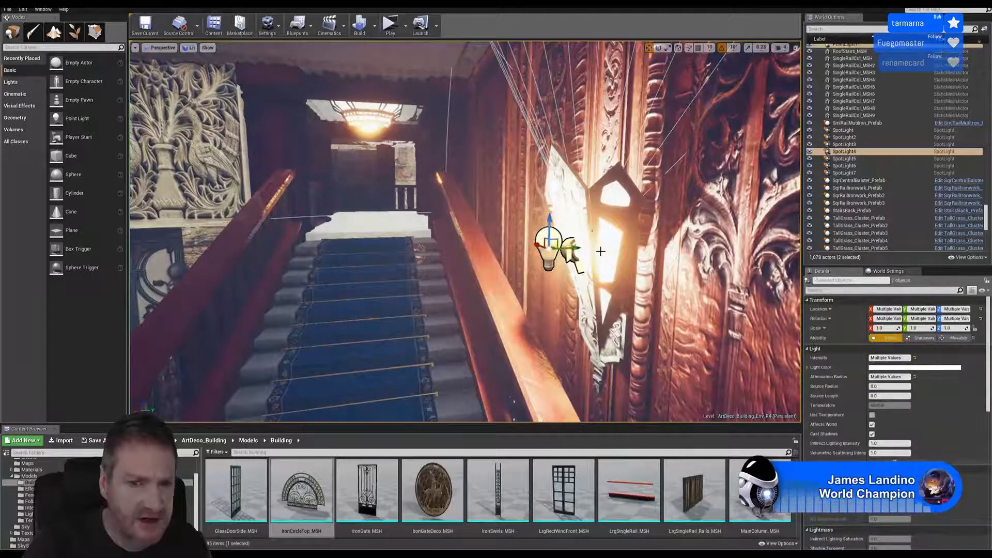
ctrl+click(600, 252)
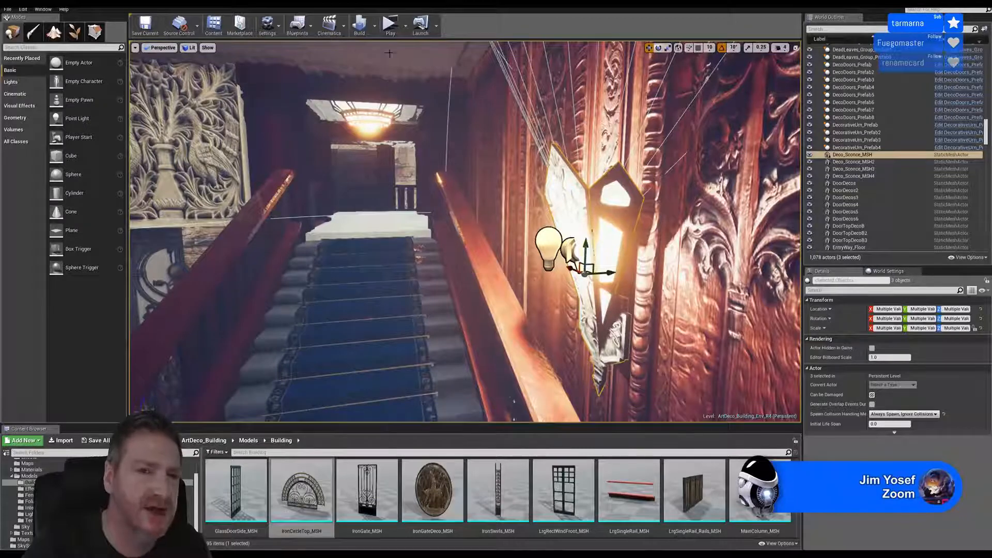
click(312, 28)
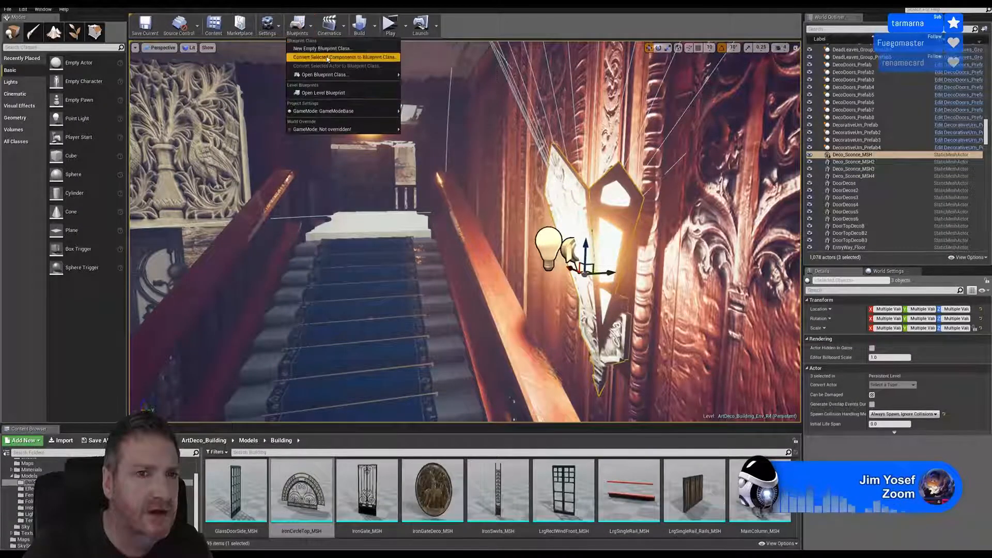
click(344, 54)
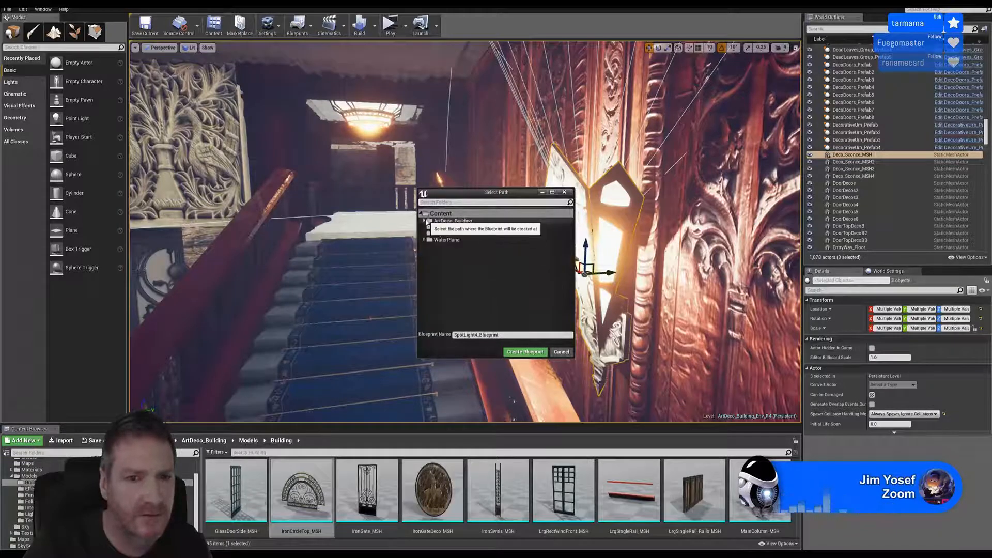
Create the Blueprint as SconceLightsComplete_Prefab in the ArtDeco_Building Blueprints folder, inspect the assembled sconce, and close its editor
click(425, 220)
click(447, 227)
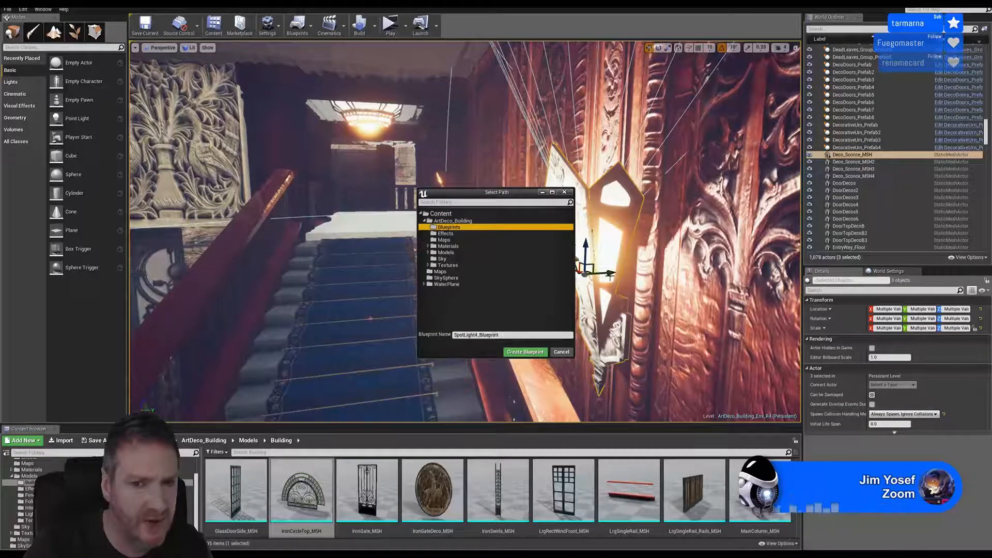
click(504, 336)
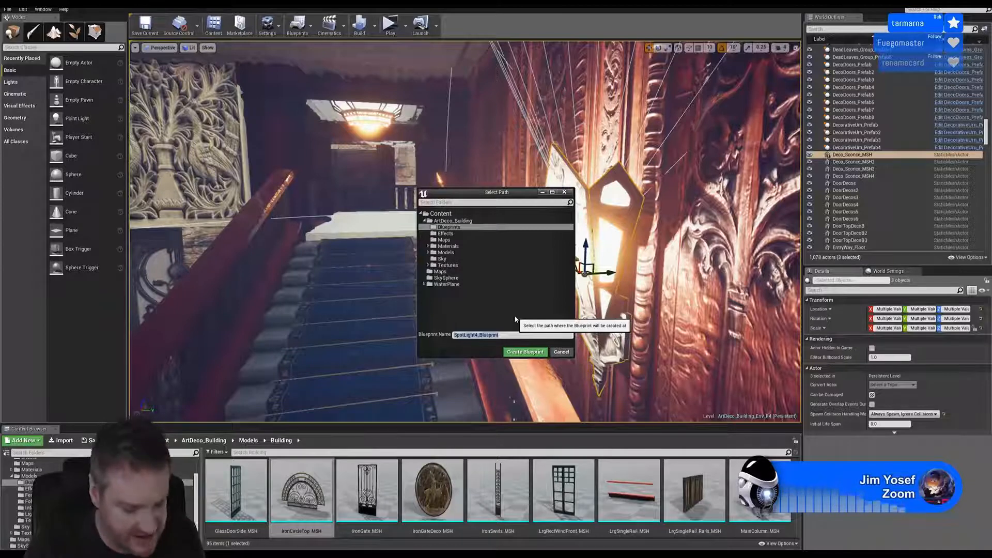
text(S)
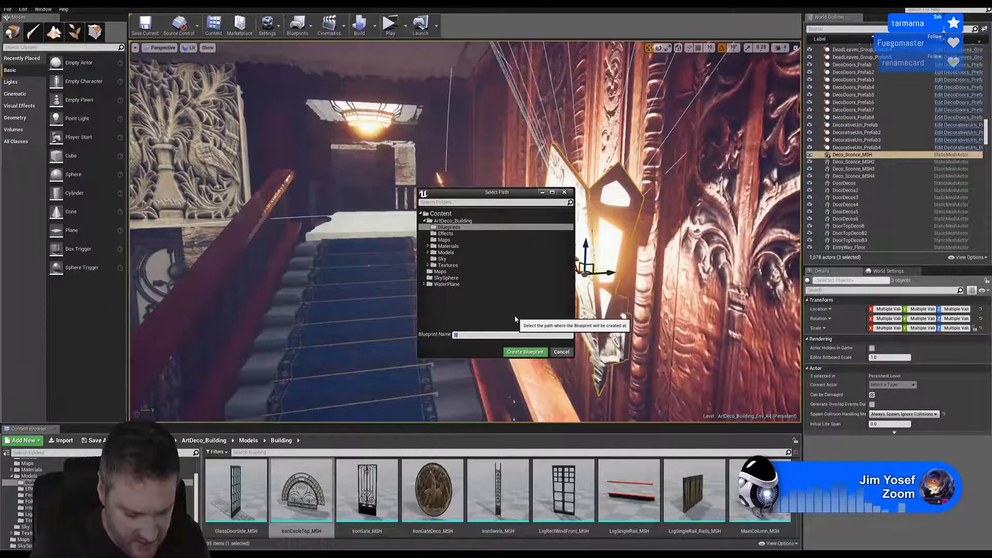
text(conceLightsCom)
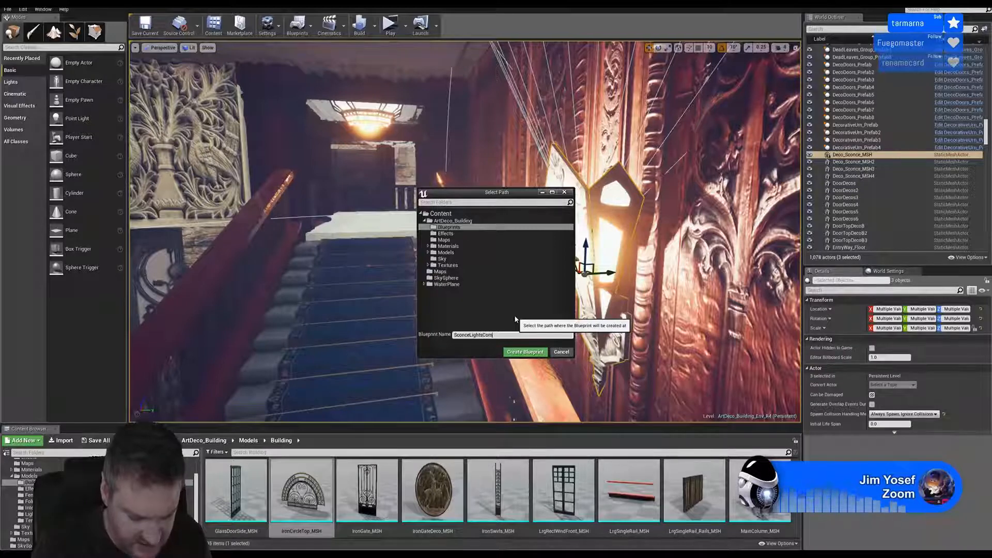
text(plete_)
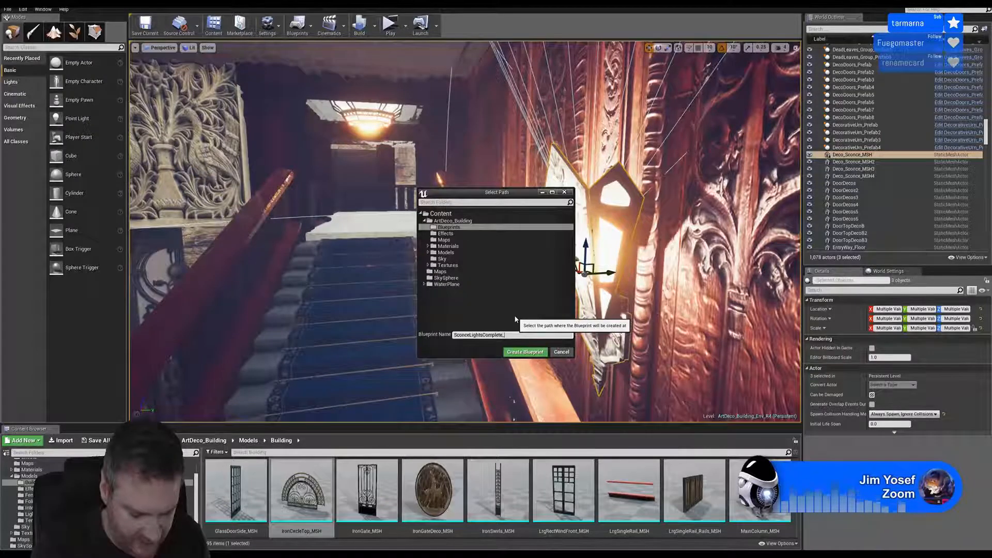
text(Prefab)
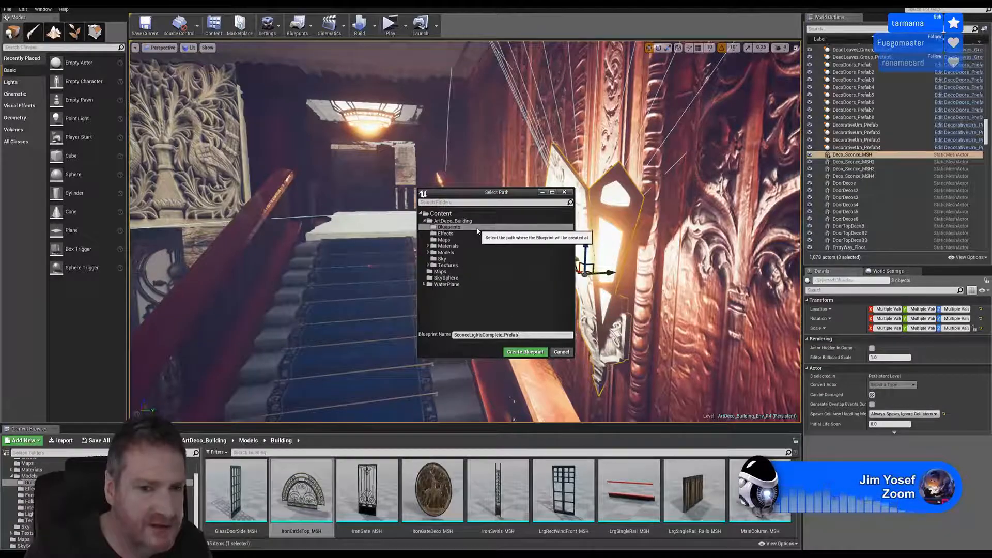
click(522, 353)
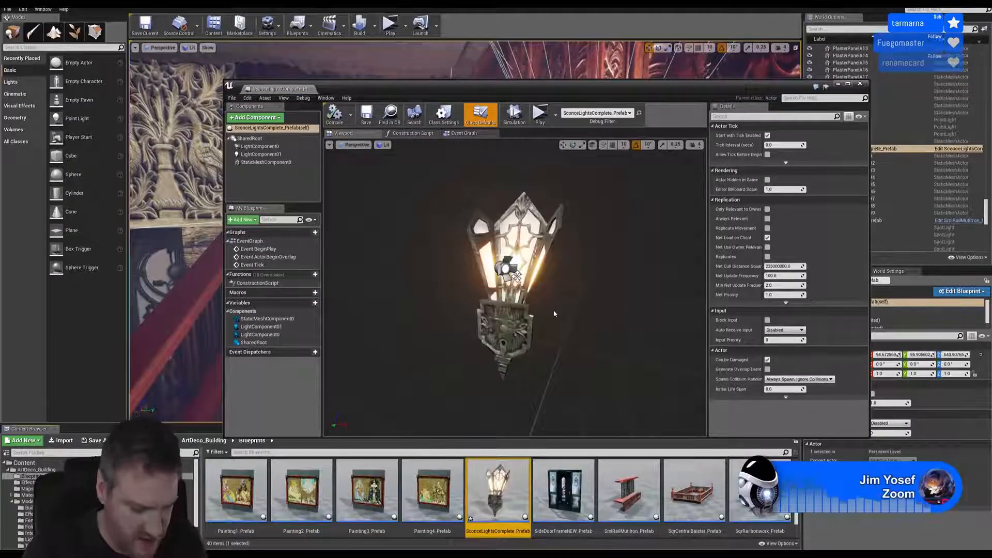
alt+drag(554, 312, 501, 311)
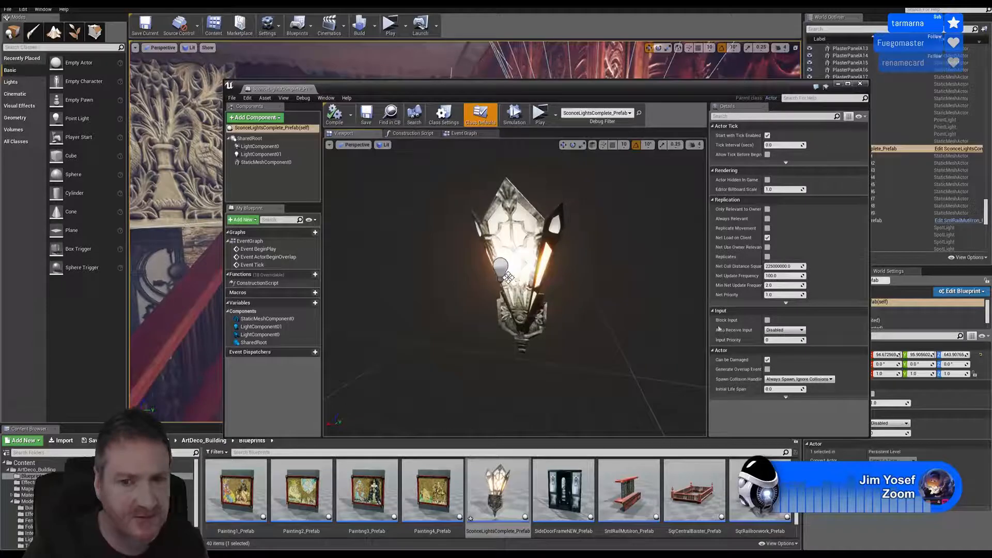
click(861, 85)
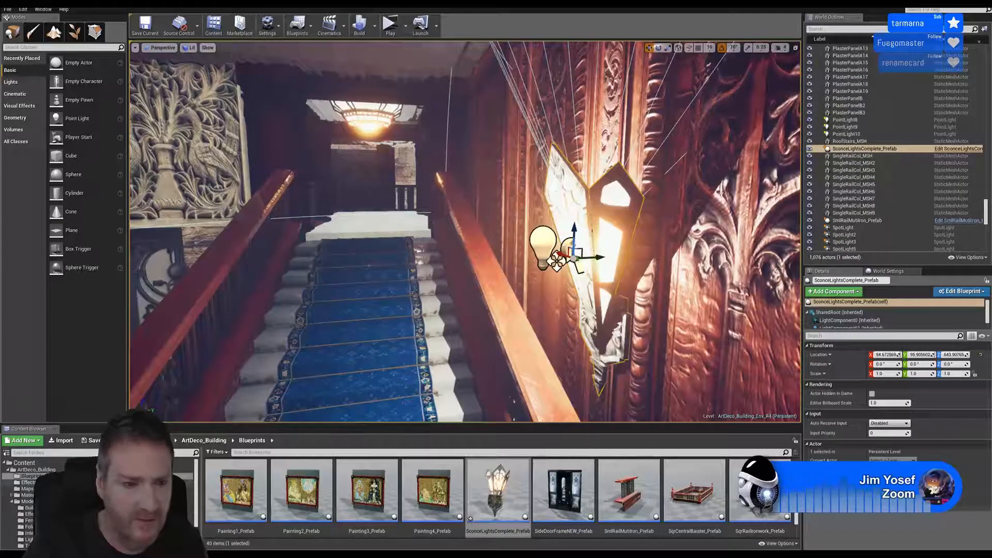
Place a SconceLightsComplete_Prefab on the upper landing's wood wall beside the iron gate and rotate it -90° about Z
right_drag(495, 292, 566, 309)
key(Escape)
key(s)
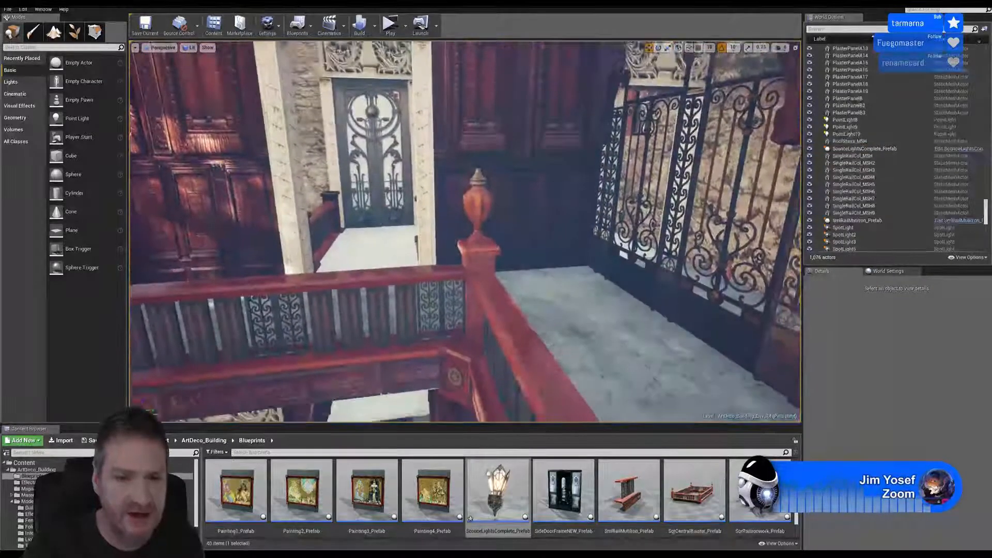
drag(498, 491, 531, 234)
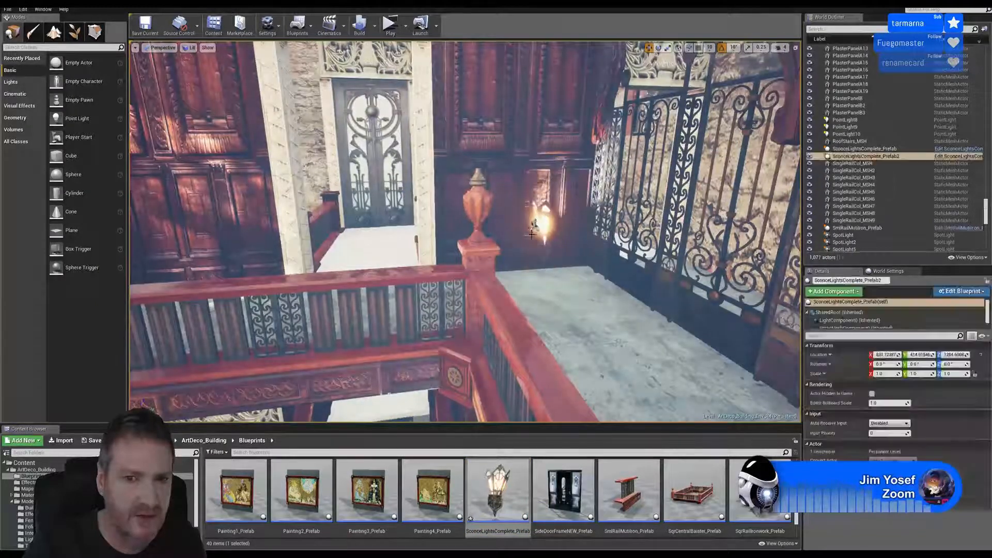
click(659, 48)
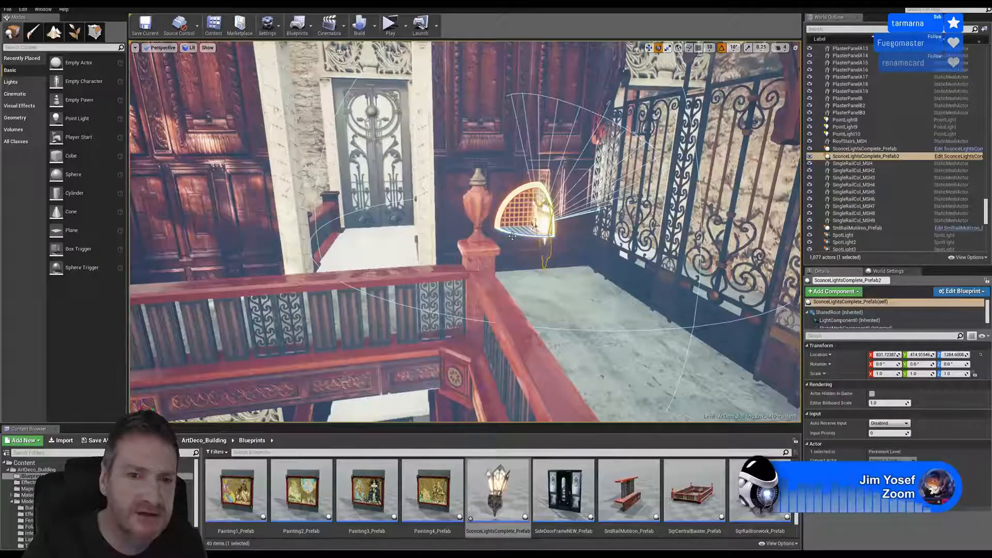
drag(512, 236, 476, 234)
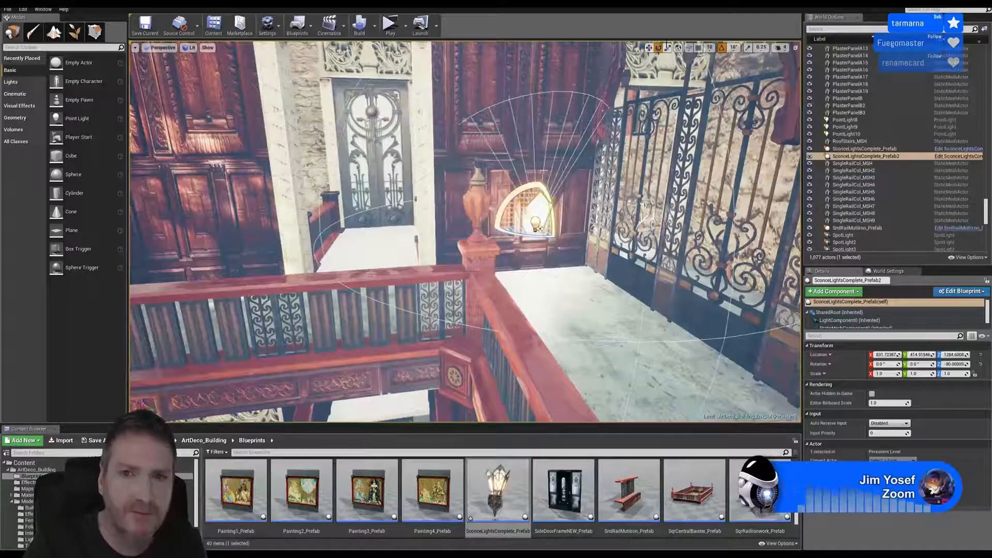
Raise the new sconce onto the upper wood panelling, shift it to about Y 364, and set it against the wall at about X 793
click(648, 48)
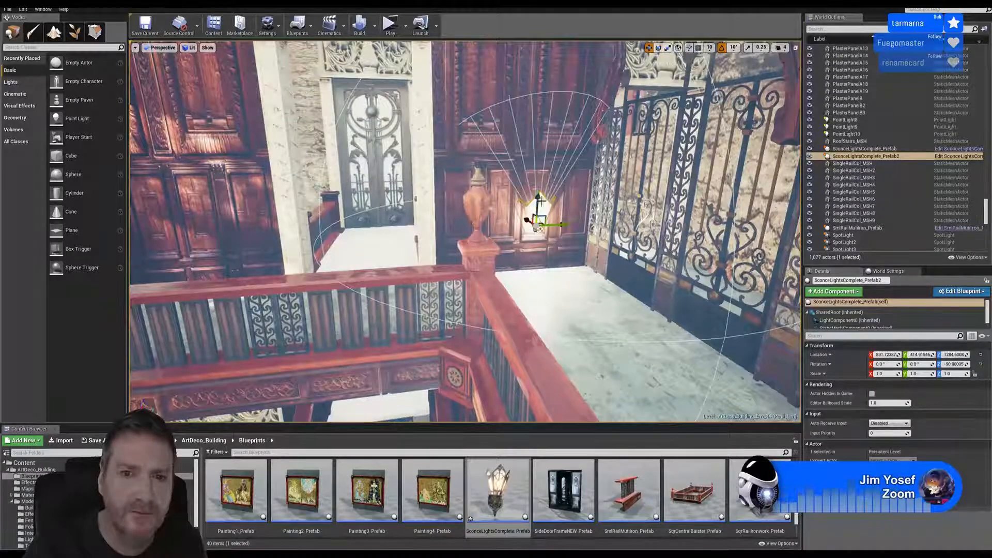
drag(534, 199, 526, 45)
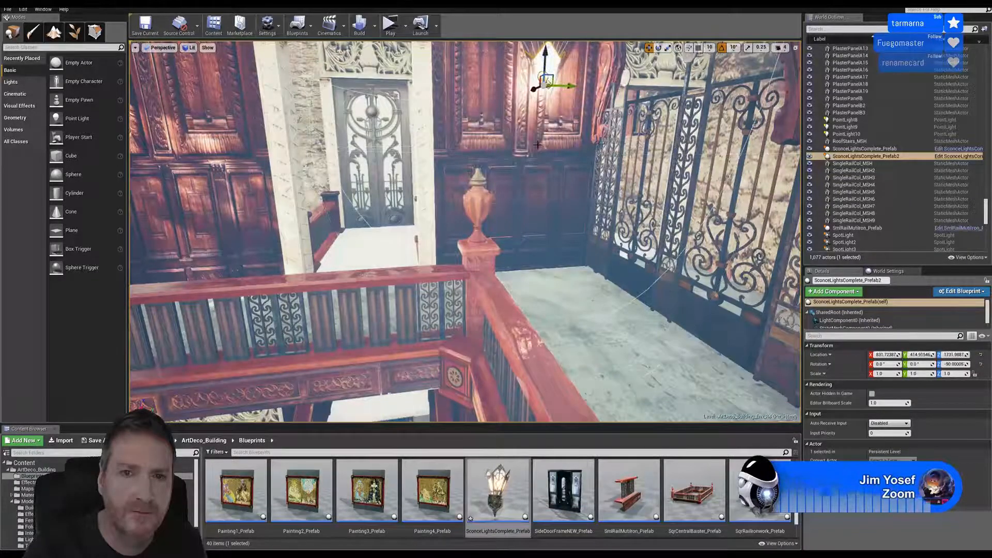
drag(564, 86, 547, 91)
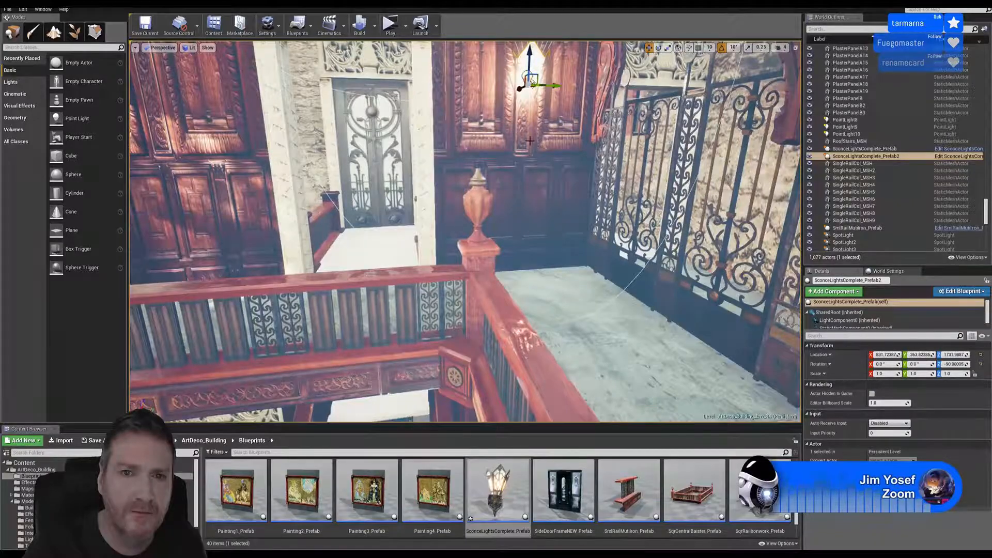
key(w)
right_drag(529, 141, 563, 119)
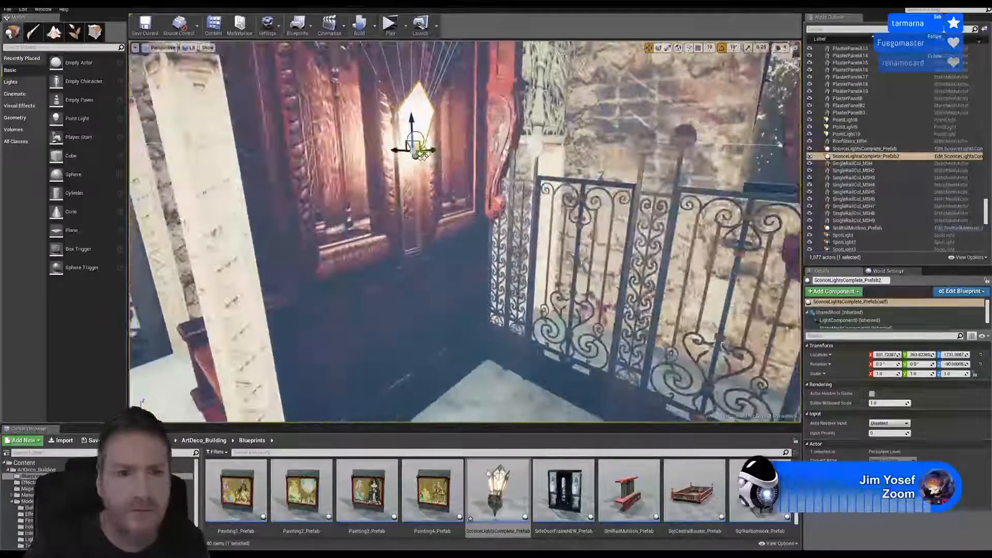
drag(396, 151, 412, 153)
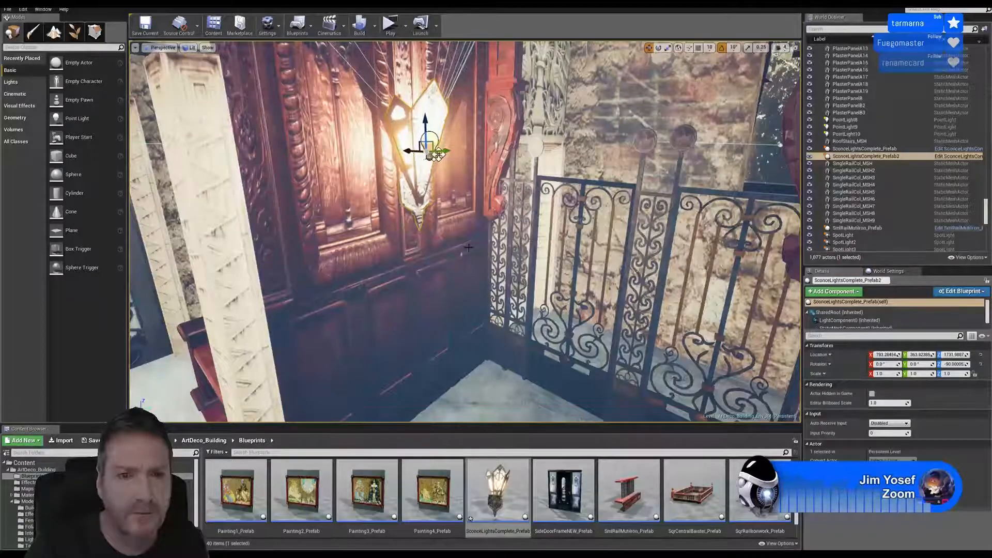
Raise the sconce further and centre it on the panel's middle moulding at about Y 349
right_drag(468, 248, 398, 242)
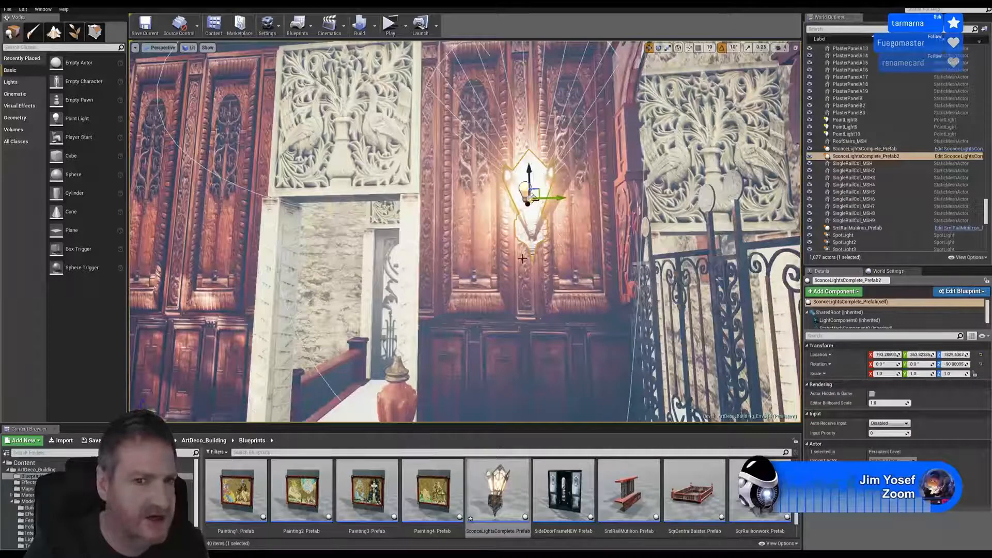
right_drag(471, 311, 560, 282)
key(w)
key(s)
key(e)
key(w)
key(s)
key(w)
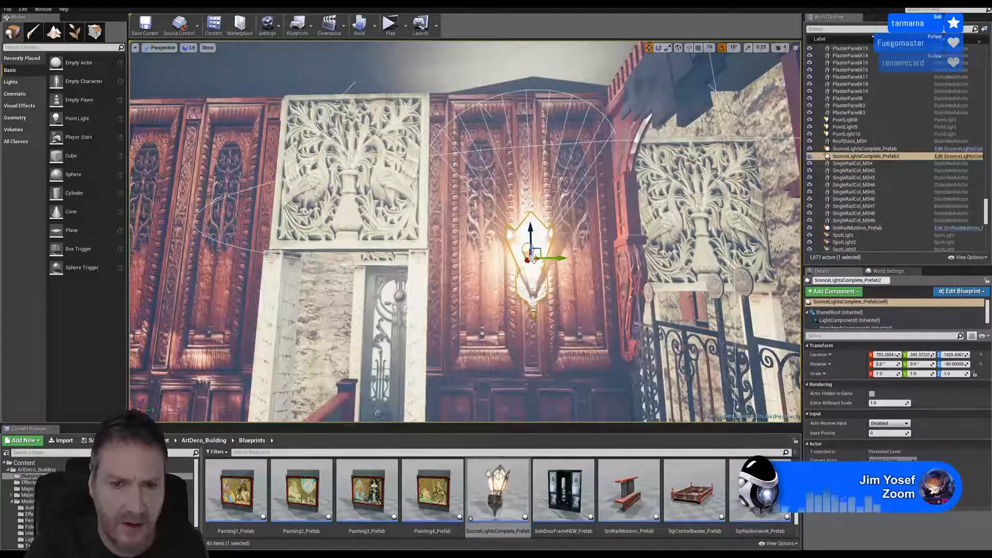
Fine-tune the sconce's height on the wood panel to about Z 1850
key(s)
right_drag(560, 282, 597, 298)
key(w)
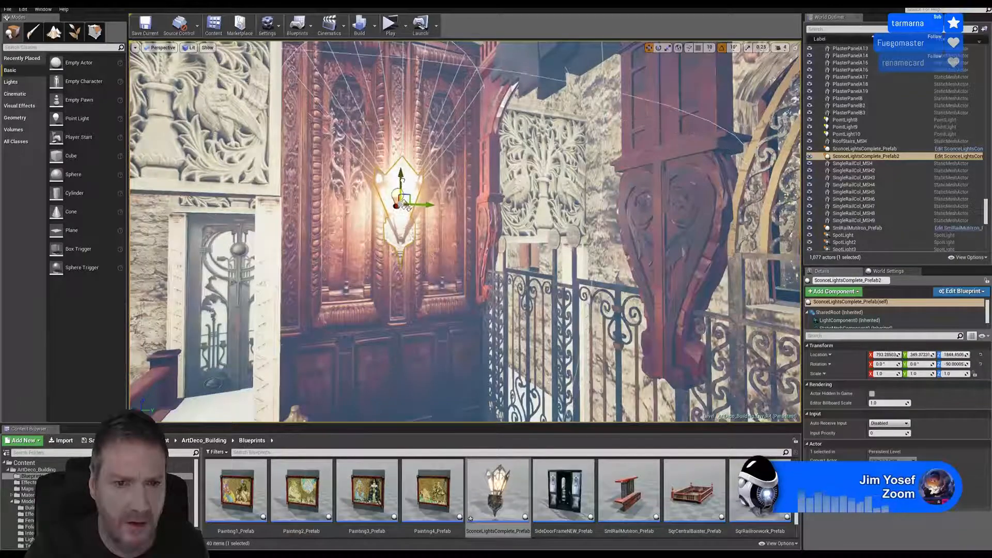
drag(401, 179, 403, 177)
right_drag(485, 270, 406, 262)
key(w)
key(s)
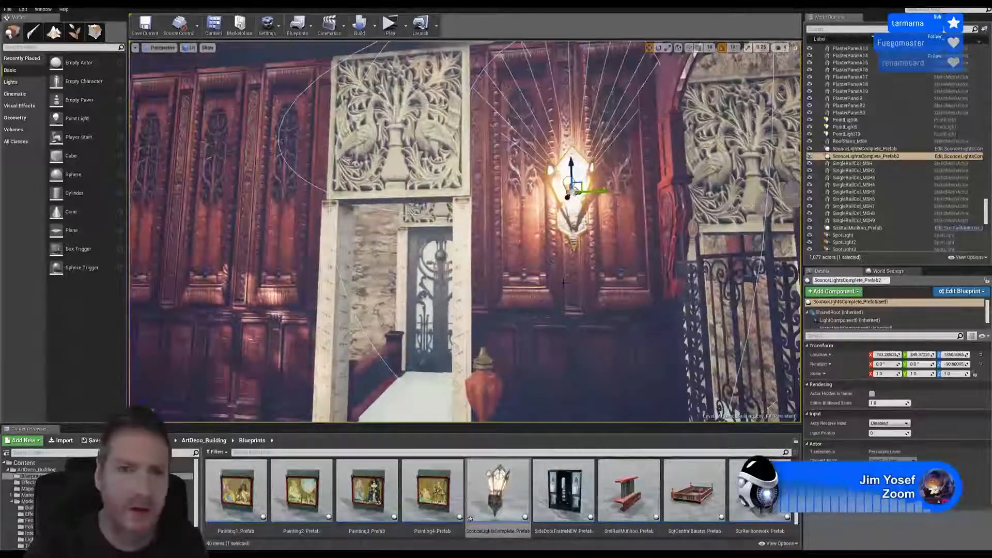
Duplicate the sconce and centre the copy on the matching wood panel across the doorway, at about Y -700
right_click(581, 168)
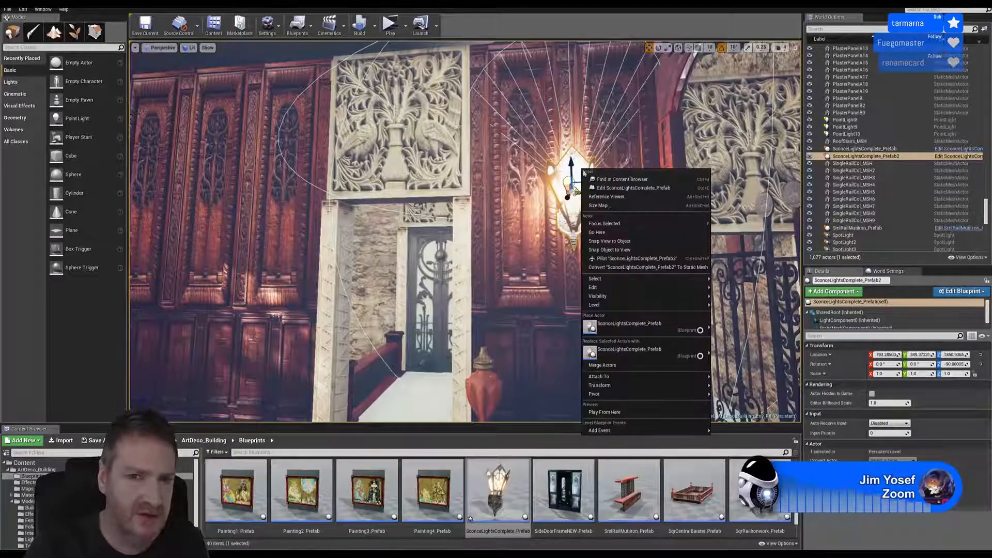
mouse_move(600, 288)
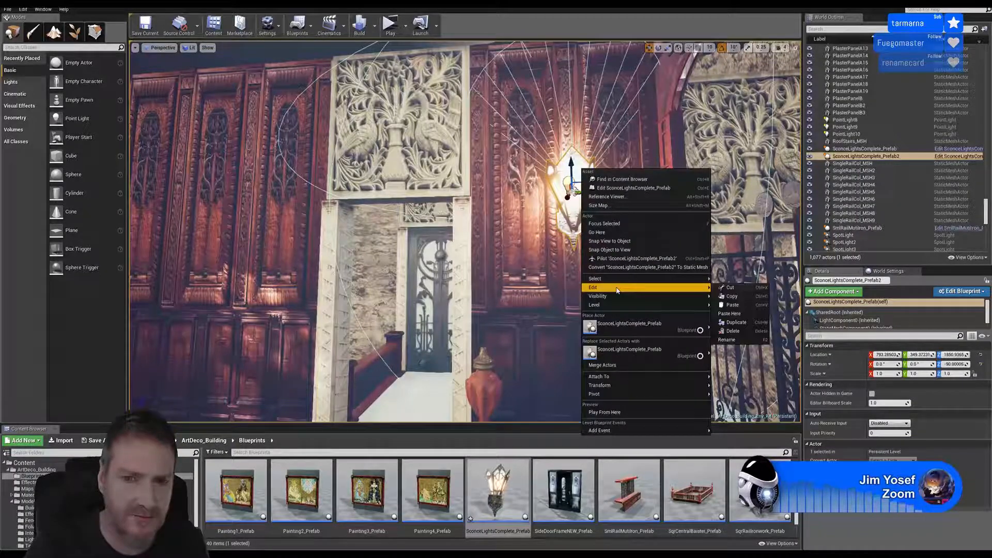
click(743, 322)
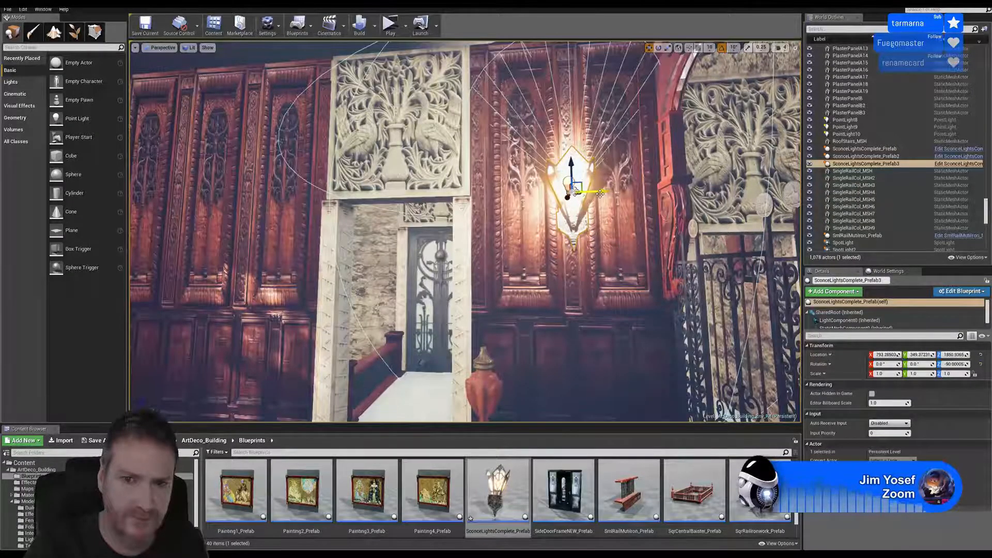
drag(599, 193, 255, 214)
mouse_move(256, 214)
right_down()
mouse_move(245, 240)
mouse_move(266, 225)
right_up()
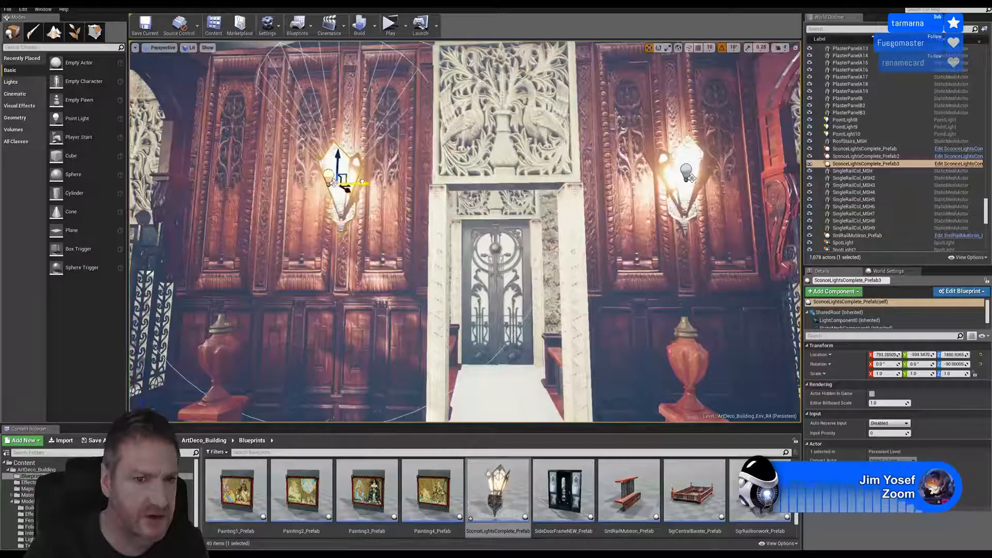
drag(366, 183, 278, 185)
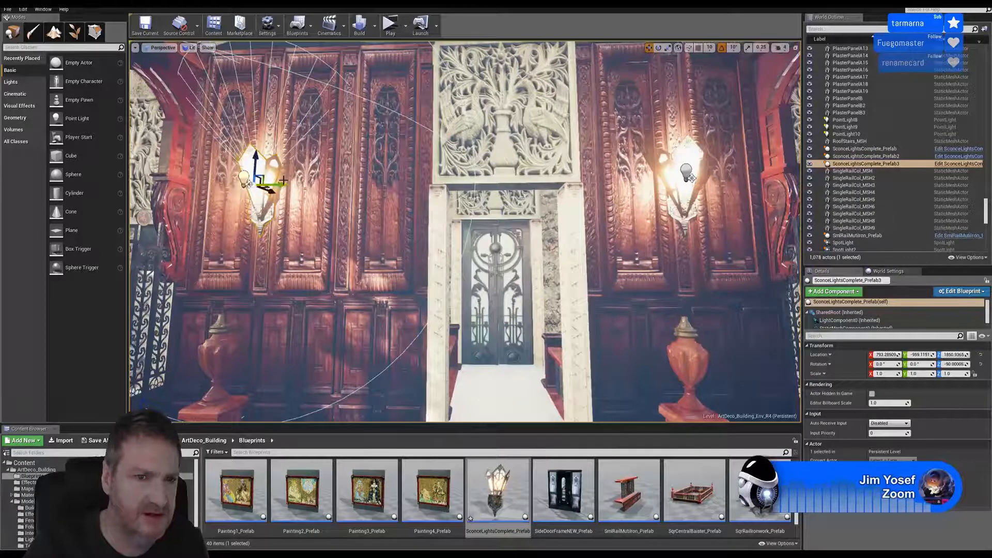
drag(279, 184, 366, 172)
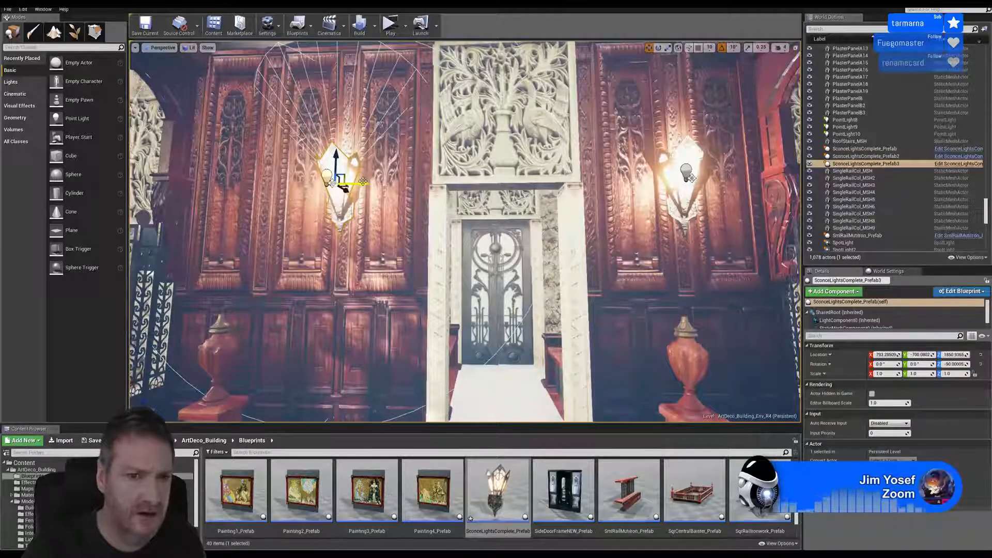
key(Escape)
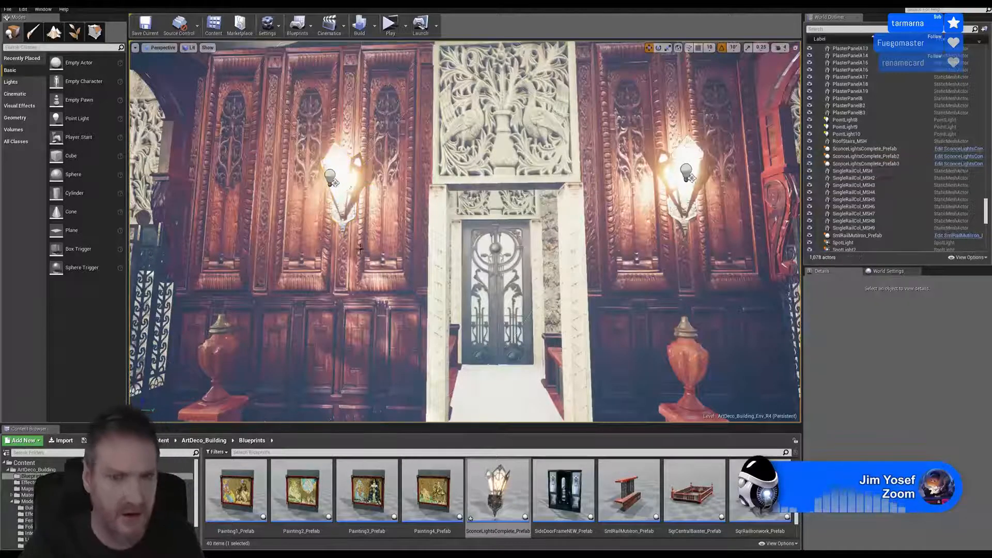
mouse_move(366, 130)
right_down()
mouse_move(401, 159)
mouse_move(394, 123)
mouse_move(382, 142)
mouse_move(364, 140)
mouse_move(387, 129)
mouse_move(357, 115)
mouse_move(356, 137)
right_up()
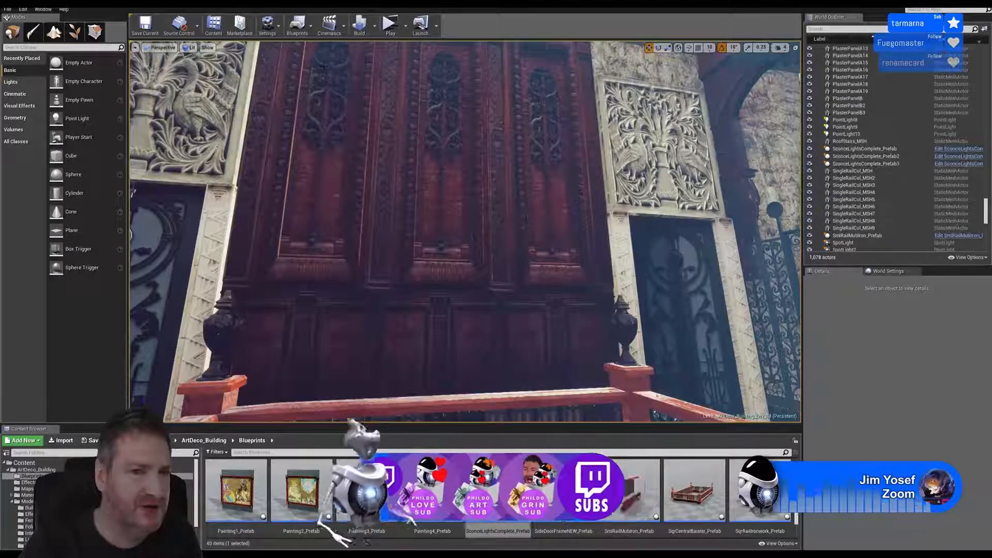
Inspect the upper wood panelling, the painting above the stained-glass entrance door, the urn and the arched ironwork for areas needing detail
right_drag(323, 66, 332, 58)
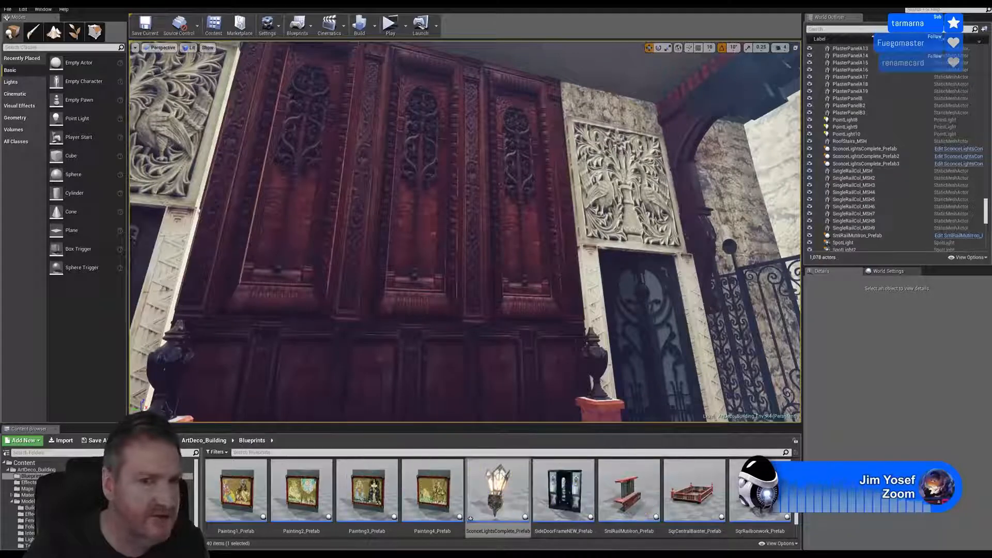
drag(425, 127, 426, 127)
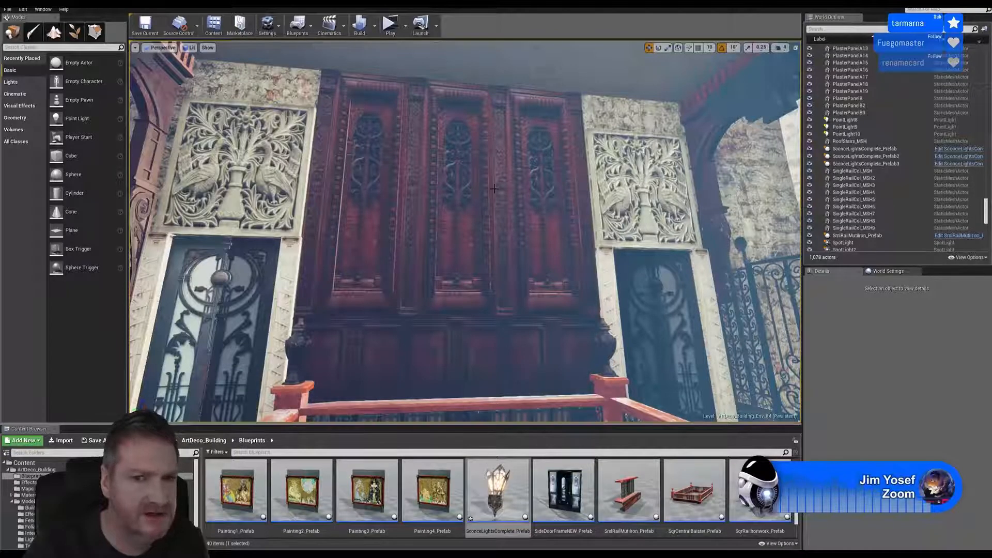
right_drag(498, 188, 498, 188)
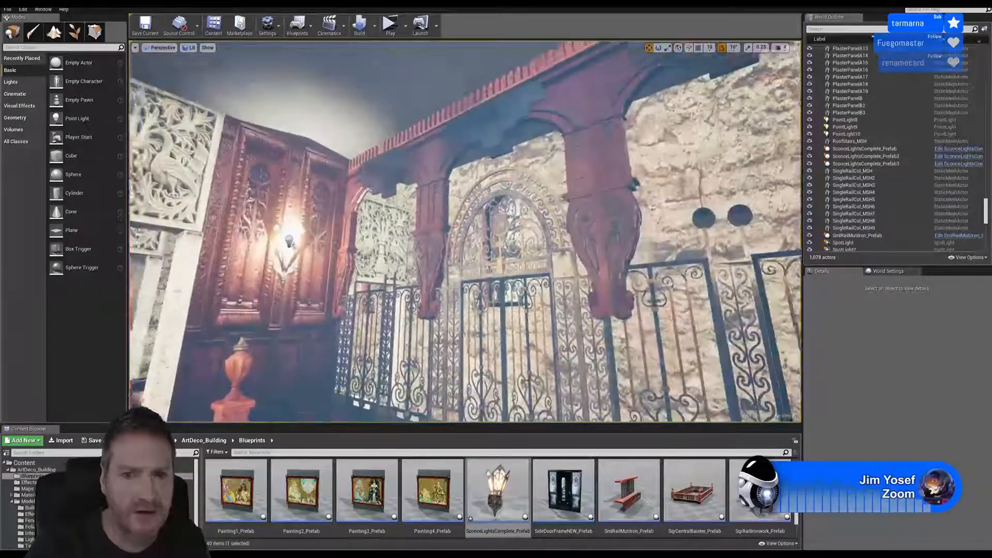
right_drag(498, 188, 498, 188)
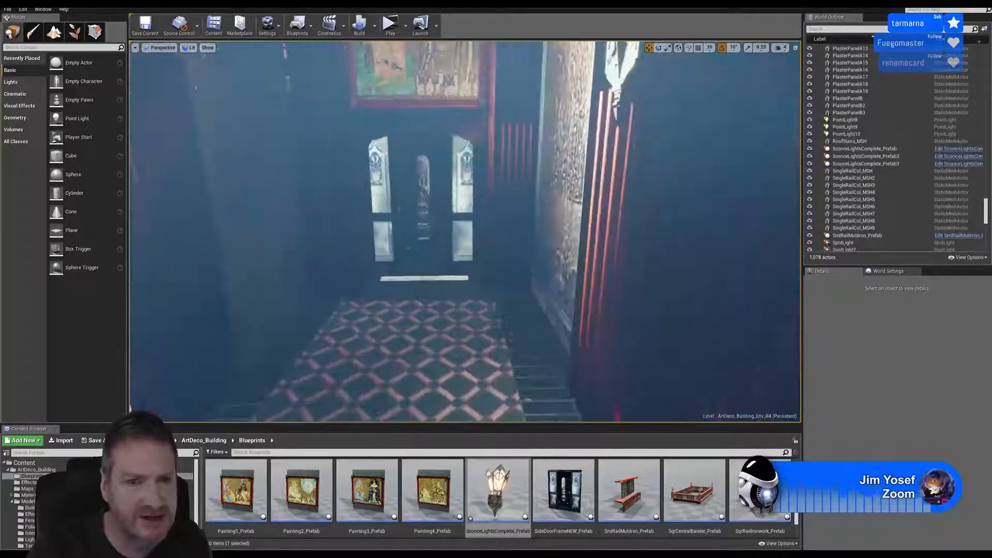
key(w)
right_drag(465, 233, 439, 222)
right_drag(393, 170, 440, 124)
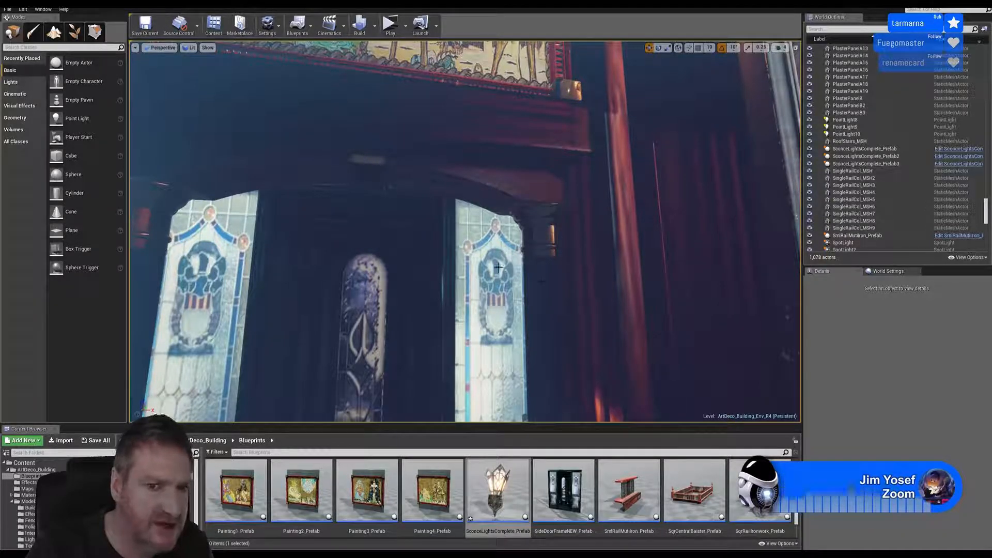
mouse_move(367, 173)
right_down()
mouse_move(419, 222)
mouse_move(387, 238)
mouse_move(310, 232)
mouse_move(321, 243)
mouse_move(331, 241)
mouse_move(333, 212)
mouse_move(310, 215)
mouse_move(305, 206)
mouse_move(316, 206)
mouse_move(266, 192)
right_up()
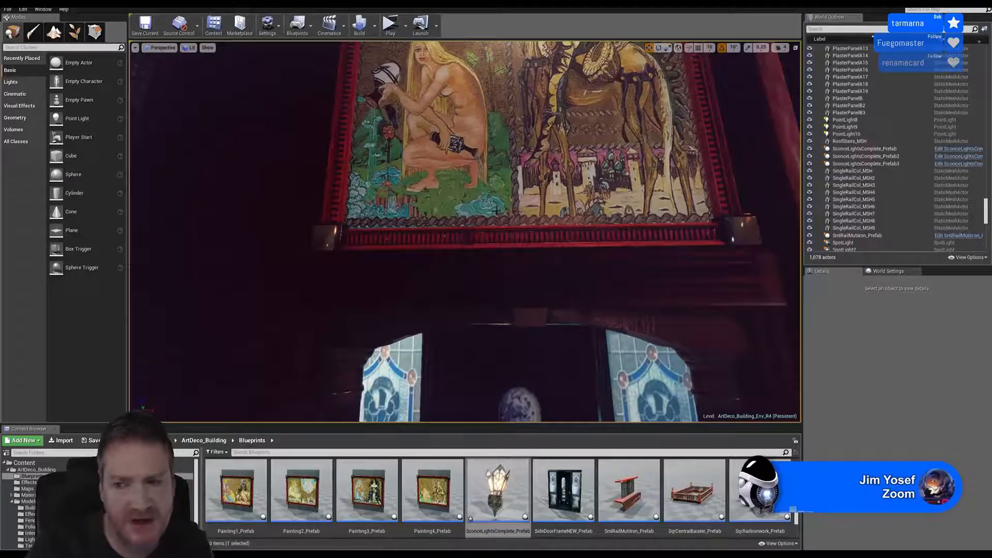
mouse_move(496, 211)
right_down()
mouse_move(550, 230)
mouse_move(594, 202)
mouse_move(584, 209)
right_up()
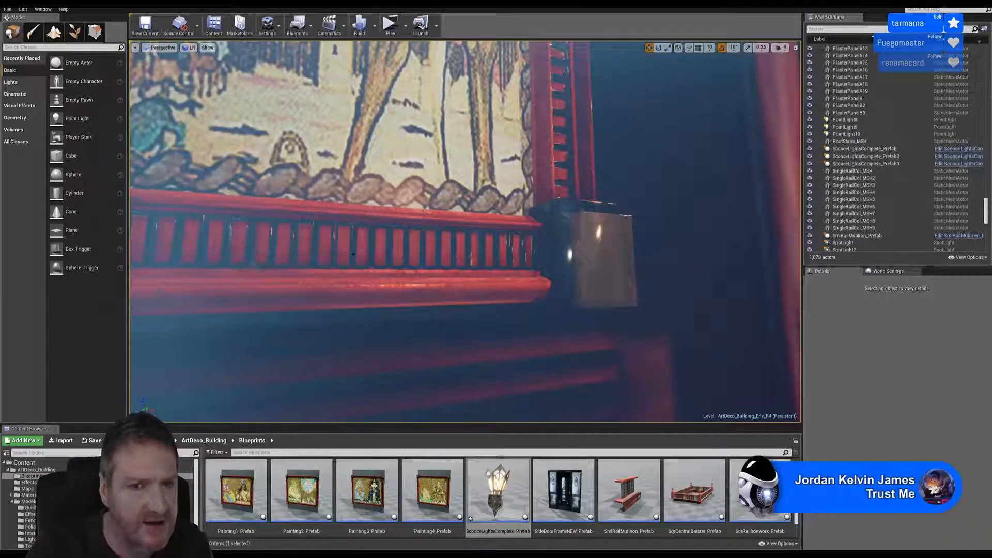
mouse_move(338, 243)
right_down()
mouse_move(434, 226)
mouse_move(450, 212)
mouse_move(434, 228)
mouse_move(449, 230)
mouse_move(422, 220)
mouse_move(402, 228)
mouse_move(432, 224)
right_up()
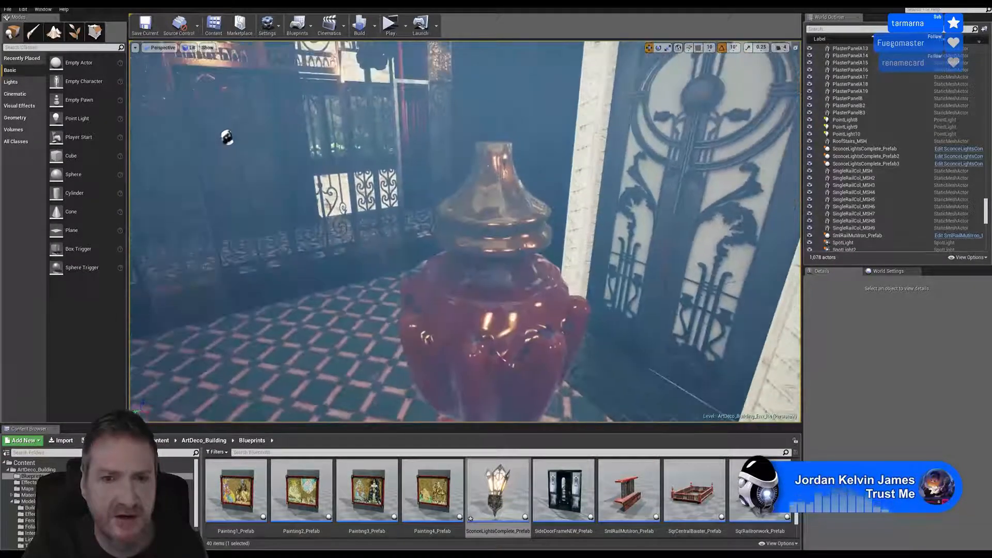
right_drag(457, 260, 441, 255)
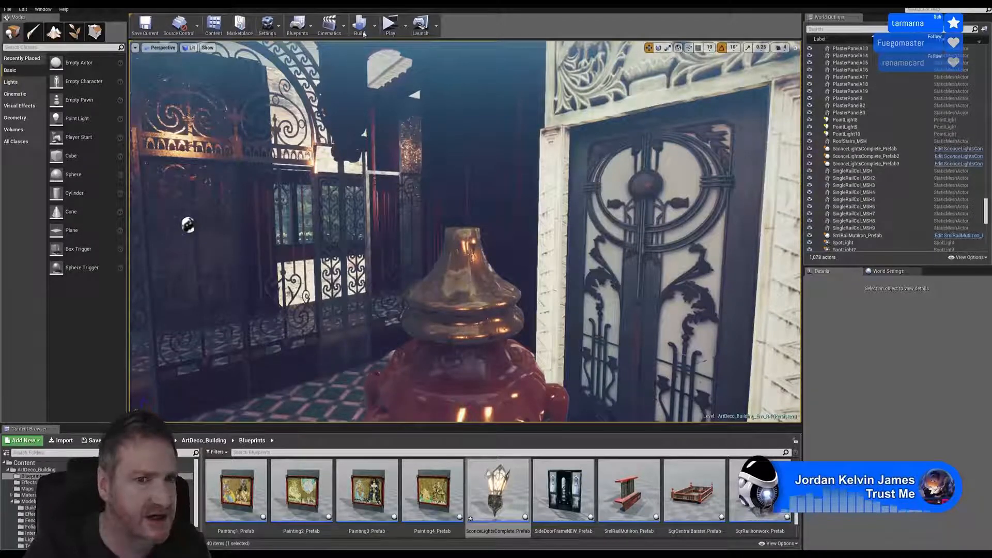
right_drag(465, 233, 581, 207)
key(w)
right_drag(499, 176, 468, 220)
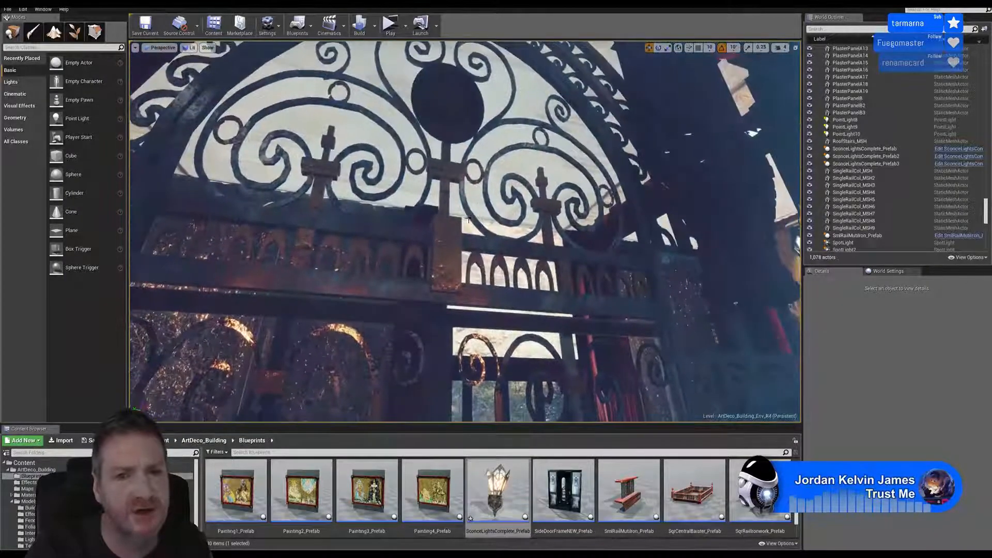
mouse_move(496, 276)
right_down()
mouse_move(514, 316)
mouse_move(631, 310)
mouse_move(439, 320)
mouse_move(472, 367)
mouse_move(513, 340)
mouse_move(540, 279)
mouse_move(538, 258)
mouse_move(460, 238)
mouse_move(458, 250)
mouse_move(478, 243)
mouse_move(465, 259)
mouse_move(559, 250)
right_up()
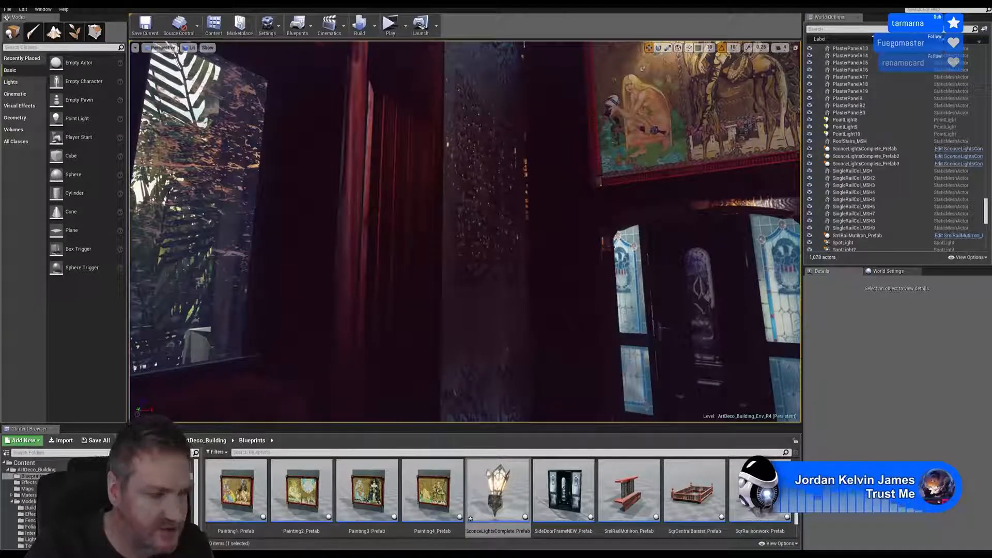
Look through the Blueprints prefabs and the meshes in the Models/Building folder for a decorative column
scroll(680, 475, down, 3)
scroll(683, 491, up, 4)
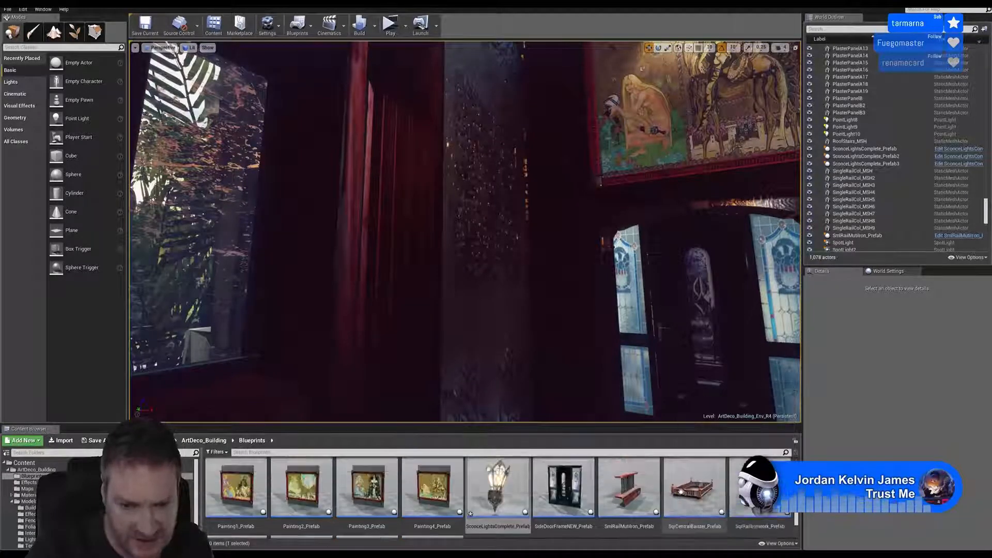
scroll(688, 498, up, 3)
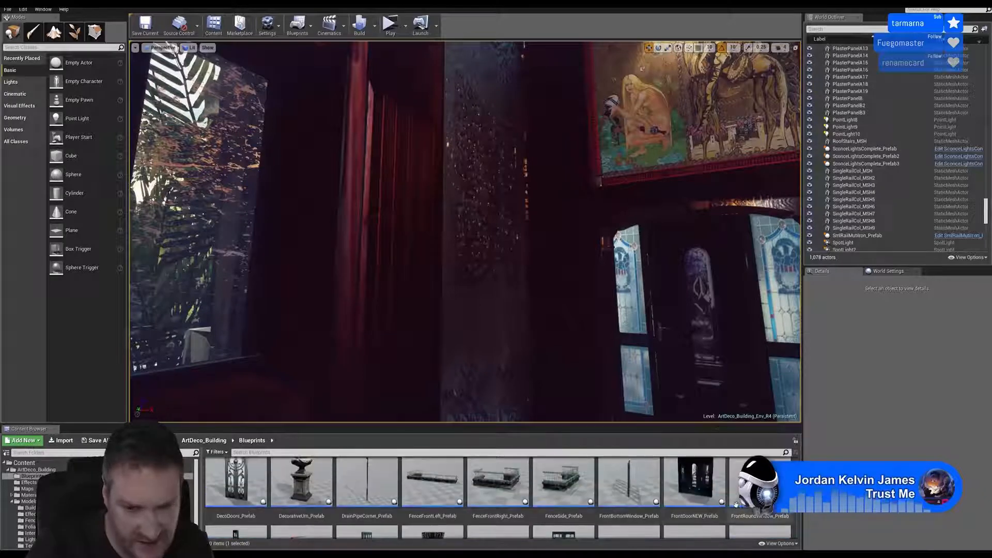
scroll(722, 500, up, 3)
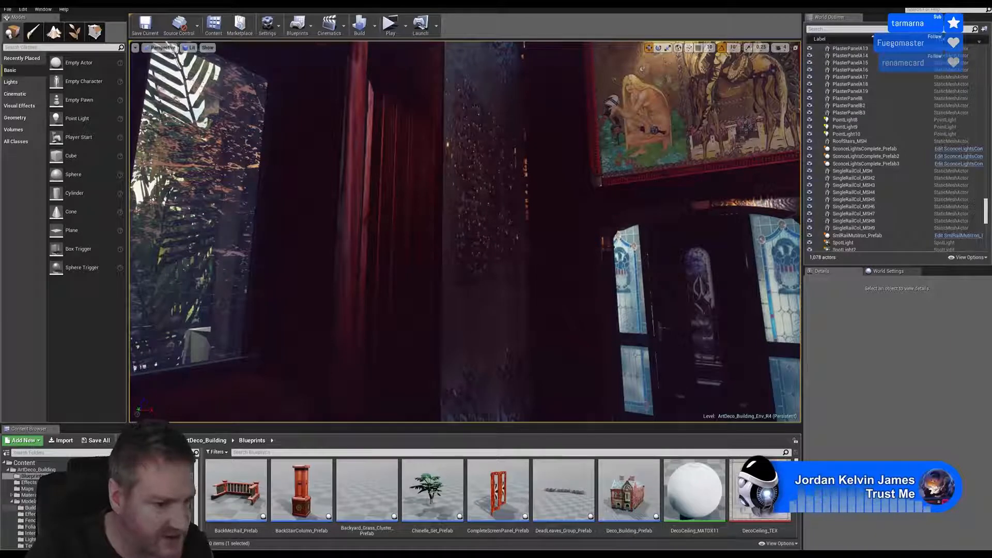
click(30, 507)
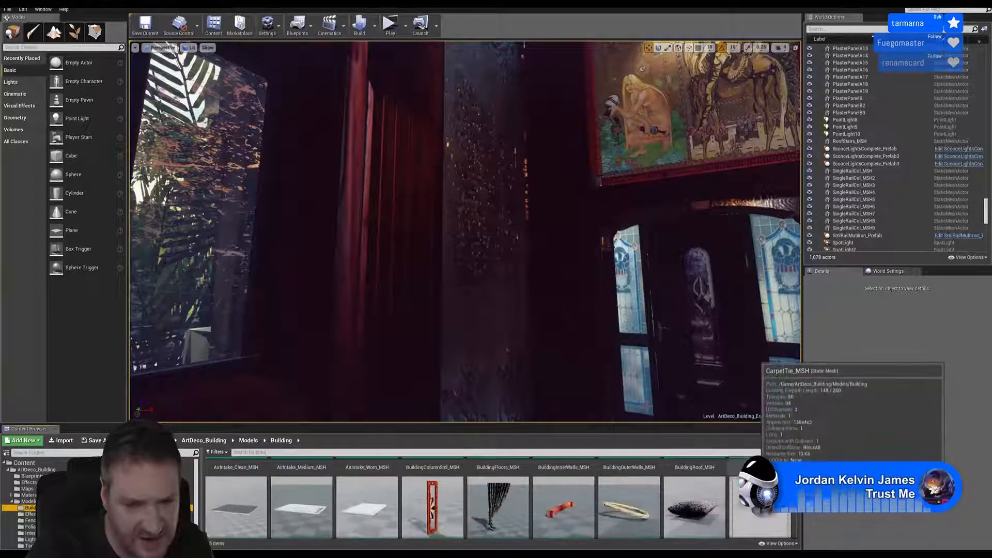
scroll(759, 496, down, 5)
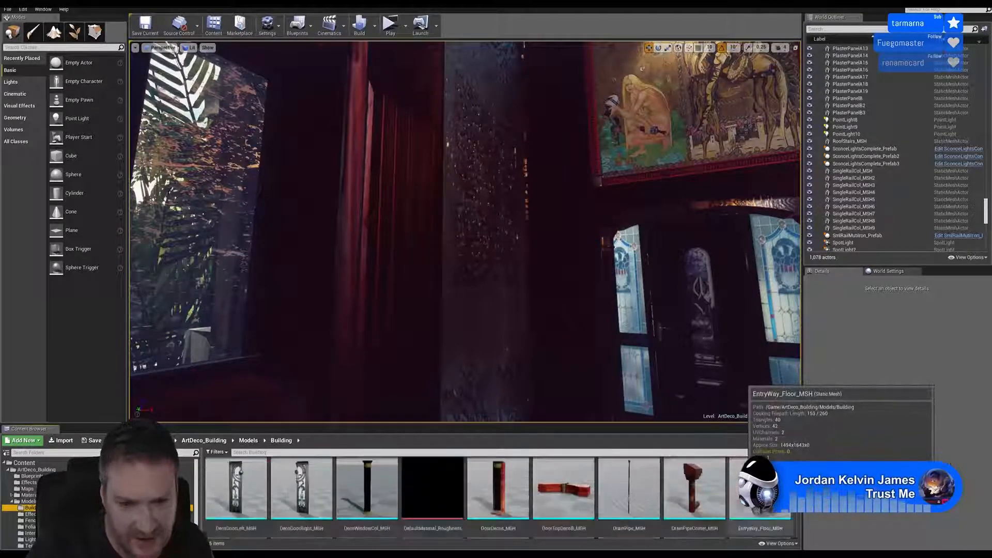
scroll(731, 495, down, 3)
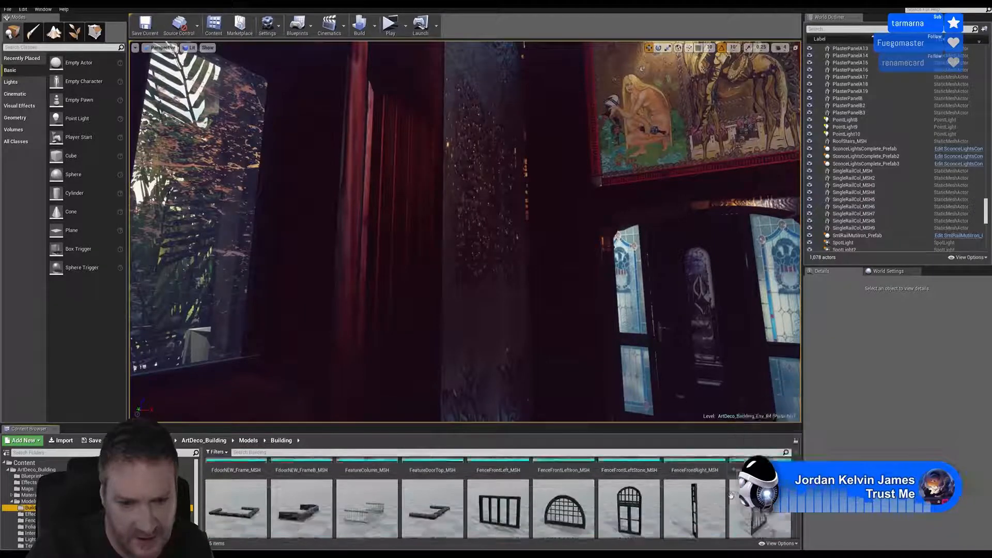
scroll(731, 495, down, 1)
scroll(730, 495, down, 3)
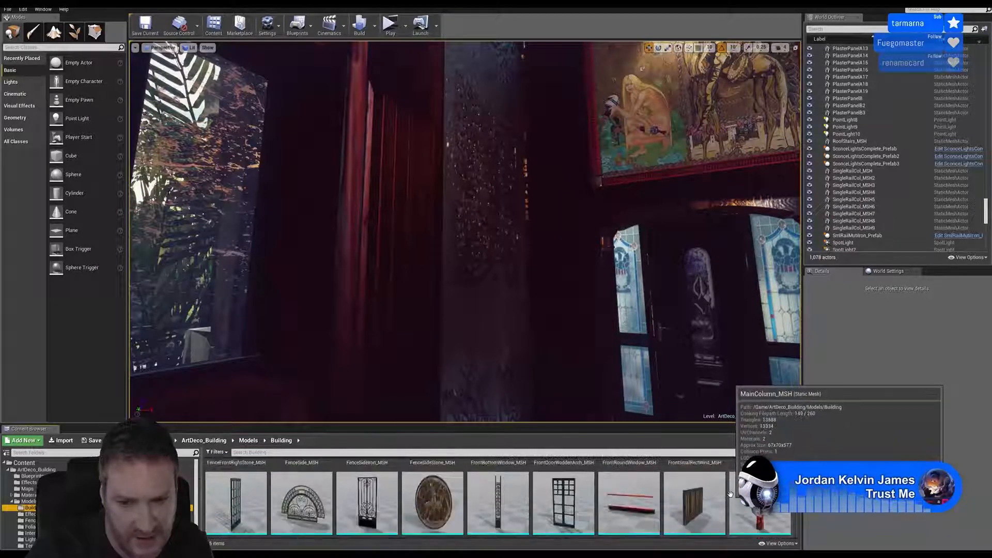
scroll(710, 487, down, 3)
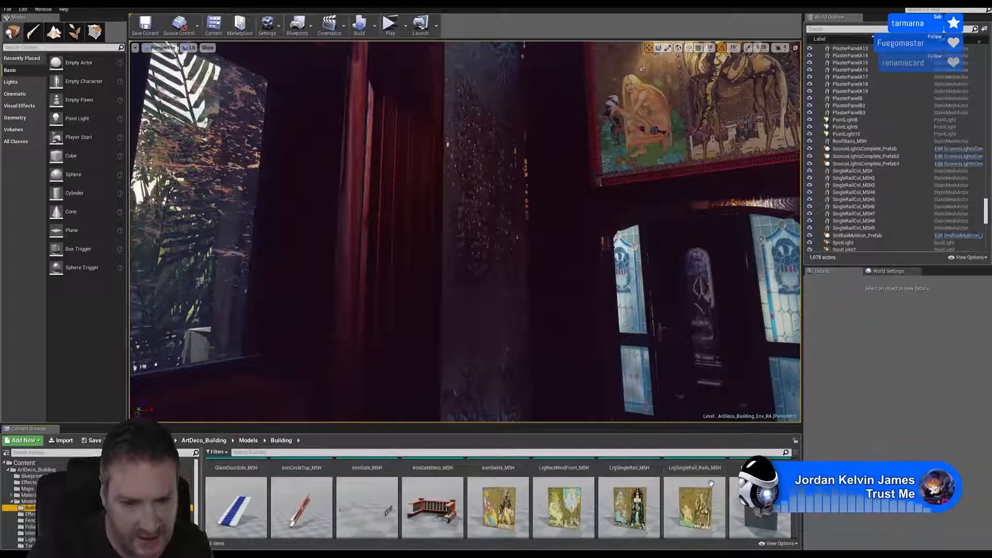
scroll(711, 483, down, 1)
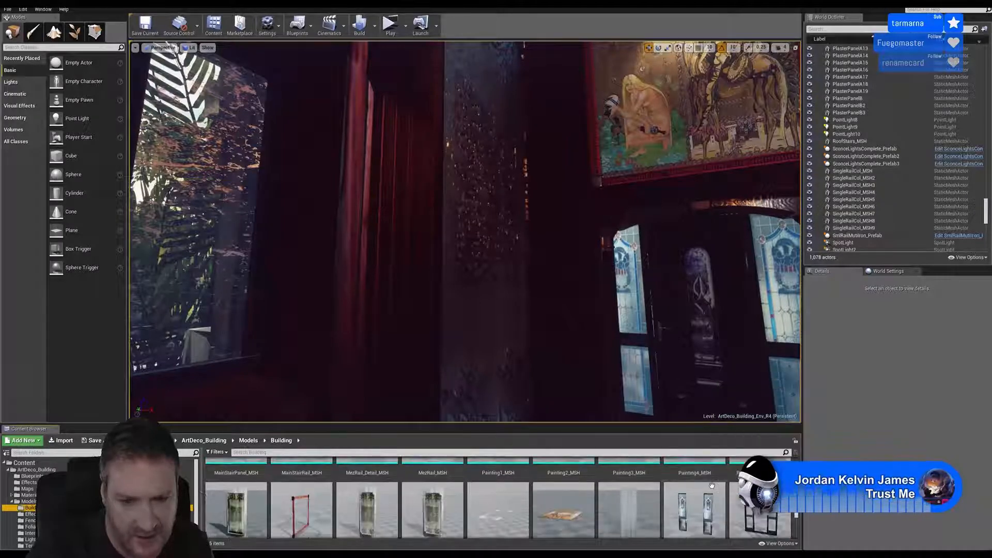
scroll(711, 485, down, 4)
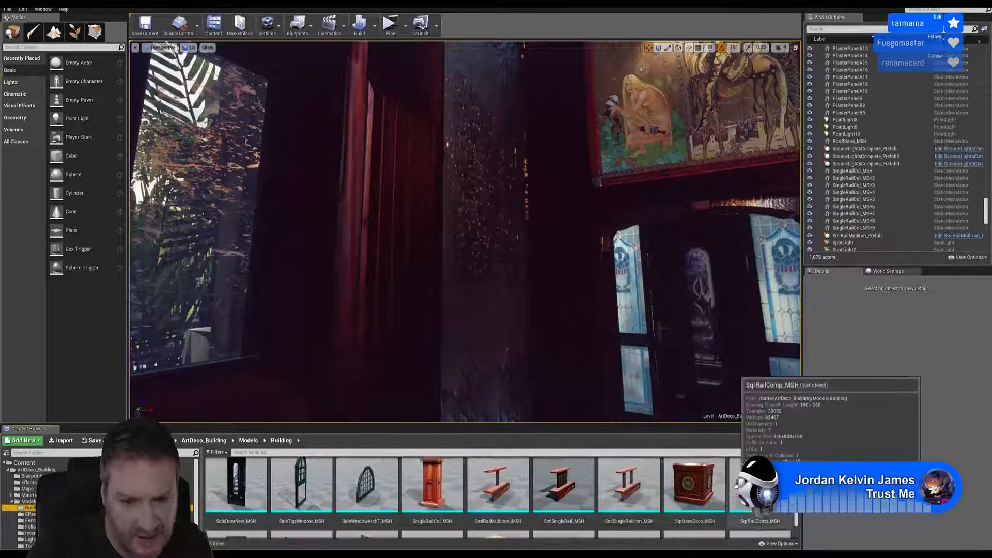
scroll(736, 486, down, 1)
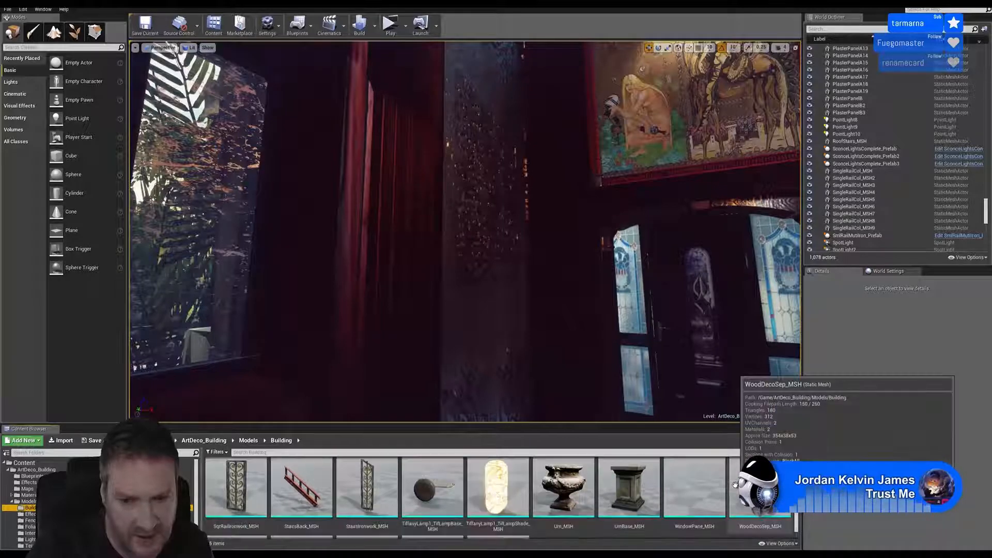
scroll(734, 488, down, 1)
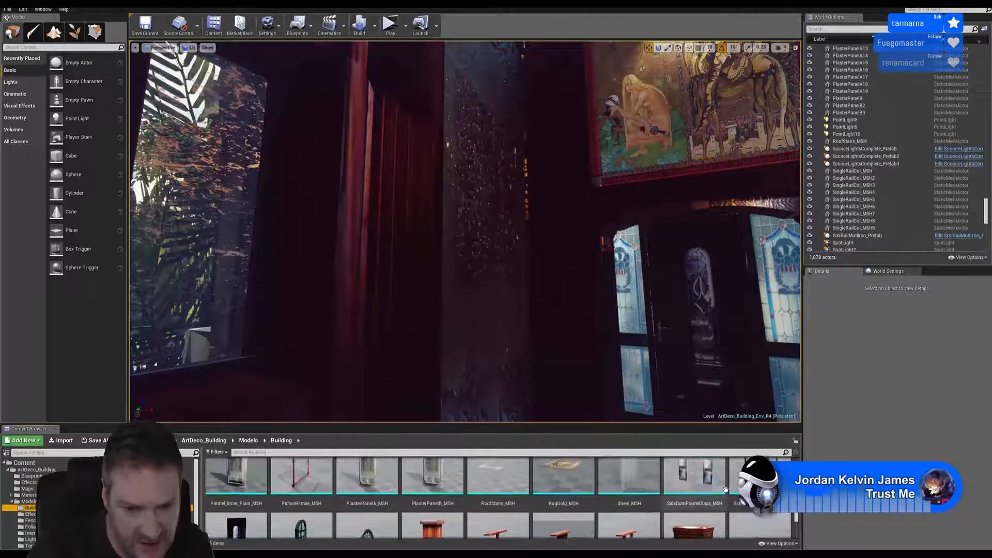
scroll(727, 489, up, 2)
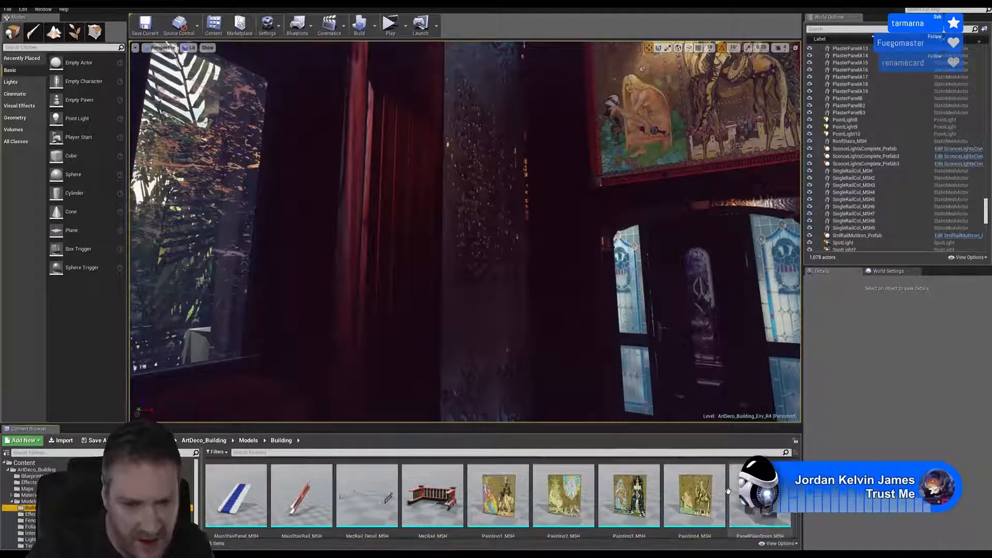
scroll(728, 491, up, 3)
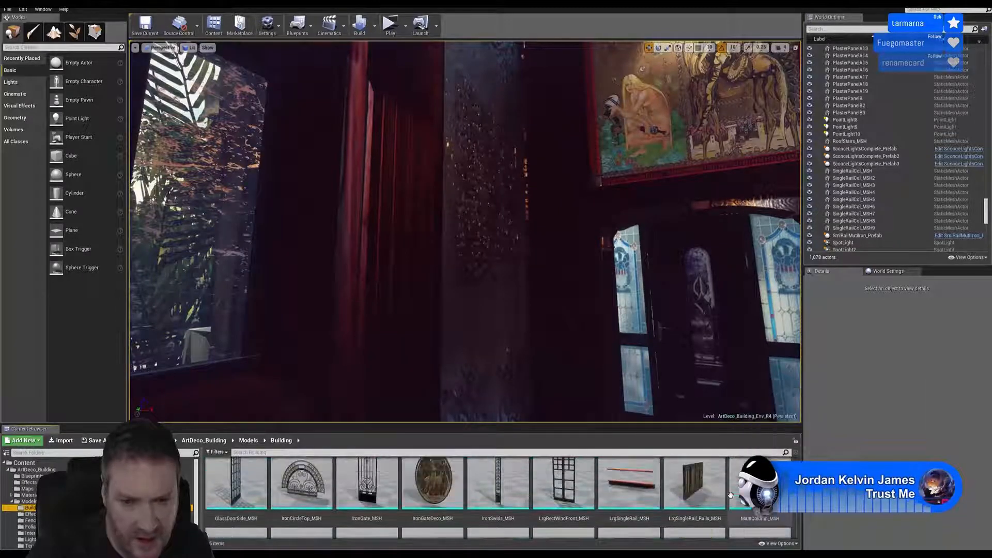
scroll(730, 495, up, 4)
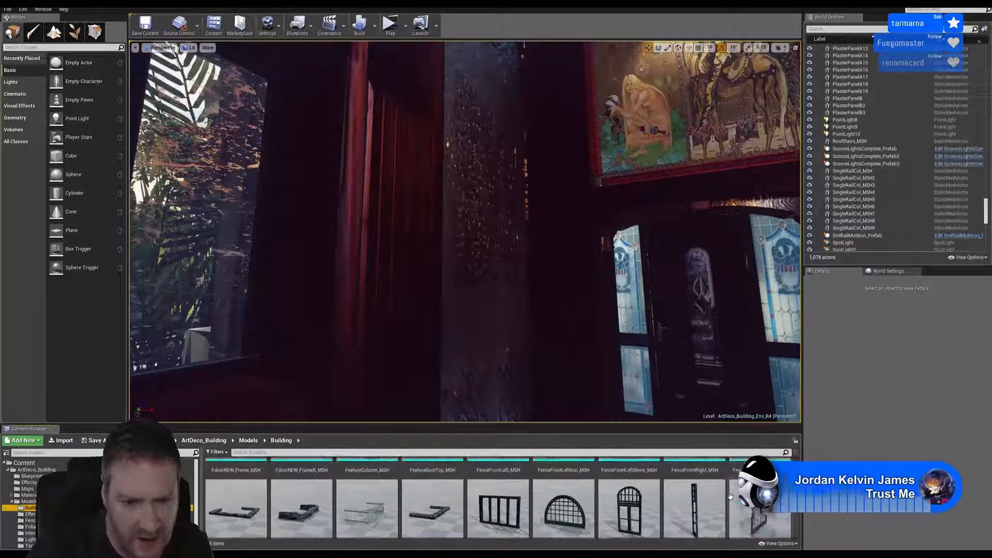
scroll(730, 496, up, 5)
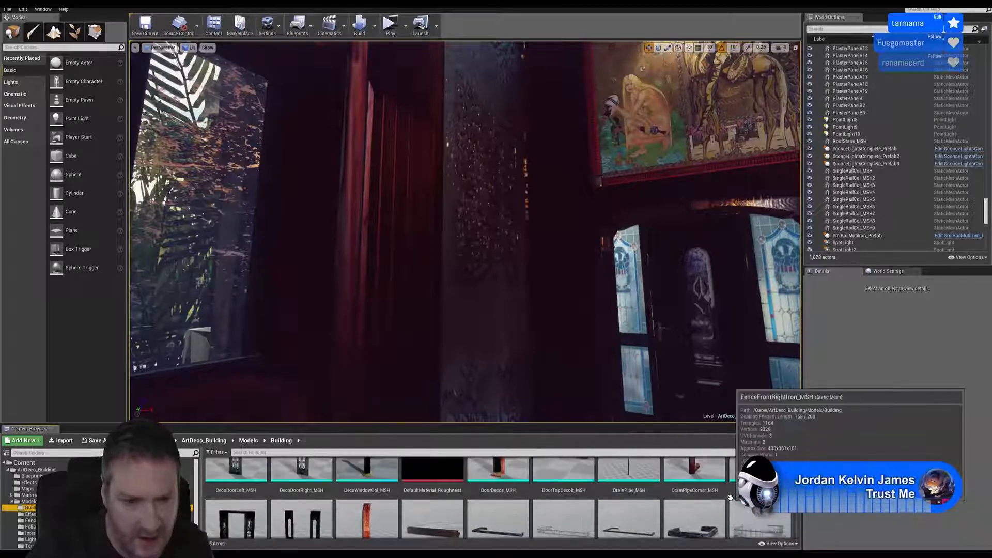
scroll(730, 496, up, 2)
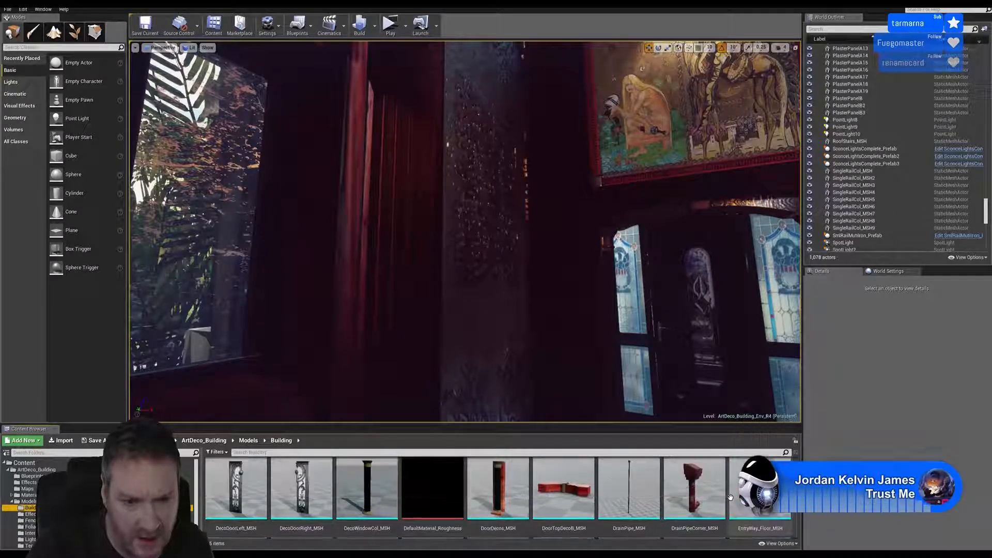
Open the DecoWindowCol_MSH mesh, examine its fluted shaft and gold capital up close, and close it again
double_click(368, 489)
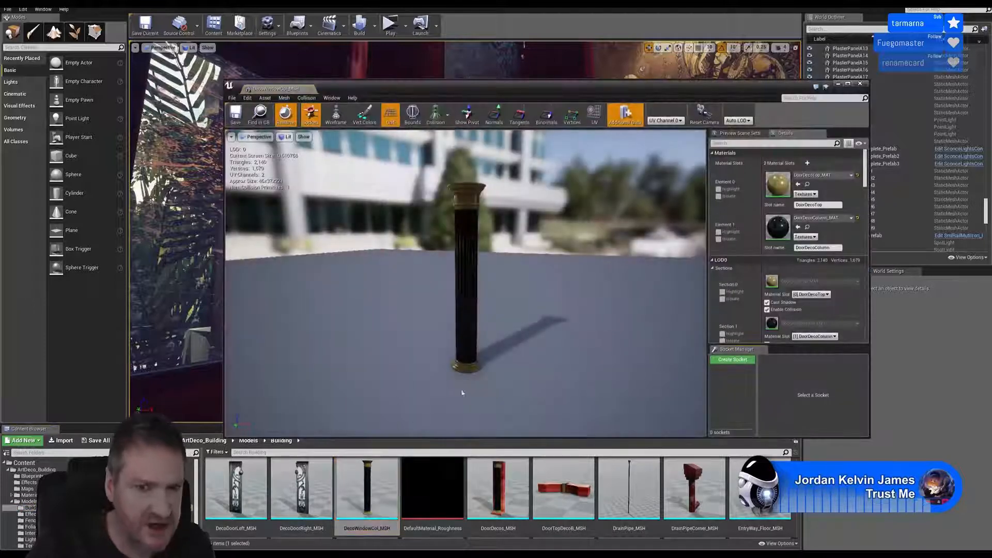
mouse_move(494, 285)
mouse_down()
mouse_move(362, 285)
mouse_move(527, 274)
mouse_move(483, 279)
mouse_up()
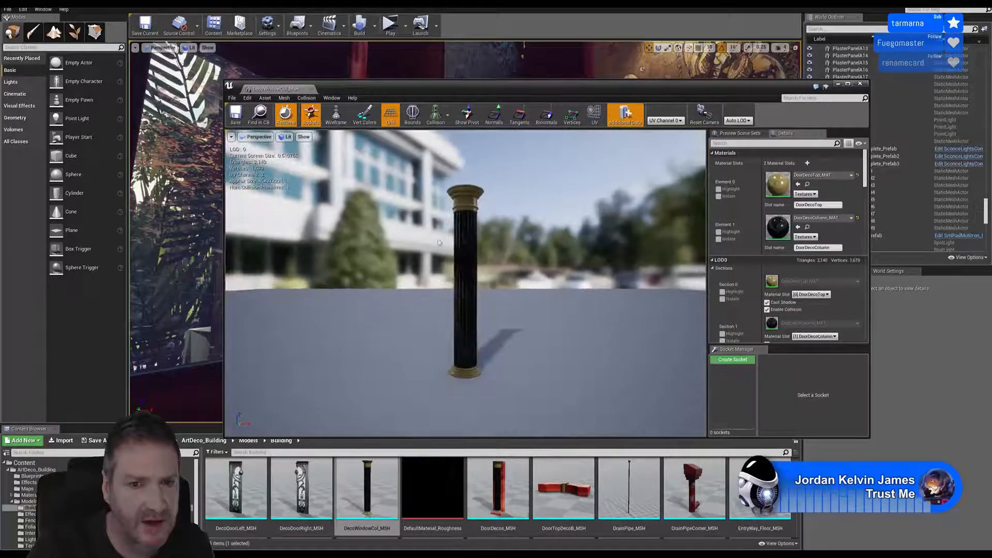
scroll(483, 279, up, 3)
scroll(468, 230, up, 5)
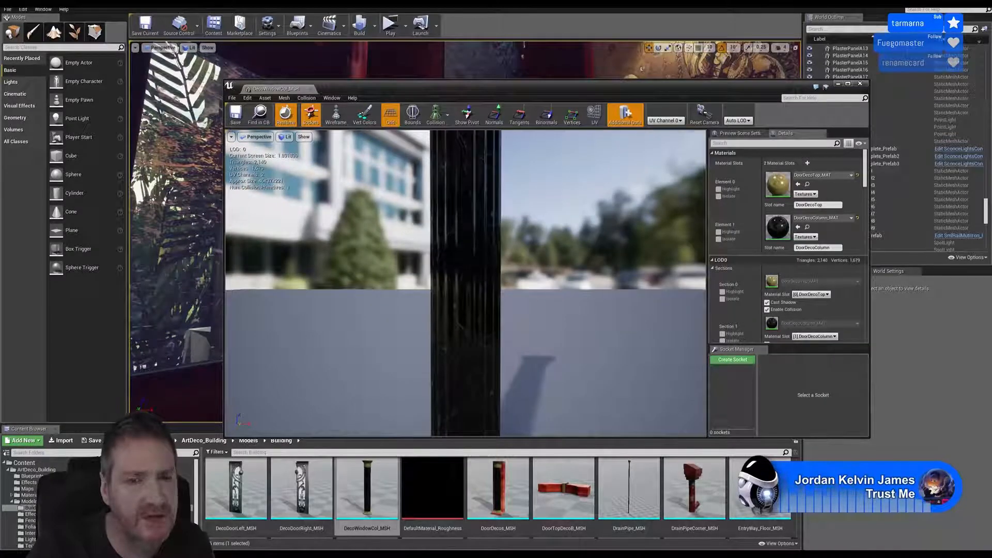
drag(468, 230, 455, 215)
mouse_move(455, 215)
middle_down()
mouse_move(471, 170)
mouse_move(466, 134)
mouse_move(459, 247)
mouse_move(456, 217)
middle_up()
mouse_move(481, 308)
mouse_down()
mouse_move(472, 309)
mouse_move(498, 309)
mouse_move(471, 308)
mouse_up()
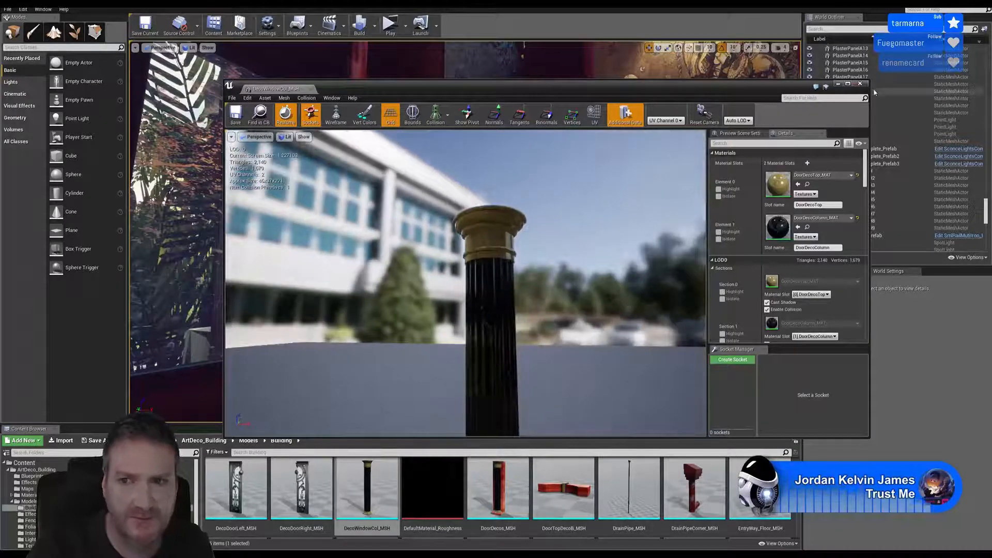
click(861, 84)
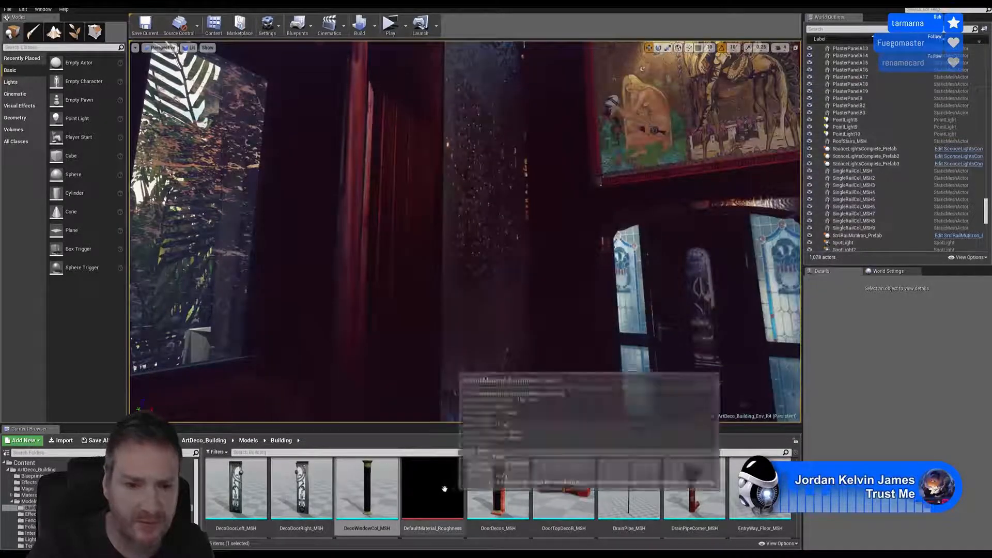
Place the DecoWindowCol_MSH column on the entrance window's sill and shift it into the corner at about X -2124, Y -1000
drag(325, 386, 297, 378)
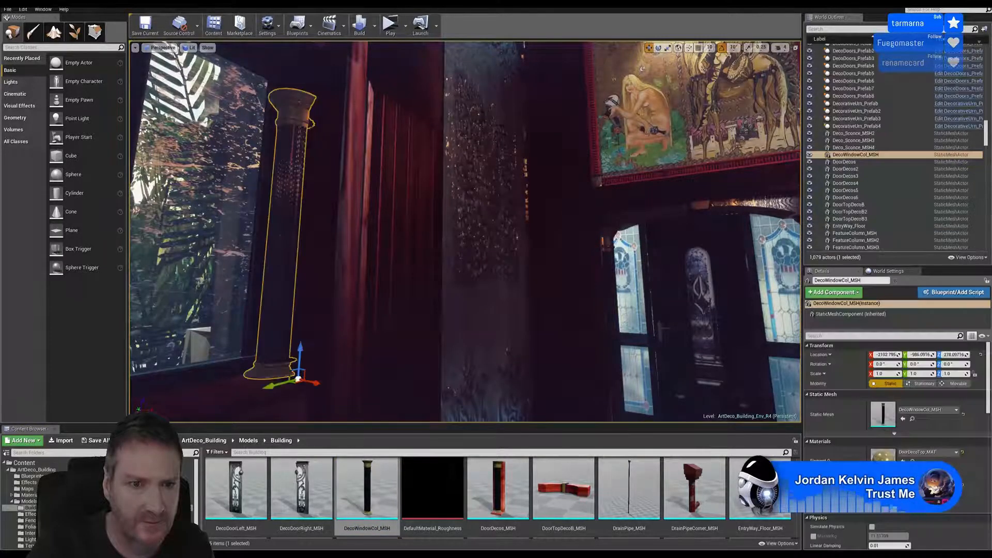
right_drag(298, 378, 248, 380)
right_drag(401, 393, 432, 393)
drag(475, 393, 466, 384)
mouse_move(467, 384)
right_down()
mouse_move(478, 391)
mouse_move(437, 385)
mouse_move(478, 388)
mouse_move(460, 406)
mouse_move(450, 373)
right_up()
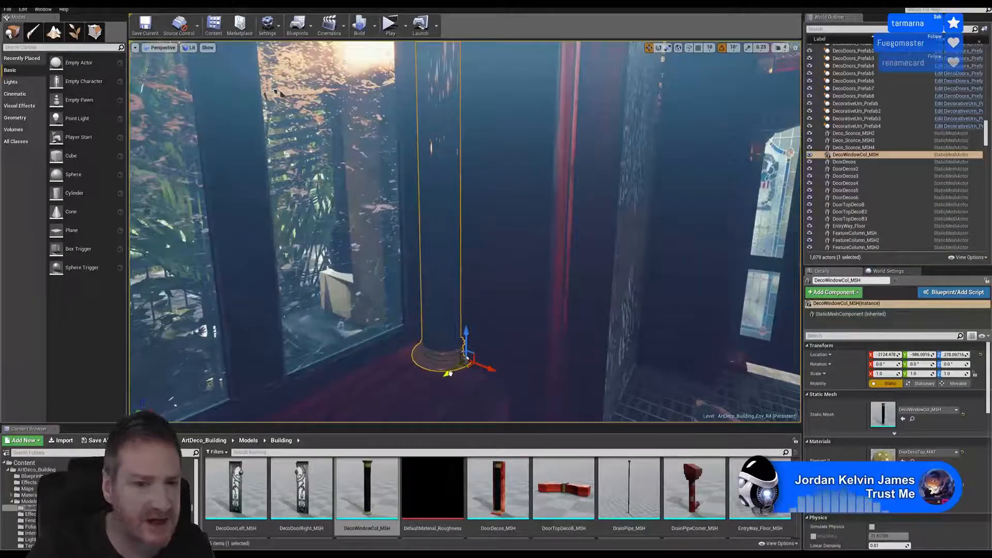
drag(449, 373, 462, 364)
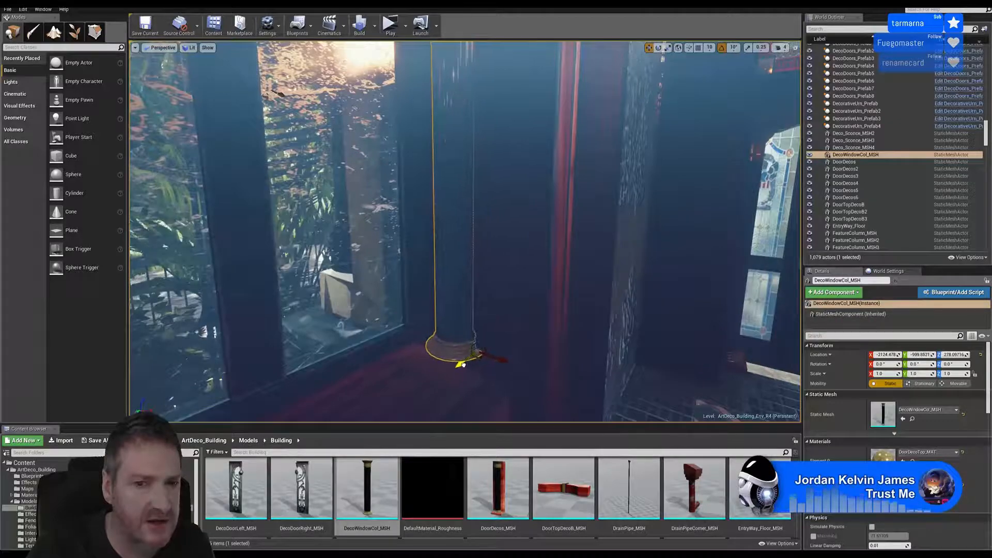
right_drag(463, 364, 460, 321)
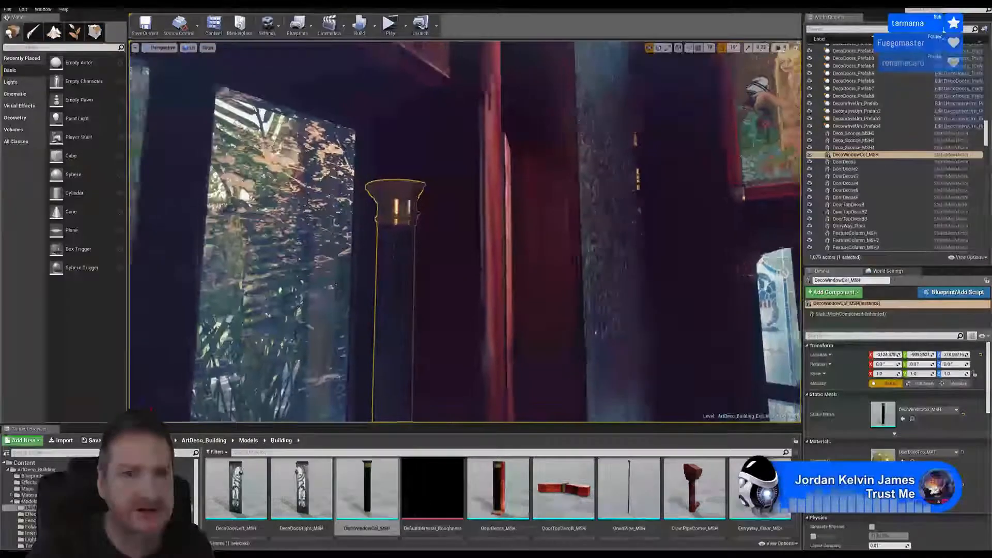
mouse_move(520, 283)
right_down()
mouse_move(511, 276)
mouse_move(518, 305)
mouse_move(520, 297)
right_up()
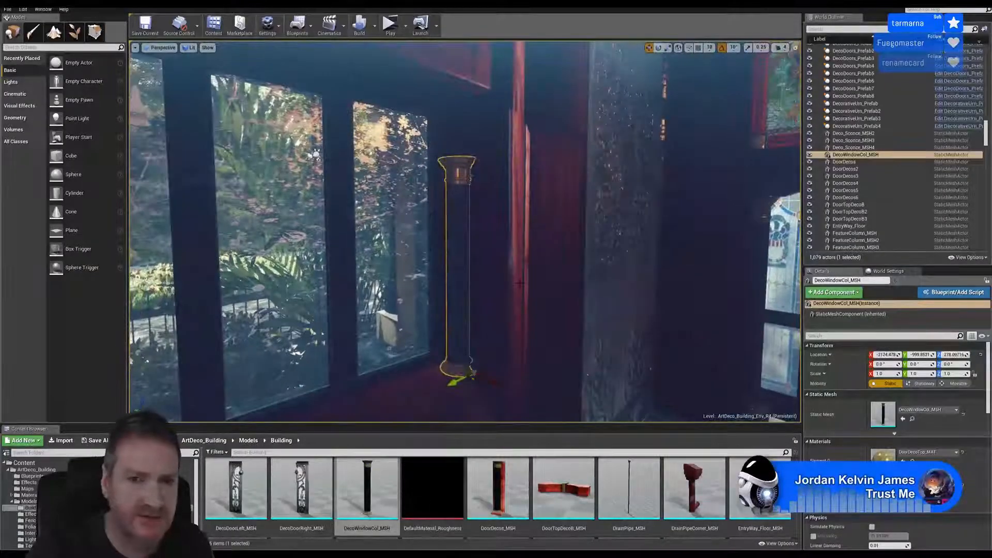
Scale the window column uniformly to about 1.34 and lower its base to about Z 262
click(668, 48)
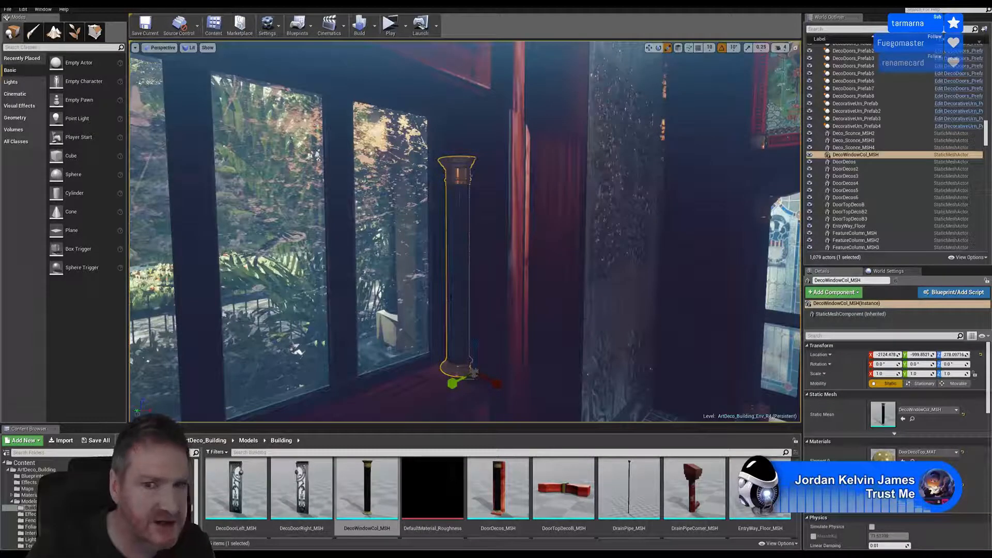
right_drag(652, 250, 729, 245)
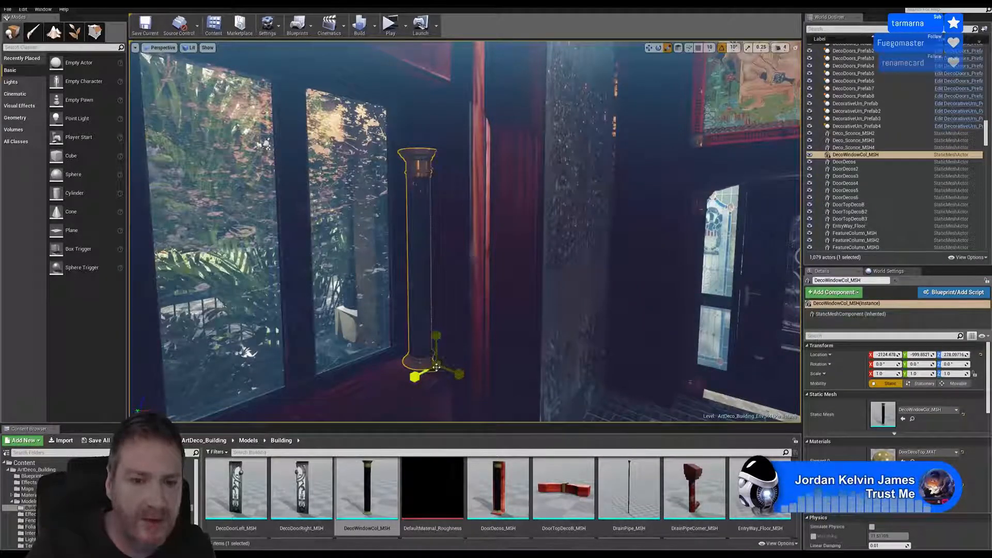
drag(437, 369, 439, 340)
drag(415, 377, 410, 380)
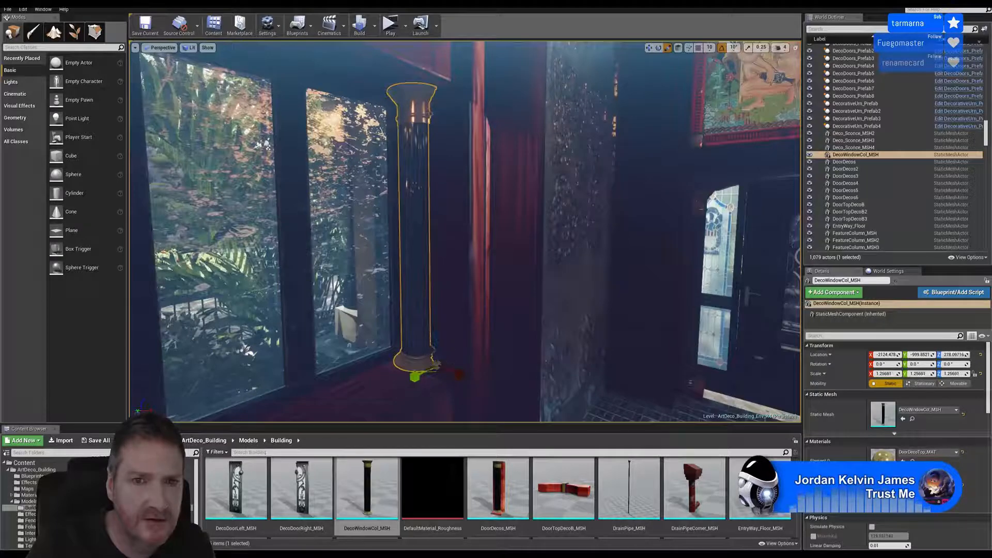
key(w)
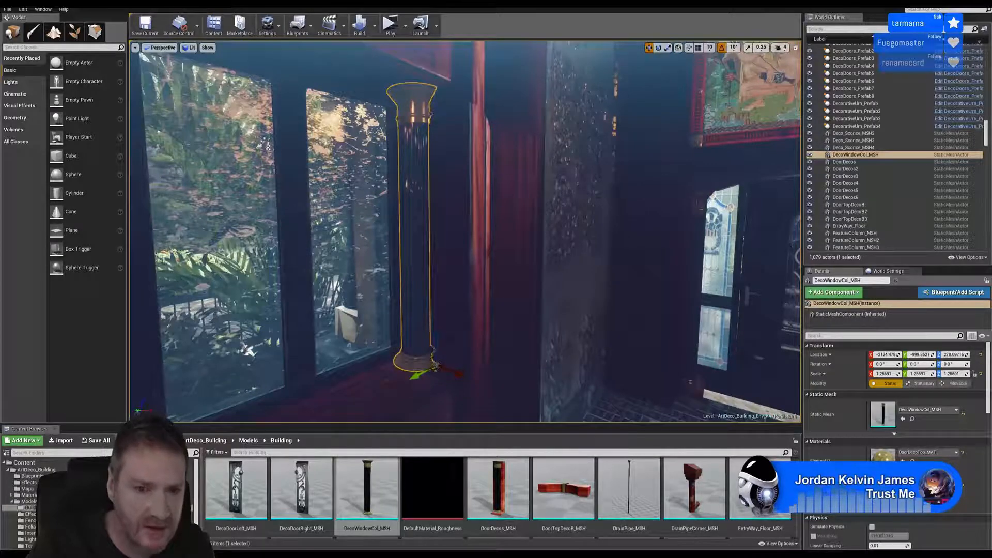
drag(439, 340, 442, 358)
right_drag(442, 358, 433, 351)
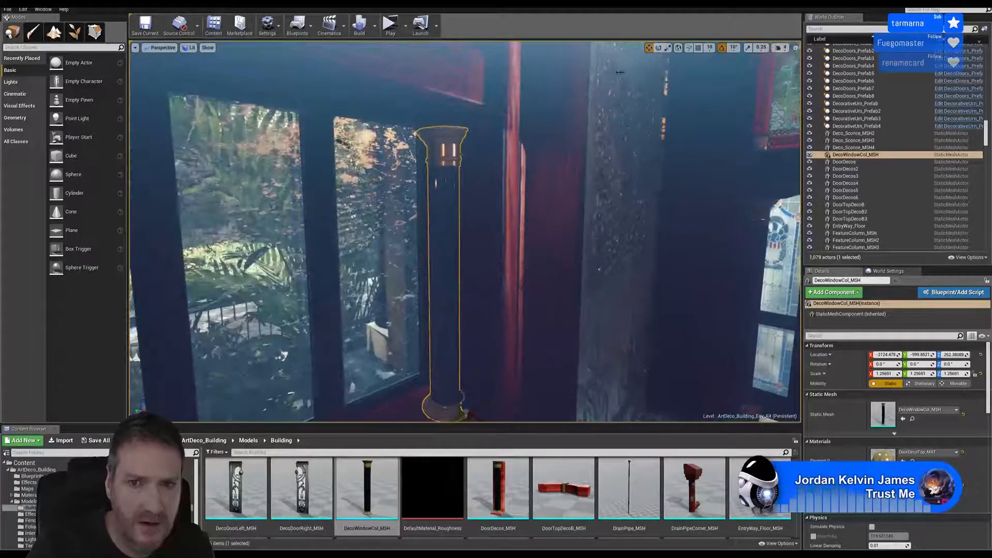
key(r)
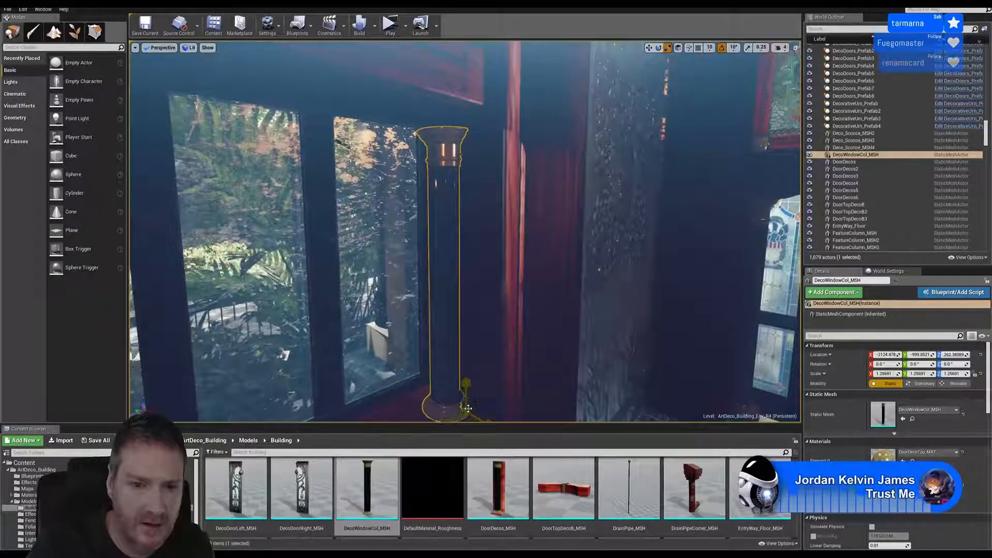
drag(471, 412, 472, 401)
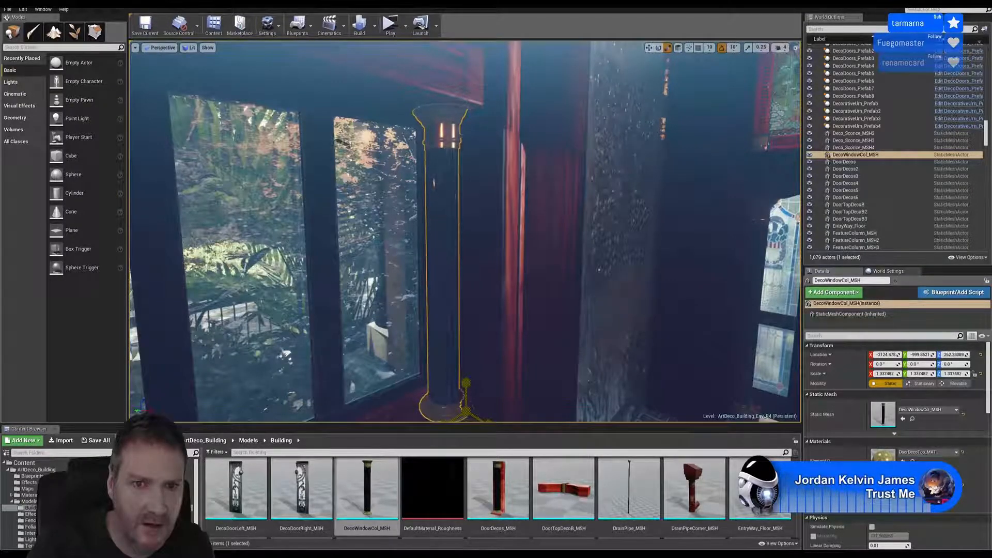
Align the column against the wood trim beside the window at about X -2121, Y -1004
click(648, 48)
right_drag(578, 207, 550, 239)
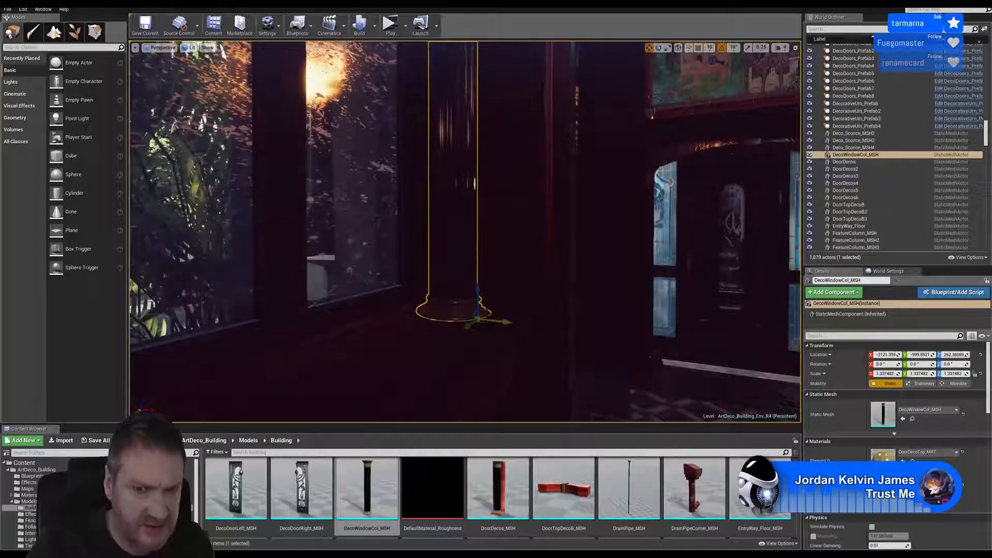
right_drag(551, 239, 558, 224)
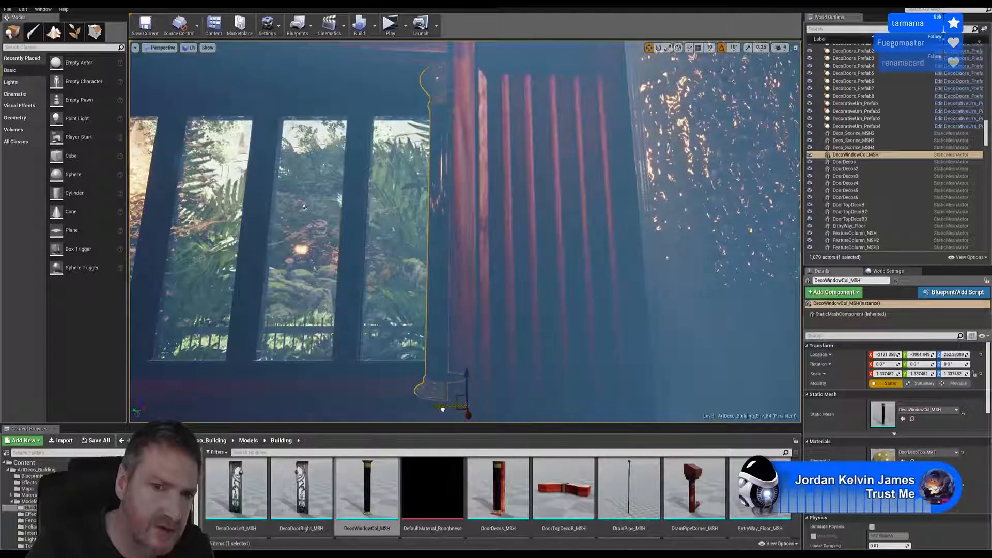
drag(448, 409, 447, 407)
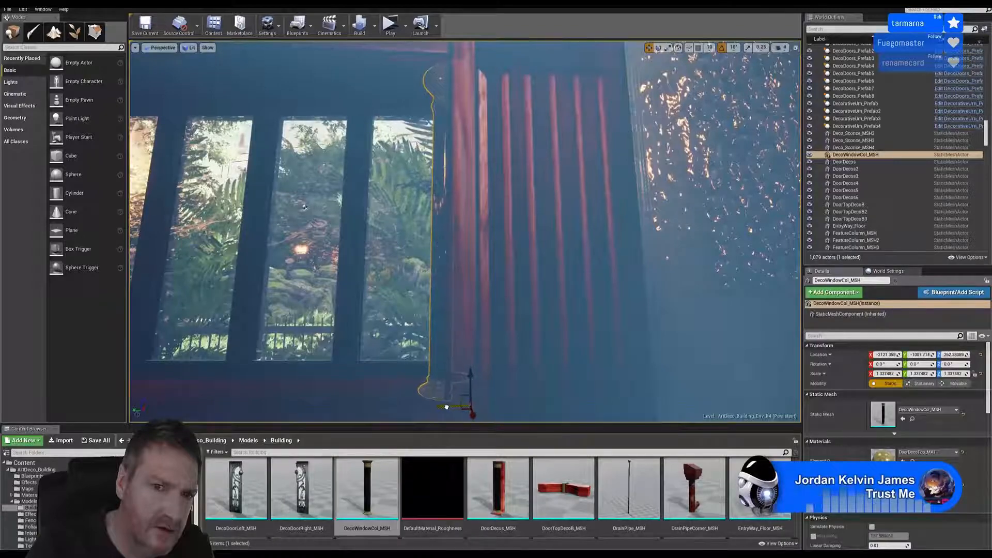
right_drag(451, 406, 437, 406)
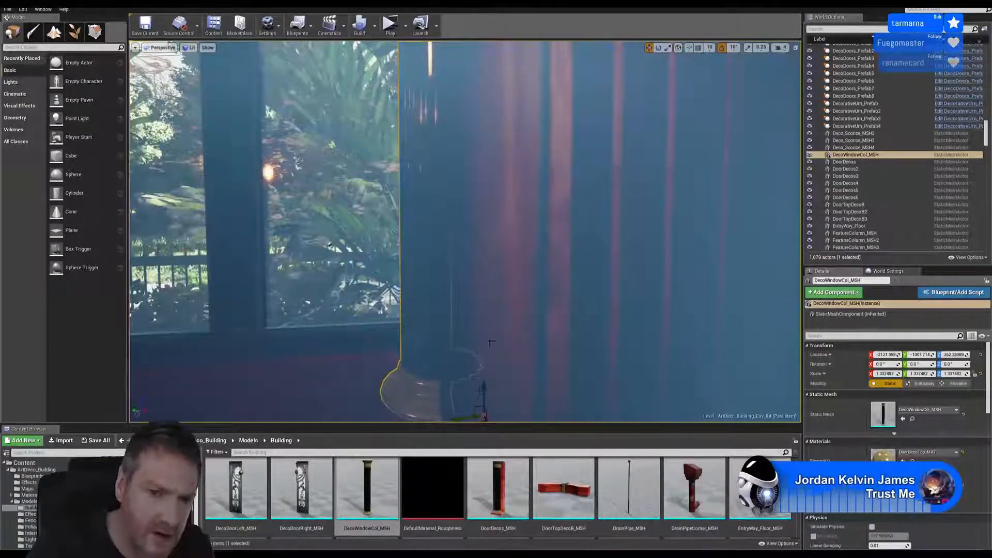
right_drag(491, 342, 491, 364)
drag(459, 388, 450, 389)
mouse_move(381, 290)
right_down()
mouse_move(365, 271)
mouse_move(408, 288)
mouse_move(381, 289)
right_up()
right_drag(242, 169, 250, 169)
right_drag(516, 263, 480, 262)
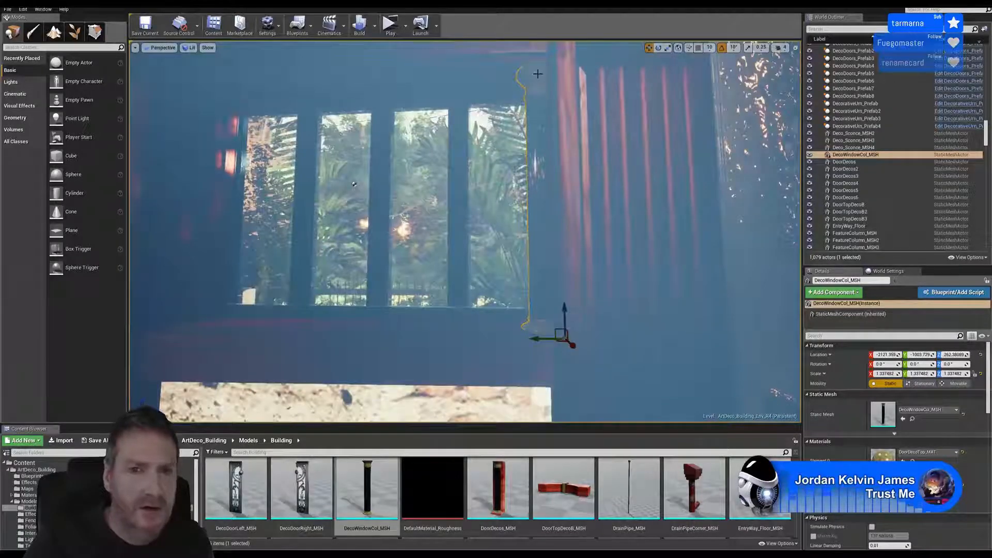
Duplicate the window column, shift the copy along the window to about Y -938, and rotate it 180 degrees about Z
right_click(537, 77)
mouse_move(589, 212)
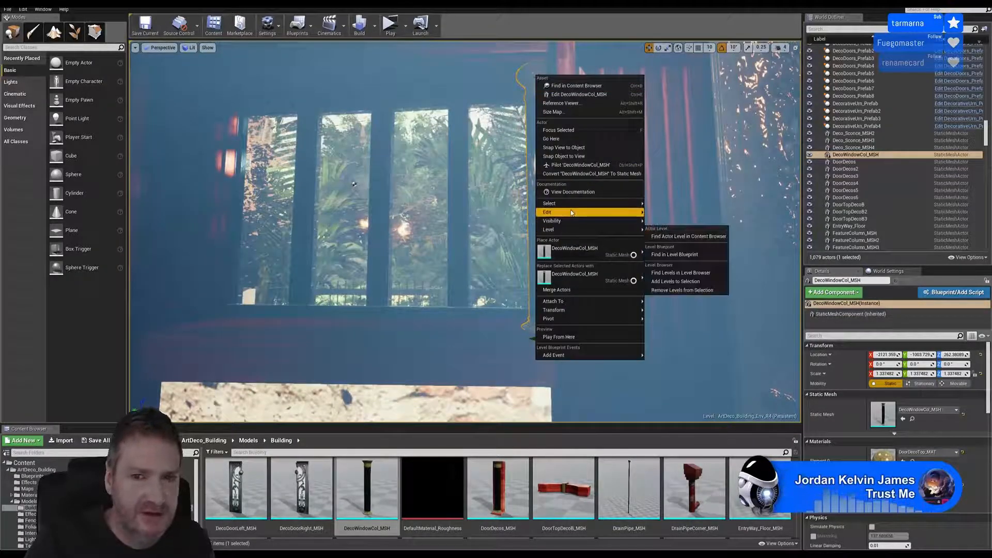
click(669, 247)
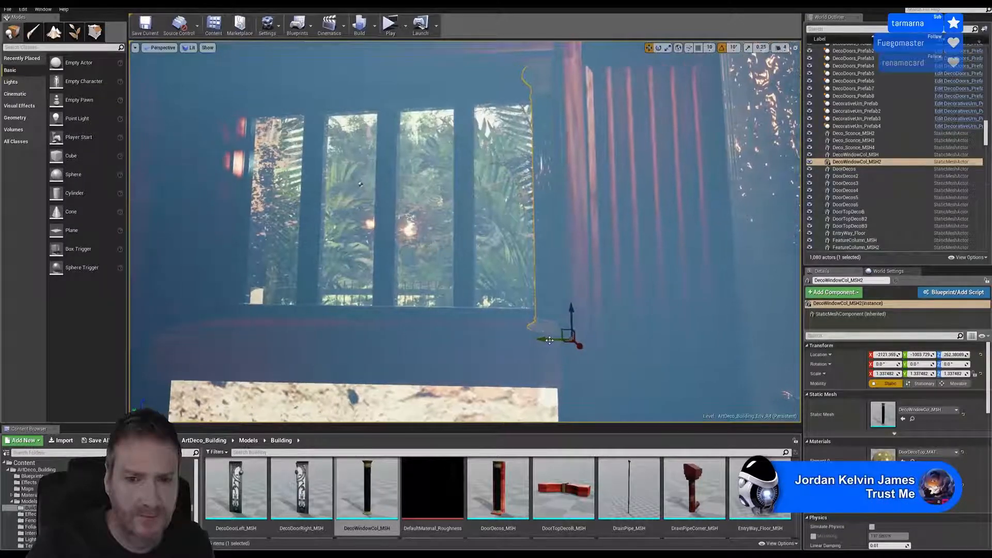
drag(532, 338, 479, 341)
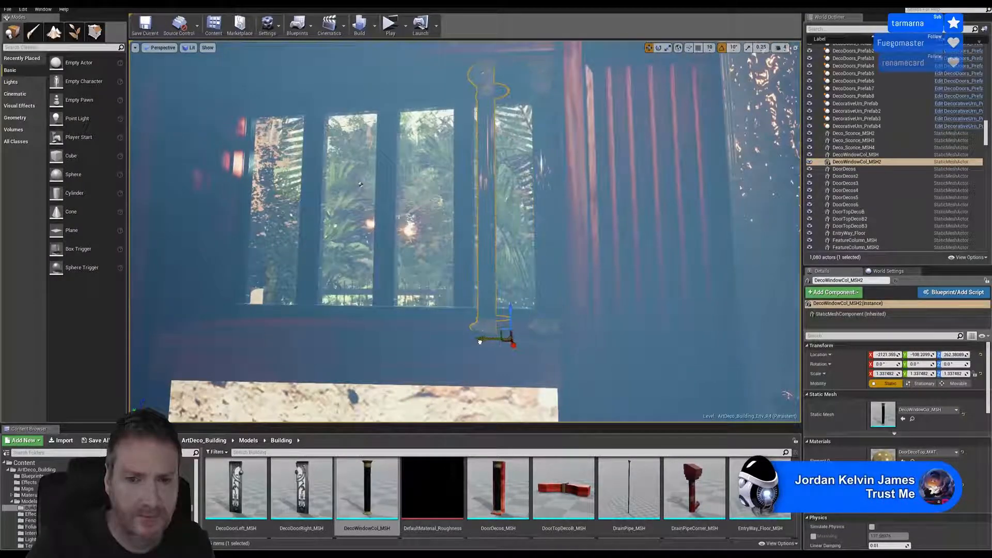
click(657, 47)
drag(489, 342, 509, 349)
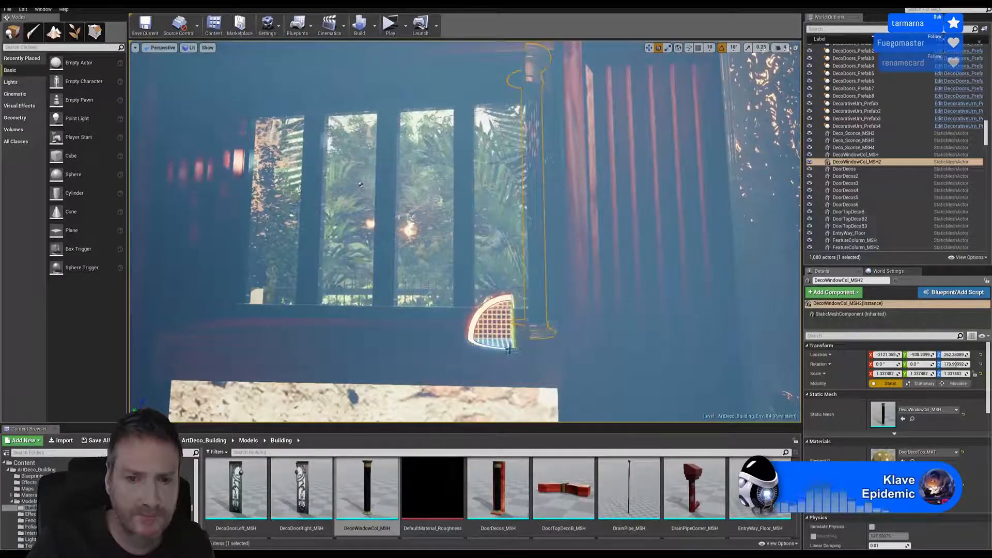
Move the rotated column copy to the opposite end of the window at about Y -541 and deselect it
click(648, 48)
drag(483, 337, 142, 348)
right_drag(143, 349, 166, 331)
mouse_move(482, 335)
right_down()
mouse_move(497, 324)
mouse_move(473, 331)
mouse_move(481, 335)
right_up()
mouse_move(214, 318)
right_down()
mouse_move(222, 357)
mouse_move(215, 319)
right_up()
drag(354, 365, 350, 365)
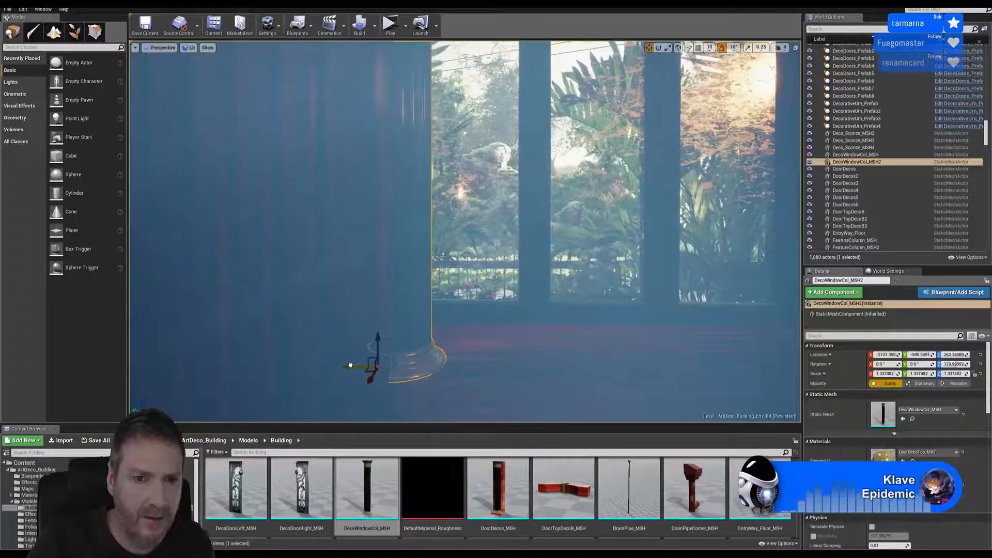
right_drag(351, 364, 427, 304)
key(Escape)
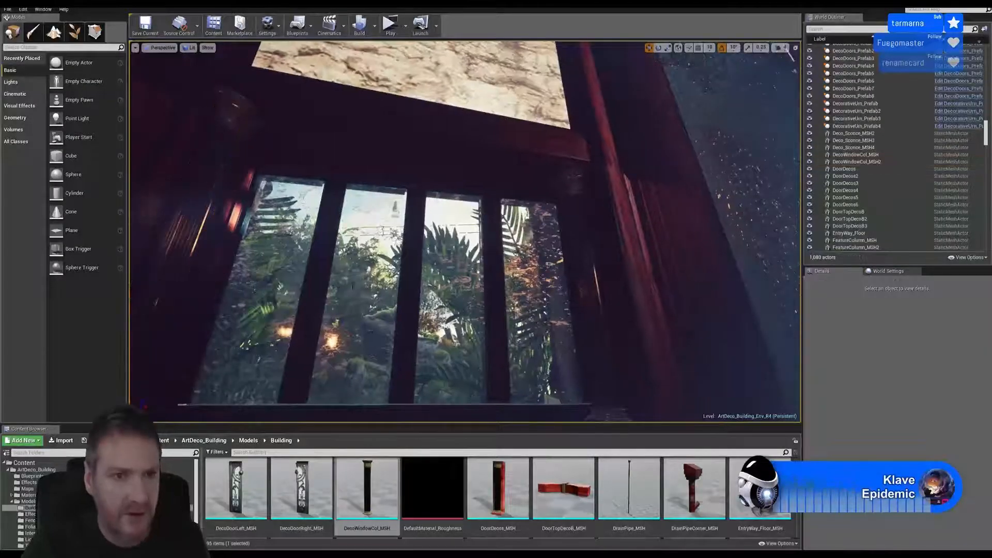
Examine the finished window bay, the entrance hall and the adjoining rooms for other places that need decorative columns
right_drag(520, 322, 478, 333)
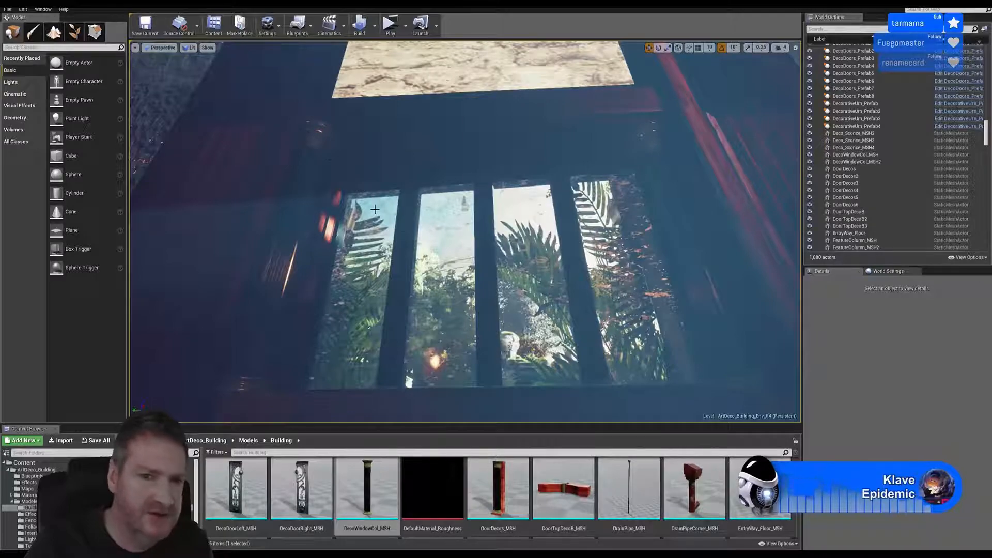
right_drag(465, 233, 594, 259)
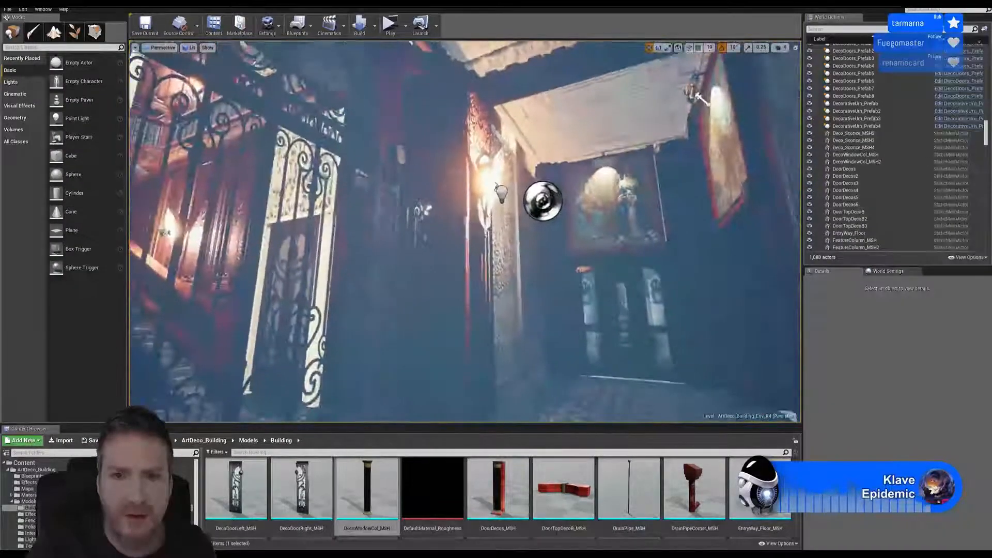
mouse_move(465, 232)
right_down()
mouse_move(475, 243)
mouse_move(480, 227)
right_up()
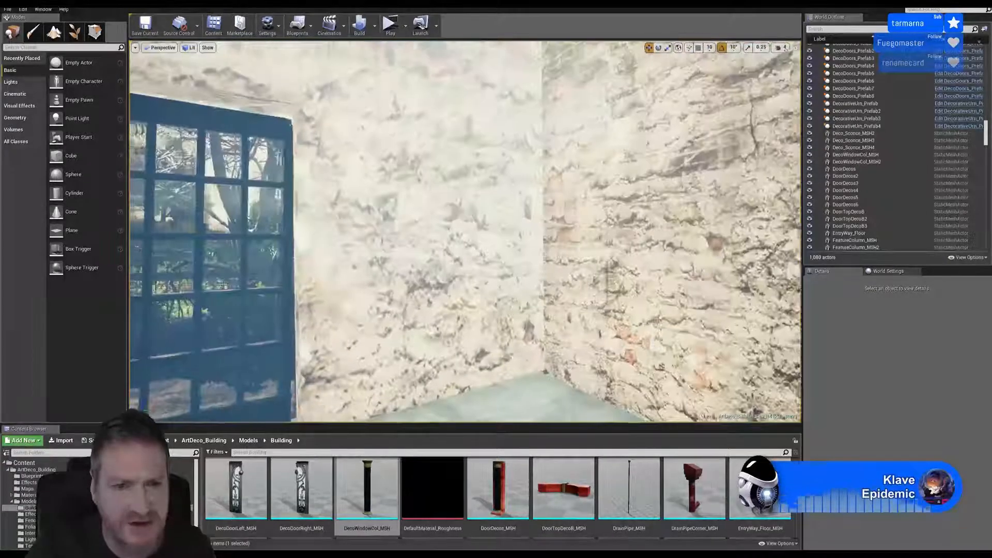
right_drag(465, 233, 537, 227)
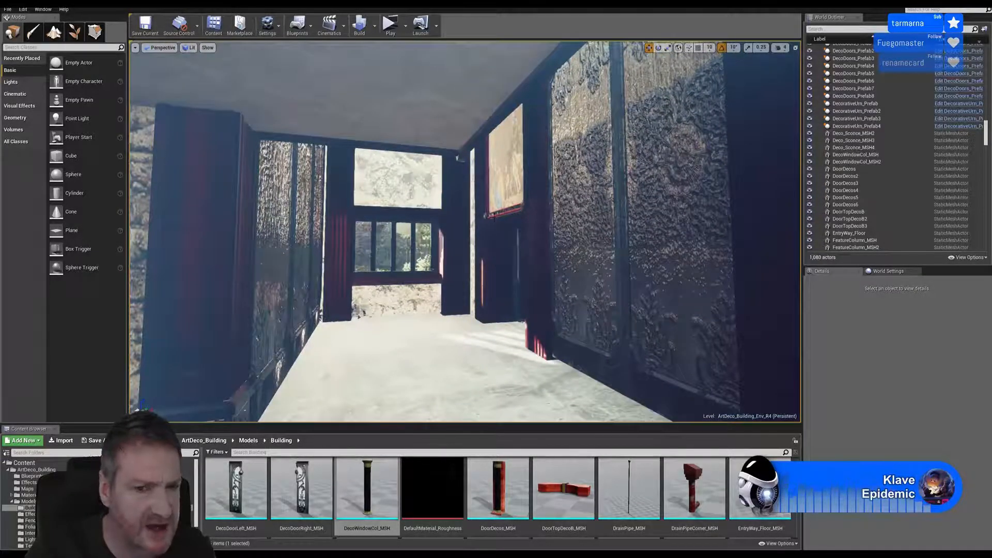
right_drag(465, 232, 207, 241)
right_drag(413, 259, 520, 273)
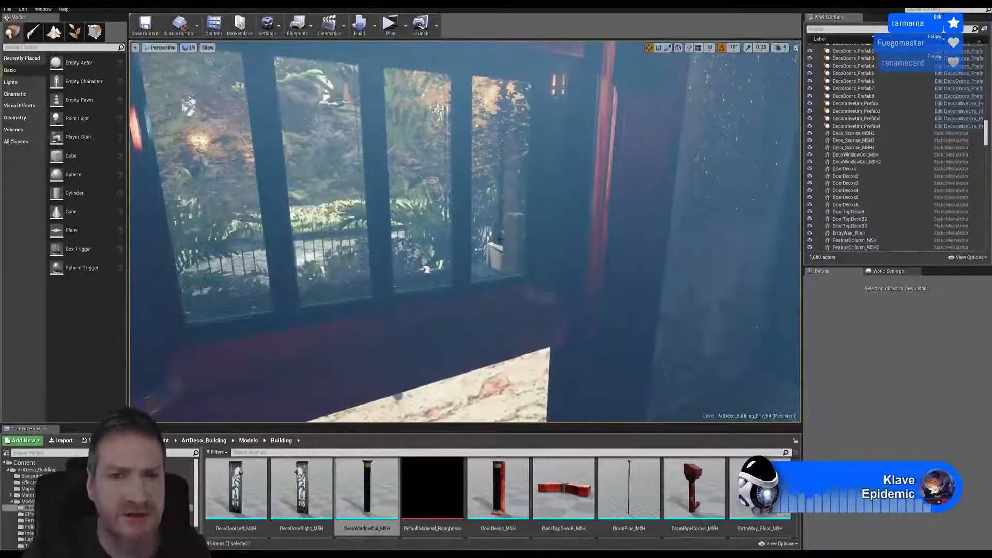
Select both columns flanking the entrance window and duplicate the pair
right_drag(475, 170, 458, 169)
click(389, 217)
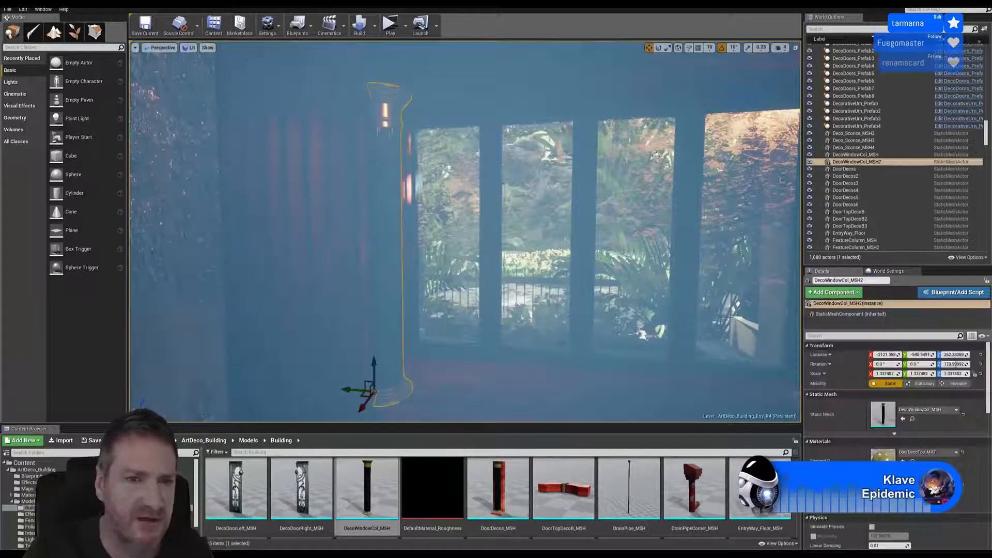
right_drag(511, 191, 556, 190)
ctrl+click(643, 133)
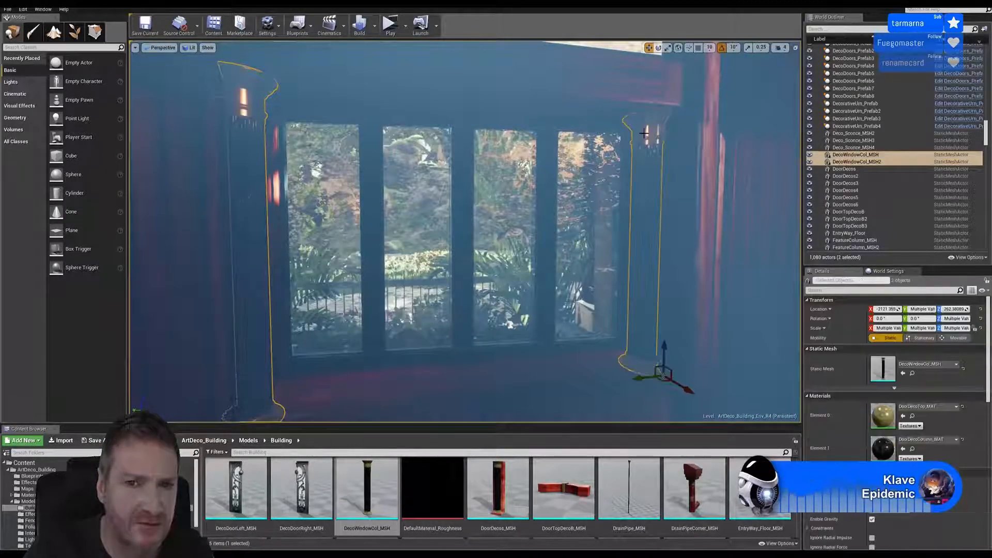
right_click(645, 137)
mouse_move(693, 262)
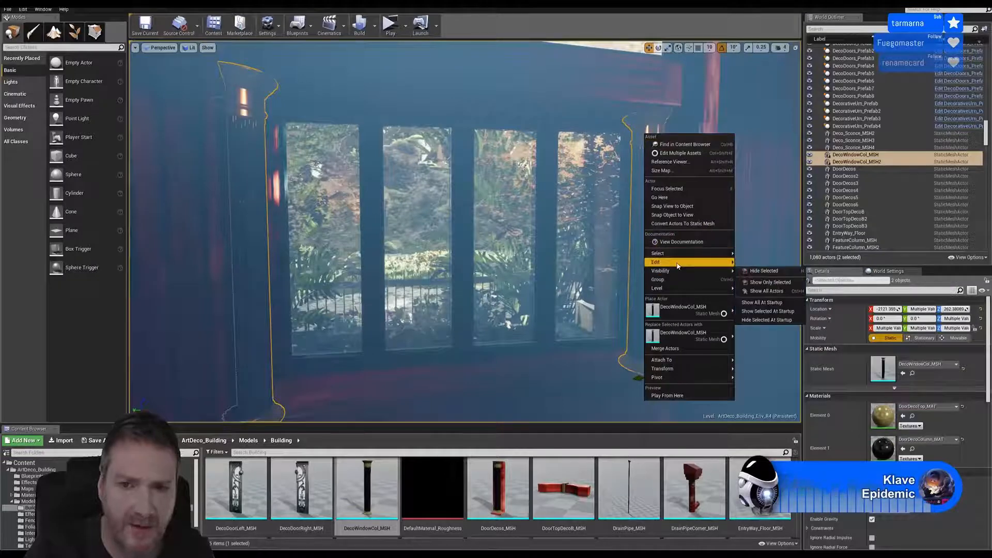
click(755, 280)
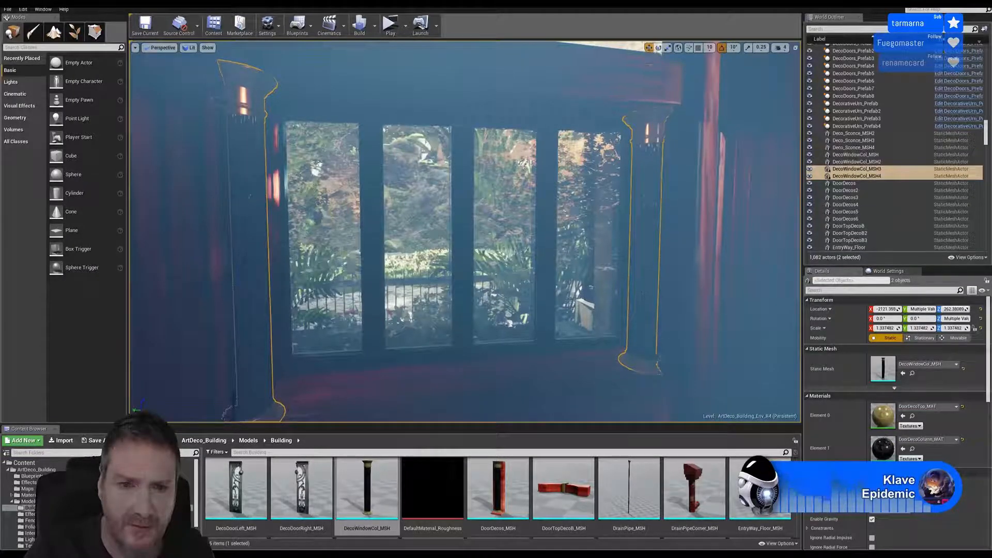
Move the duplicated column pair along X from the entrance through the stair hall to about X 1873 in the far room
key(f)
right_drag(561, 301, 485, 310)
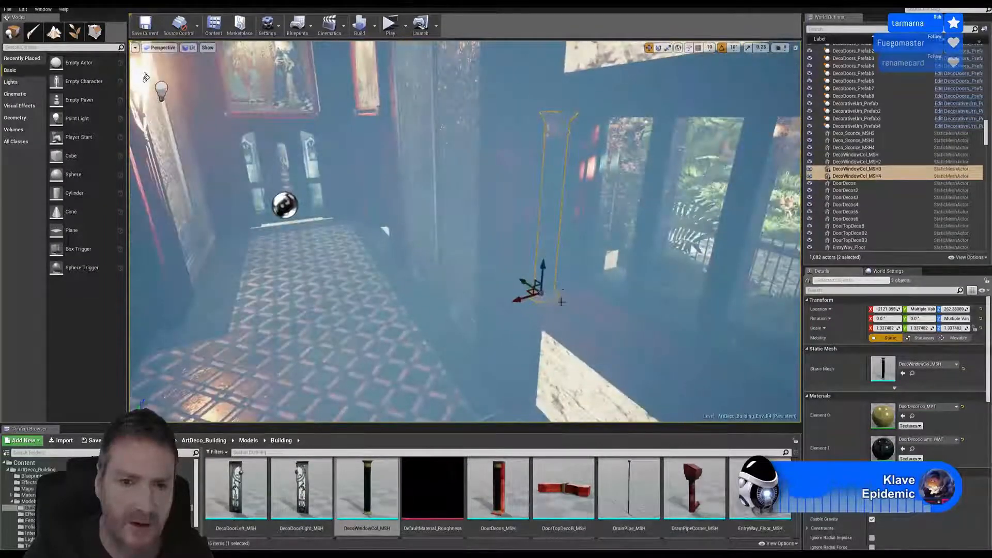
drag(519, 298, 138, 363)
right_drag(465, 233, 323, 274)
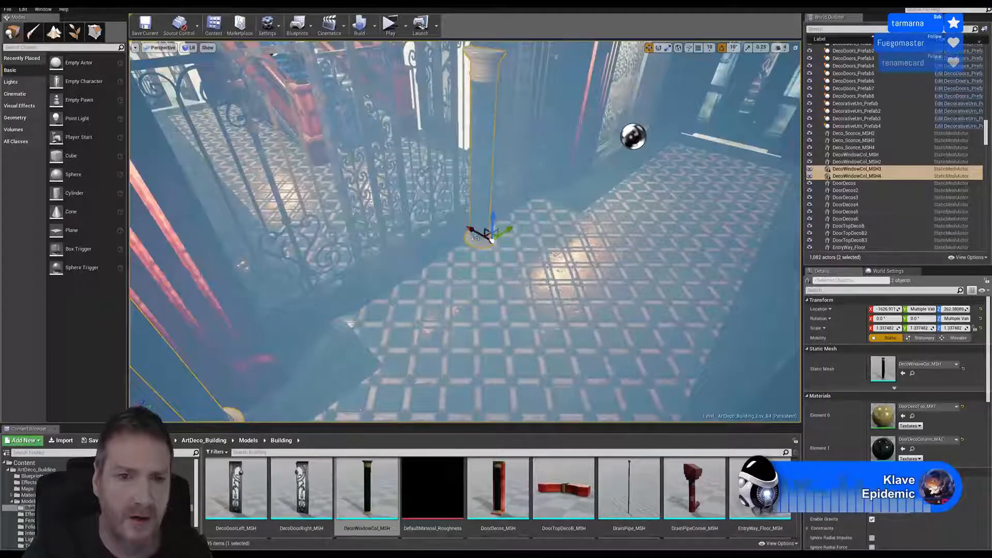
drag(474, 231, 231, 89)
right_drag(323, 189, 261, 134)
key(w)
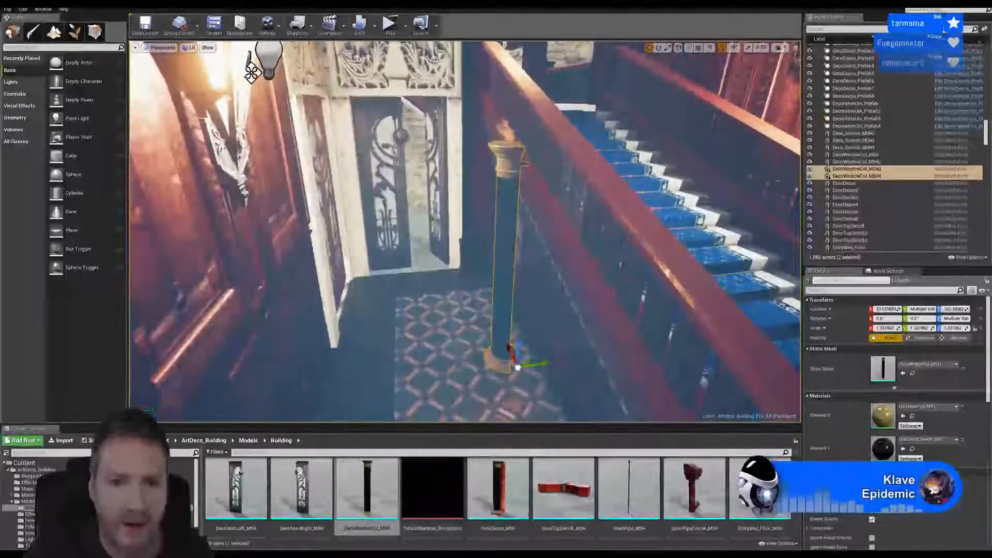
drag(511, 352, 453, 226)
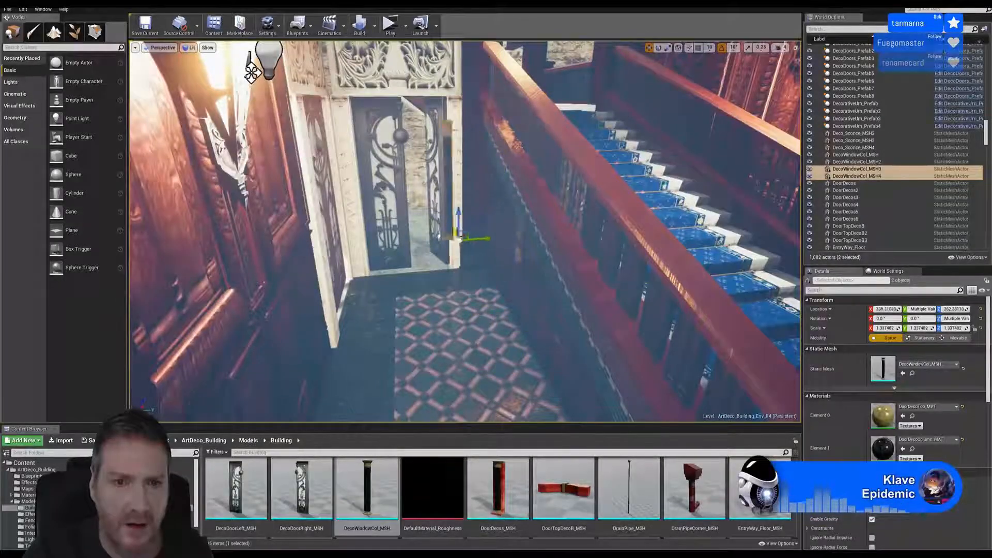
drag(401, 192, 362, 159)
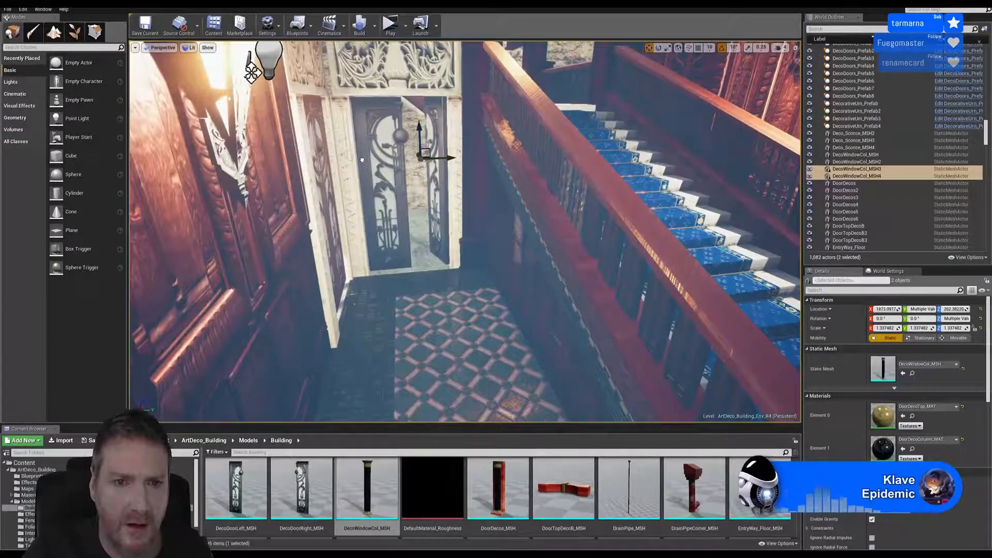
Position the column pair on either side of the far room's window at about X 2208
right_drag(480, 287, 499, 294)
key(w)
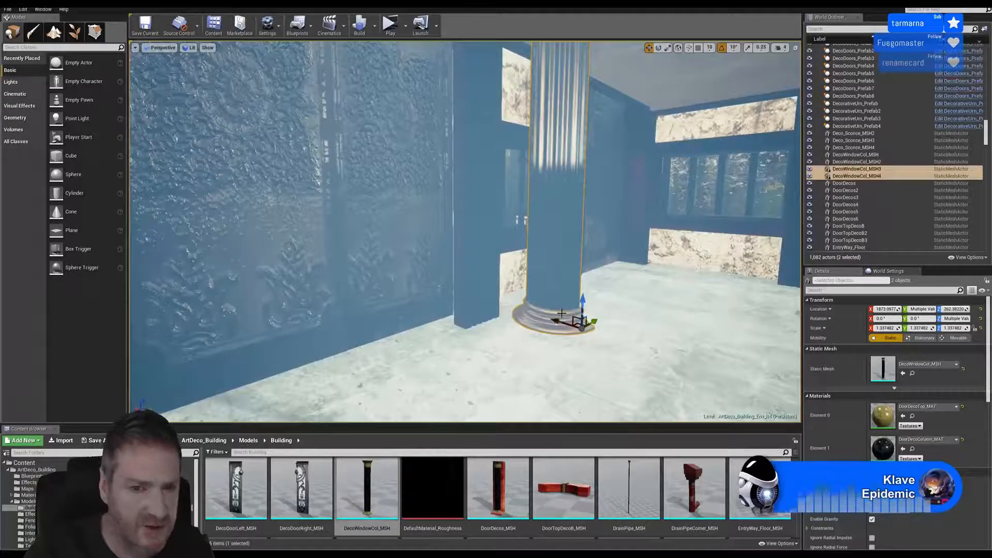
drag(556, 321, 592, 223)
right_drag(593, 223, 568, 230)
drag(541, 229, 764, 166)
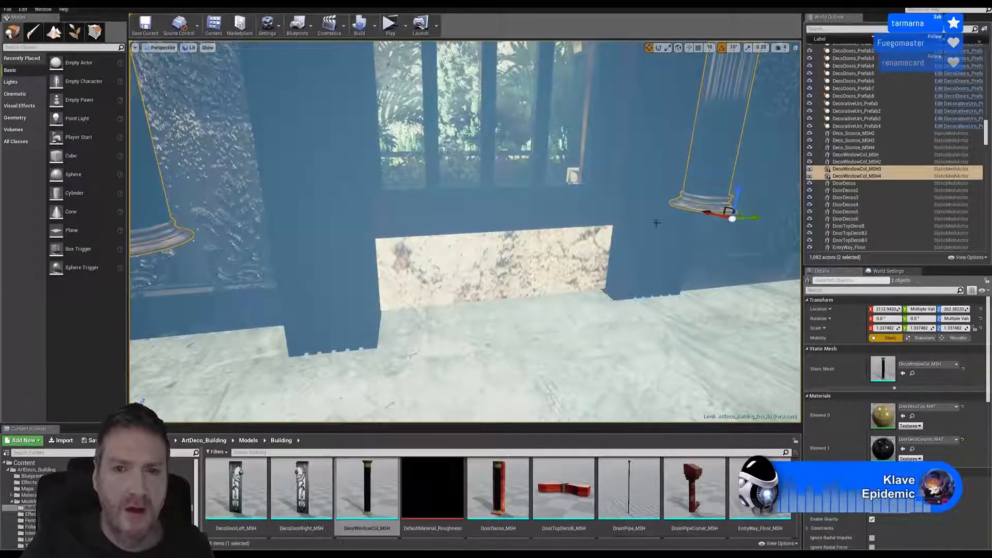
drag(707, 210, 623, 196)
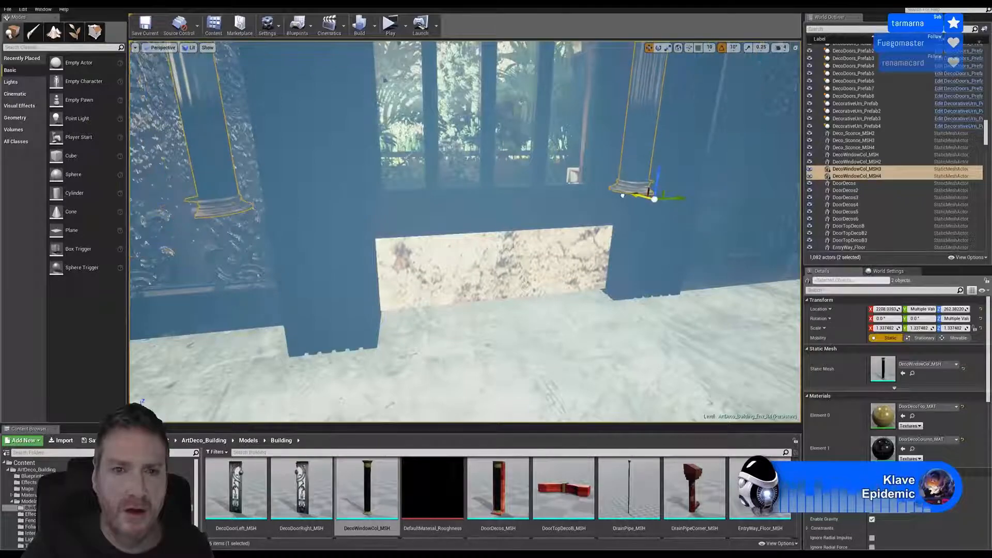
Move the column pair up against the far room's window at about X 2491 and lower it to about Z 229
key(f)
right_drag(465, 232, 507, 230)
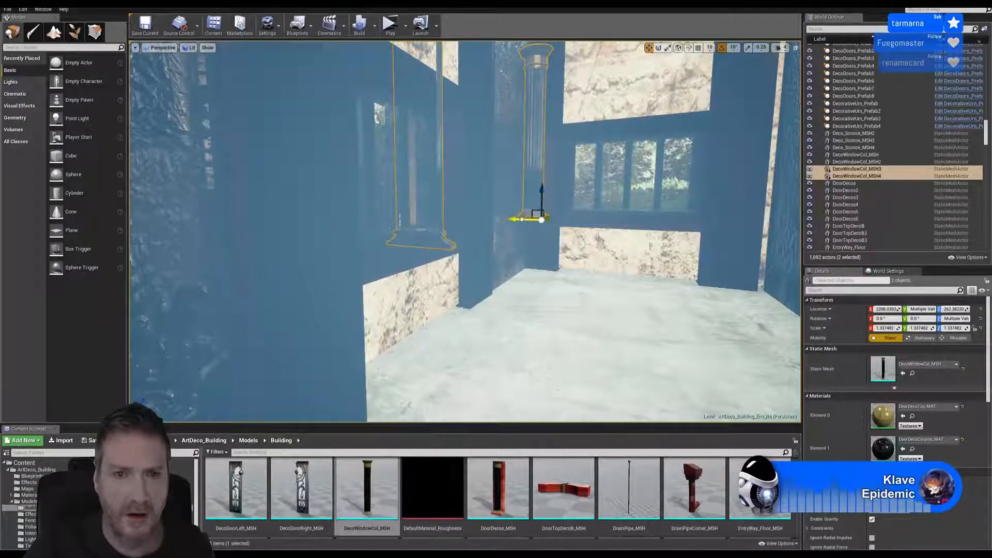
drag(522, 218, 448, 214)
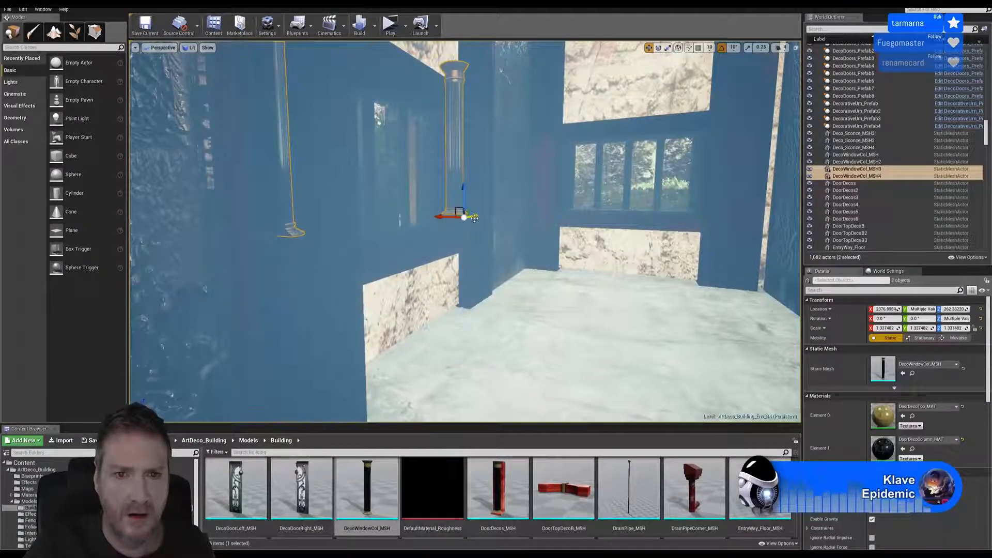
mouse_move(474, 218)
right_down()
mouse_move(496, 212)
mouse_move(478, 217)
right_up()
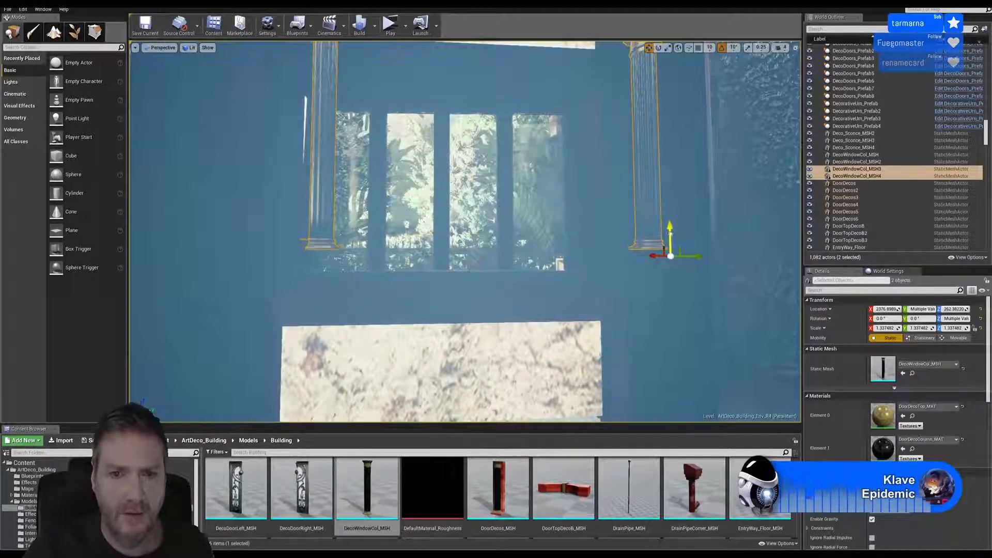
drag(670, 233, 694, 278)
mouse_move(693, 278)
right_down()
mouse_move(721, 273)
mouse_move(677, 258)
mouse_move(711, 270)
right_up()
right_drag(537, 312, 532, 317)
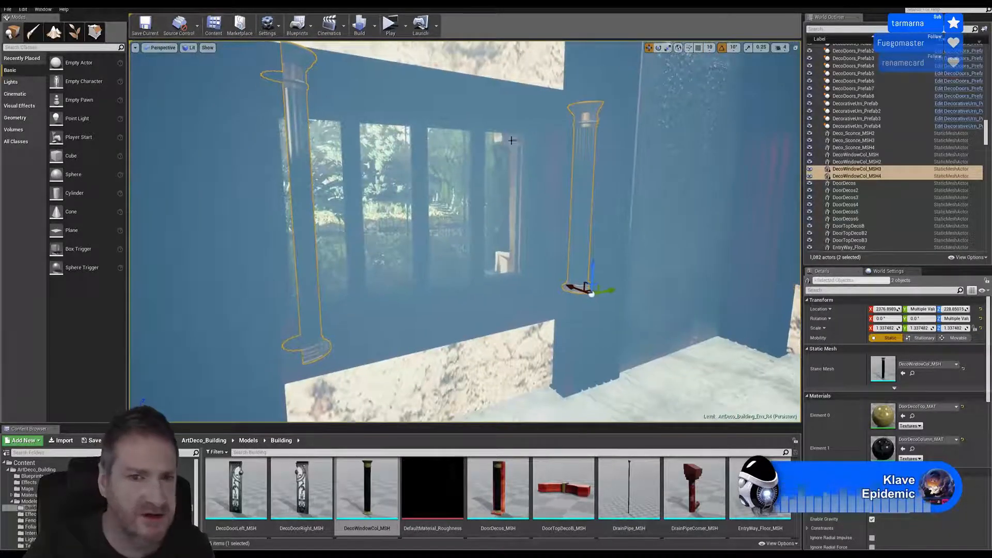
right_drag(502, 190, 570, 288)
drag(558, 281, 519, 271)
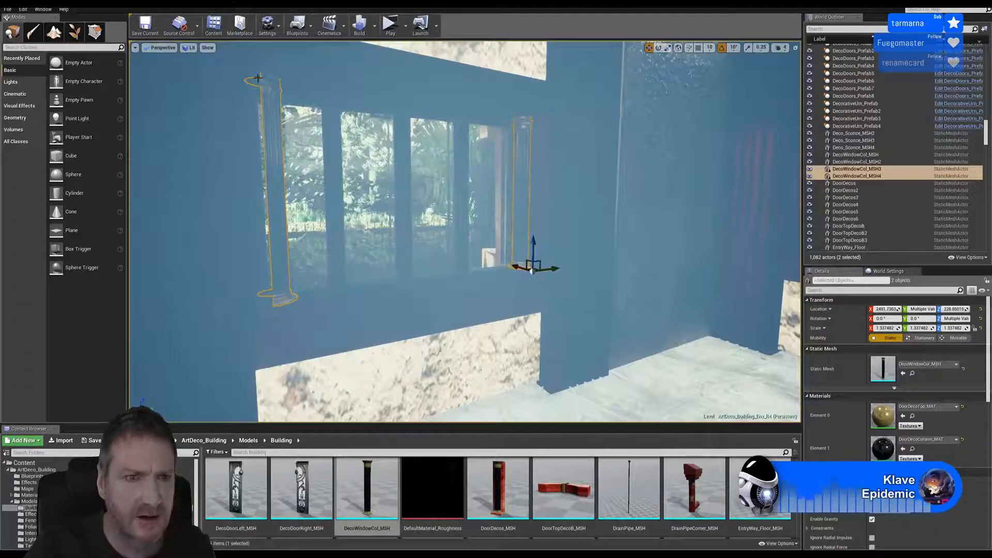
Switch the viewport to unlit shading and lower the column pair onto the window sill, at about X 2473 and Z 206
click(190, 48)
click(200, 72)
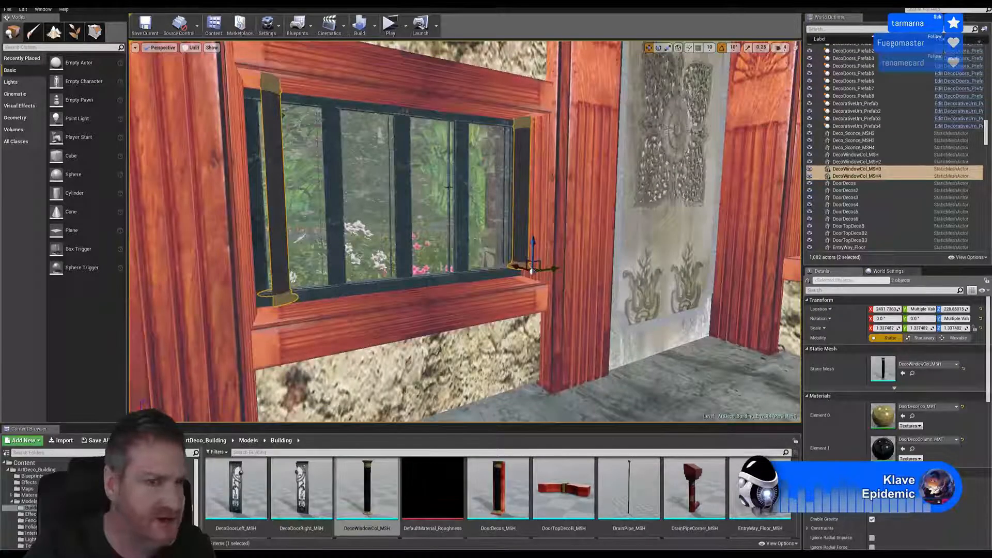
right_drag(433, 193, 459, 204)
key(w)
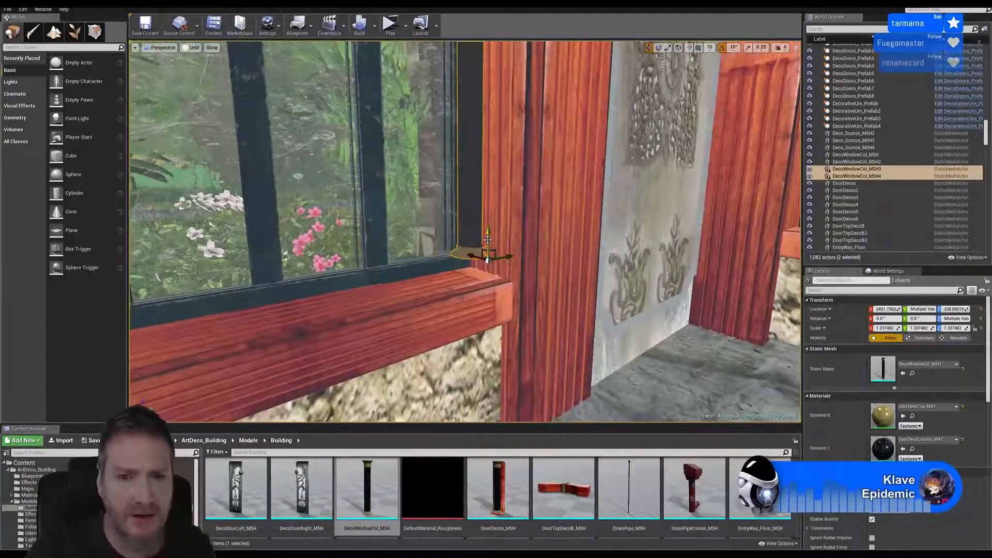
drag(487, 257, 487, 277)
right_drag(487, 277, 465, 256)
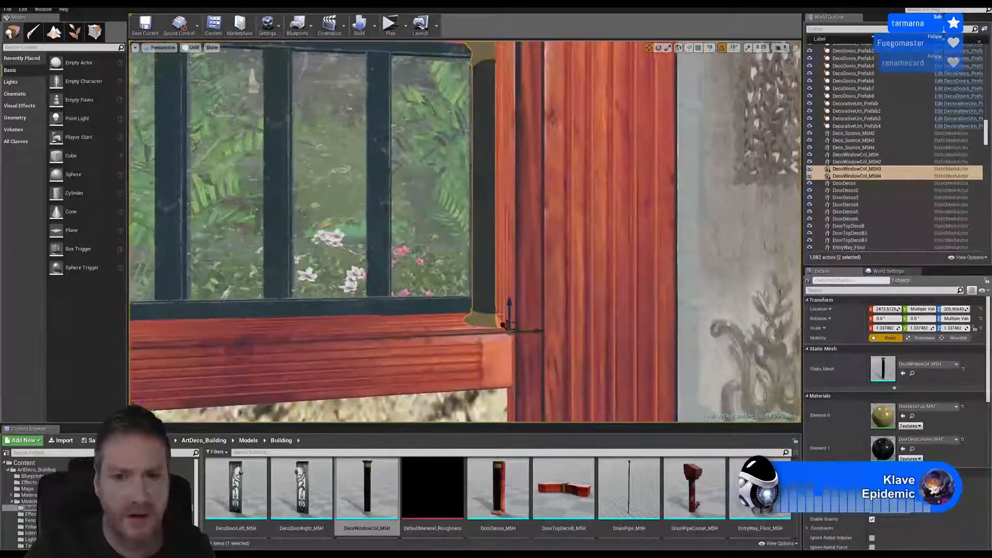
Select only the column rotated 180 degrees and shift it outward against the window frame to about Y 429
right_drag(609, 207, 588, 206)
click(522, 245)
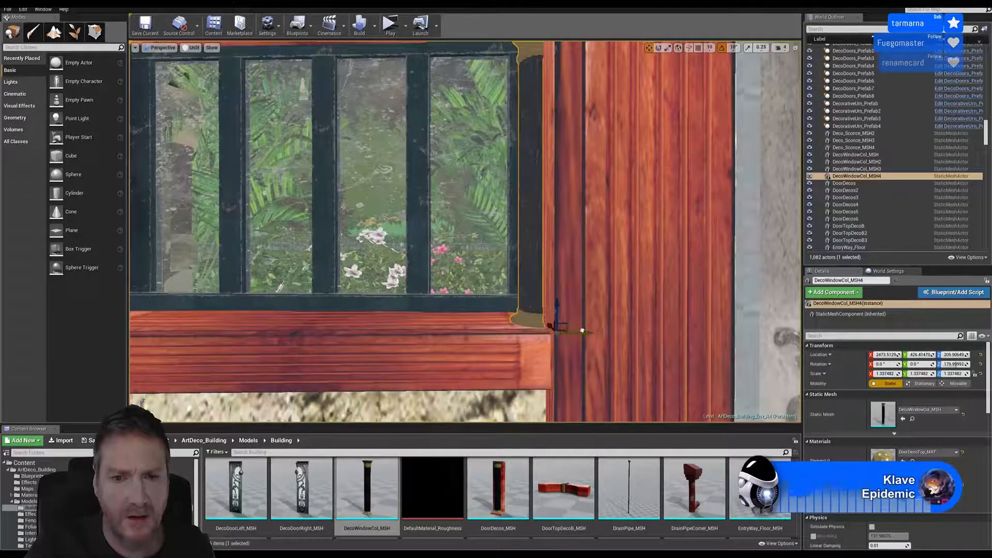
drag(583, 331, 583, 331)
key(a)
right_drag(583, 330, 578, 331)
Select the column at the opposite end of the window and move it outward to about Y -71 and closer to the glass
click(344, 245)
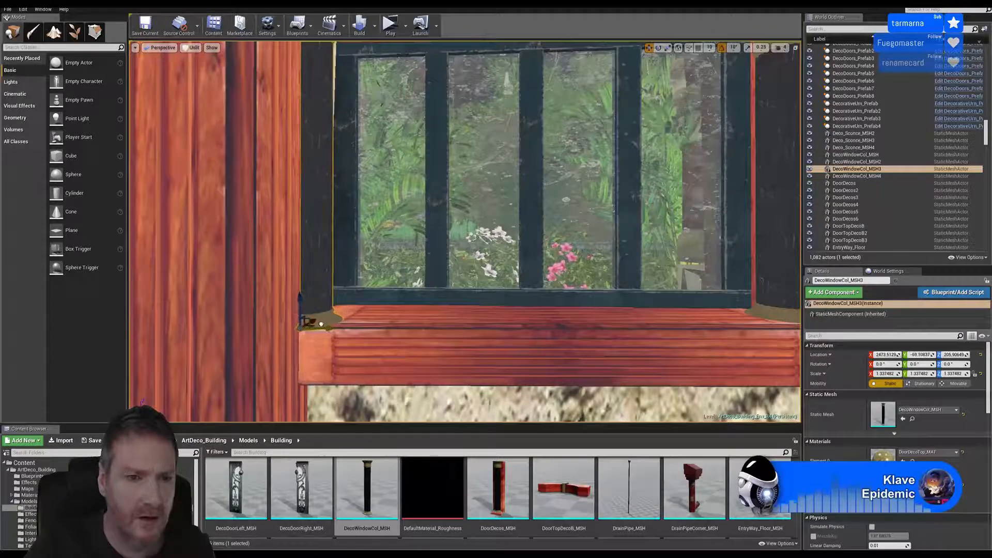
key(s)
right_drag(319, 323, 319, 323)
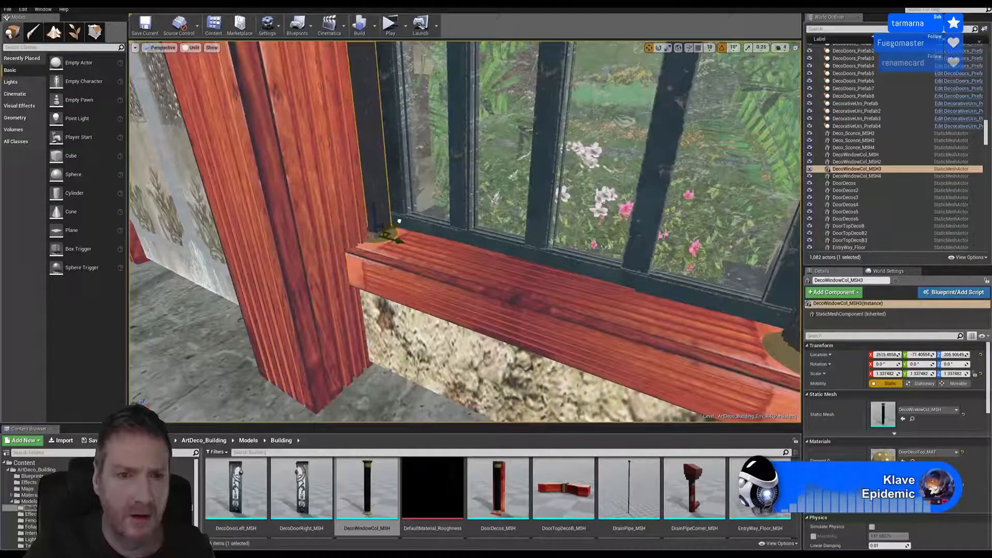
right_drag(399, 221, 399, 222)
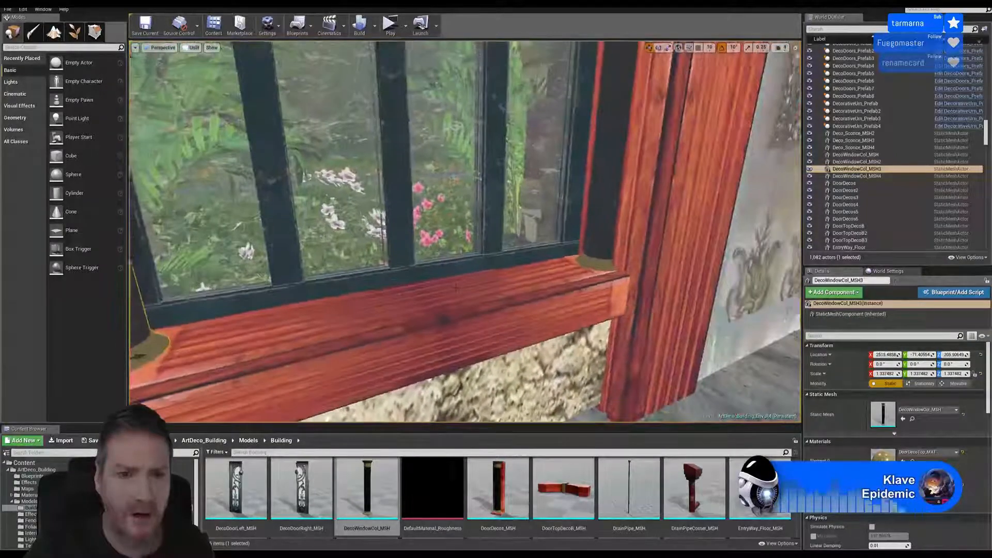
Push the column rotated 180 degrees closer to the glass, to about X 2483
click(597, 261)
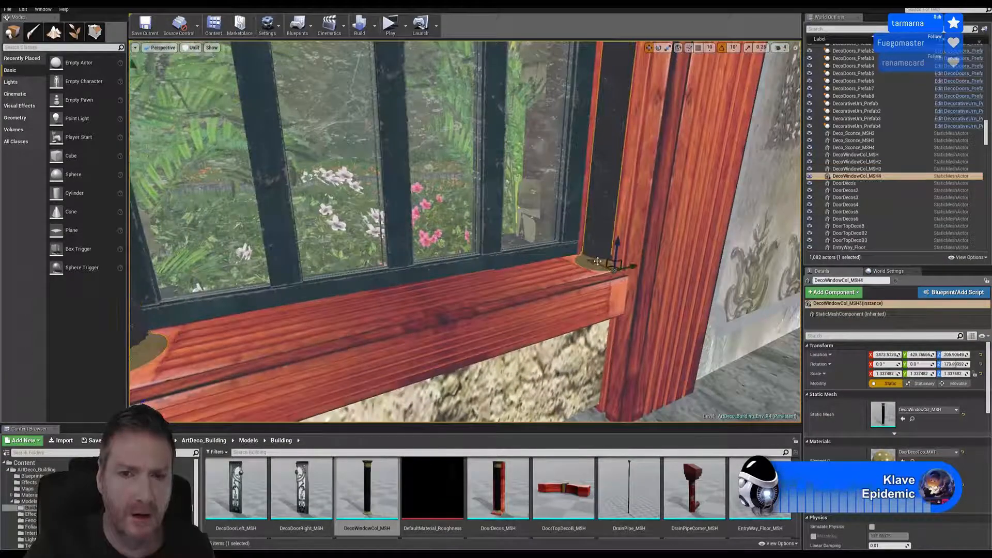
drag(597, 262, 589, 259)
right_drag(589, 259, 589, 259)
right_drag(488, 217, 502, 218)
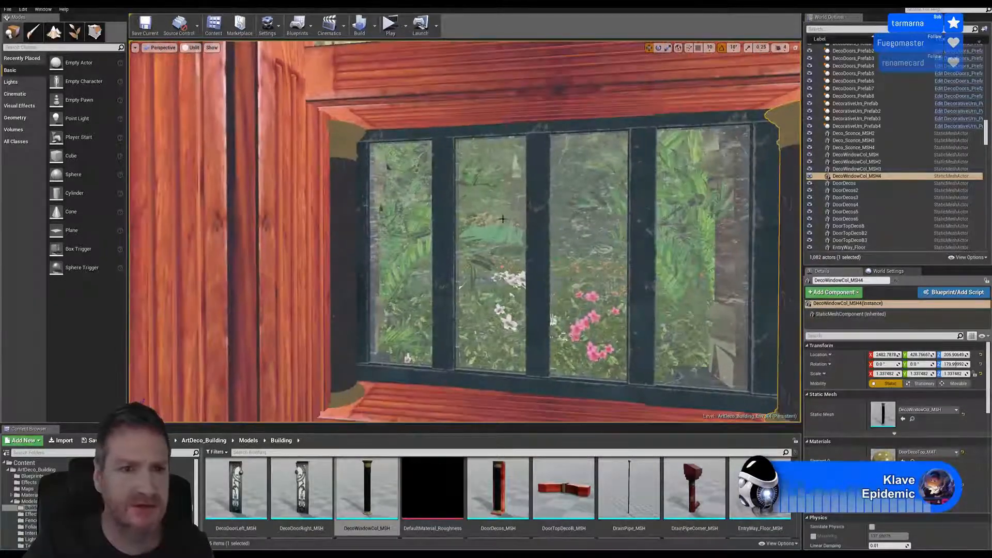
Select both columns of this window and stretch them vertically to a Z scale of about 1.374
ctrl+click(351, 207)
right_drag(350, 207, 351, 207)
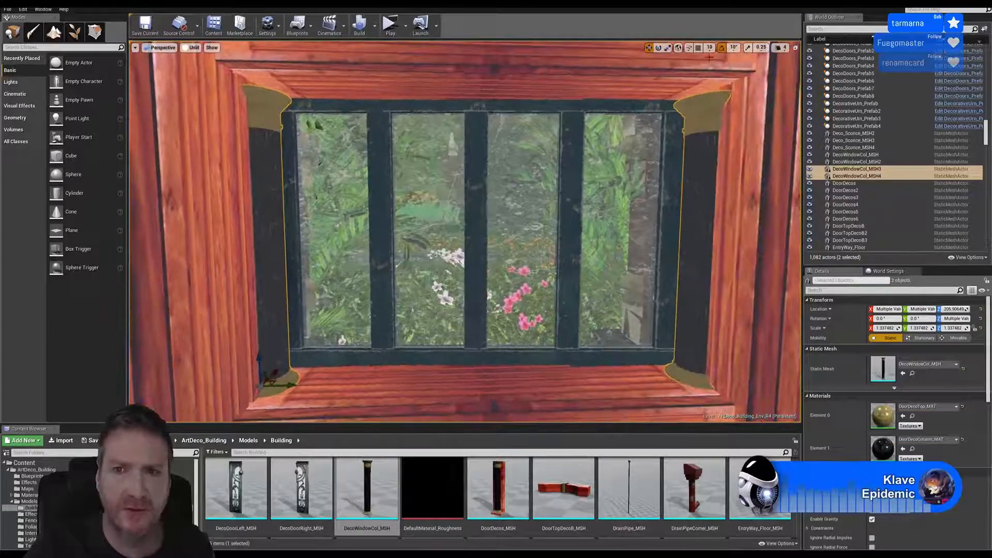
drag(264, 357, 266, 358)
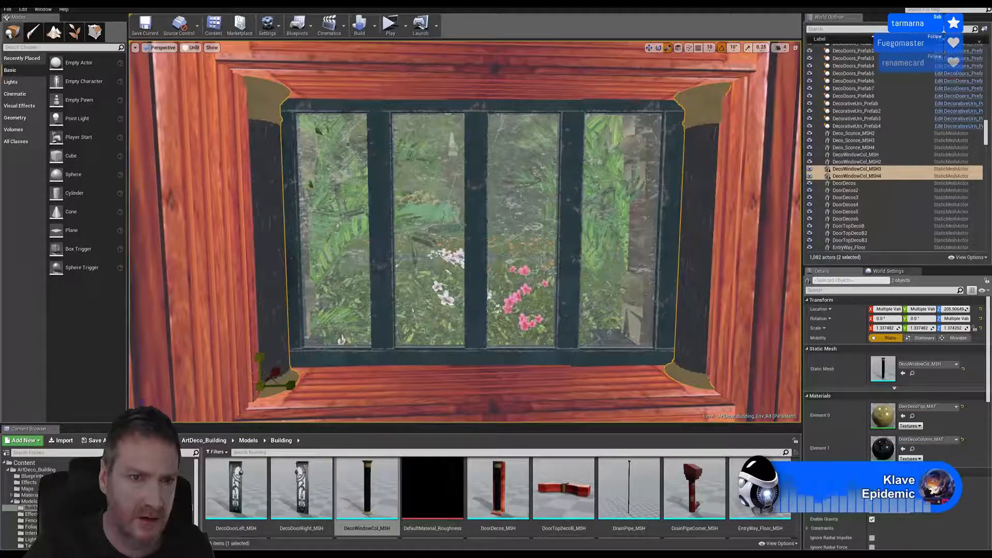
click(649, 47)
Duplicate the scaled column pair and move the copies toward the room corner beside the adjoining window
right_drag(542, 181, 543, 181)
right_click(420, 203)
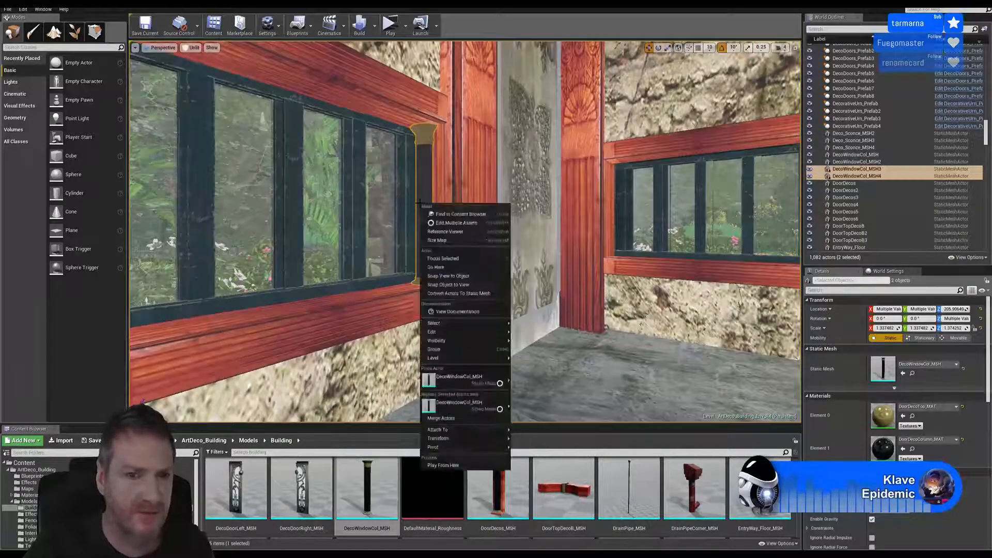
mouse_move(454, 331)
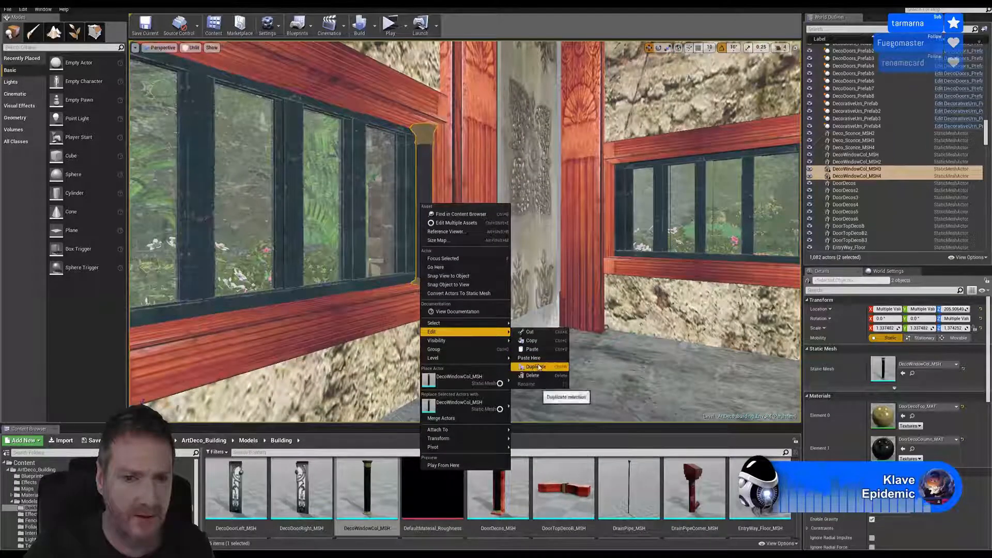
click(550, 358)
drag(416, 283, 569, 302)
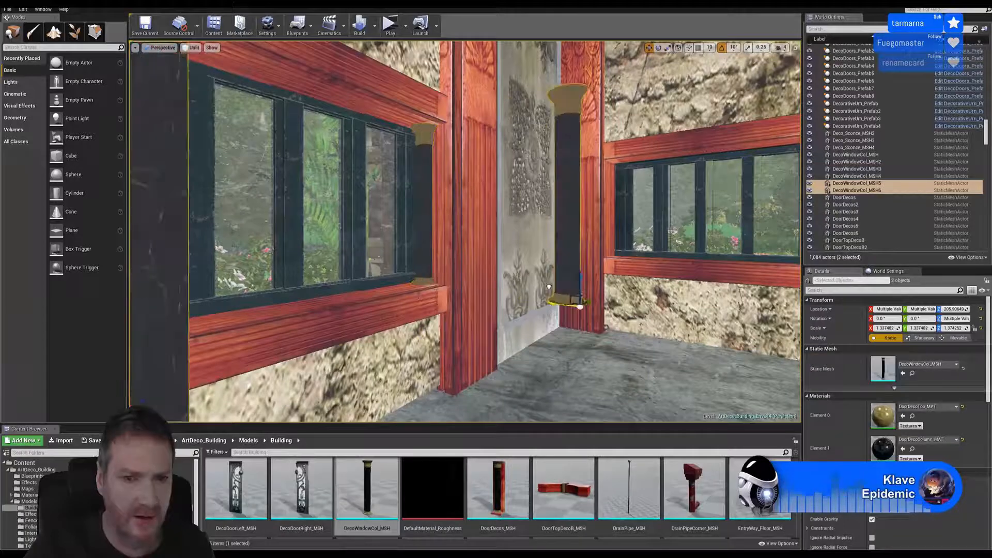
Rotate the copied column pair about Z to align with the adjoining wall's window and shift it along that wall
key(e)
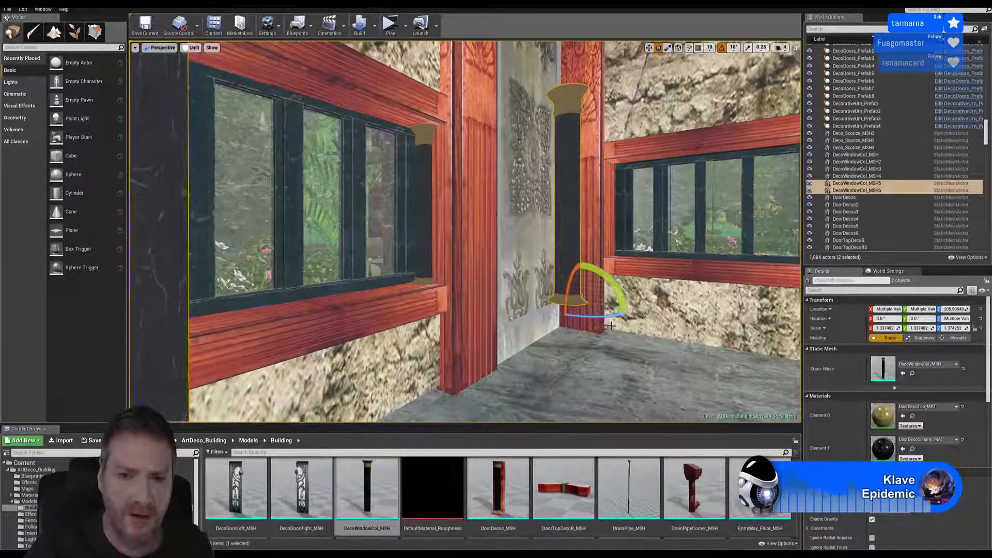
drag(612, 315, 764, 175)
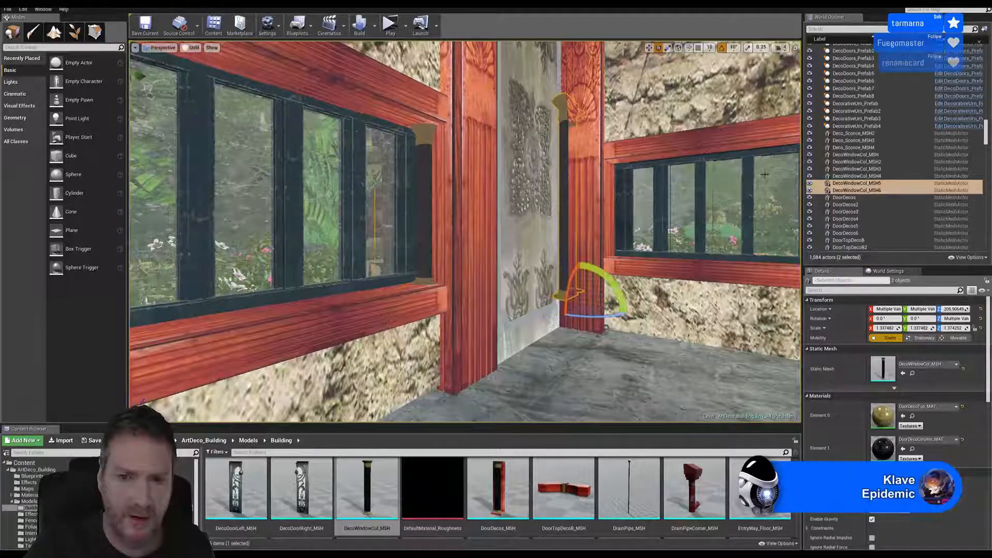
click(649, 48)
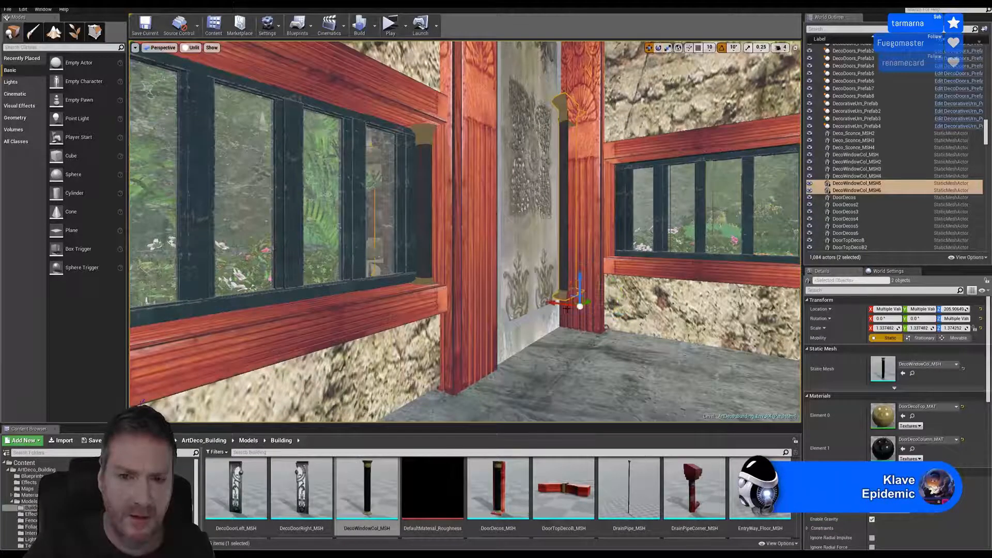
drag(565, 304, 640, 311)
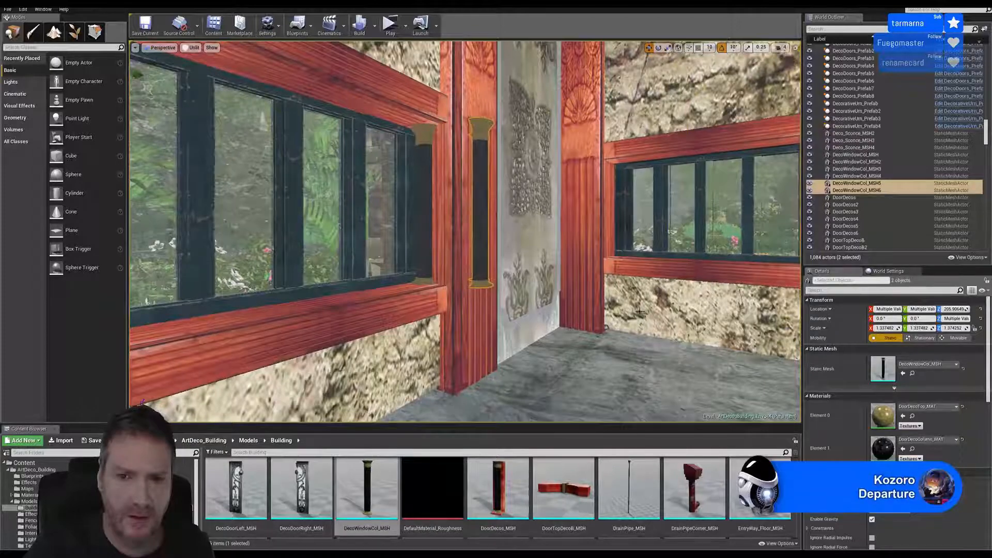
Move the rotated column pair into the adjoining wall's window frame, one column at each side, at about Z 222
right_drag(640, 311, 794, 354)
drag(489, 291, 432, 234)
right_drag(432, 234, 392, 280)
key(w)
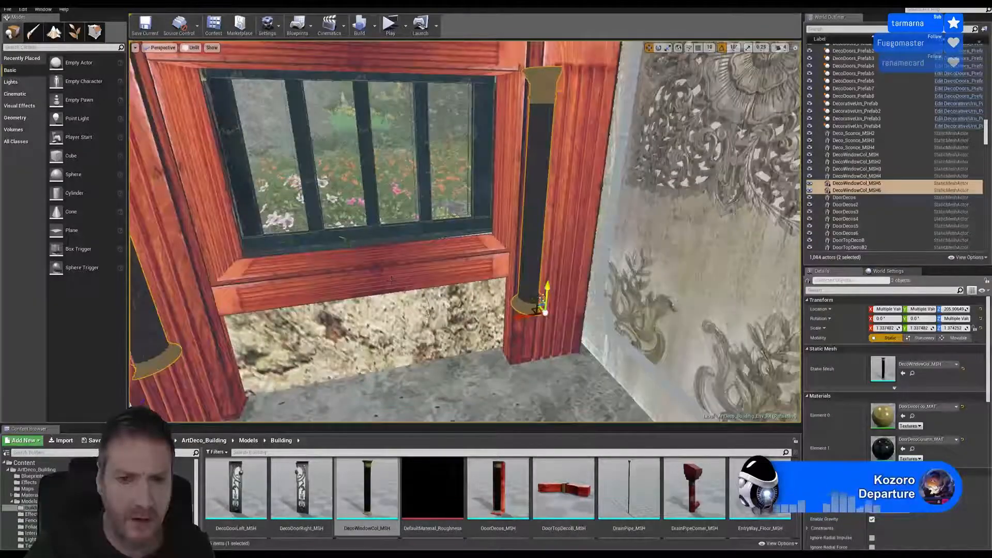
drag(540, 305, 491, 258)
right_drag(491, 258, 490, 240)
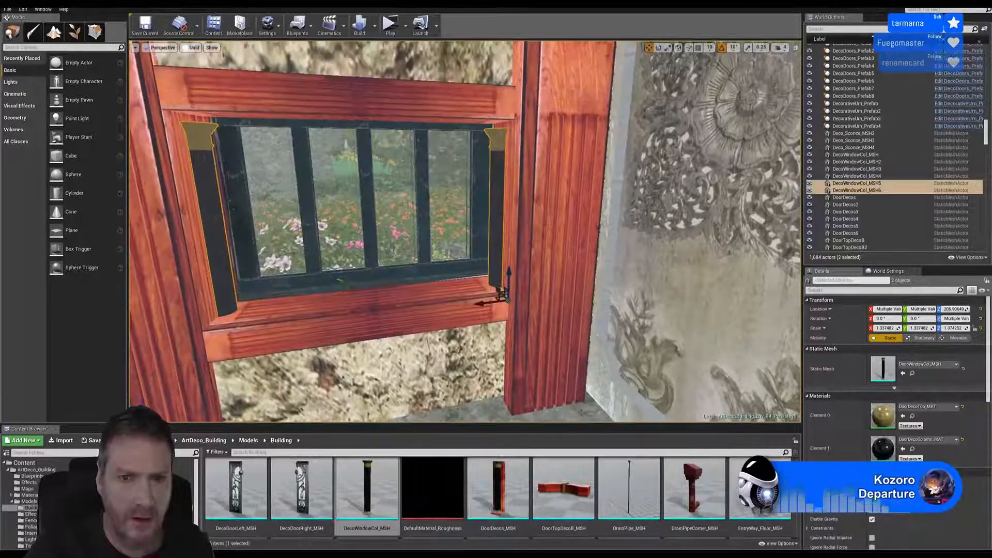
drag(508, 275, 515, 267)
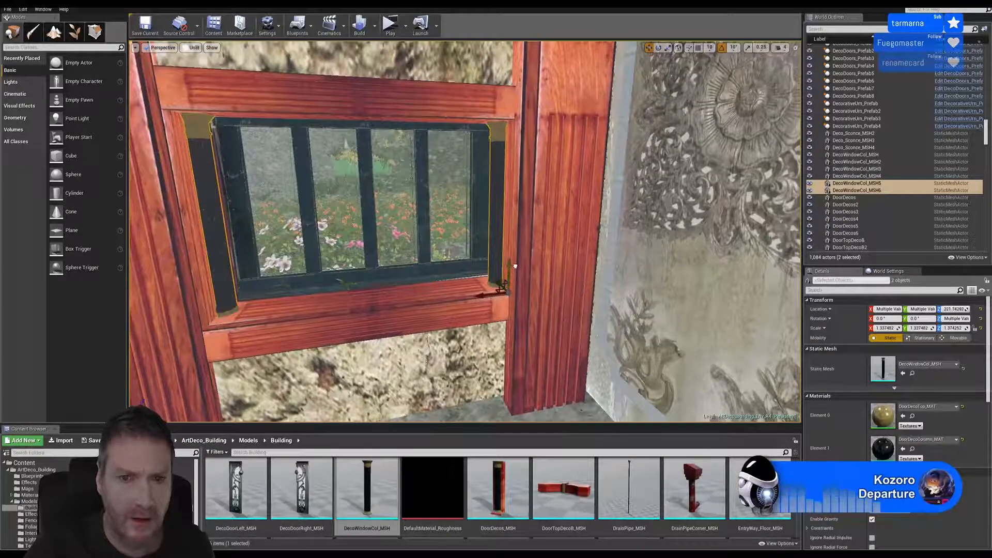
Fit the column pair to the window opening's height by raising it to about Z 225.6 and adjusting its Z scale to about 1.347
click(668, 47)
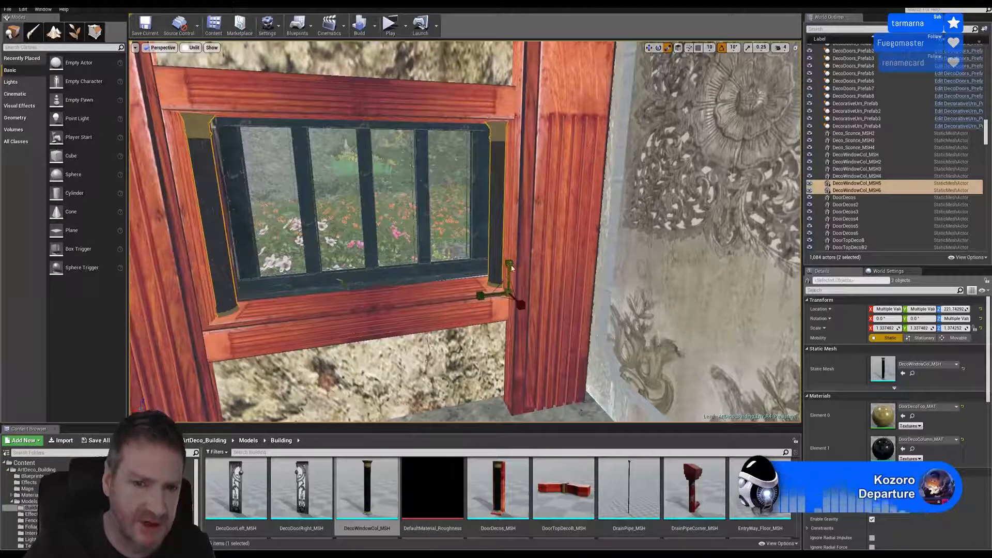
drag(511, 269, 511, 263)
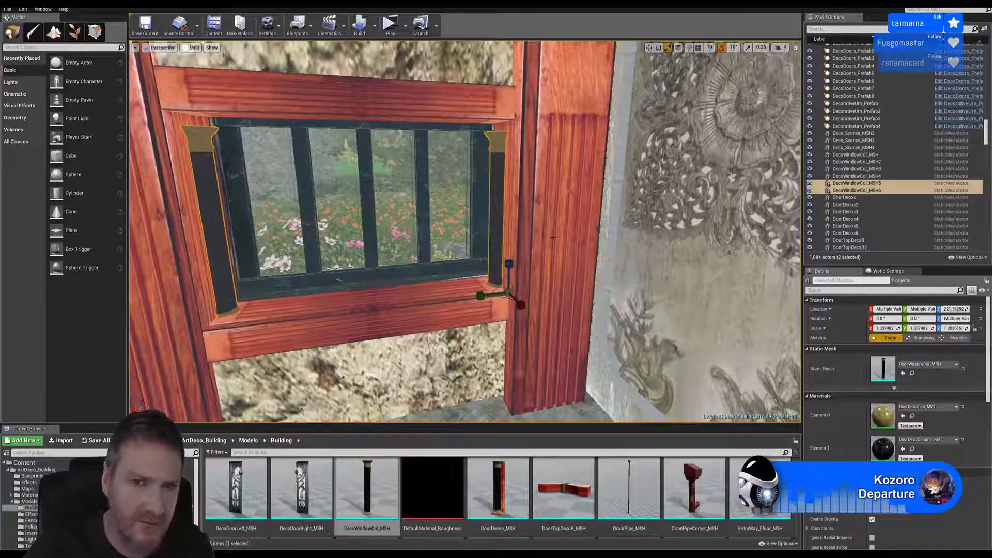
click(649, 47)
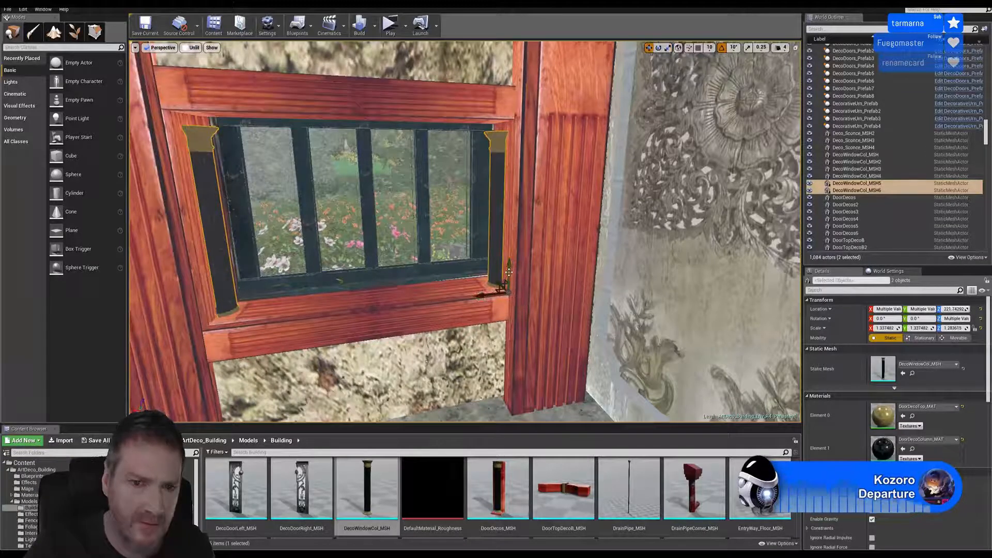
drag(509, 272, 521, 270)
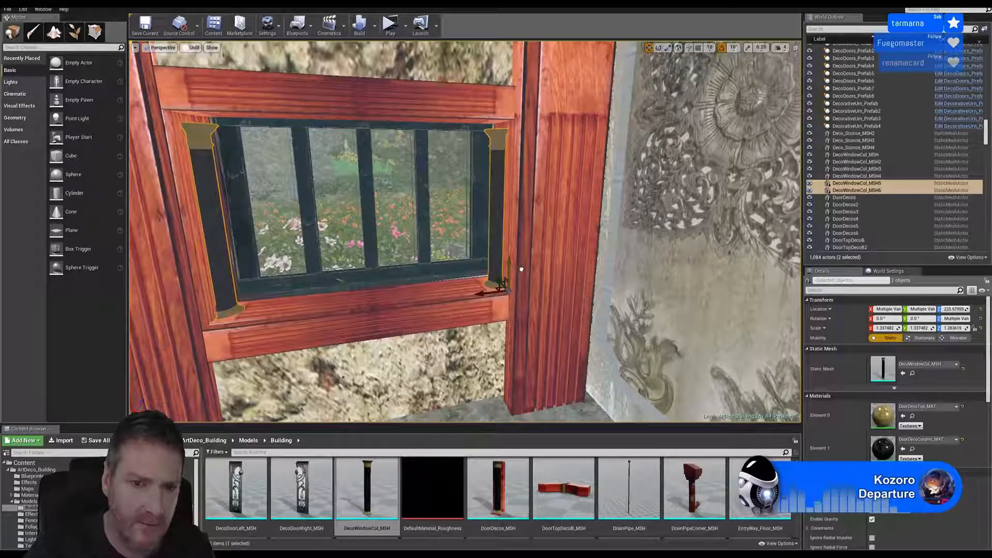
click(667, 48)
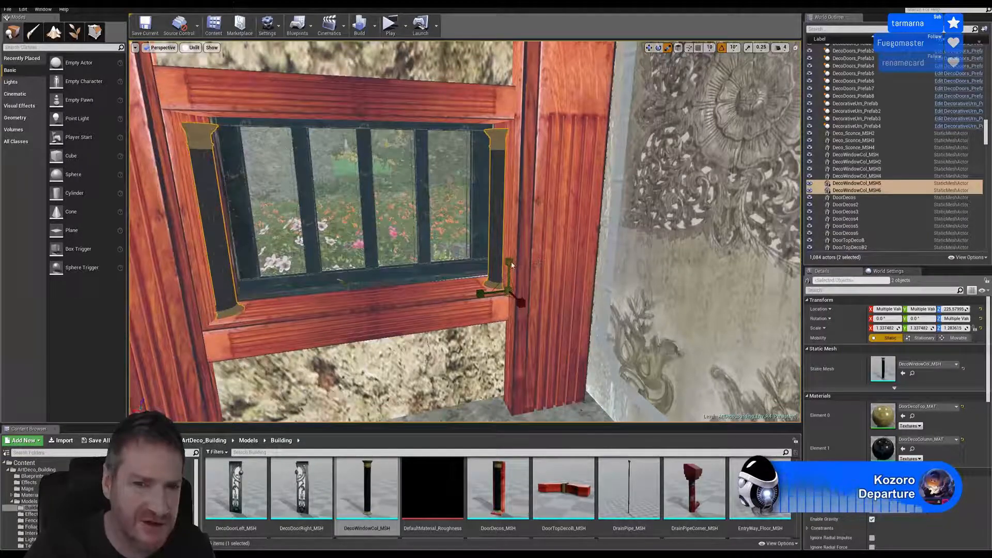
drag(512, 265, 511, 262)
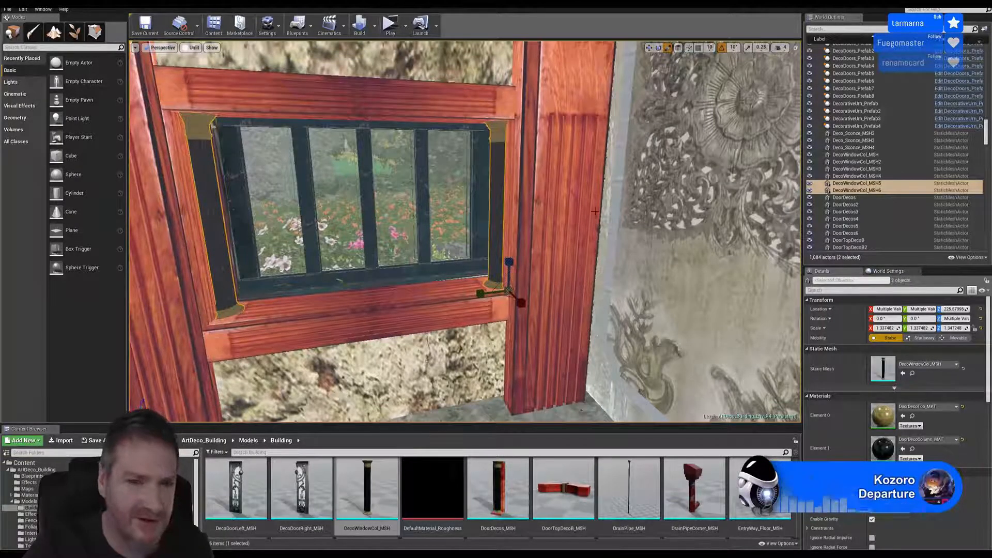
Select only the right column of this window and nudge it outward against the frame, to about X 1814
right_drag(509, 262, 460, 286)
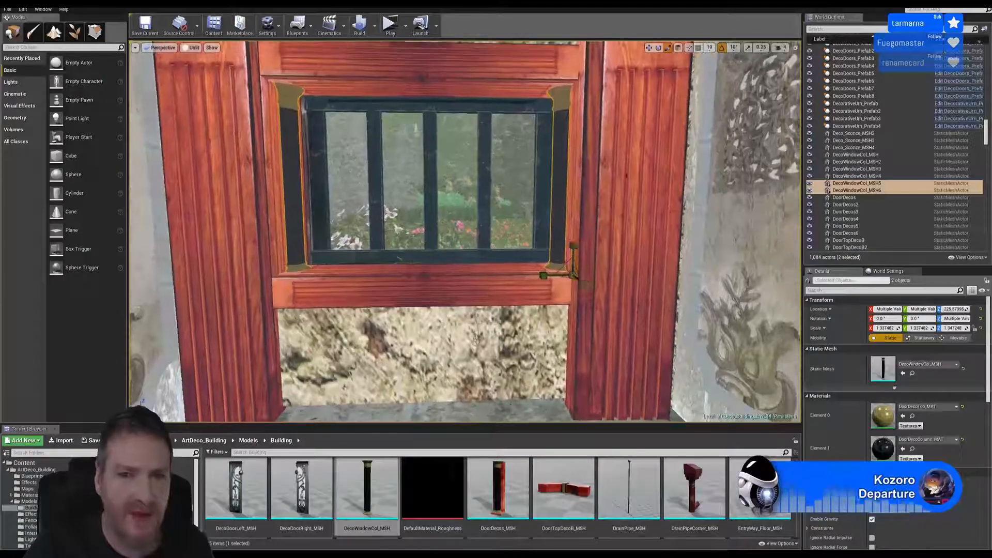
click(649, 48)
right_drag(602, 183, 620, 183)
mouse_move(506, 201)
right_down()
mouse_move(517, 214)
mouse_move(509, 199)
mouse_move(530, 209)
mouse_move(522, 197)
right_up()
click(508, 200)
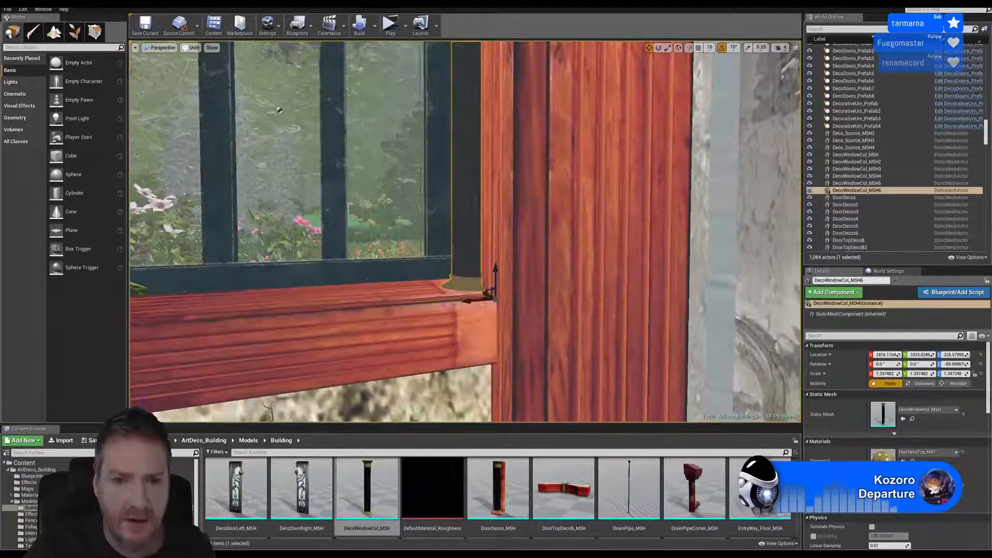
drag(477, 303, 479, 302)
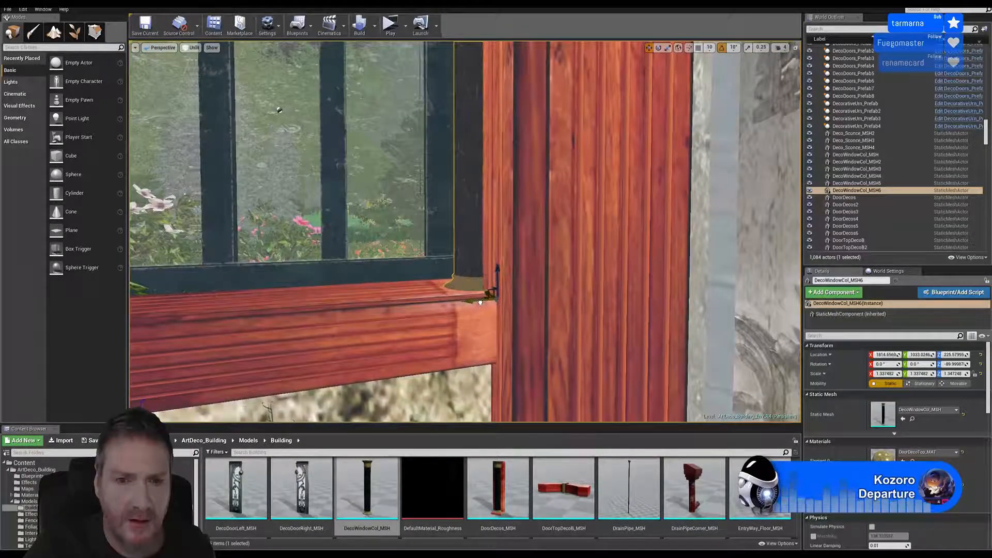
Select the left column of this window and nudge it outward against its side of the frame, to about X 2319
right_drag(474, 303, 496, 299)
click(296, 223)
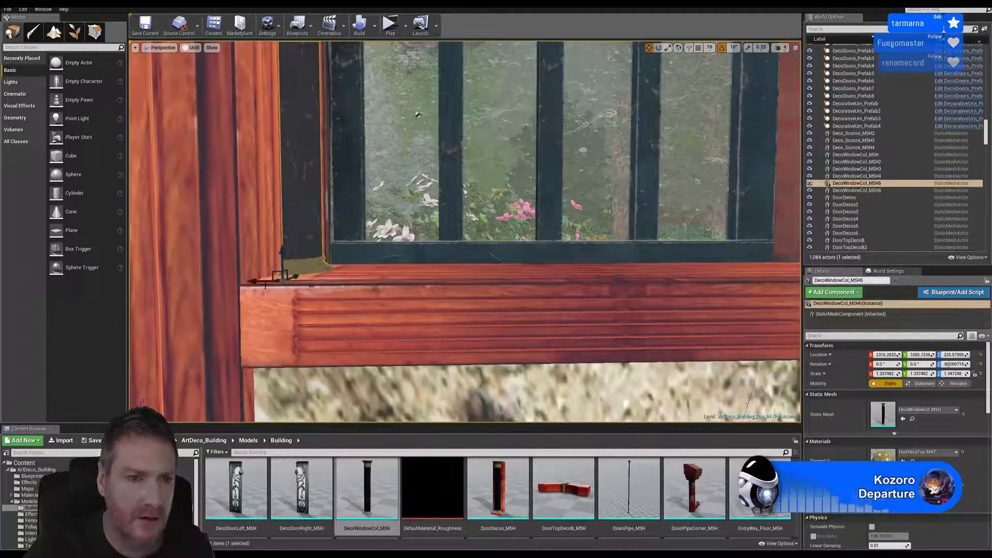
drag(265, 280, 261, 283)
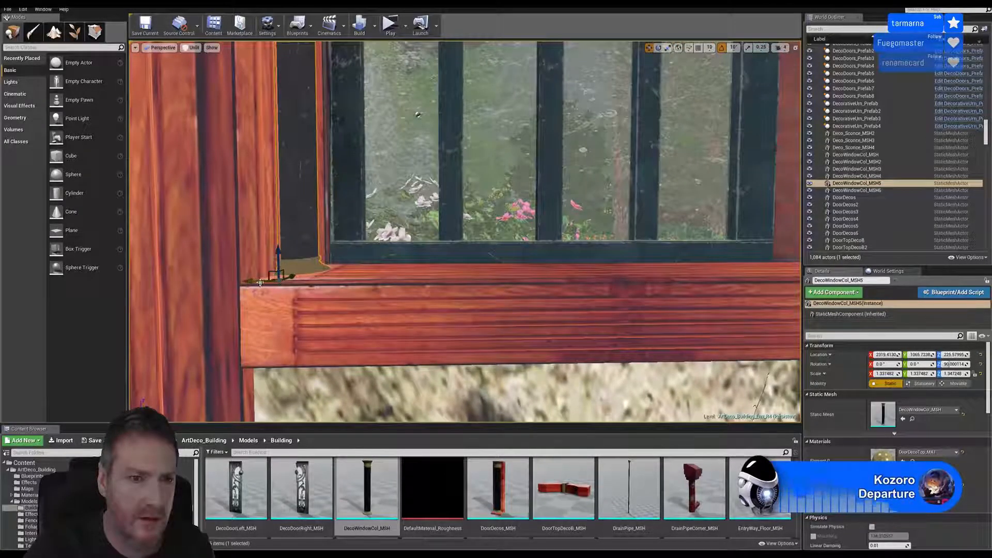
right_drag(260, 283, 309, 290)
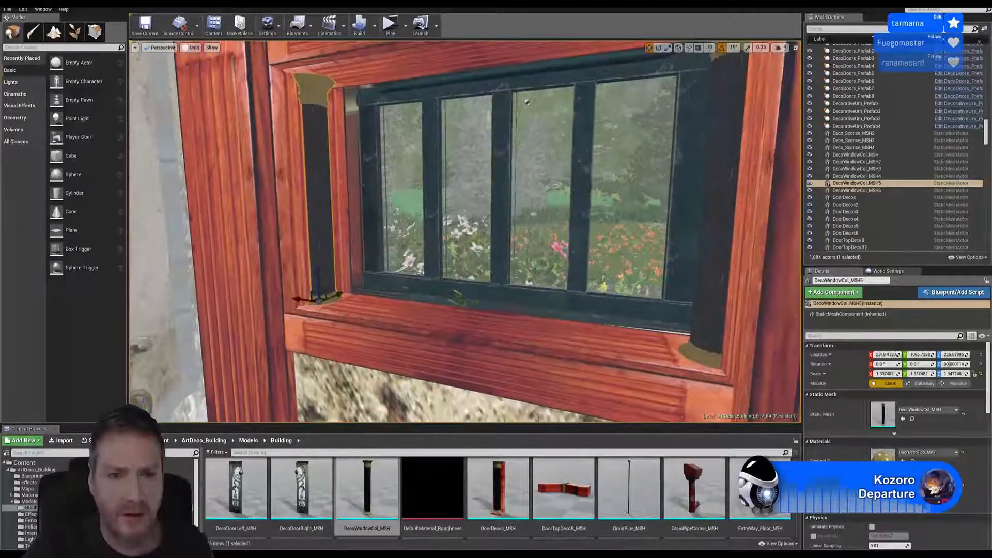
Push the right column deeper into the window recess toward the glass, to about Y 1052
right_drag(586, 246, 601, 286)
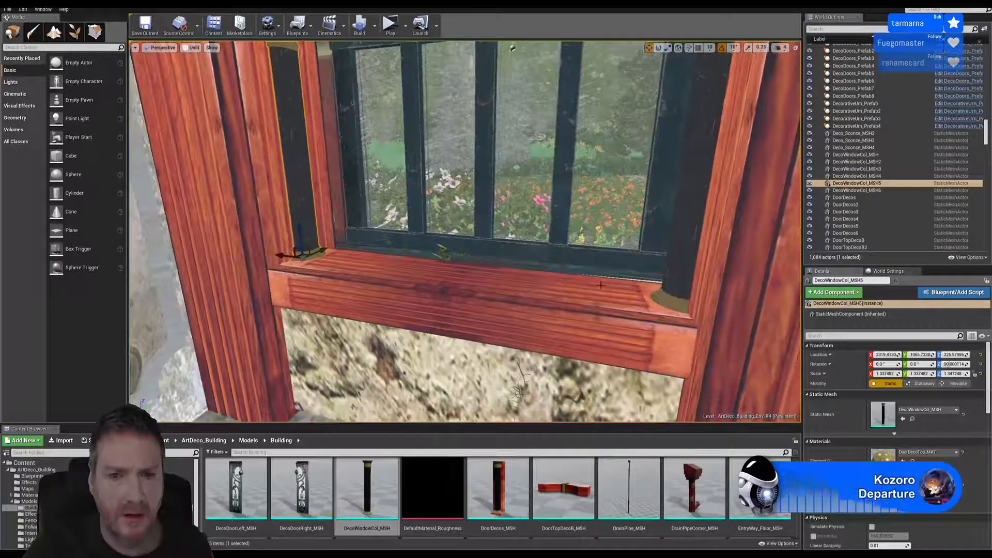
click(692, 268)
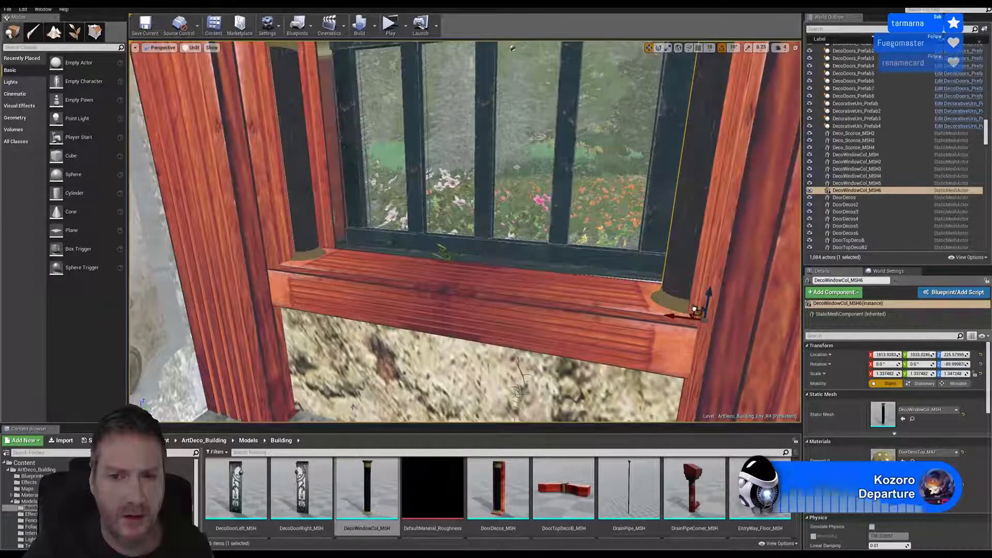
drag(694, 308, 688, 304)
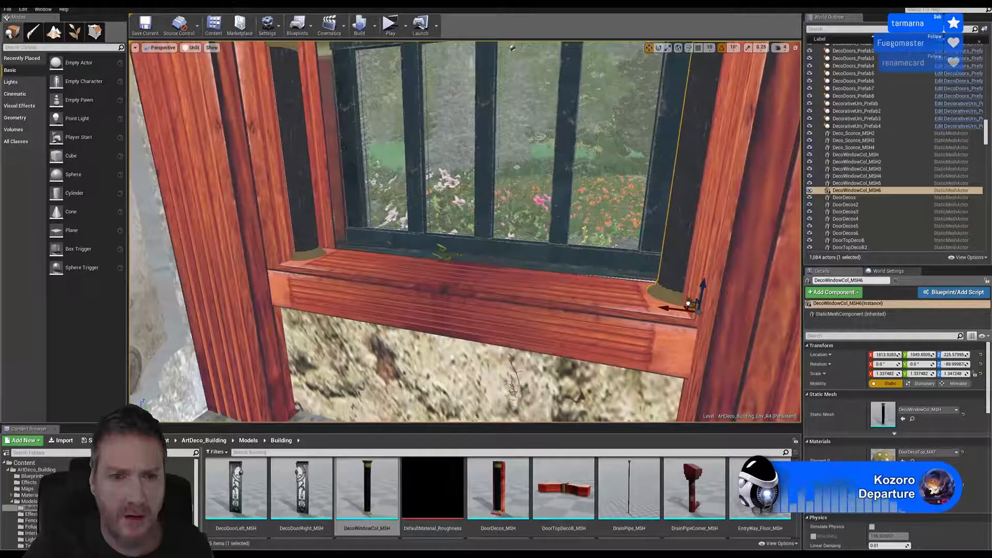
mouse_move(507, 344)
right_down()
mouse_move(508, 323)
mouse_move(506, 330)
right_up()
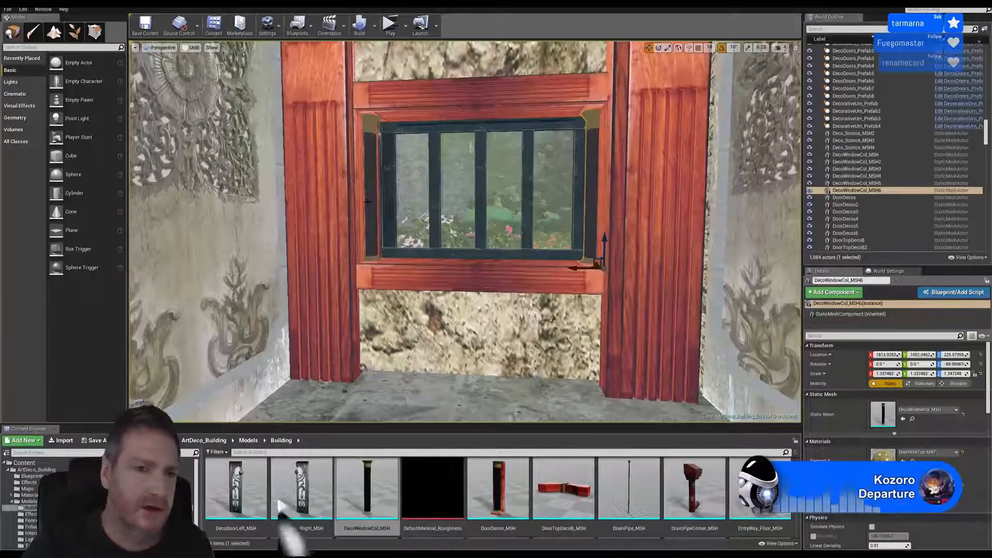
Select both columns of this window and duplicate them in place
ctrl+click(372, 180)
right_drag(373, 179, 376, 177)
key(f)
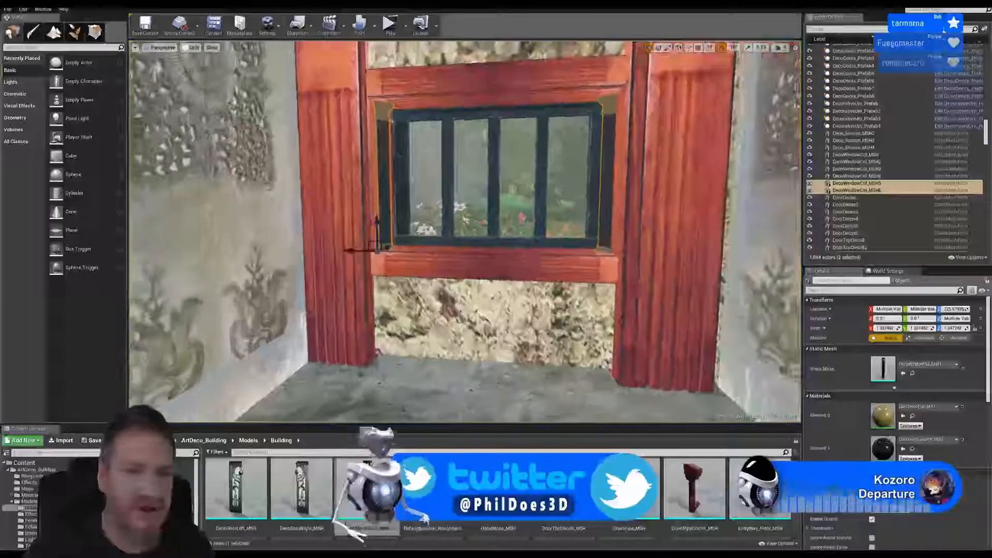
right_click(614, 185)
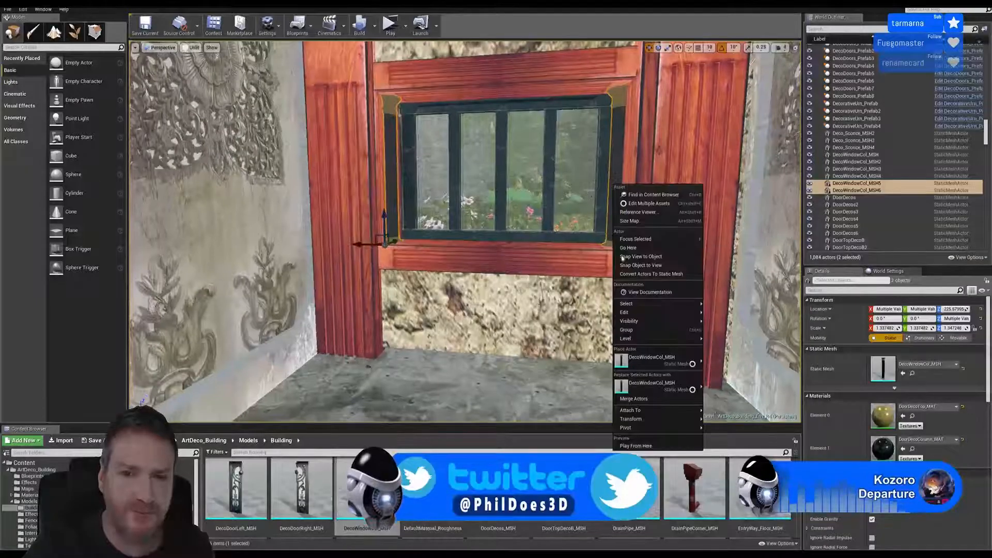
mouse_move(672, 312)
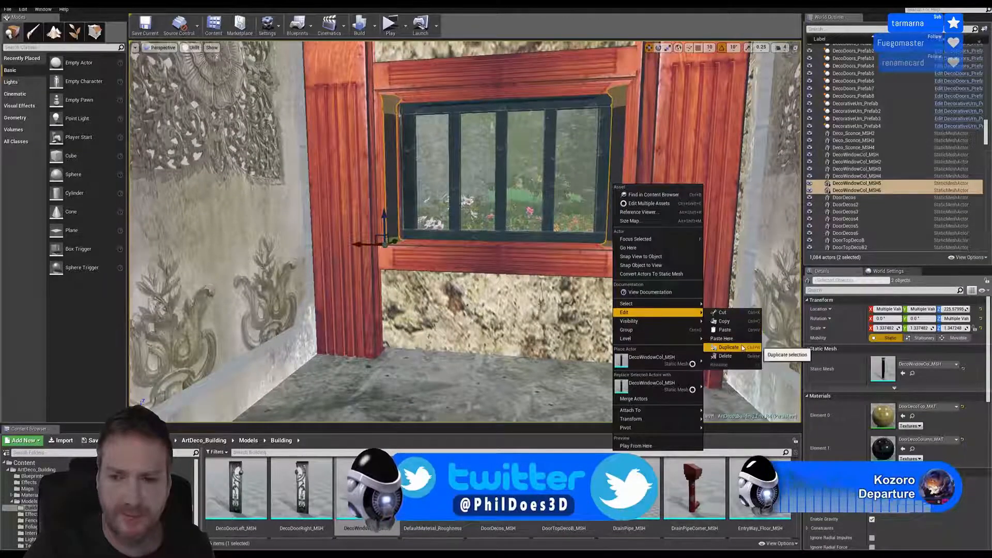
click(755, 330)
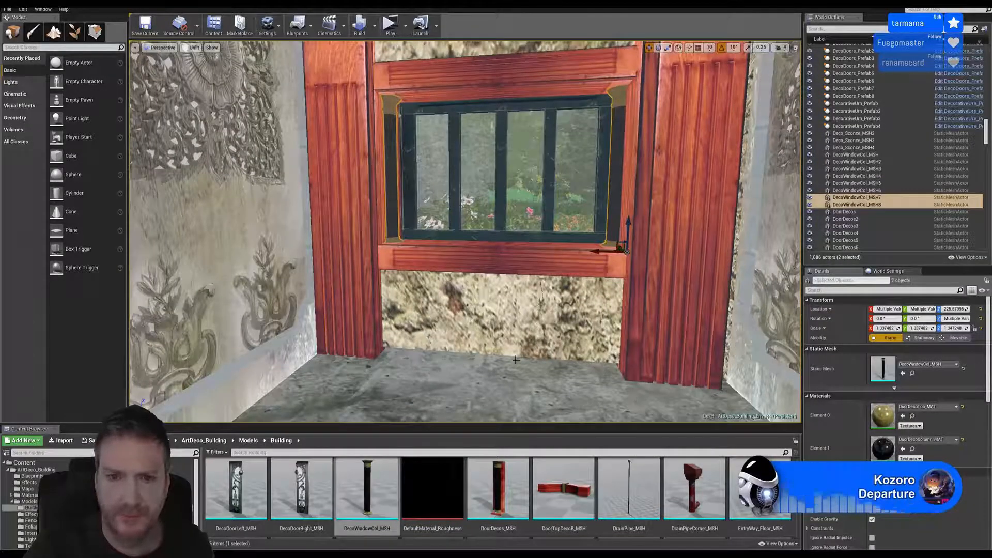
Move the copied column pair across the building to the window on the far opposite wall
right_drag(516, 360, 704, 350)
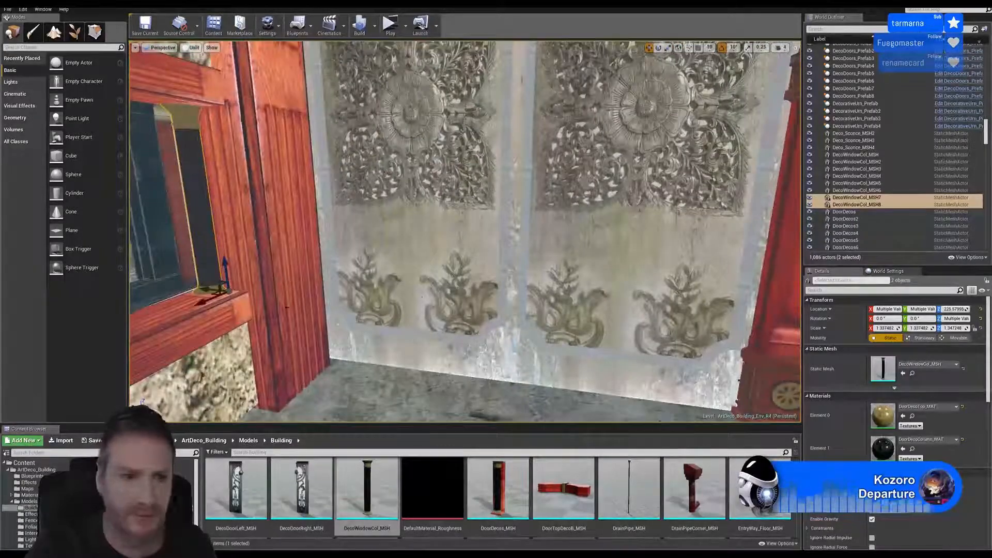
drag(213, 290, 775, 352)
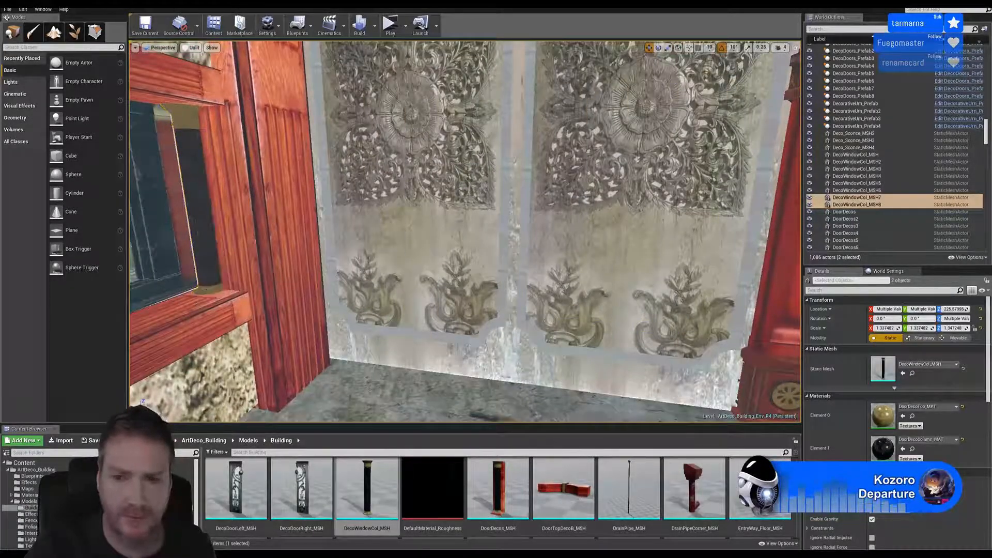
key(f)
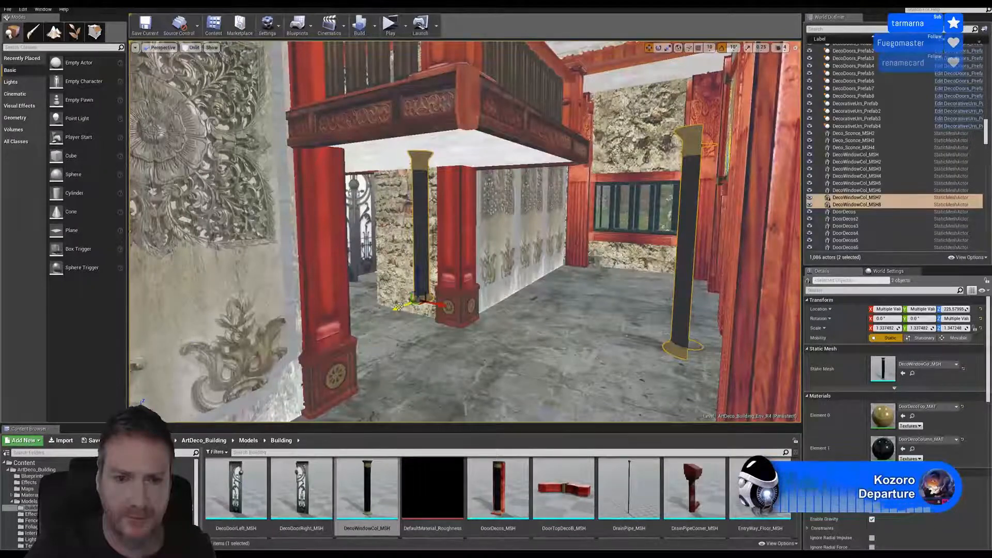
drag(398, 308, 587, 252)
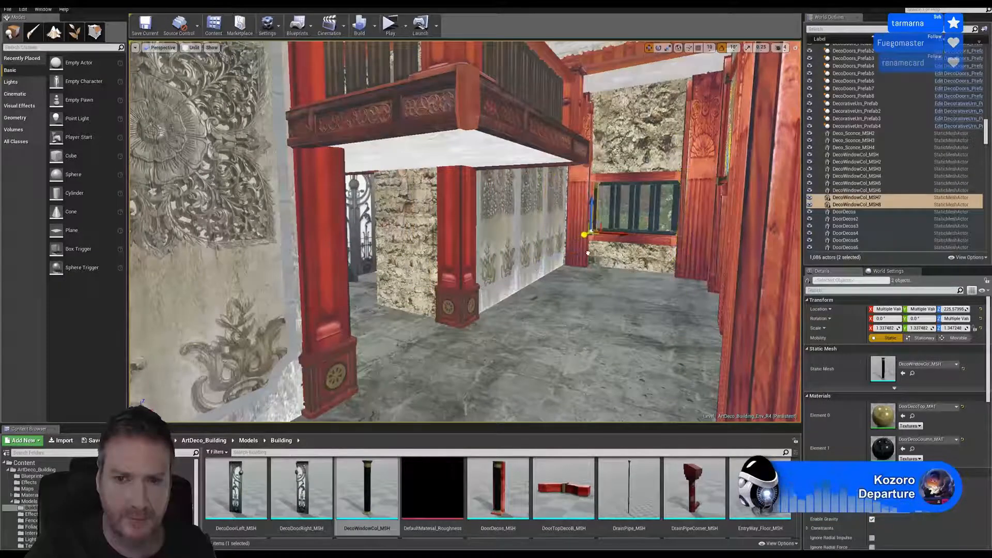
Undo the last actor move to get the copied column pair selected again
click(587, 253)
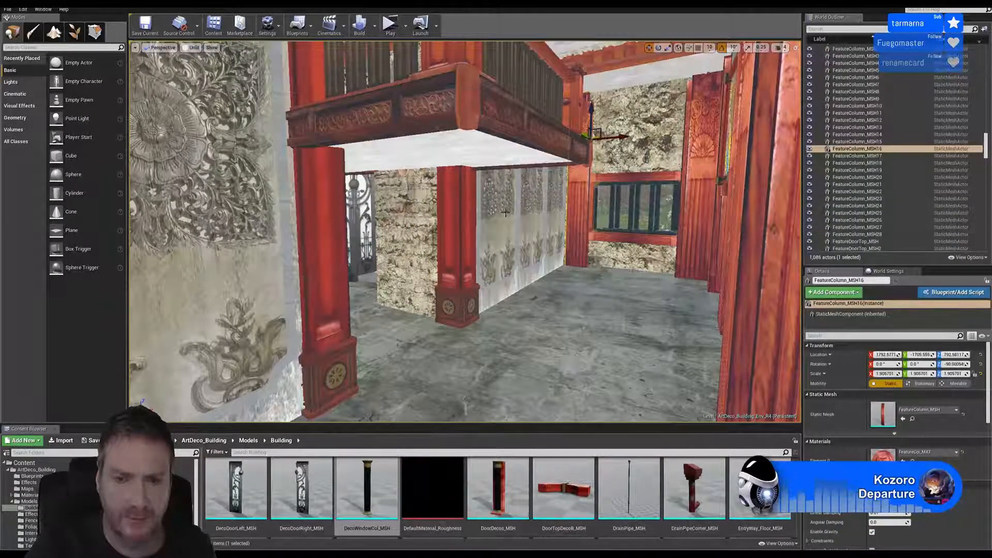
click(23, 10)
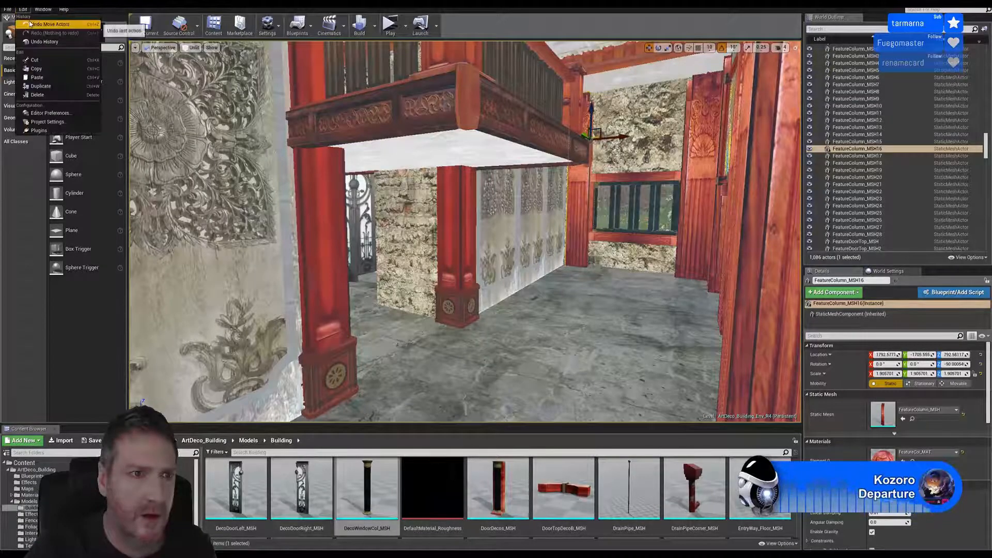
click(49, 25)
Shift the copied columns sideways so they sit evenly inside the far window's frame, and lower them slightly onto the sill
key(w)
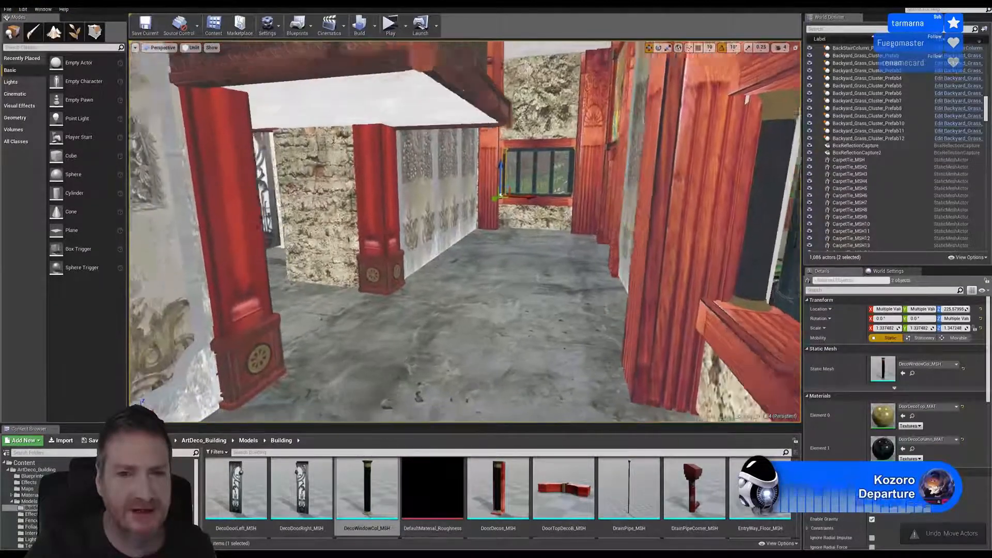
key(w)
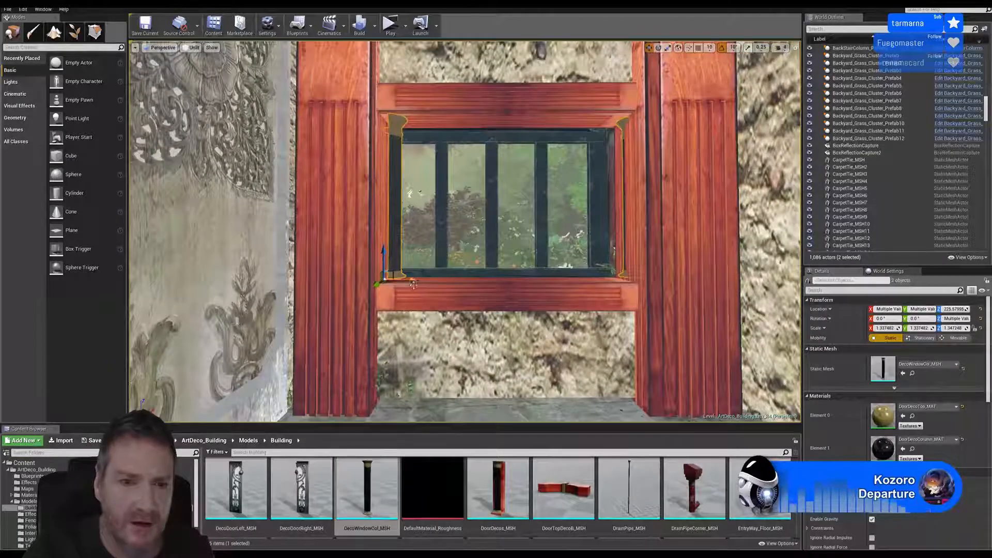
drag(413, 281, 403, 282)
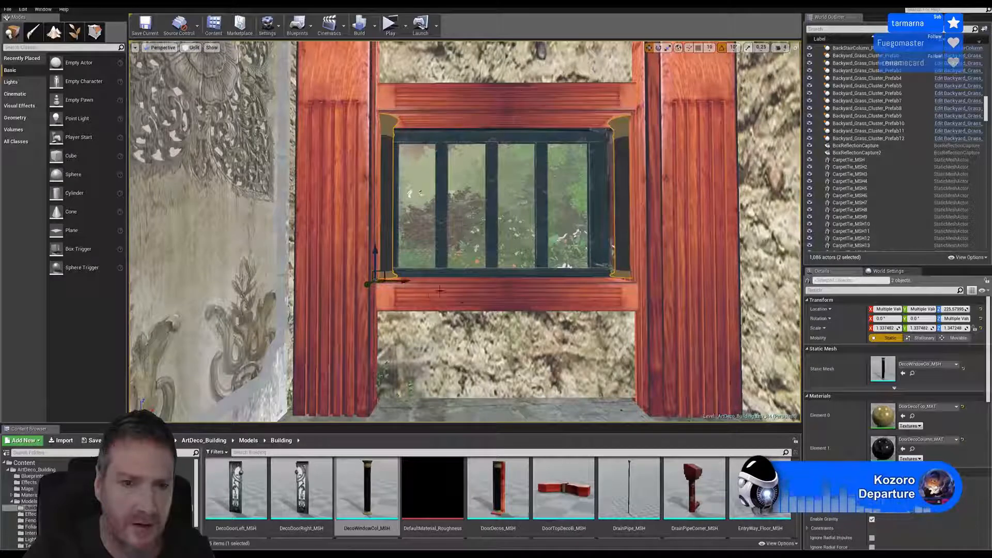
mouse_move(403, 282)
right_down()
mouse_move(403, 269)
mouse_move(401, 289)
right_up()
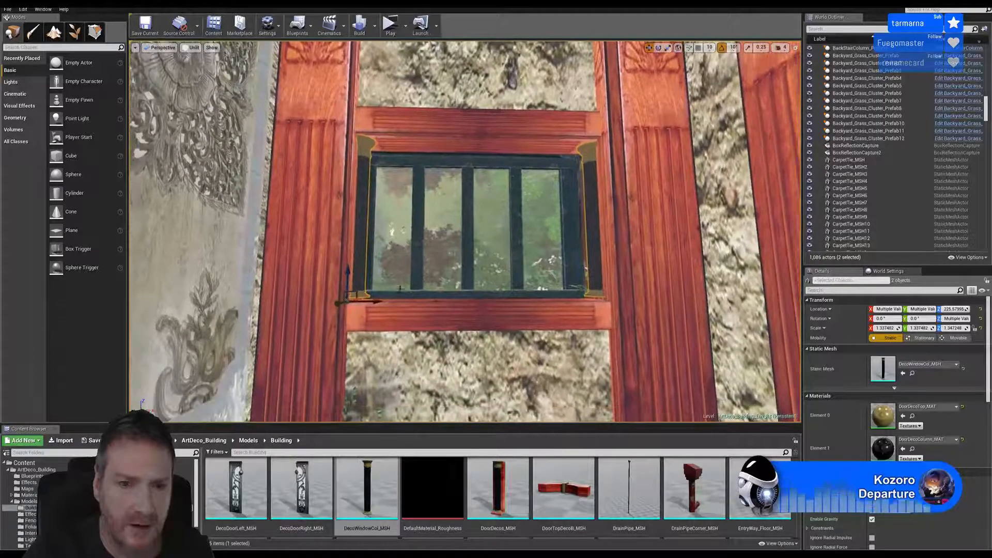
drag(346, 278, 347, 283)
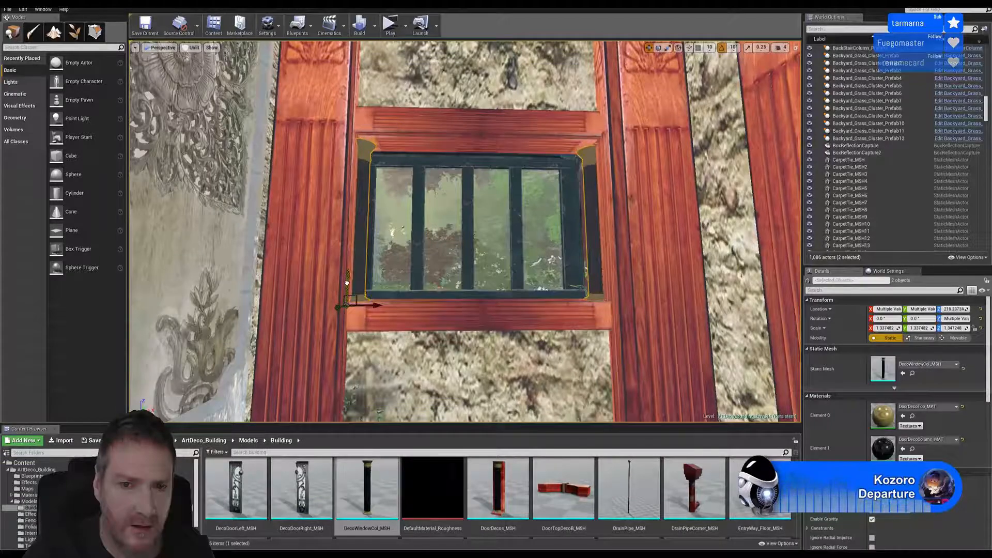
mouse_move(368, 284)
right_down()
mouse_move(380, 285)
mouse_move(387, 258)
mouse_move(381, 284)
right_up()
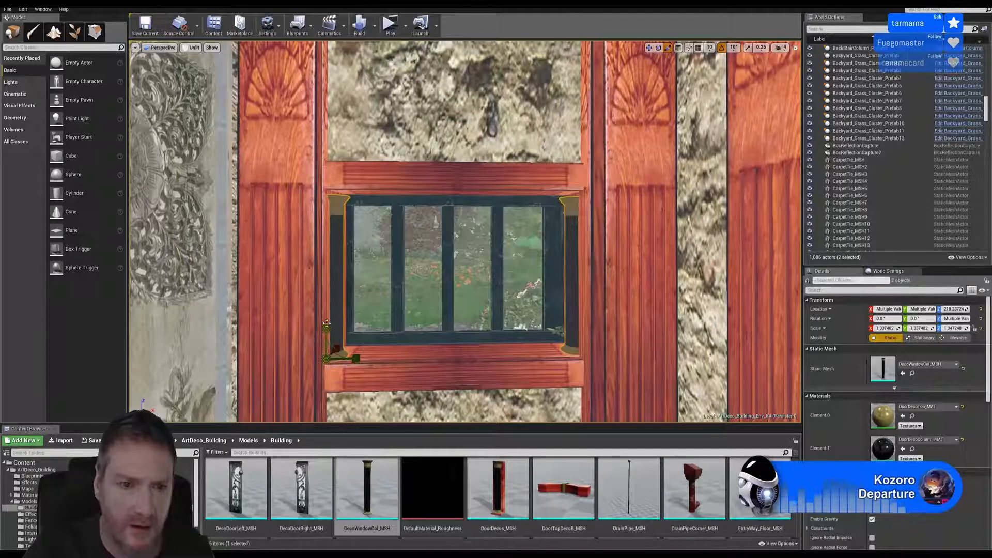
Stretch the column pair to a vertical scale of about 1.38, nudge it into place within the far window's frame, and clear the selection
mouse_move(532, 306)
right_down()
mouse_move(536, 323)
mouse_move(500, 337)
mouse_move(530, 313)
right_up()
key(w)
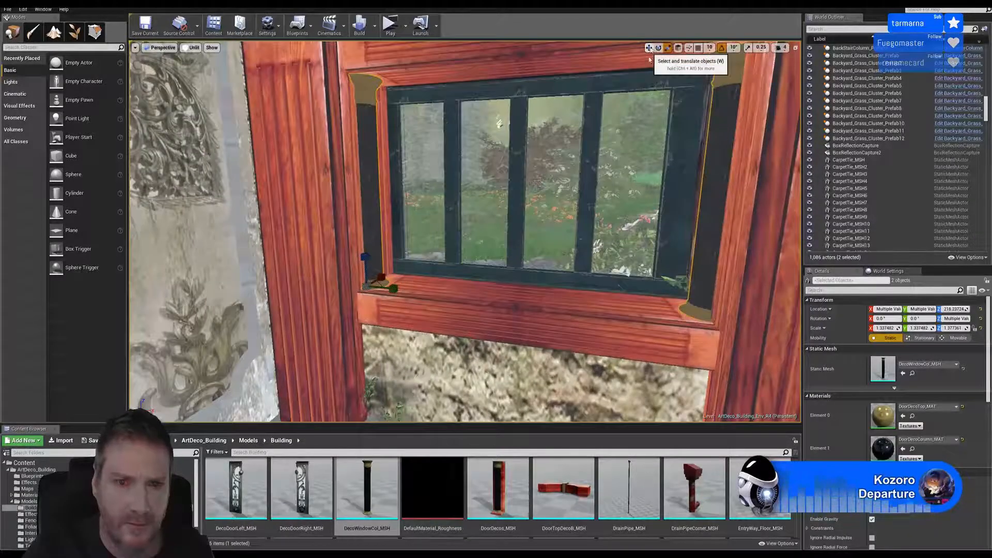
click(649, 48)
drag(352, 296, 359, 292)
key(Escape)
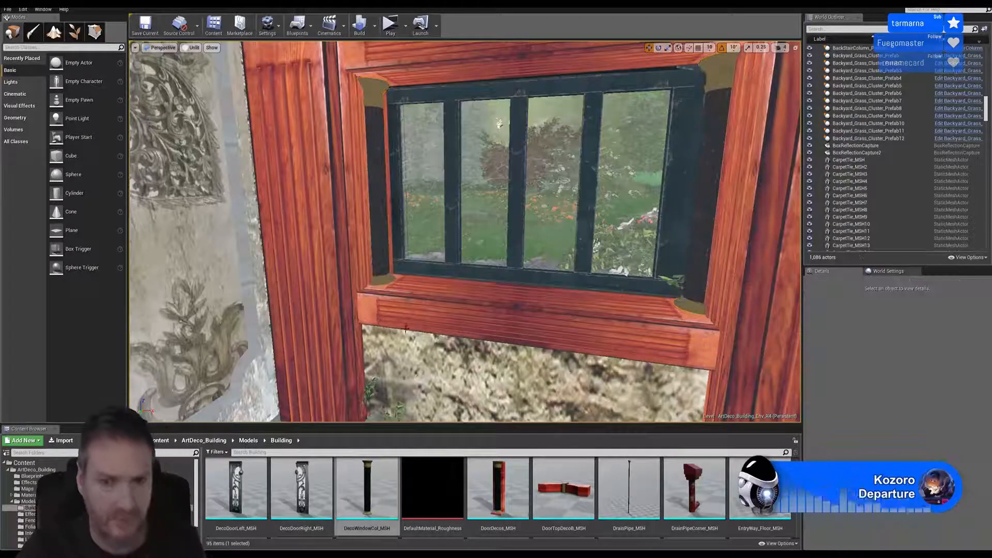
Select the arched top piece and both side columns of the decorated doorway beside the stained-glass door, and duplicate all three
right_drag(360, 292, 434, 312)
key(s)
key(w)
right_drag(504, 223, 507, 207)
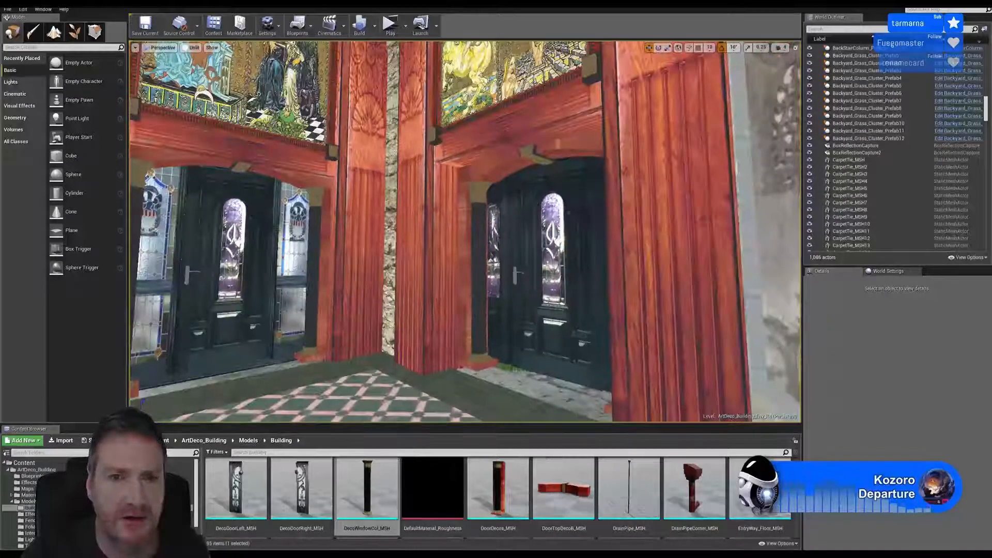
click(492, 164)
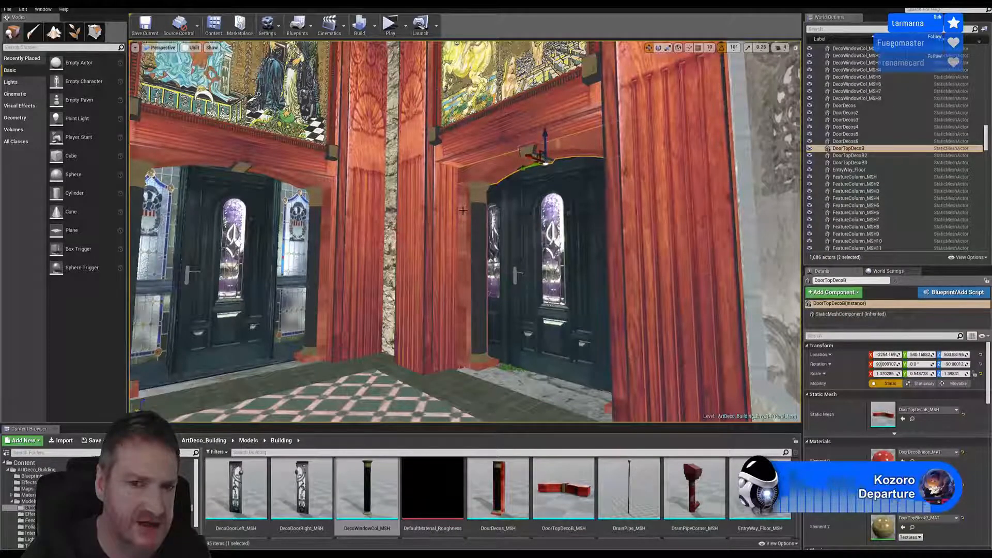
ctrl+click(472, 168)
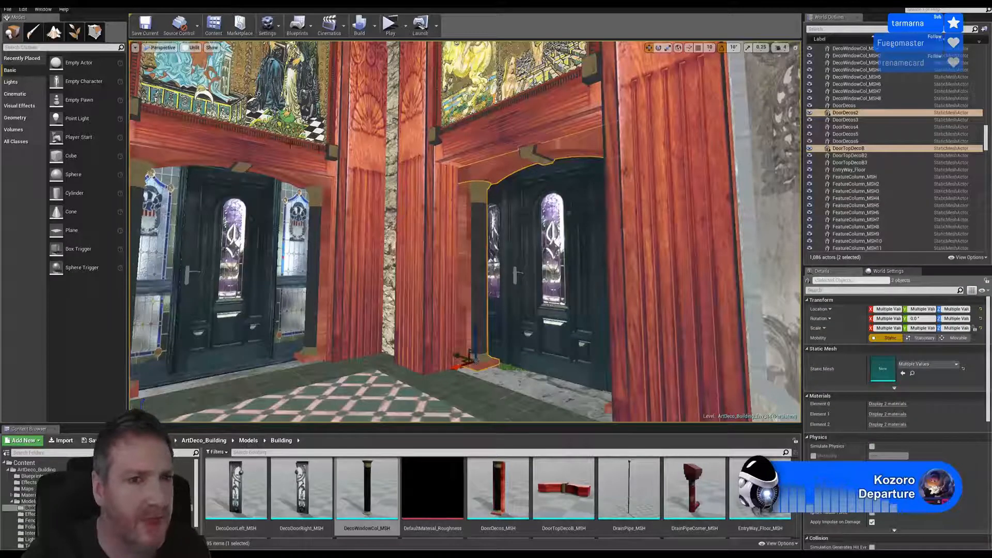
right_drag(316, 168, 346, 156)
click(379, 153)
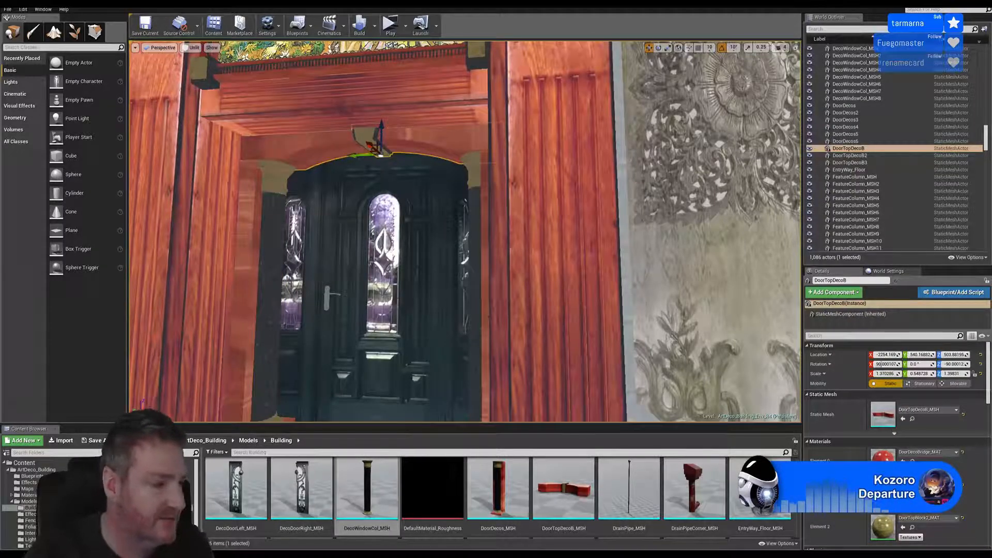
right_drag(380, 153, 363, 163)
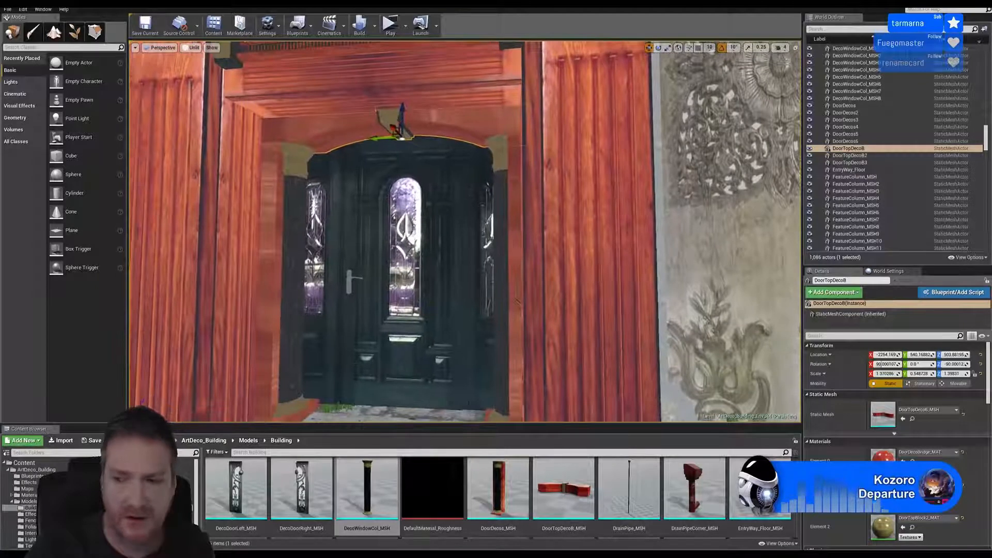
ctrl+click(298, 221)
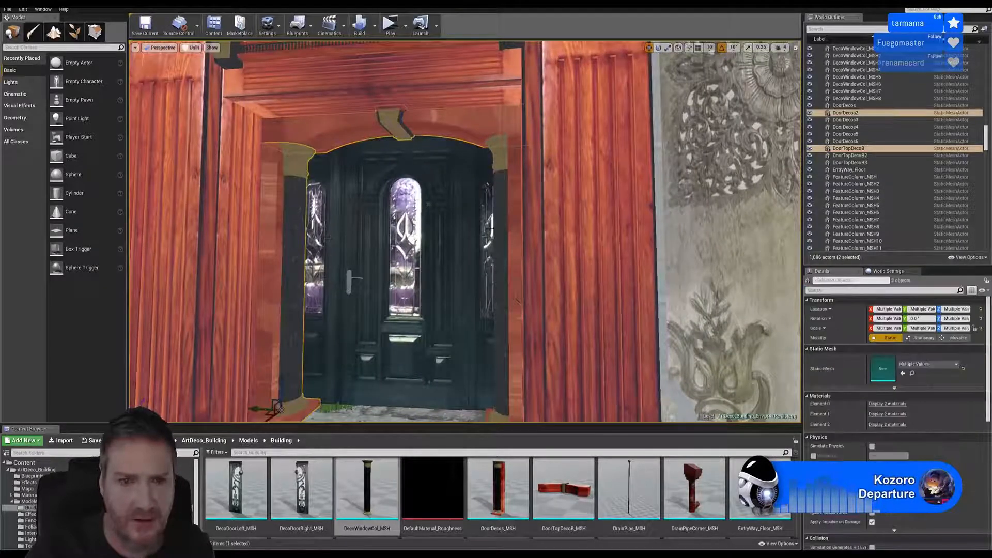
ctrl+right_click(500, 209)
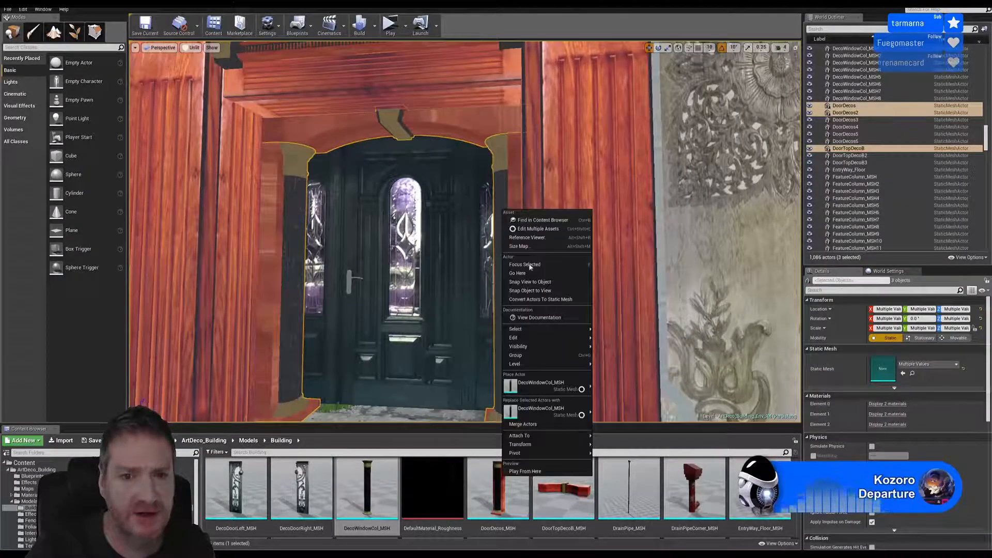
mouse_move(568, 337)
click(631, 373)
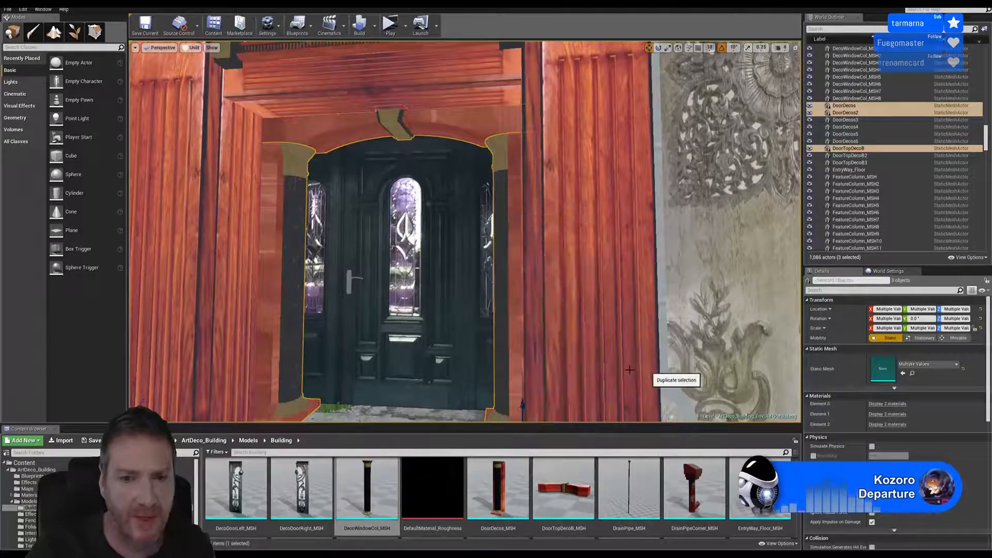
Move the duplicated door surround across the building towards the undecorated doorway on the opposite side
right_drag(632, 373, 620, 343)
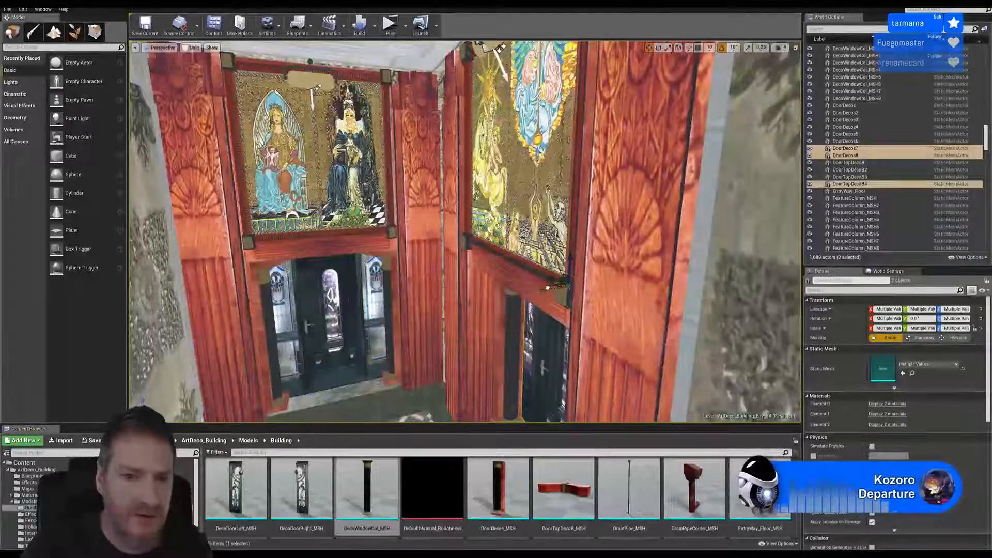
drag(548, 288, 74, 388)
right_drag(272, 258, 163, 274)
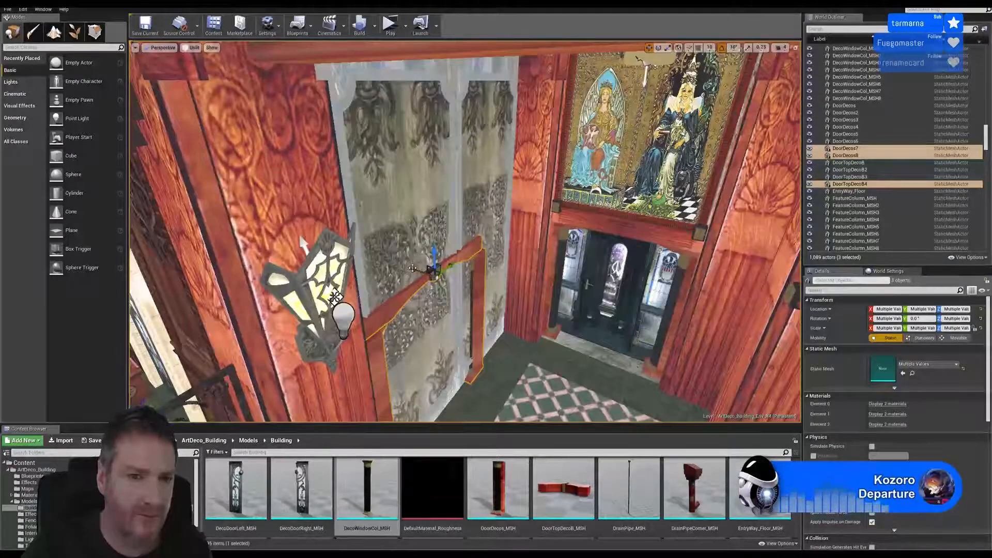
drag(413, 267, 179, 255)
right_drag(303, 243, 373, 339)
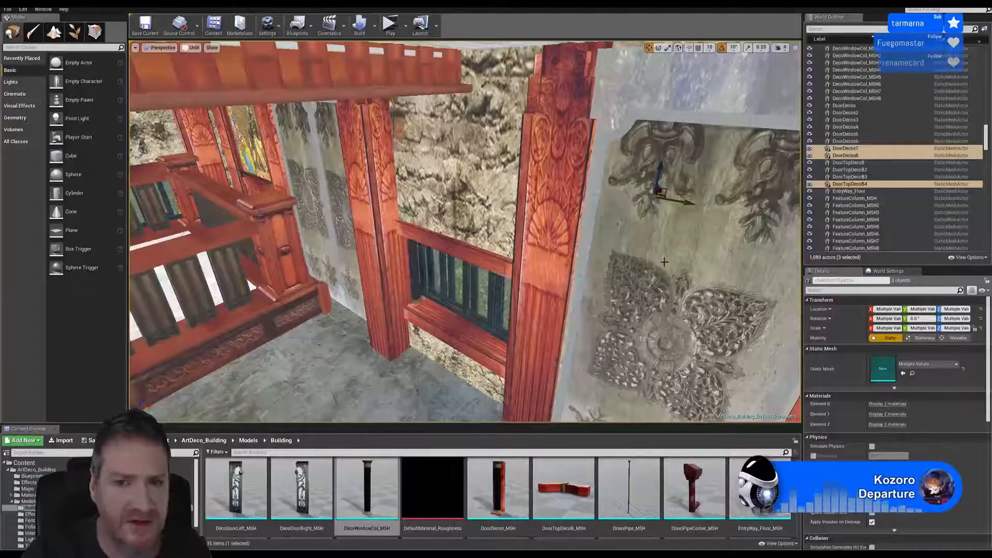
mouse_move(664, 262)
right_down()
mouse_move(693, 257)
mouse_move(658, 260)
right_up()
drag(627, 196, 271, 279)
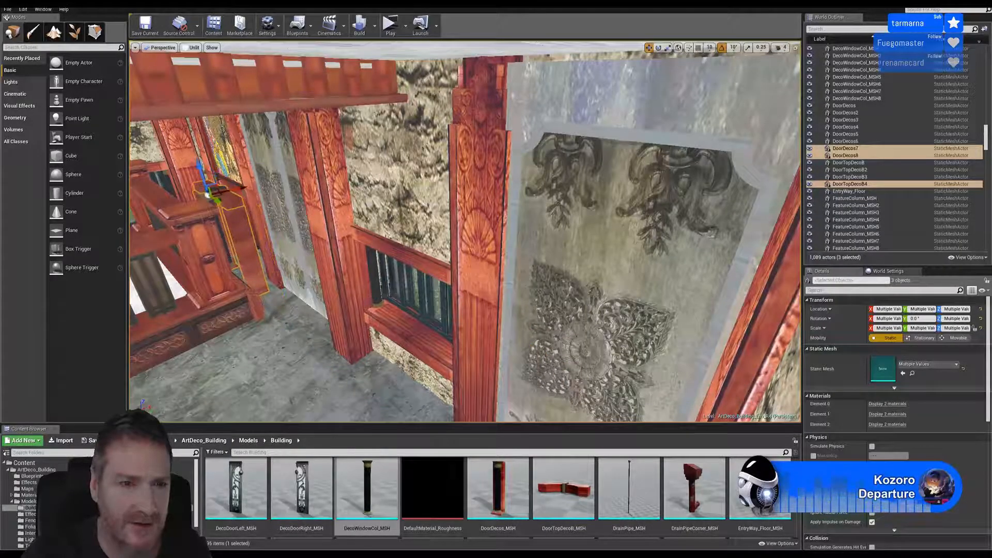
Push the copied surround into the far doorway's frame and lower it slightly towards the floor
right_drag(253, 293, 171, 313)
key(w)
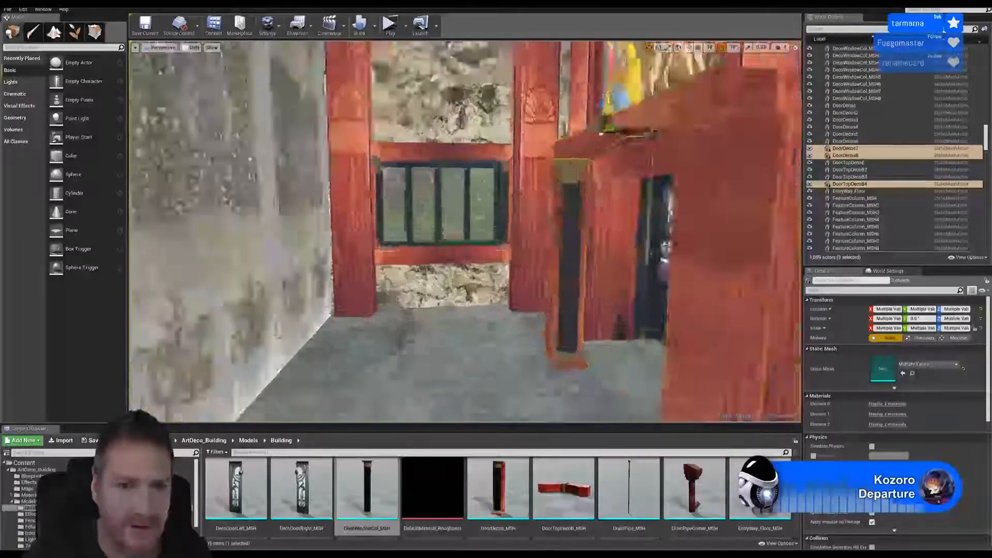
key(f)
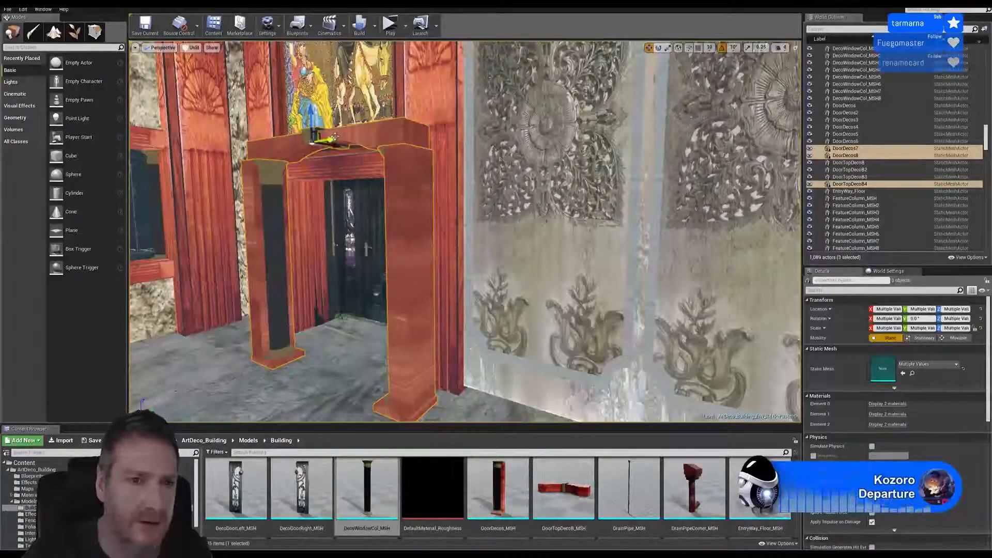
drag(335, 136, 379, 135)
right_drag(378, 207, 439, 241)
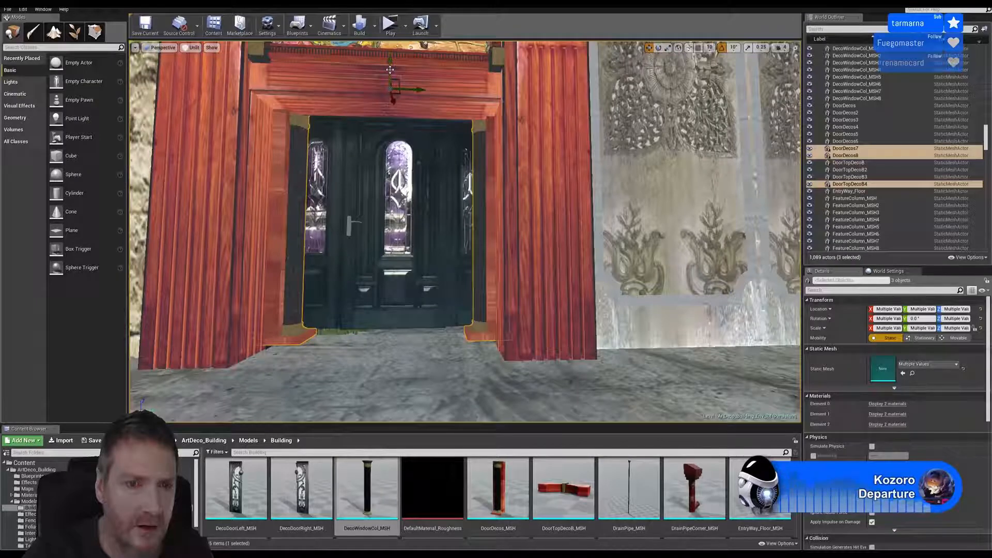
drag(390, 70, 397, 78)
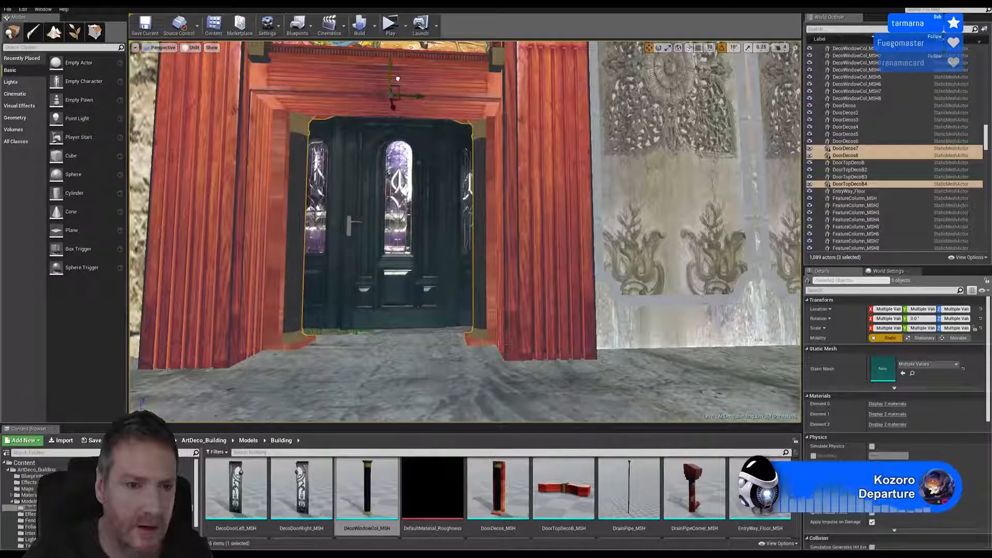
right_drag(398, 146, 424, 139)
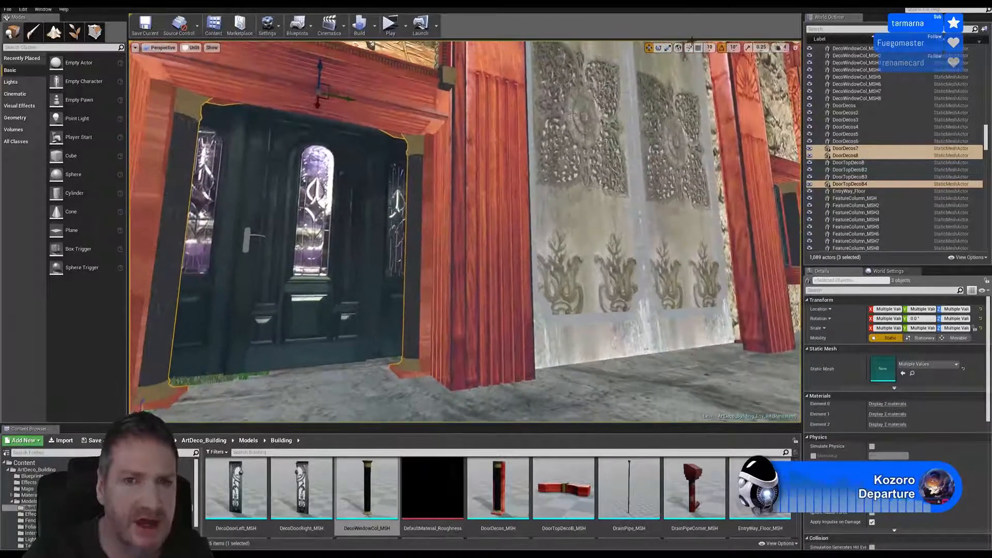
Scale the copied arch and side columns slightly so they fit the width of the far door frame
click(667, 48)
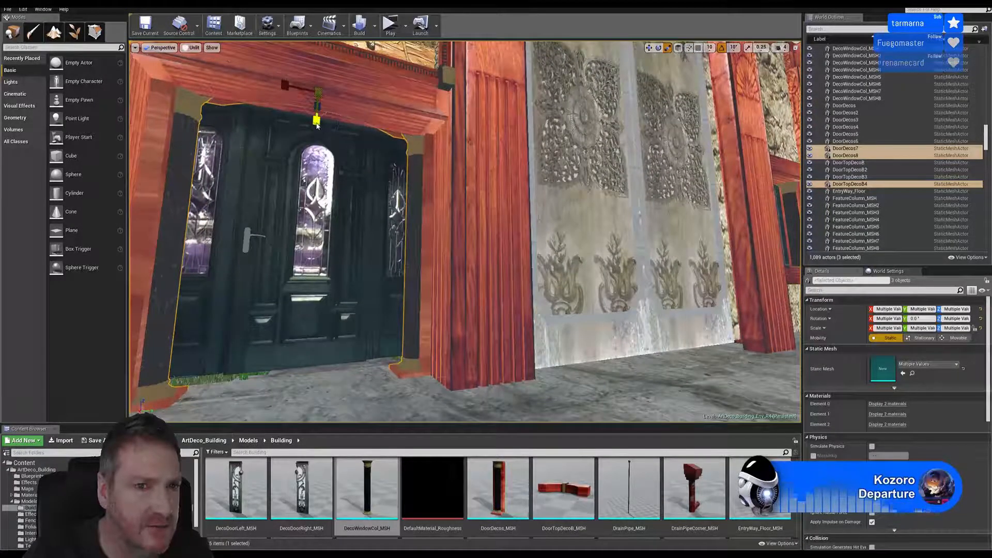
mouse_move(317, 124)
mouse_down()
mouse_move(326, 126)
mouse_move(308, 118)
mouse_up()
right_drag(316, 123, 310, 142)
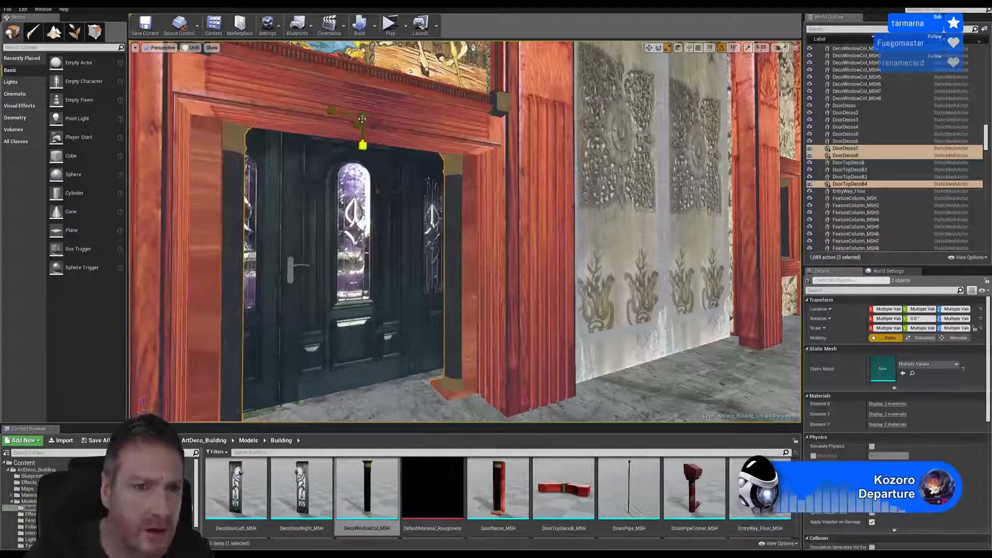
drag(363, 150, 361, 148)
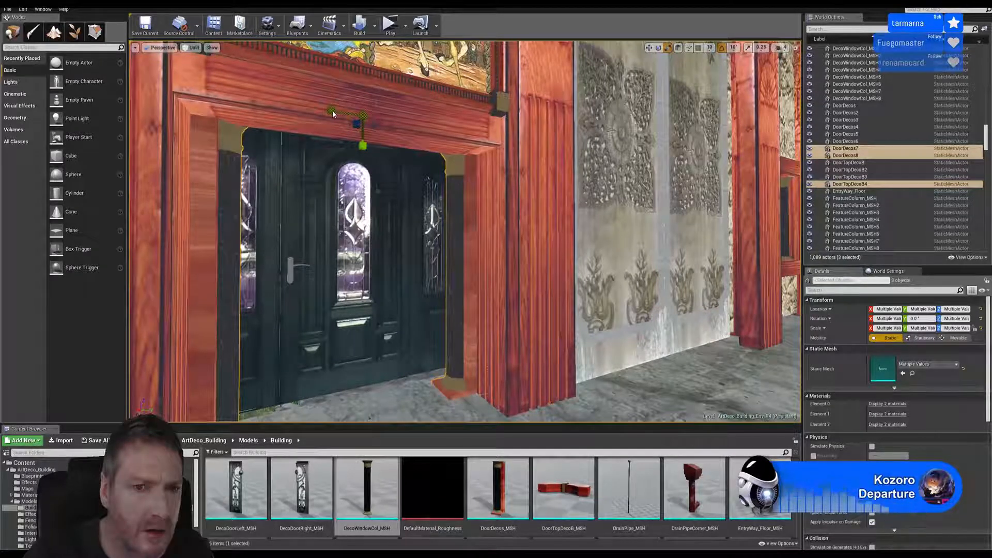
click(350, 122)
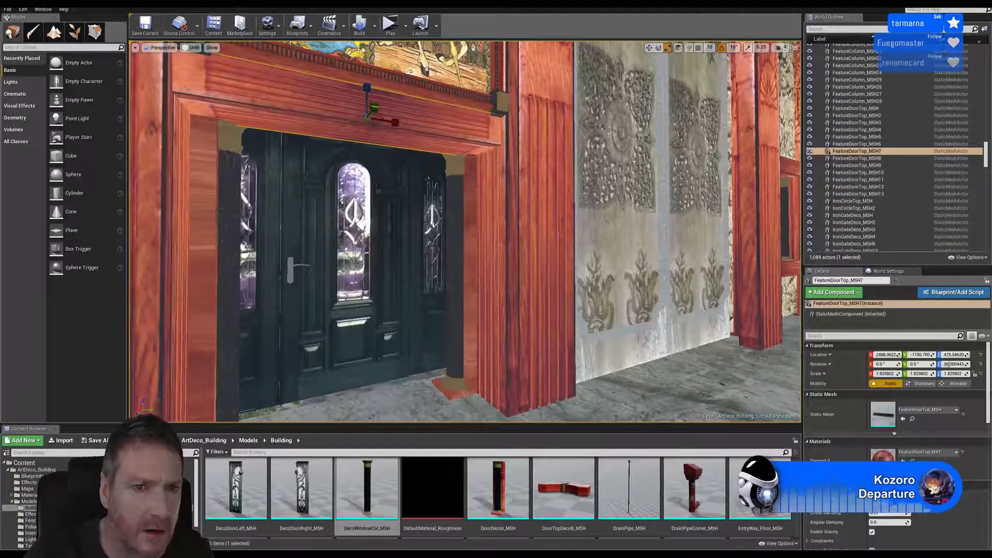
Select only the two side columns of the far doorway and shorten them to a vertical scale of about 1.83
click(468, 207)
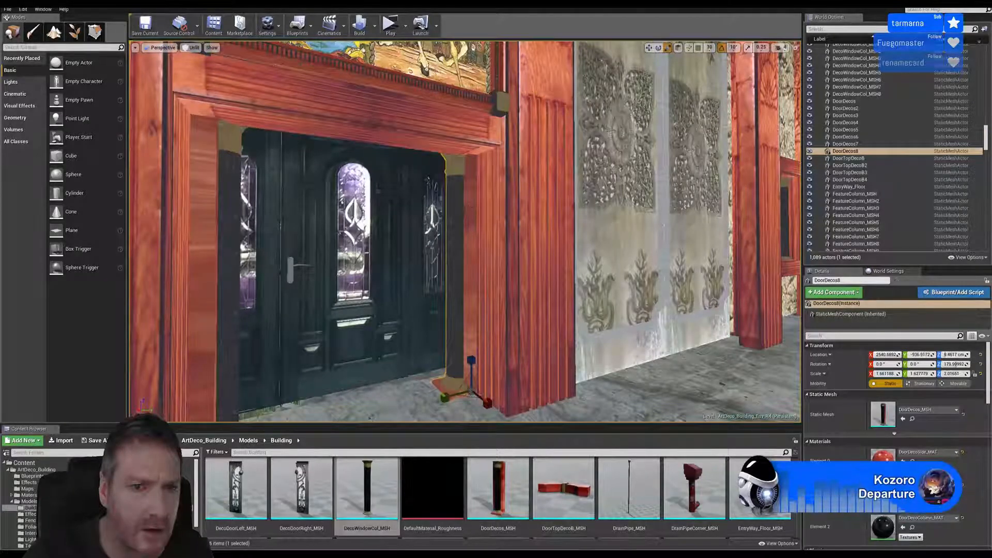
ctrl+click(226, 182)
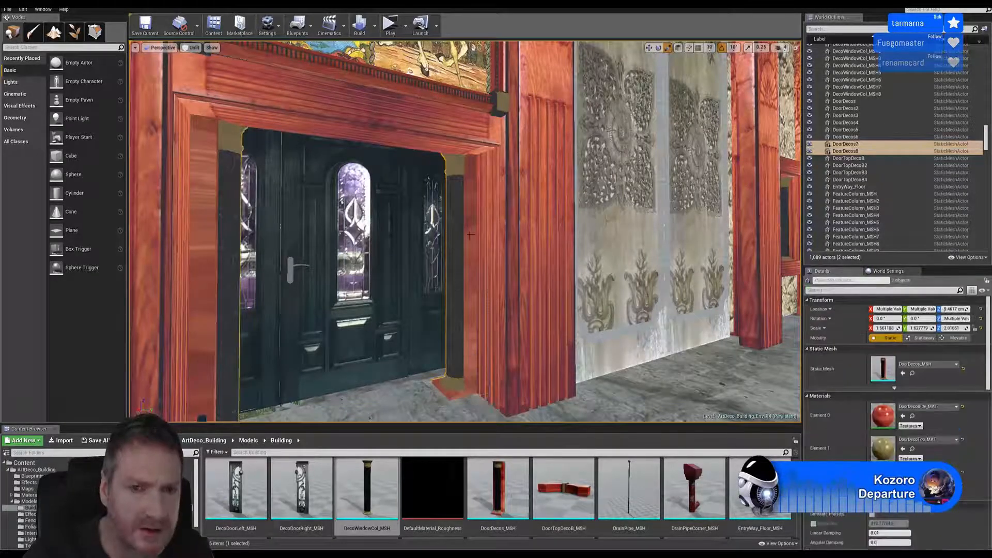
right_drag(542, 241, 518, 256)
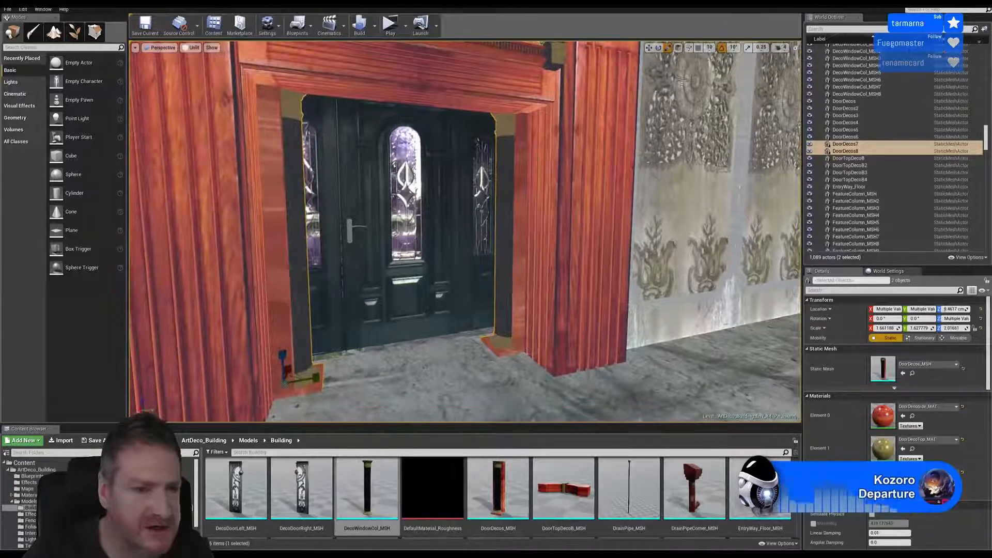
drag(283, 356, 284, 372)
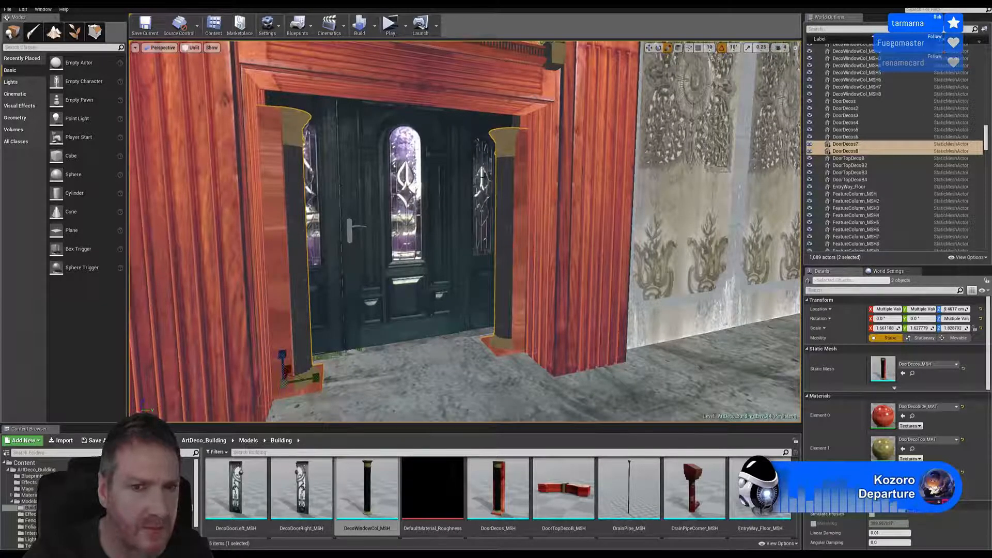
Select the arched top piece hidden above the far door and lower it to a height of about 447
right_drag(444, 248, 466, 230)
click(677, 154)
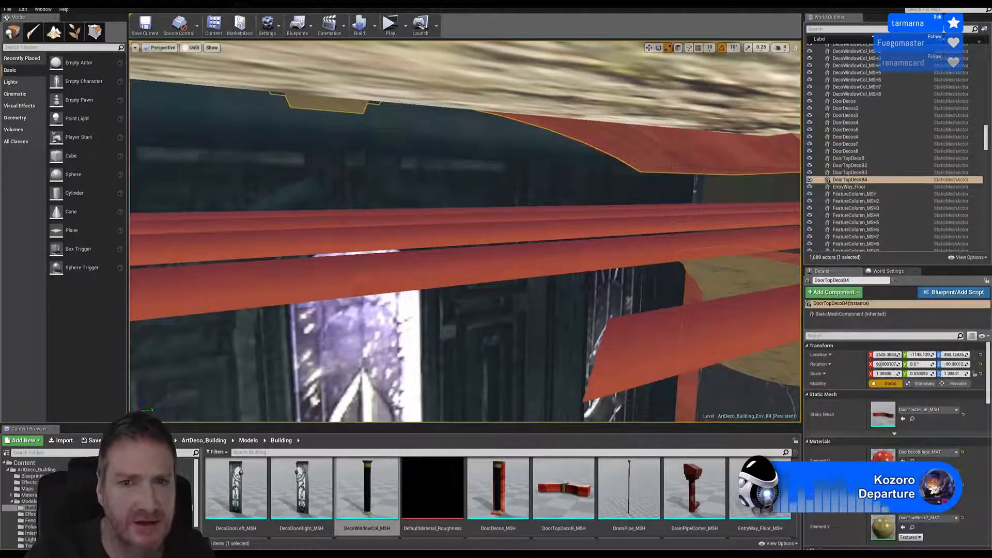
click(649, 47)
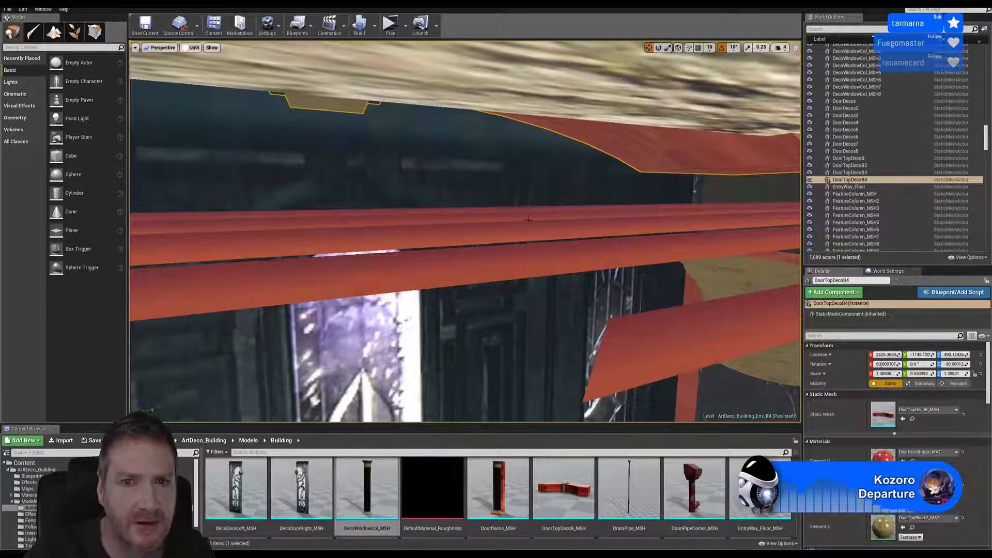
right_drag(528, 219, 514, 225)
drag(448, 139, 454, 173)
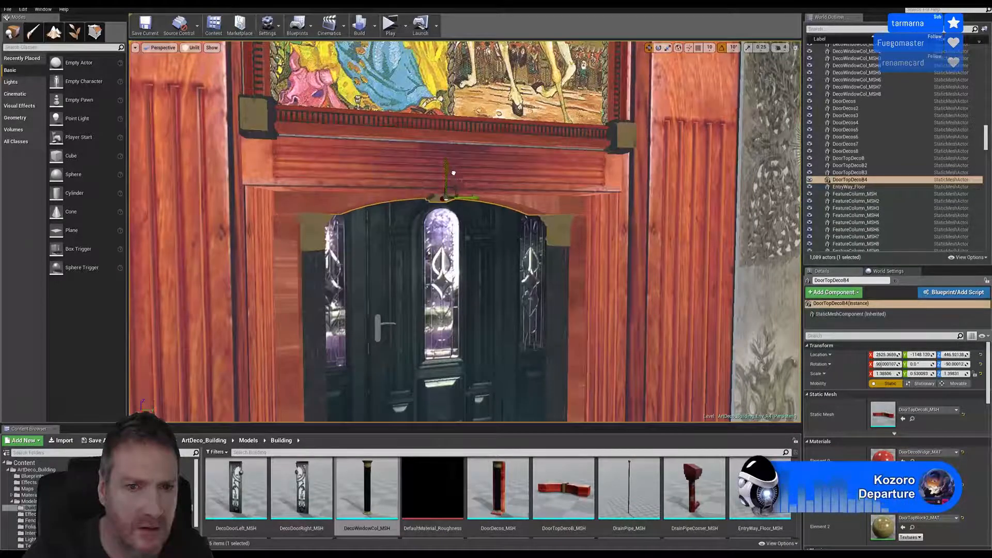
right_drag(511, 256, 517, 254)
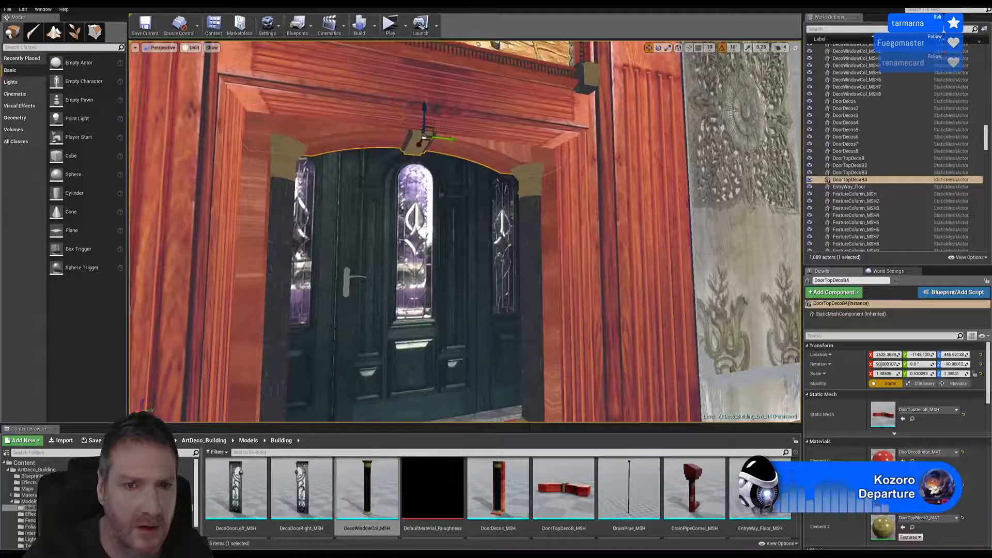
Raise the wooden lintel over the far door to a height of about 496 and the arched piece to about 473
click(532, 111)
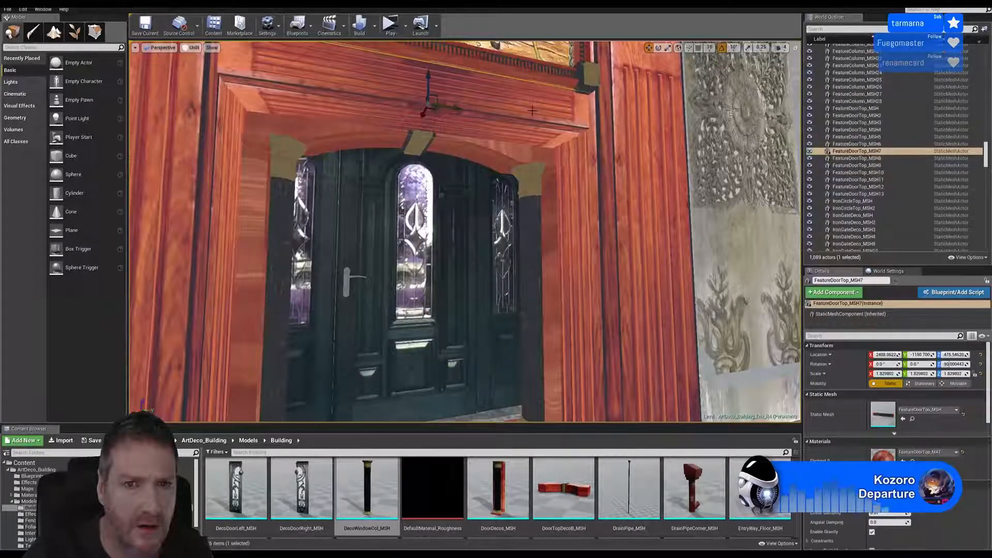
drag(430, 76, 442, 62)
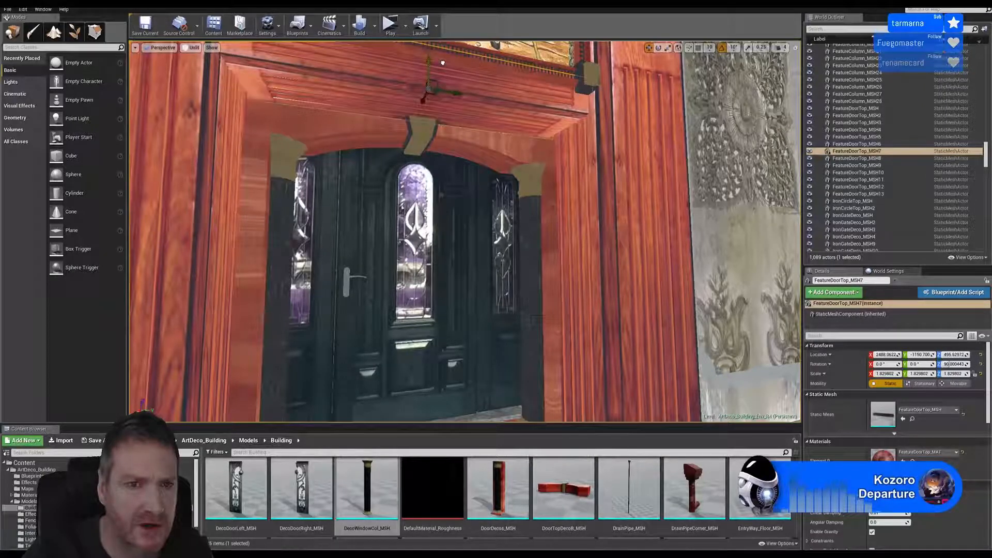
click(425, 124)
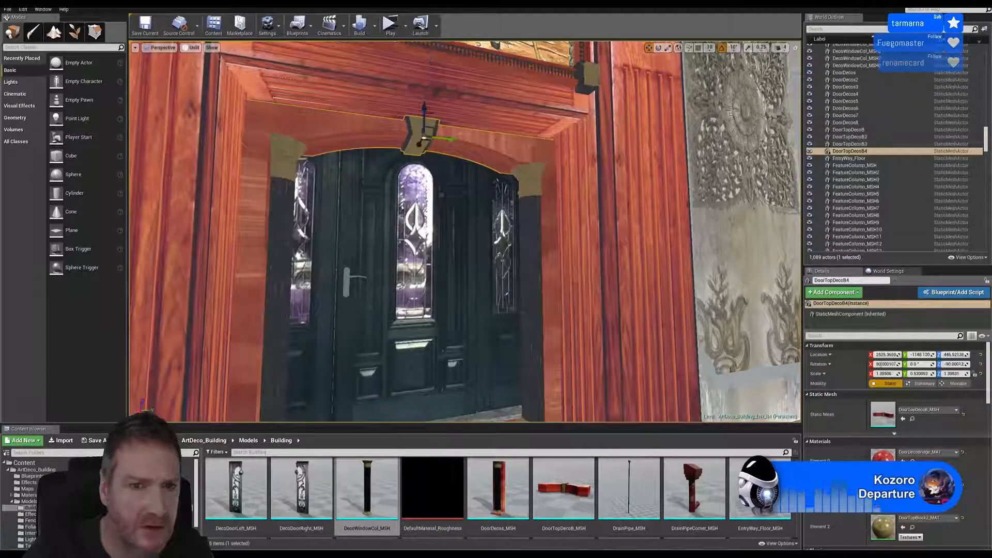
mouse_move(426, 109)
mouse_down()
mouse_move(446, 81)
mouse_move(442, 97)
mouse_up()
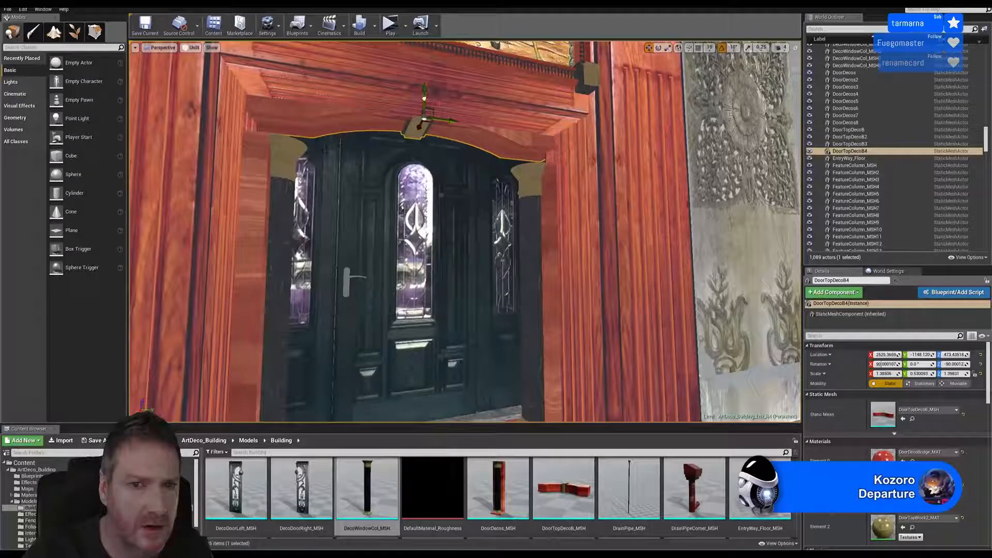
Select the two side columns of the far doorway and stretch them to a vertical scale of about 1.94
click(424, 99)
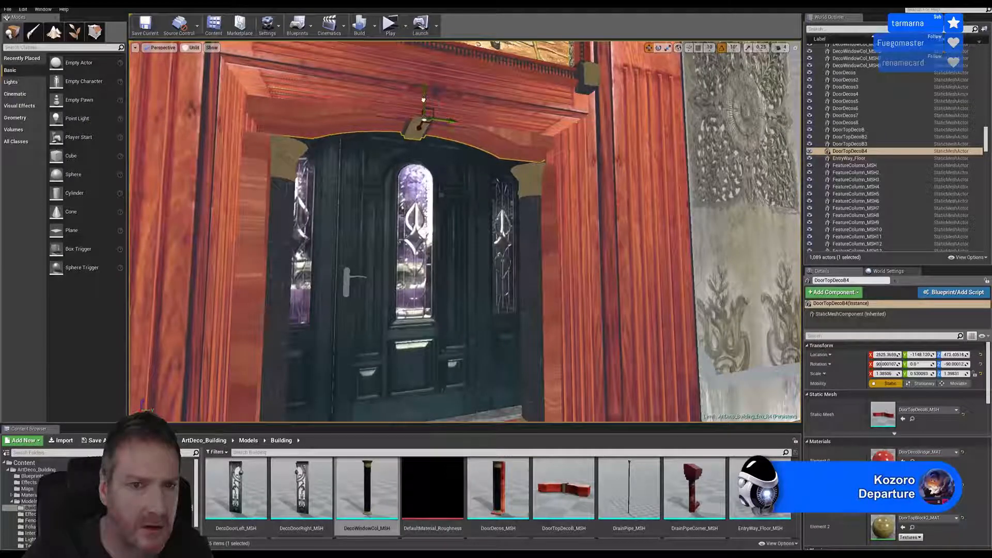
click(269, 179)
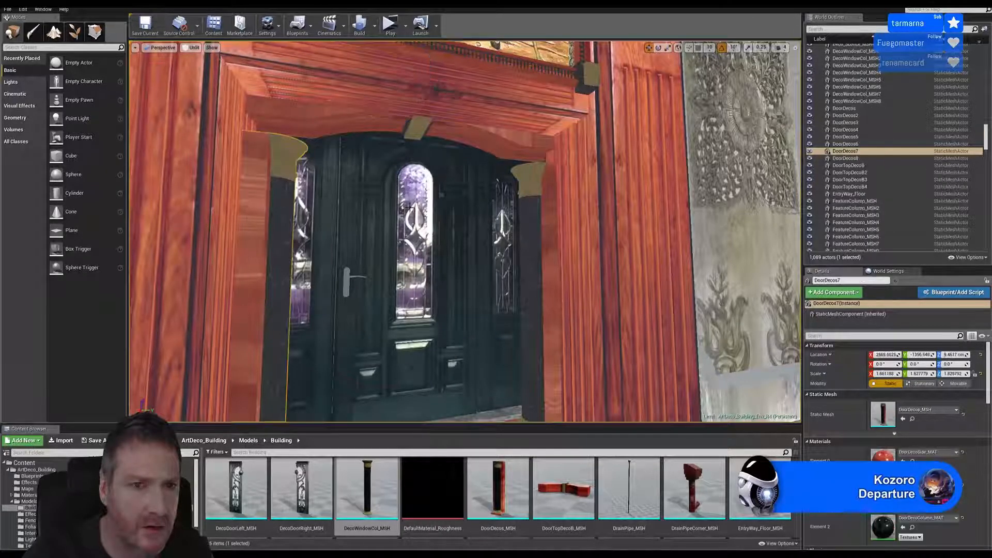
ctrl+click(533, 187)
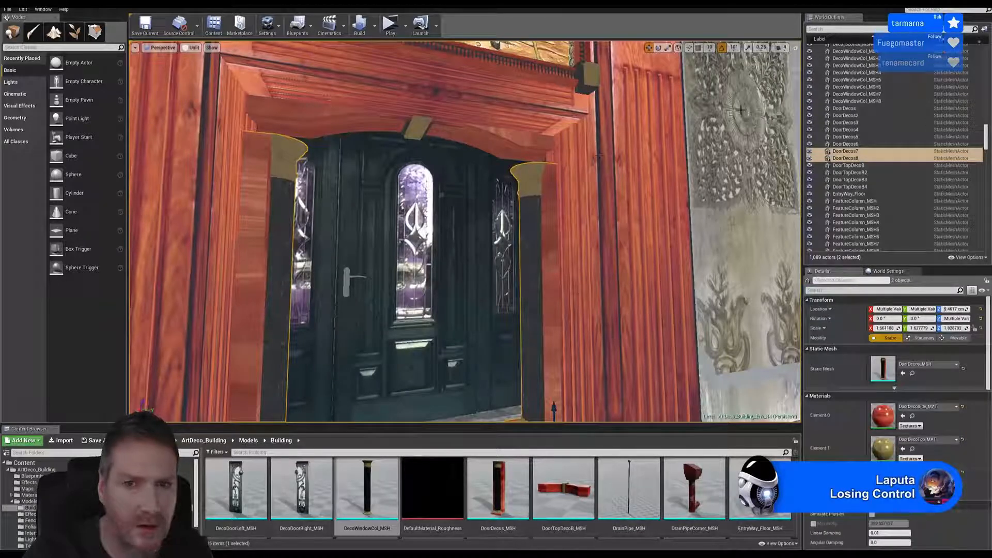
click(668, 48)
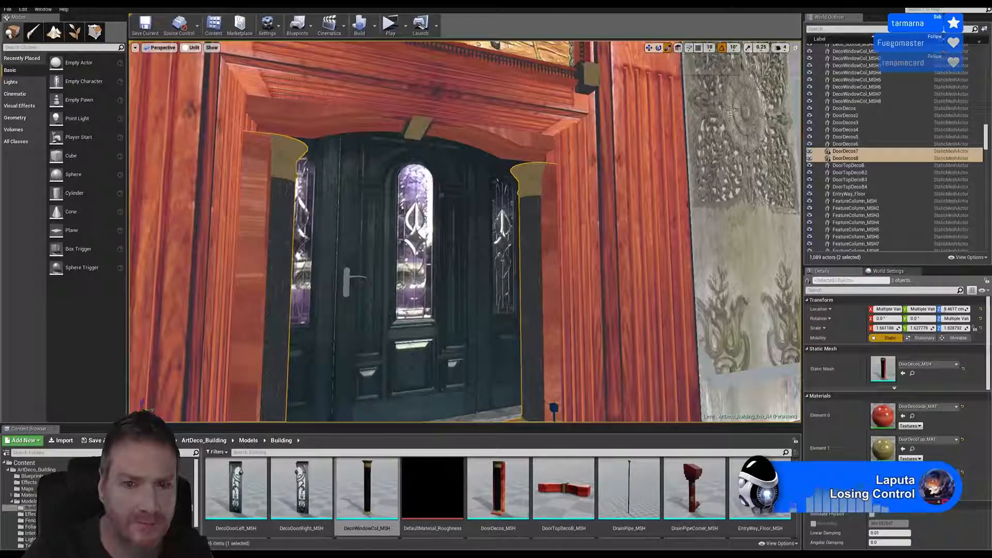
drag(554, 412, 555, 401)
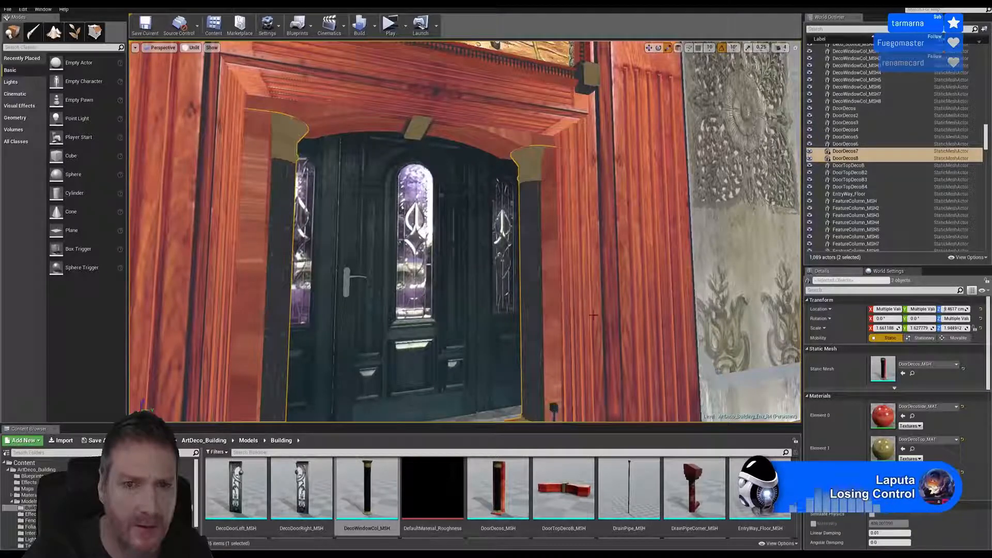
click(649, 48)
Move the far door's arched top piece to an X position of about 2511 and lower it to a height of about 469
right_drag(615, 181, 556, 185)
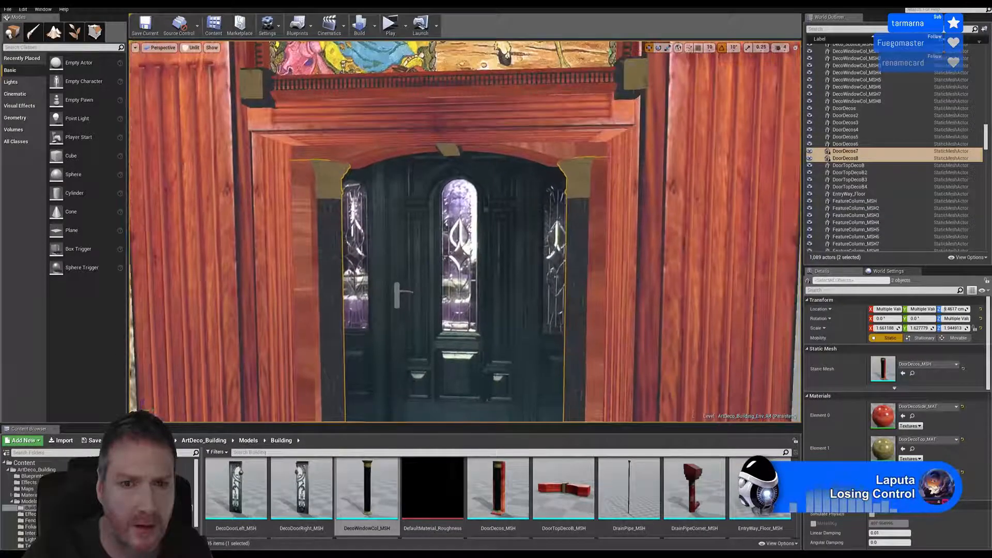
click(544, 149)
right_drag(544, 149, 534, 186)
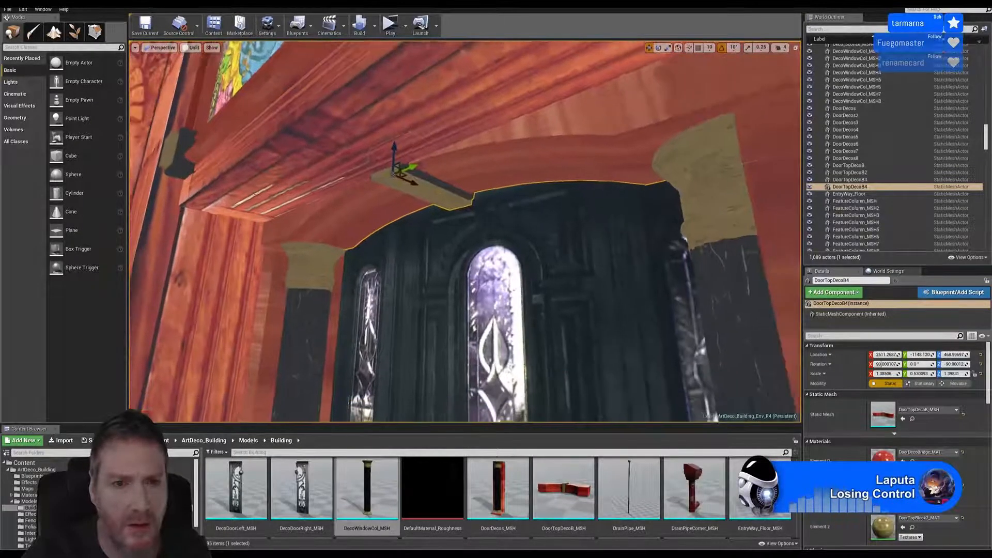
right_drag(533, 185, 533, 207)
right_drag(465, 233, 454, 208)
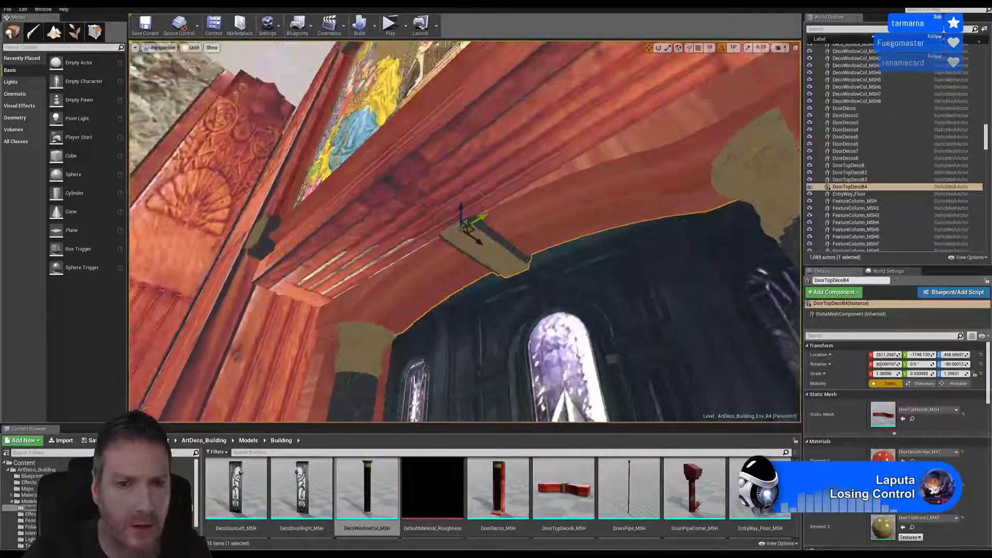
Lower the wooden lintel over the far door and the arched piece beneath it slightly, leaving nothing selected
click(458, 168)
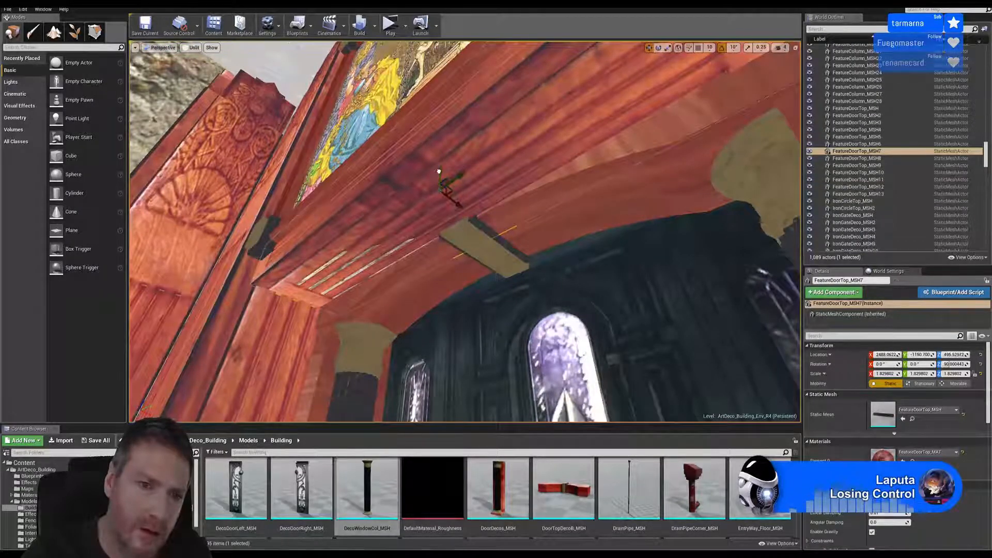
drag(439, 171, 438, 175)
click(491, 248)
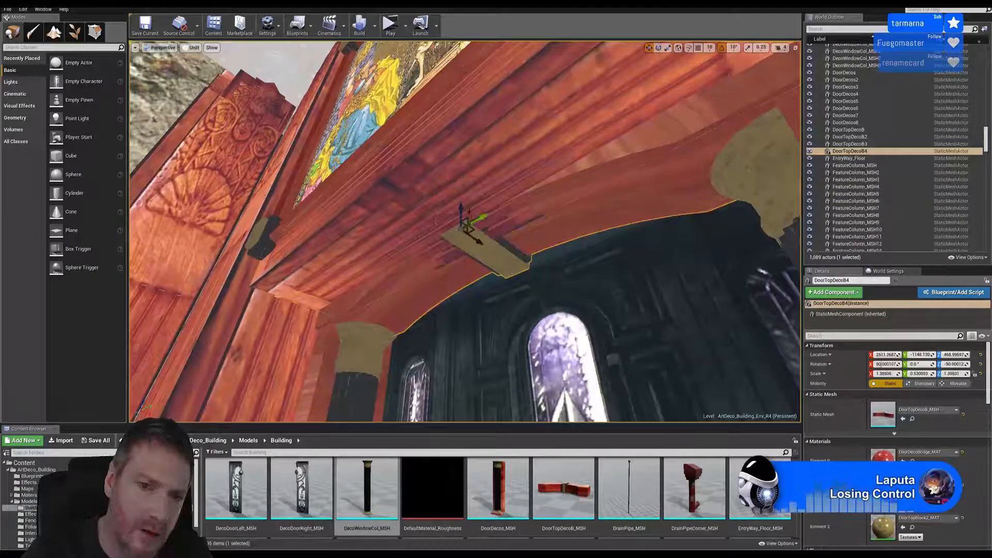
drag(461, 211, 461, 216)
right_drag(464, 226, 470, 249)
key(Escape)
Switch the viewport to lit shading and examine the lighting on the hallway's windows, doorways and framed paintings
right_drag(517, 317, 574, 316)
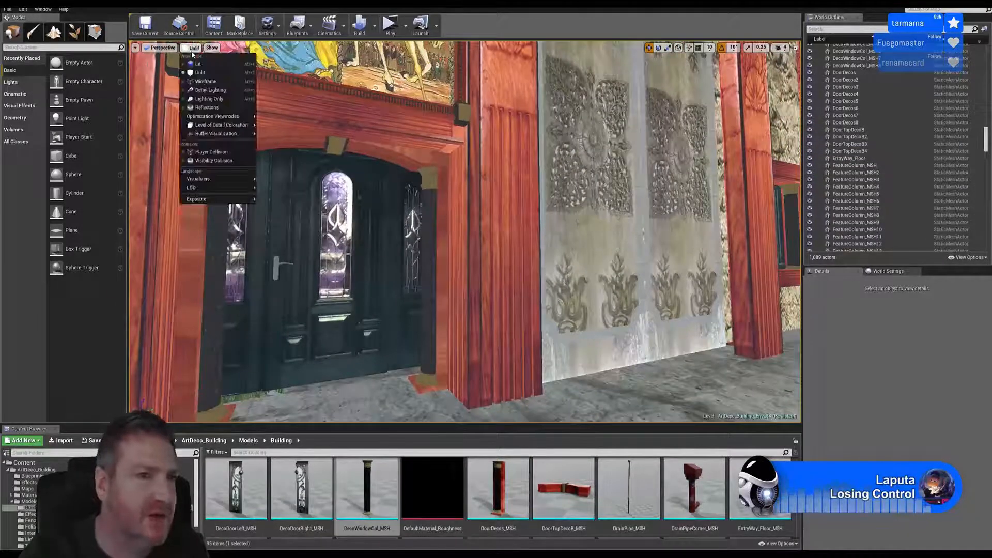
click(207, 64)
right_drag(537, 215, 536, 213)
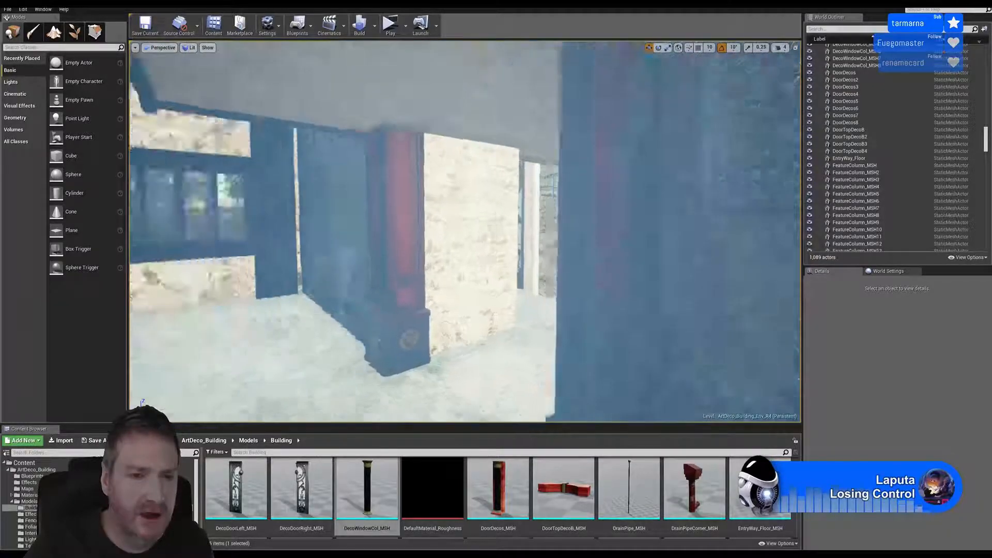
right_drag(465, 232, 362, 232)
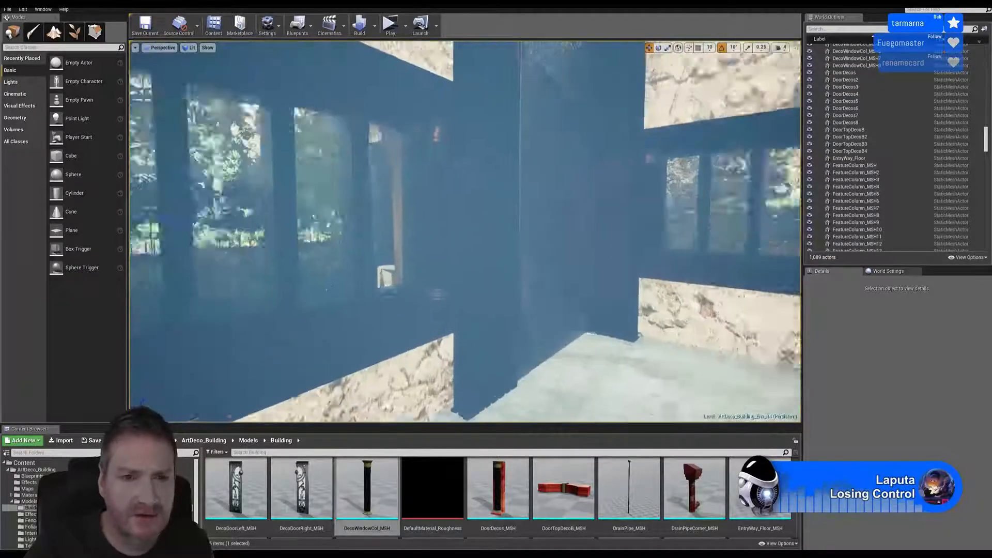
right_drag(465, 232, 427, 231)
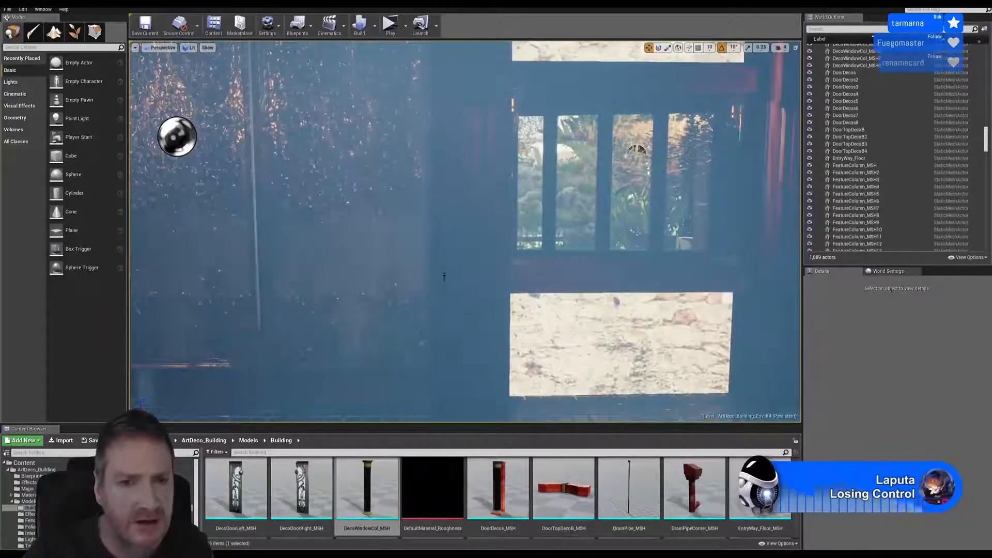
mouse_move(444, 276)
right_down()
mouse_move(330, 264)
mouse_move(475, 269)
right_up()
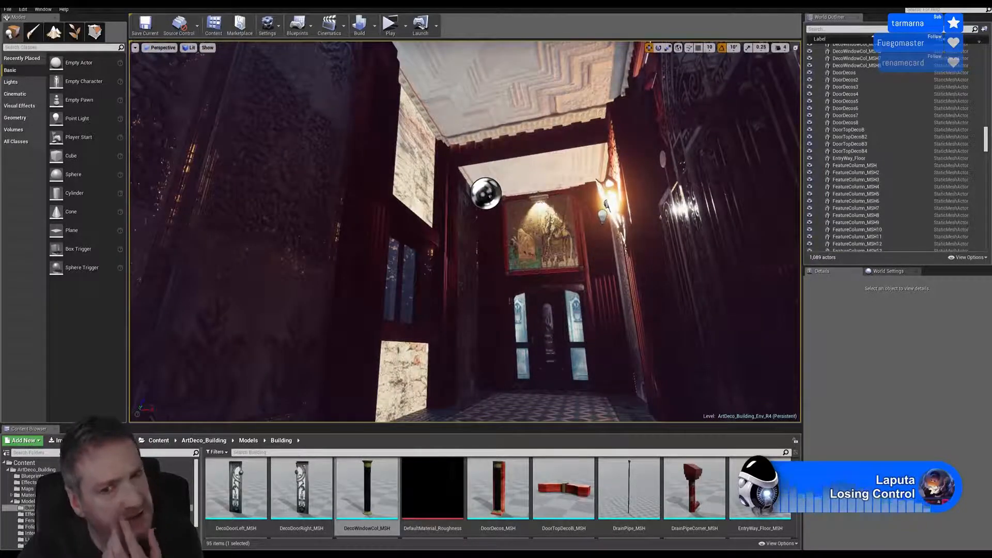
mouse_move(475, 269)
right_down()
mouse_move(455, 266)
mouse_move(439, 186)
right_up()
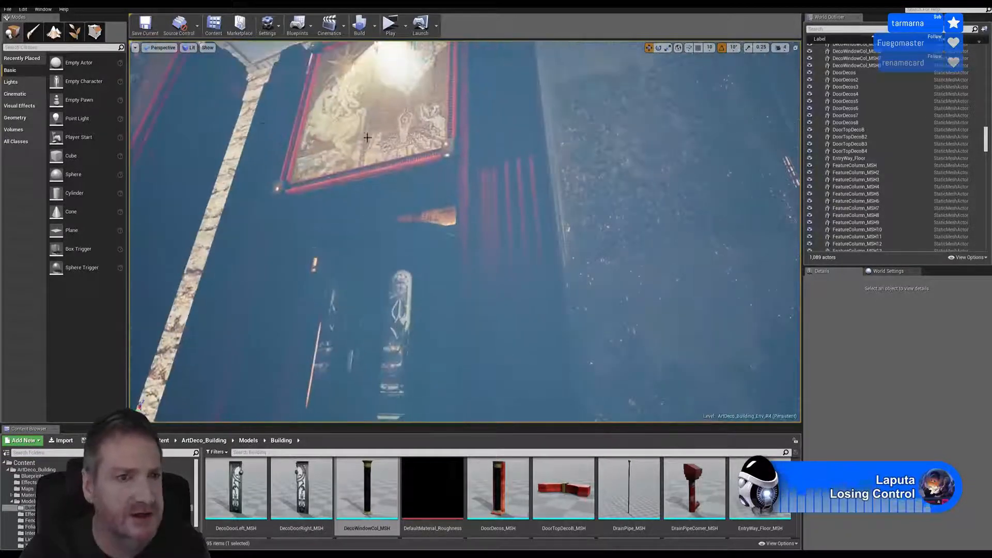
right_drag(239, 124, 150, 123)
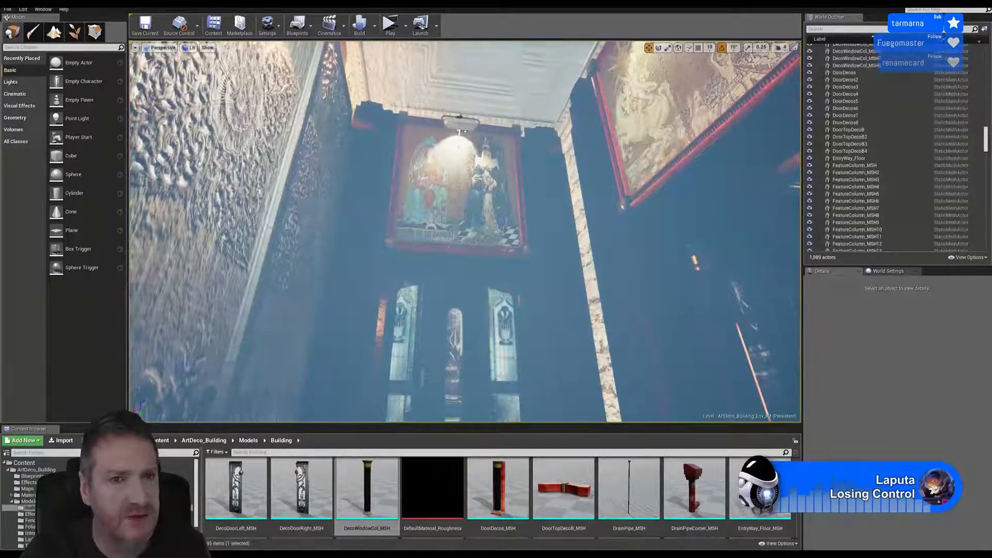
mouse_move(465, 232)
right_down()
mouse_move(553, 295)
mouse_move(631, 304)
mouse_move(517, 233)
mouse_move(449, 239)
mouse_move(414, 201)
mouse_move(442, 204)
mouse_move(444, 269)
mouse_move(491, 263)
mouse_move(566, 308)
right_up()
right_drag(631, 345, 478, 257)
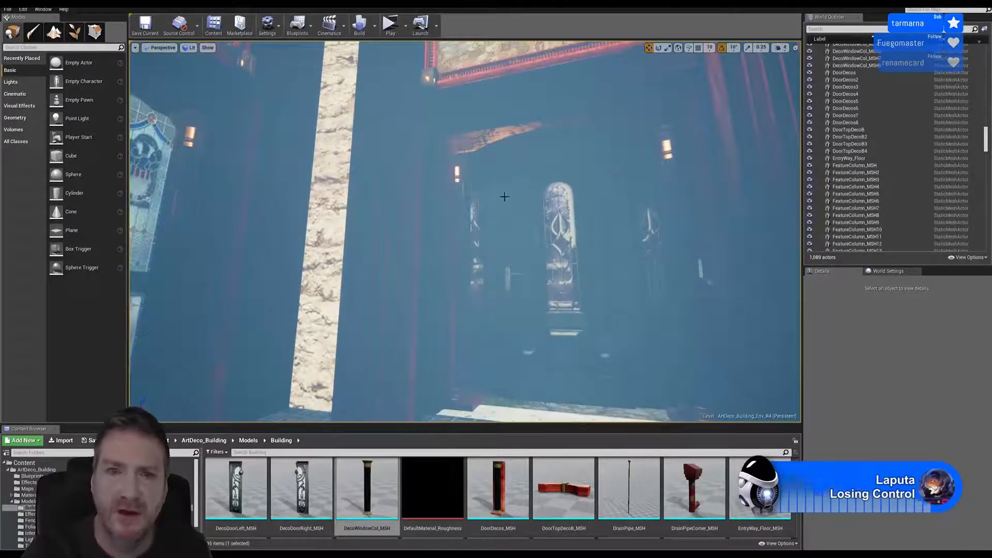
mouse_move(504, 196)
right_down()
mouse_move(517, 209)
mouse_move(520, 191)
right_up()
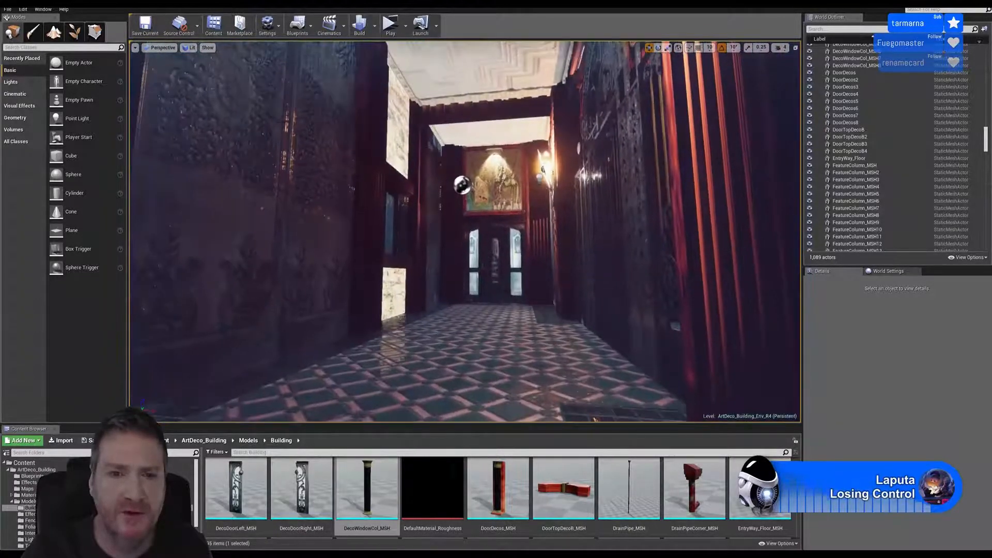
Save the level and review the lit hallway and the decorated far doorway
click(7, 10)
click(21, 76)
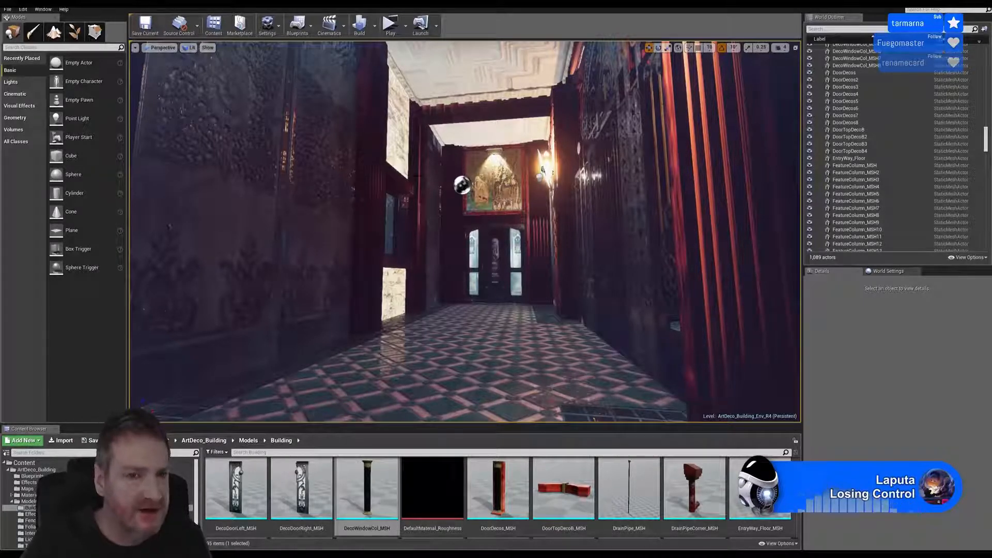
mouse_move(465, 233)
right_down()
mouse_move(222, 212)
mouse_move(481, 241)
right_up()
key(w)
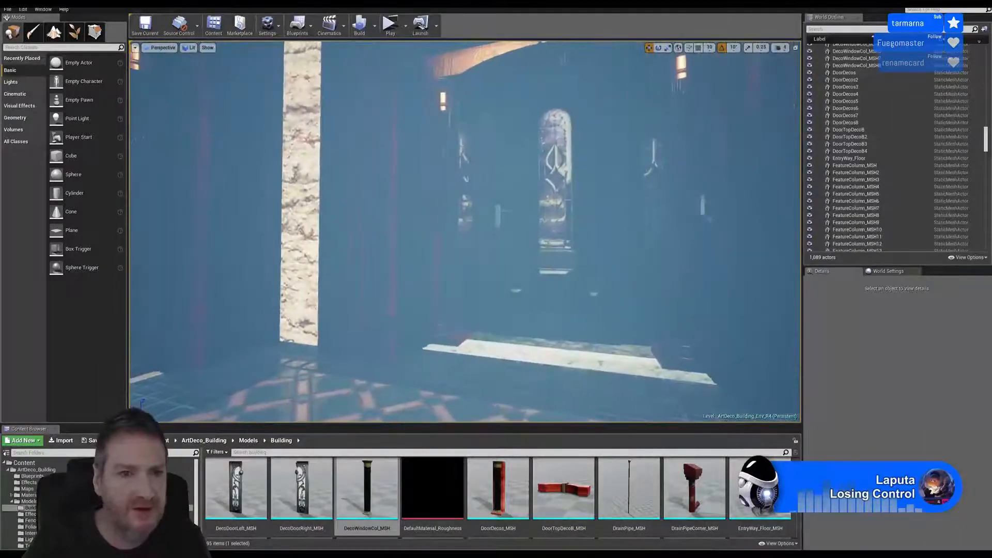
mouse_move(387, 237)
right_down()
mouse_move(387, 208)
mouse_move(338, 174)
mouse_move(413, 207)
mouse_move(527, 220)
mouse_move(485, 221)
mouse_move(493, 223)
mouse_move(444, 194)
right_up()
key(w)
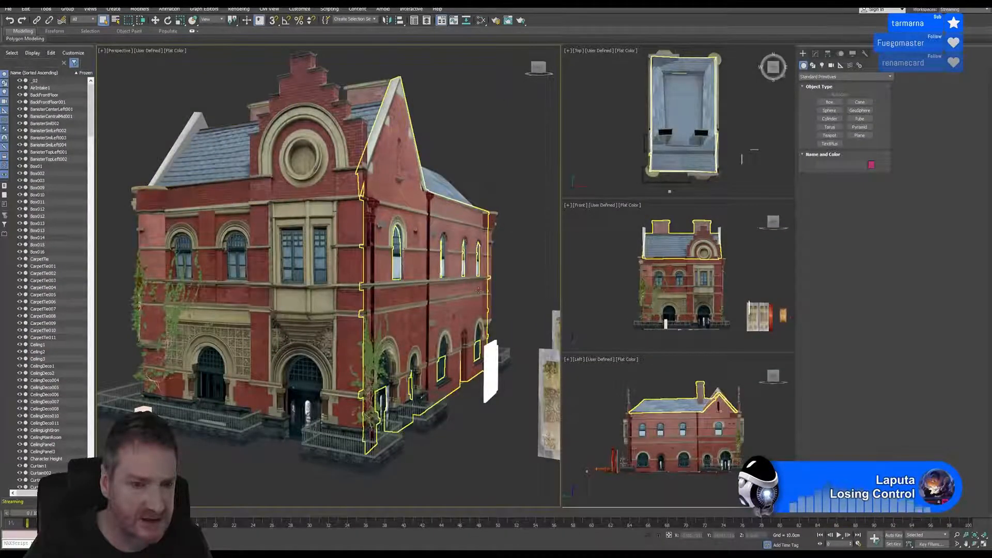
Switch to 3ds Max and examine the source building model, from the front facade through to the wood-panelled interior
middle_drag(467, 302, 497, 259)
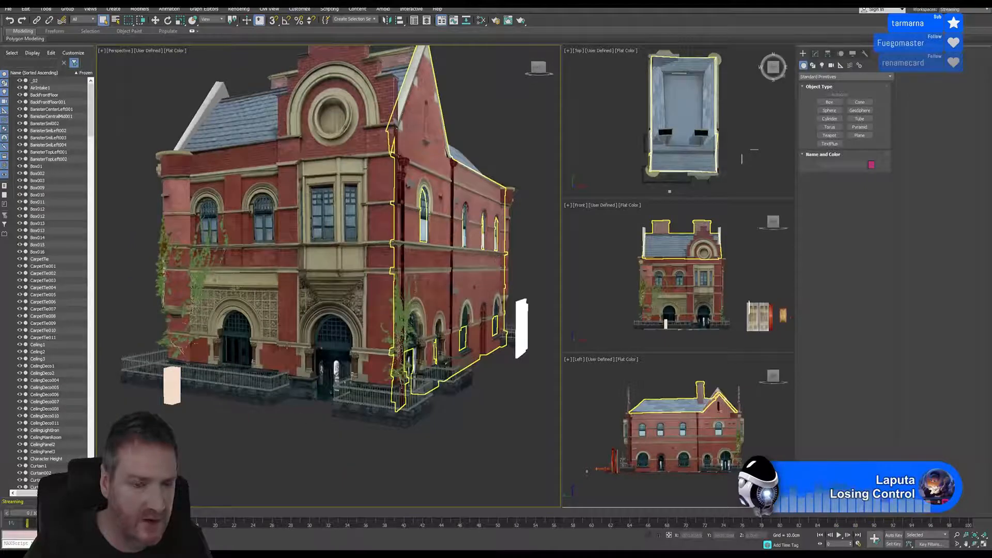
scroll(283, 350, up, 10)
scroll(283, 350, up, 6)
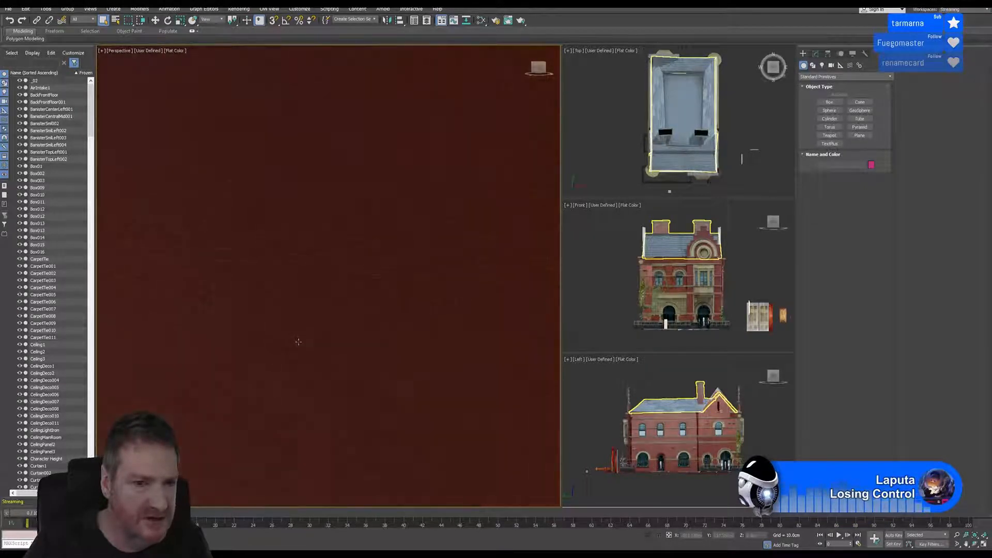
scroll(298, 341, down, 10)
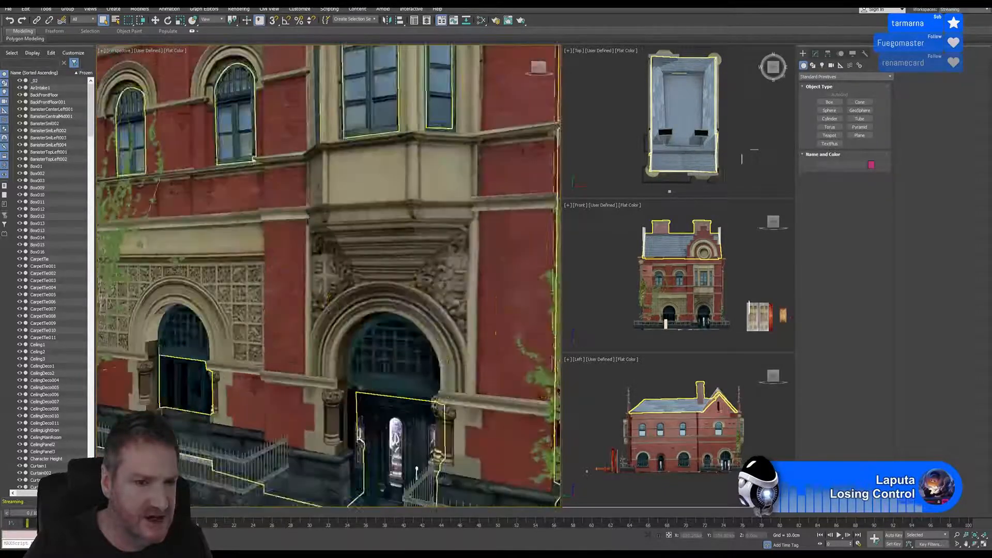
middle_drag(297, 371, 427, 310)
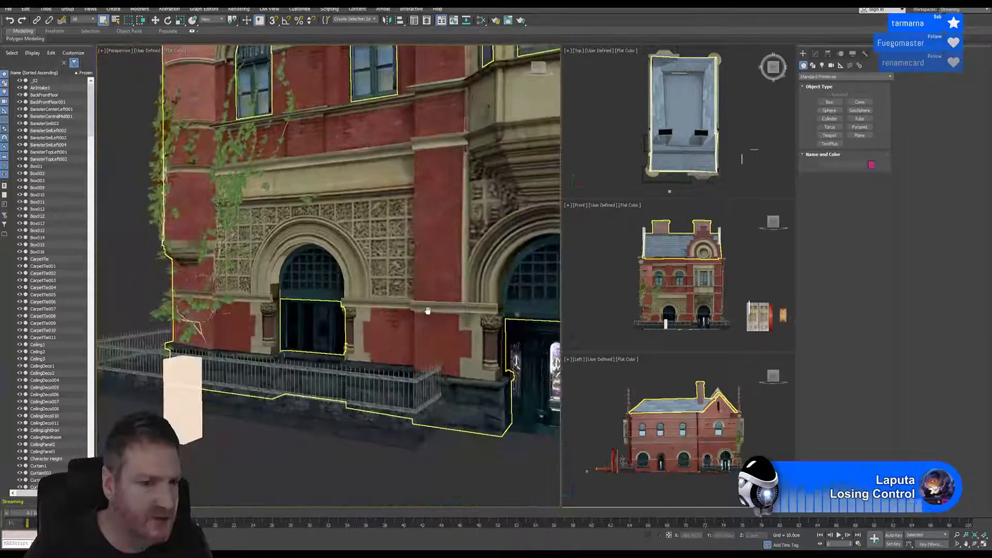
scroll(340, 341, up, 6)
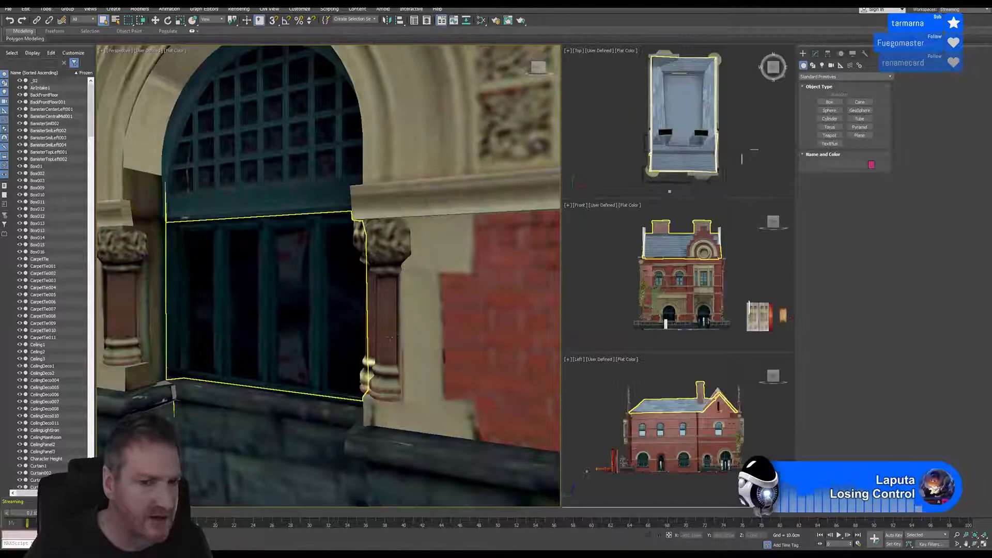
scroll(393, 318, up, 10)
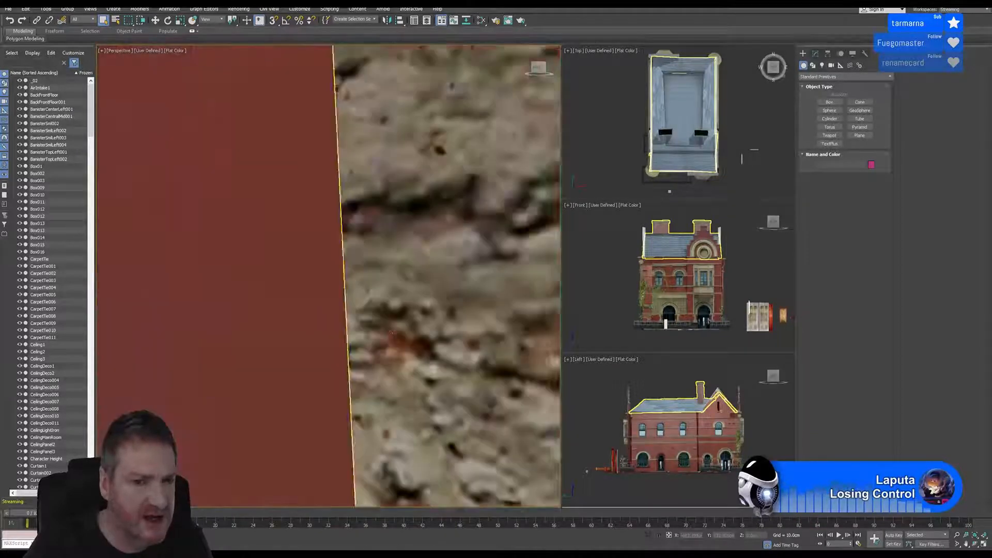
scroll(392, 318, up, 5)
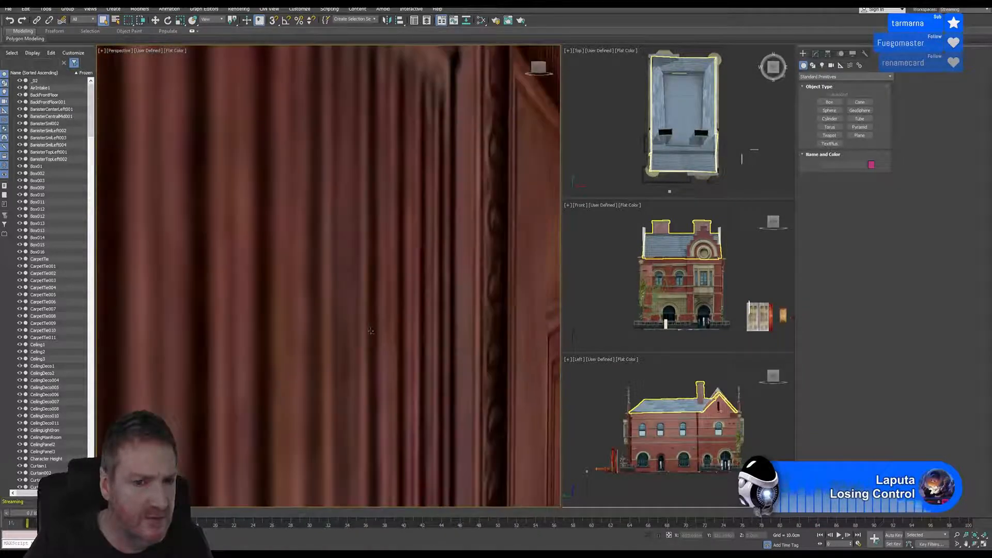
click(974, 544)
drag(372, 331, 336, 316)
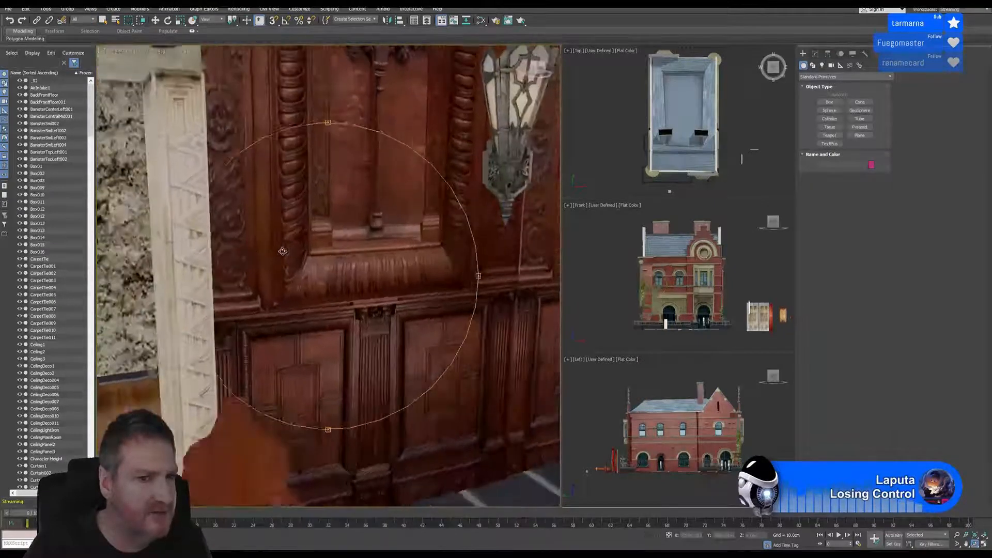
drag(282, 252, 322, 237)
key(z)
middle_drag(322, 237, 460, 496)
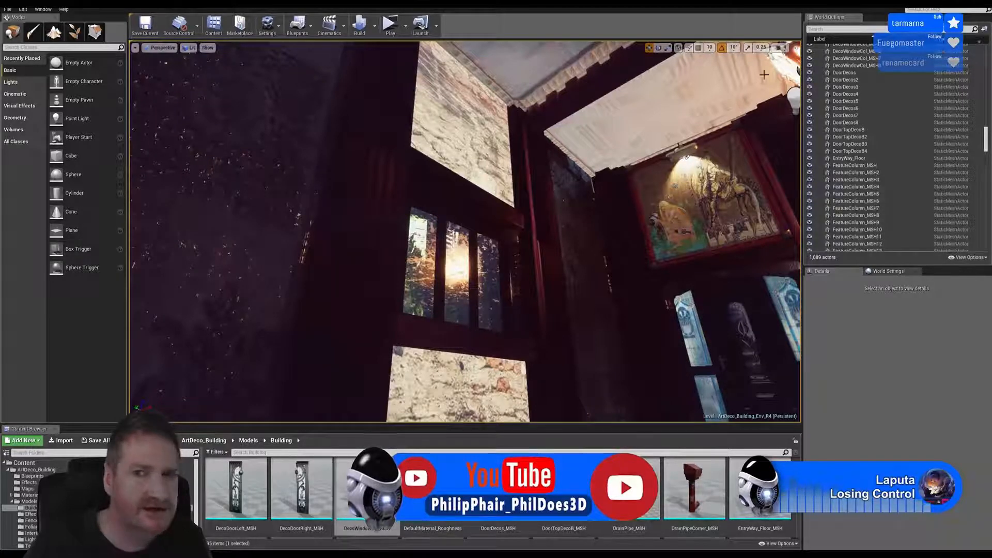
Return to the 3ds Max model and select the whole WinCurtains group on the ground-floor window inside the building
key(alt+Tab)
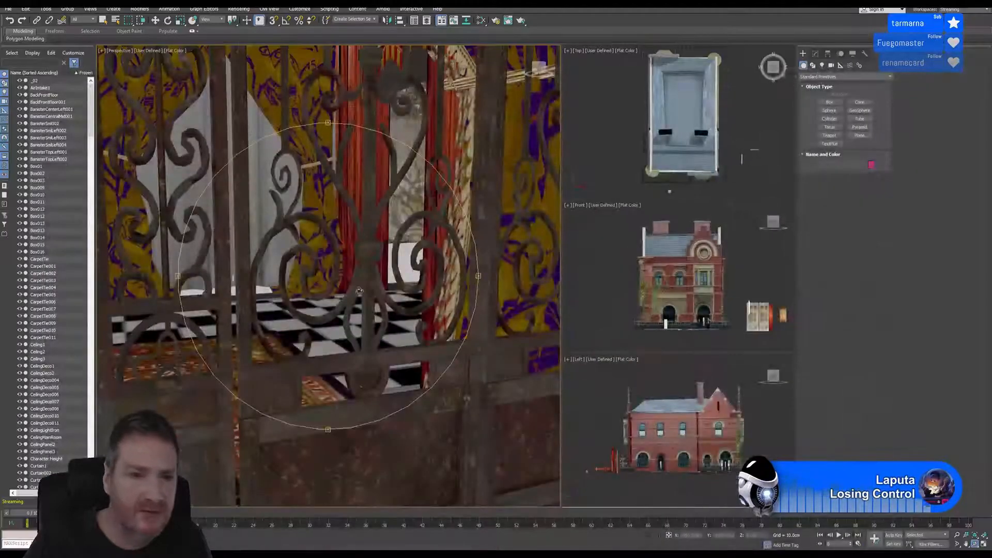
drag(336, 279, 315, 279)
scroll(315, 279, up, 5)
middle_drag(296, 263, 337, 328)
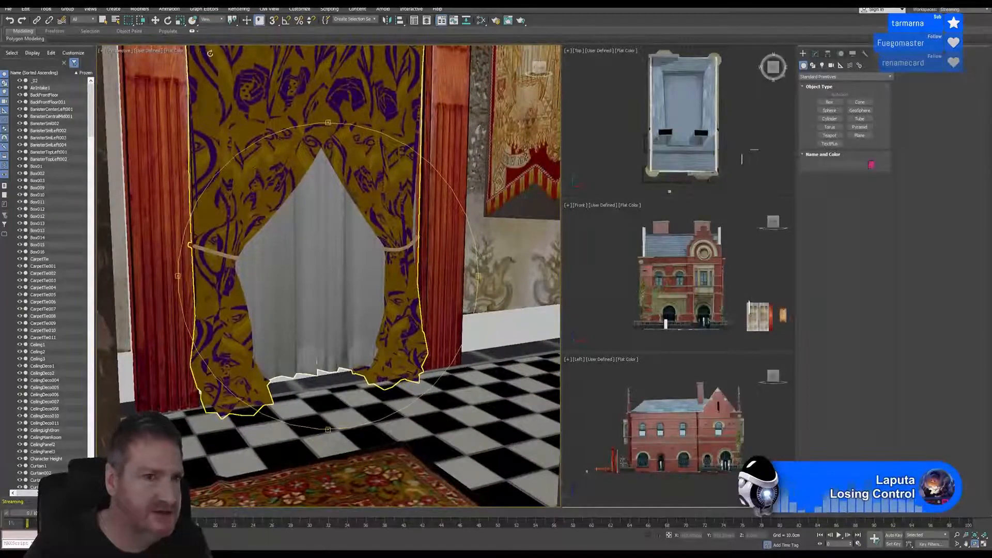
click(155, 20)
click(329, 143)
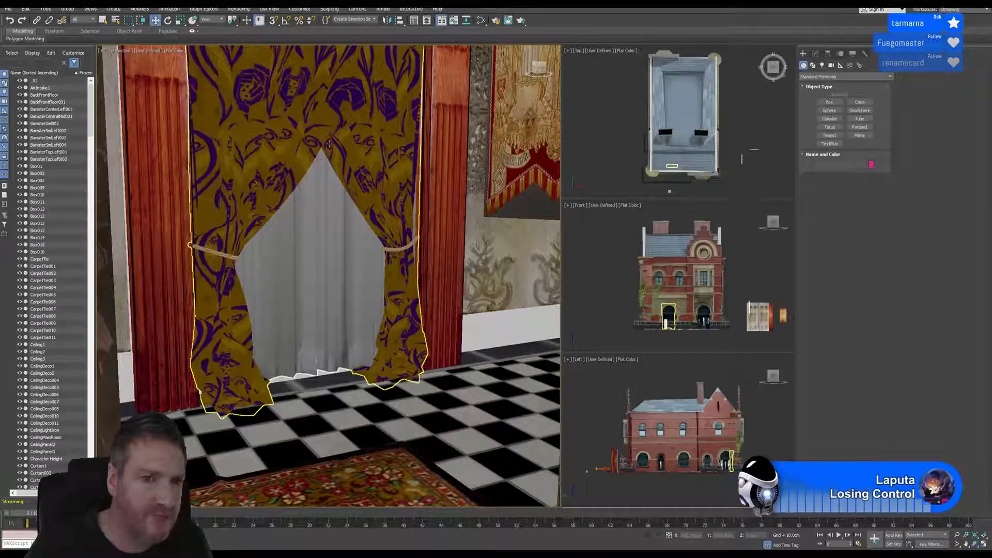
click(338, 128)
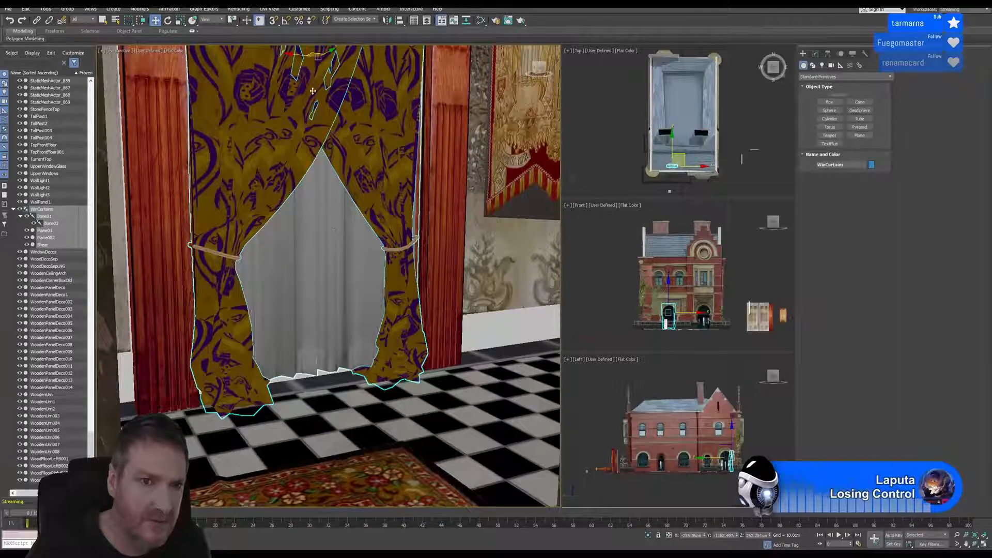
Move the WinCurtains group out of the ground-floor window opening to expose the bare window wall behind it
drag(318, 53, 630, 93)
middle_drag(313, 93, 323, 193)
scroll(305, 264, up, 3)
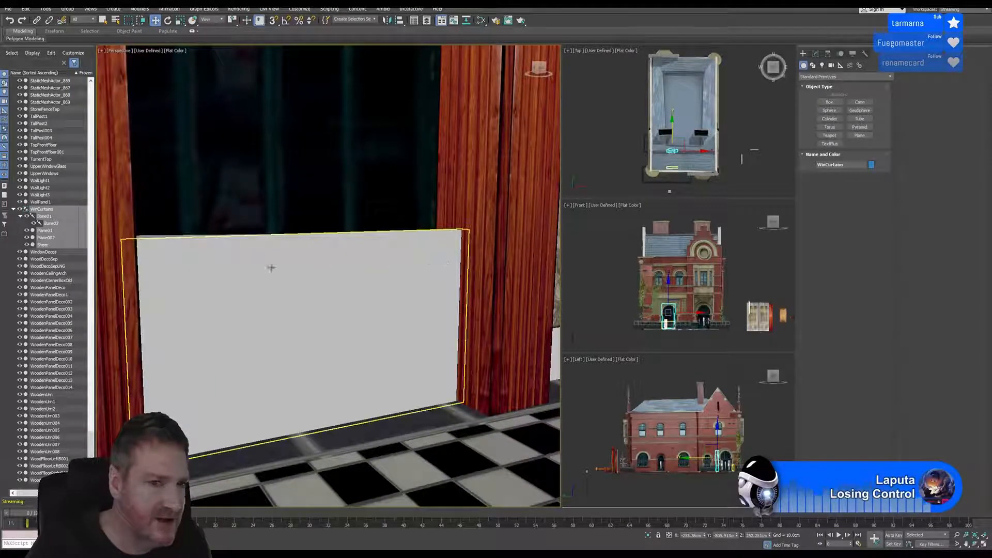
scroll(147, 273, up, 1)
middle_drag(362, 212, 282, 312)
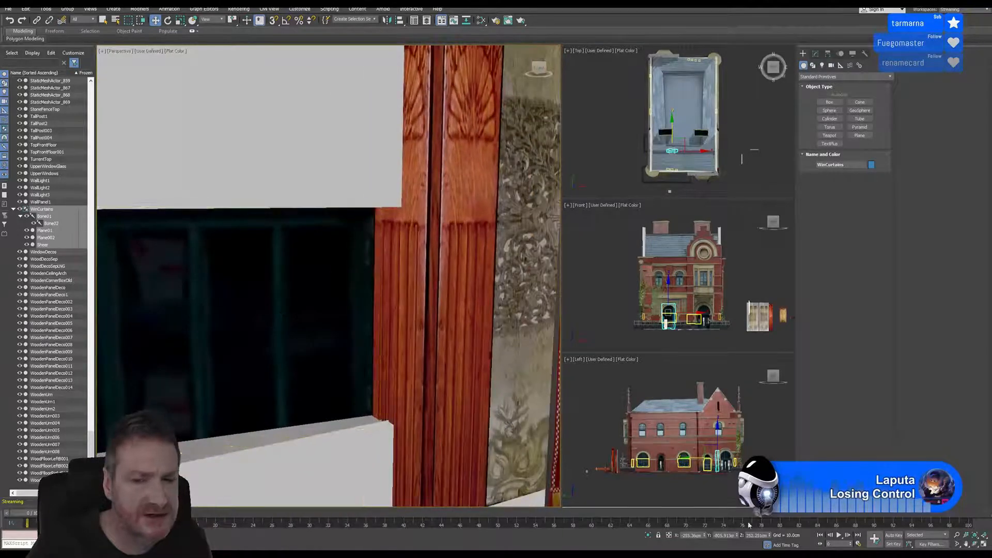
Select the wooden FeatureDoor3 crosspiece near the stained-glass door and move it over toward the uncovered window
click(976, 545)
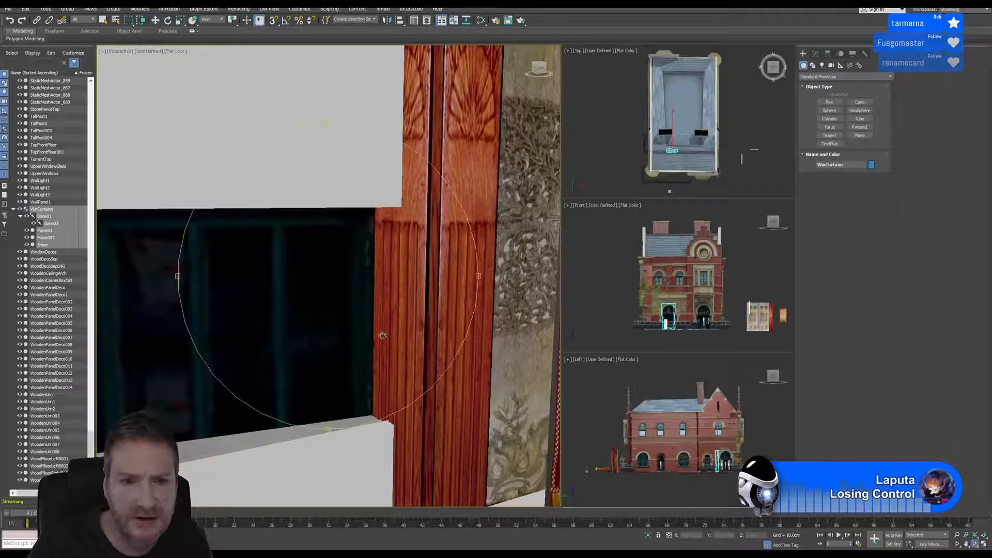
drag(382, 335, 338, 339)
middle_drag(369, 319, 381, 320)
drag(382, 320, 408, 317)
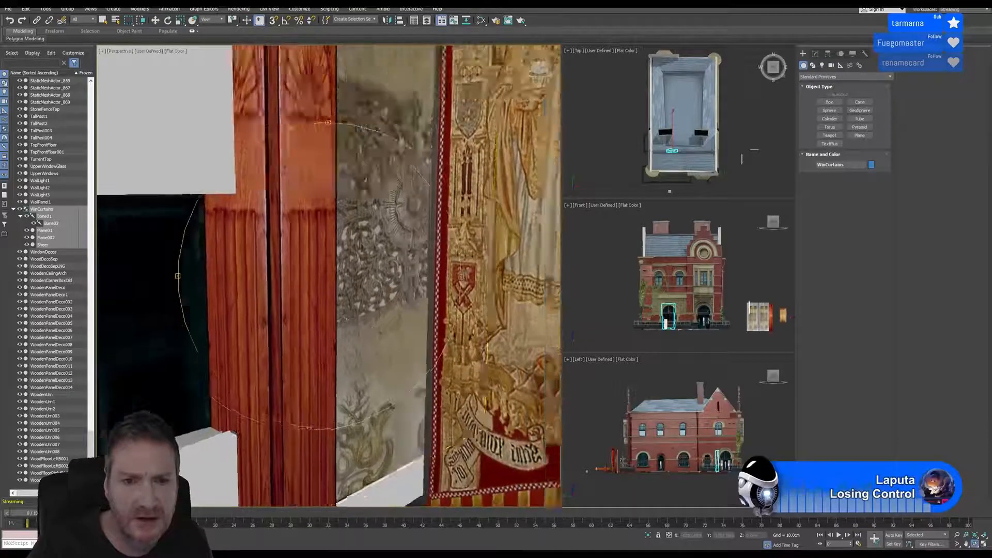
middle_drag(408, 316, 310, 307)
drag(310, 307, 455, 304)
middle_drag(456, 303, 610, 287)
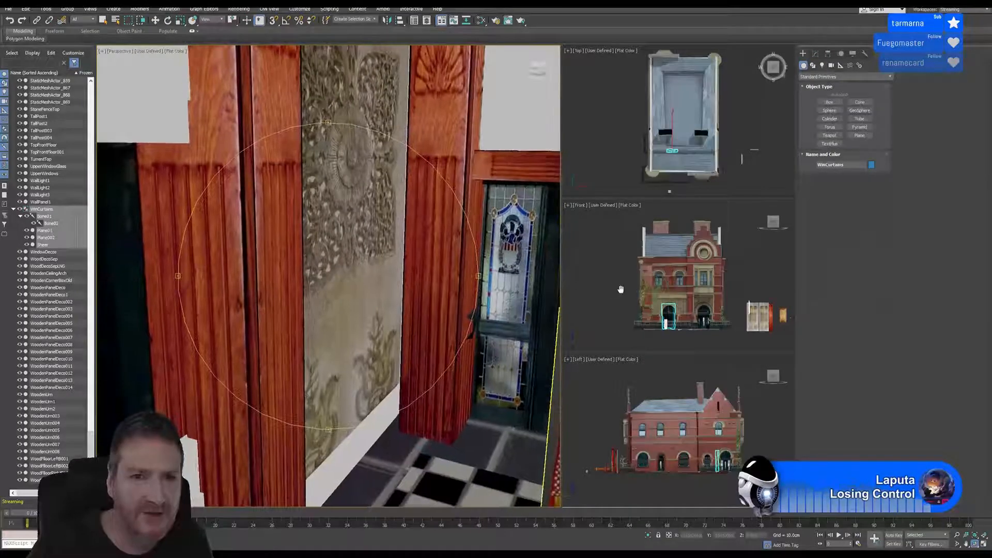
click(156, 20)
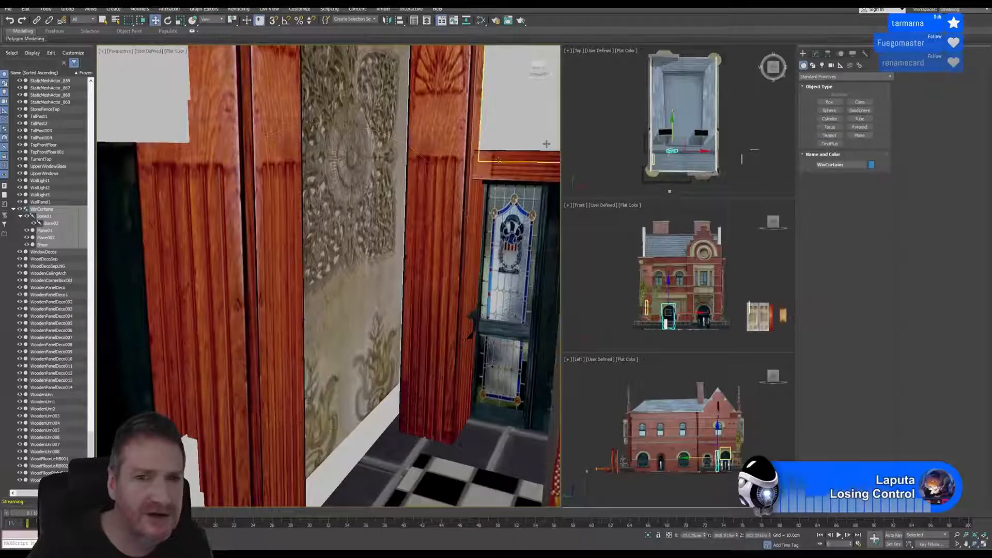
click(509, 289)
alt+middle_drag(491, 310, 419, 316)
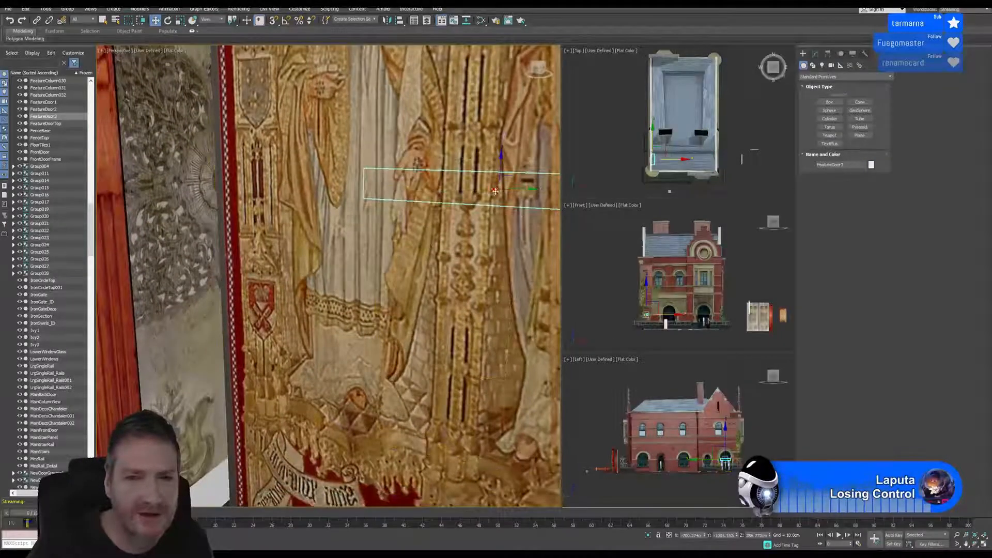
drag(495, 189, 308, 253)
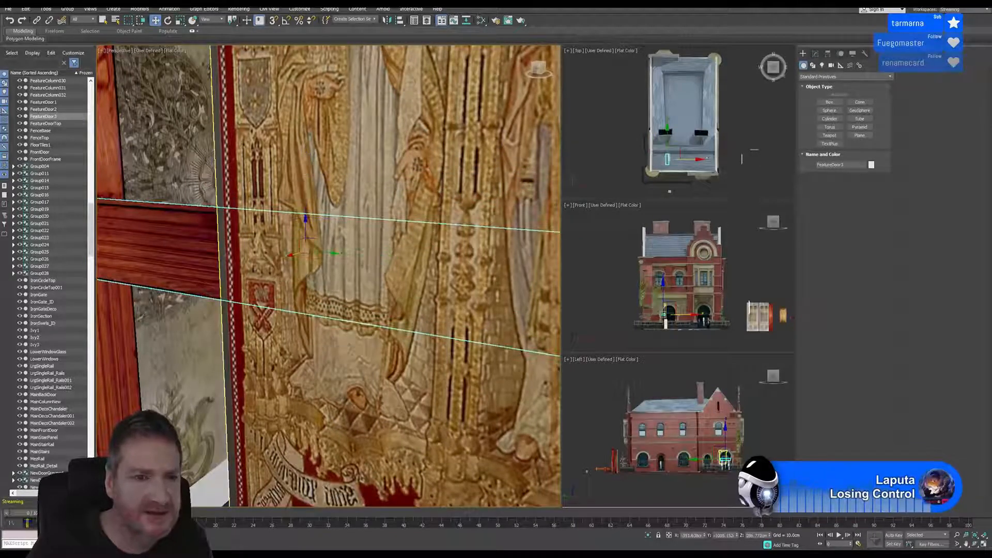
Turn on angle snap and rotate the FeatureDoor3 crosspiece a quarter turn about its vertical axis, parallel to the window wall
click(168, 20)
drag(304, 255, 379, 258)
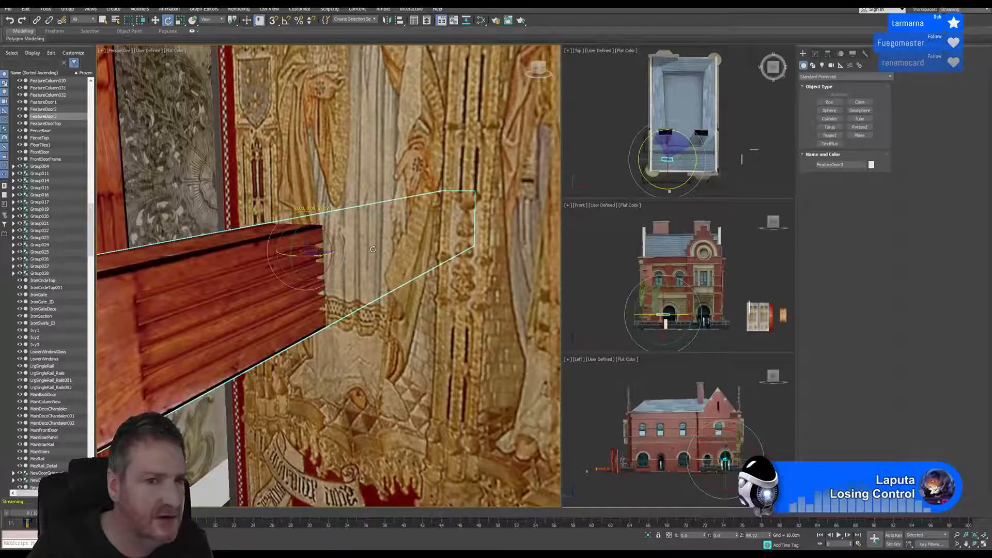
click(11, 21)
click(287, 21)
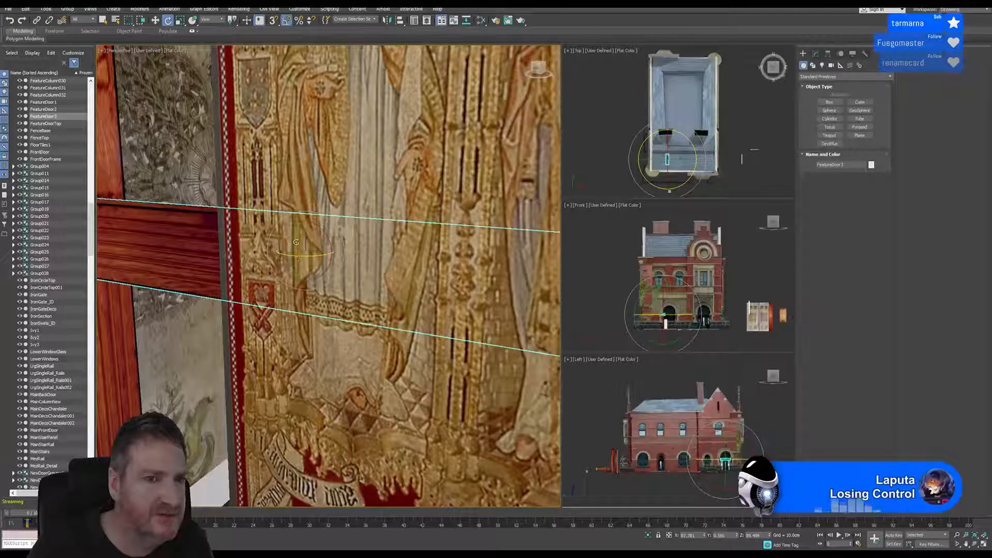
drag(302, 255, 338, 258)
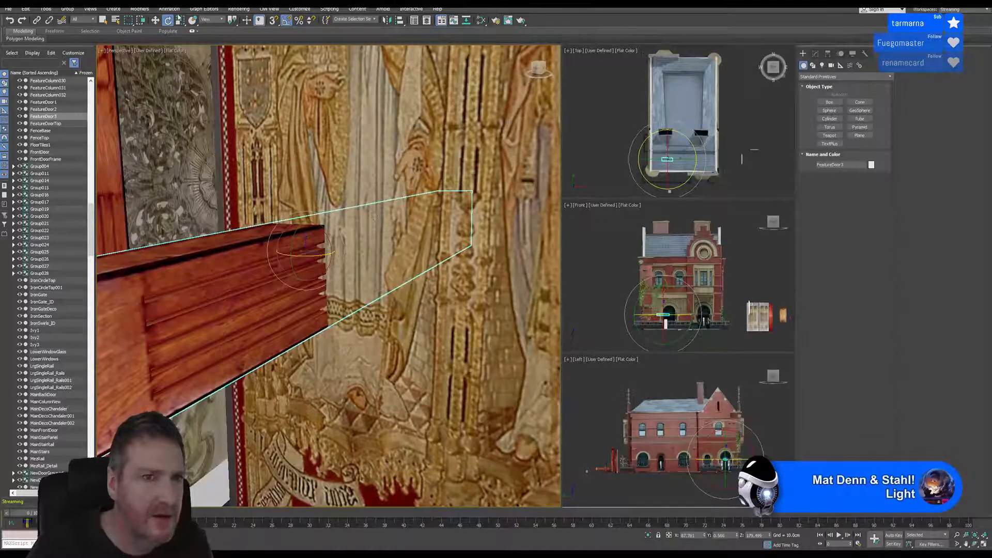
Move the rotated crosspiece across to the window wall, in front of the fluted wooden column
click(155, 21)
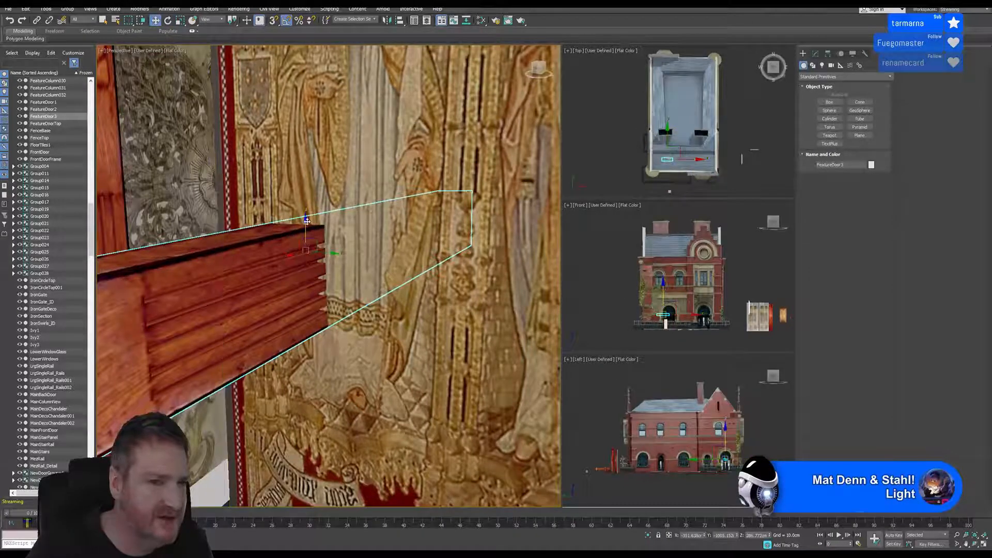
drag(299, 259, 165, 333)
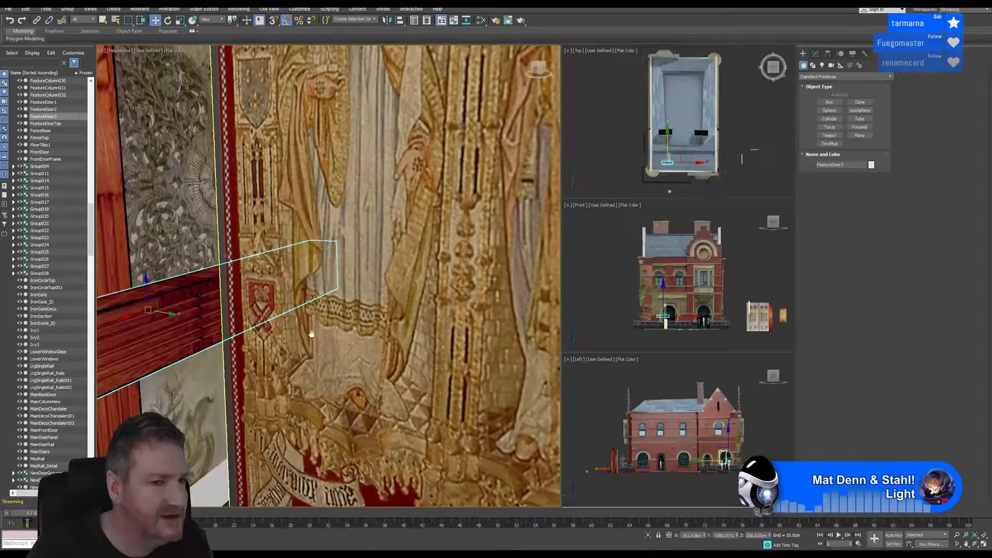
middle_drag(312, 335, 564, 340)
drag(354, 317, 302, 400)
middle_drag(225, 427, 361, 285)
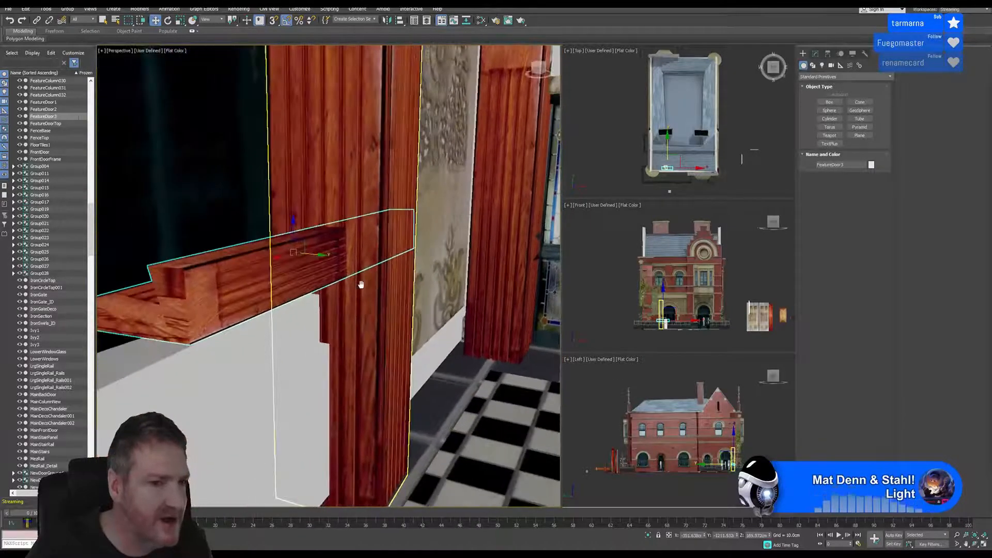
Lower the crosspiece to the top edge of the white panel under the window and slide it between the wooden columns
drag(289, 221, 292, 281)
middle_drag(341, 347, 297, 386)
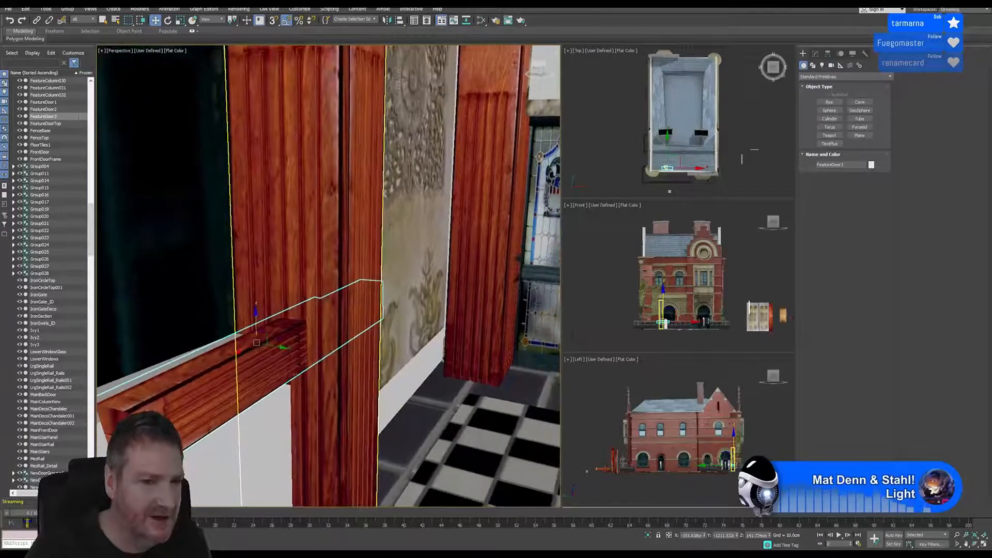
drag(244, 351, 117, 400)
middle_drag(212, 401, 224, 401)
right_click(252, 359)
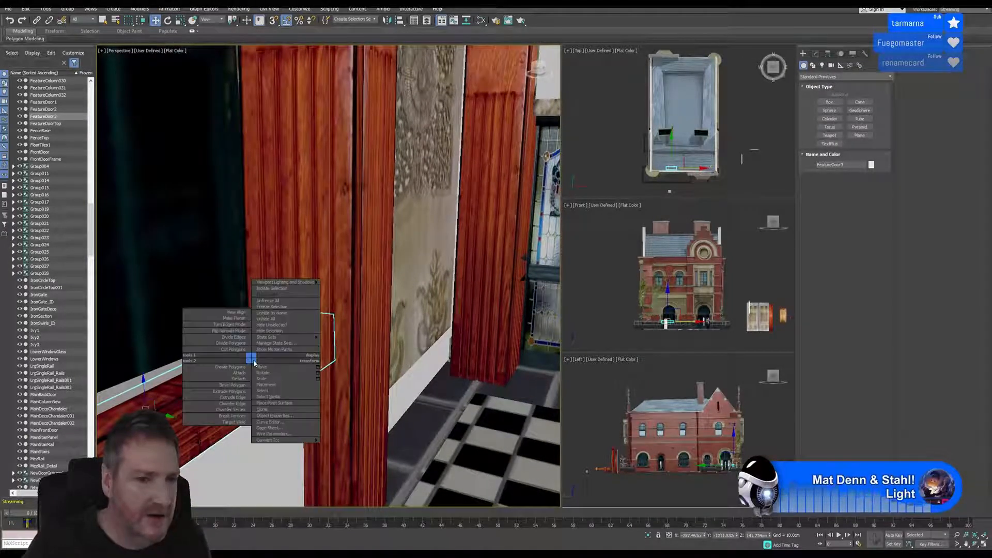
click(336, 32)
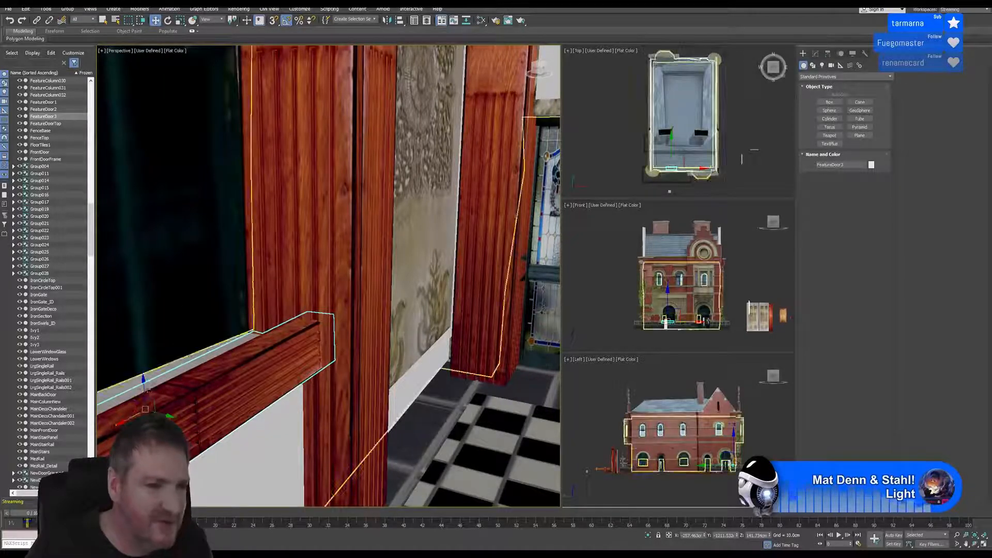
Clone the sill crosspiece upward and raise the copy to the lower edge of the white panel above the window
mouse_move(143, 384)
mouse_down()
mouse_move(153, 307)
mouse_move(148, 68)
mouse_up()
click(502, 312)
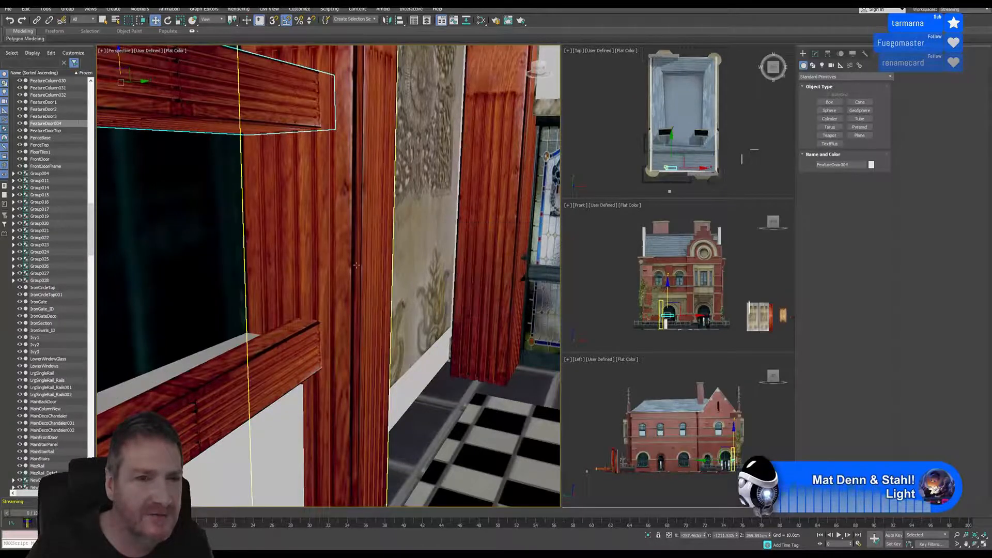
middle_drag(355, 273, 377, 373)
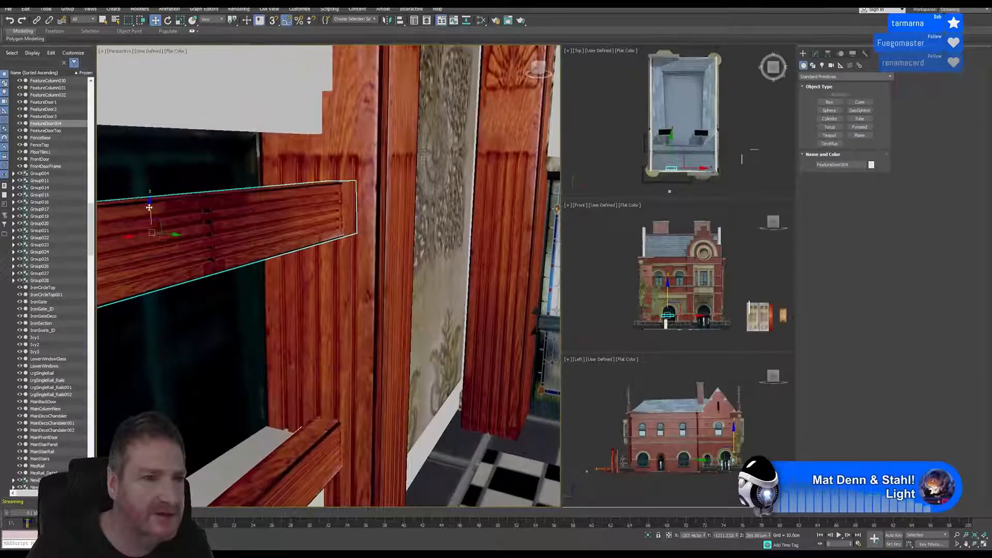
drag(149, 207, 168, 91)
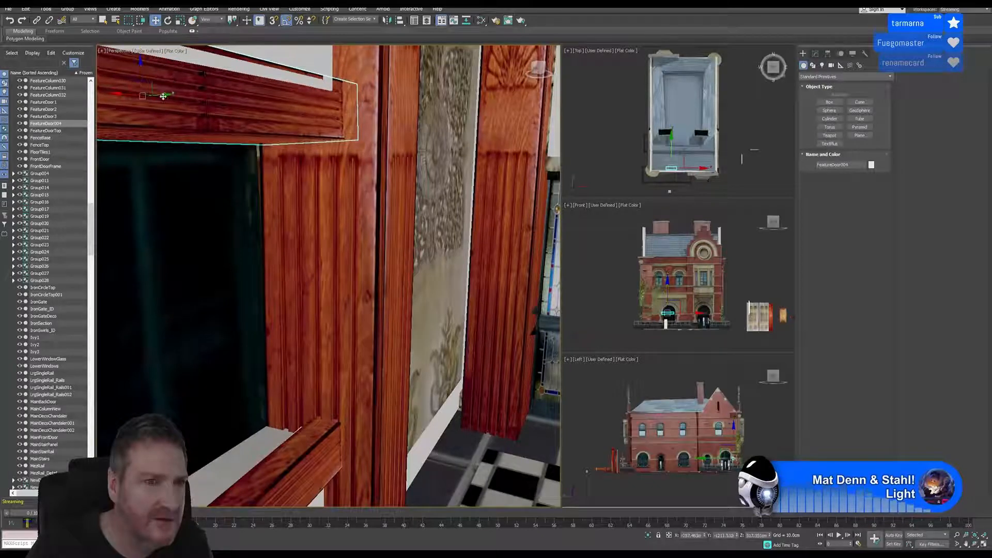
middle_drag(317, 204, 327, 317)
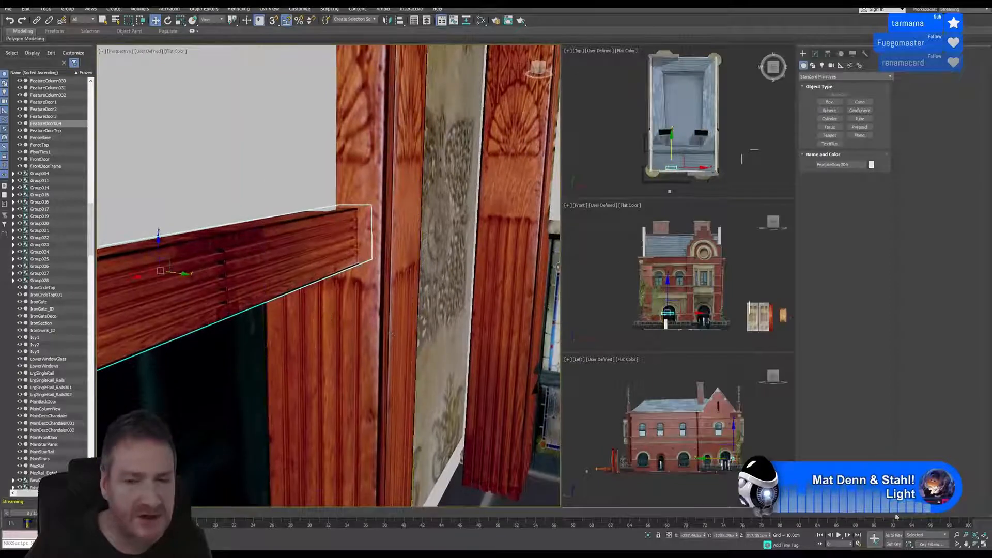
Slide the upper crosspiece copy sideways so that it spans the window opening evenly between the two columns
click(977, 544)
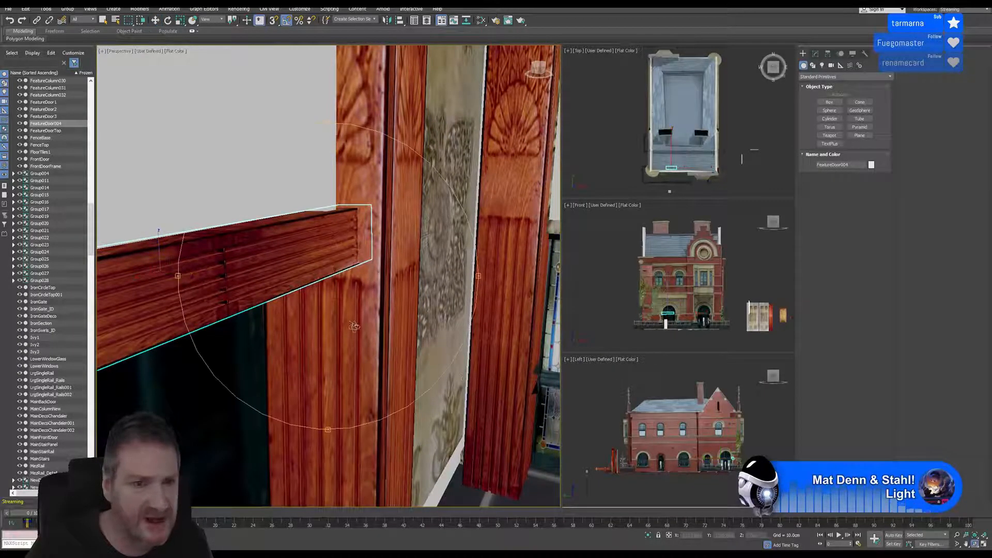
drag(355, 327, 289, 353)
scroll(290, 353, down, 1)
middle_drag(290, 353, 343, 273)
scroll(404, 249, down, 1)
mouse_move(342, 281)
mouse_down()
mouse_move(346, 308)
mouse_move(332, 290)
mouse_move(353, 296)
mouse_move(348, 262)
mouse_move(304, 303)
mouse_move(393, 243)
mouse_move(557, 253)
mouse_move(434, 199)
mouse_move(346, 274)
mouse_move(338, 266)
mouse_move(347, 271)
mouse_up()
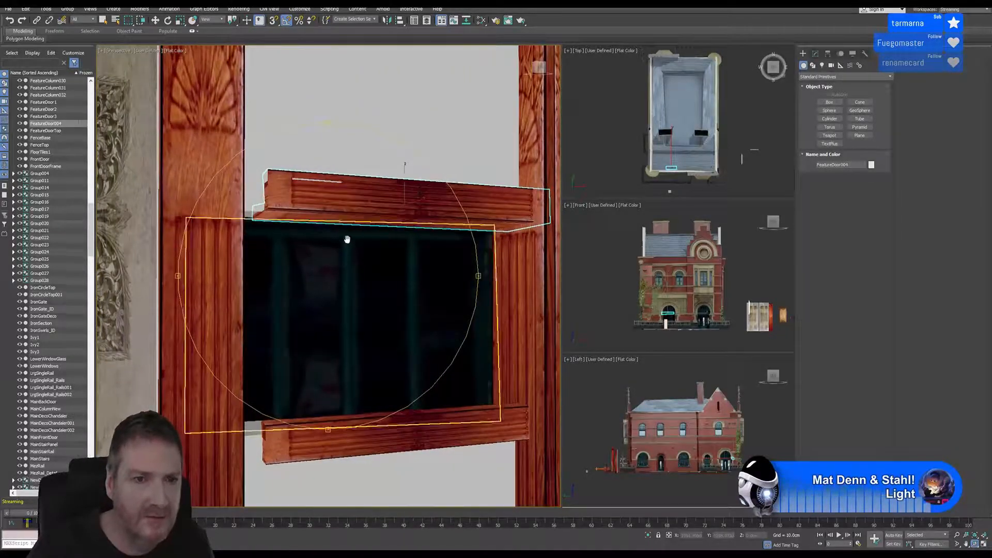
middle_drag(348, 240, 343, 378)
alt+middle_drag(350, 336, 344, 309)
click(155, 20)
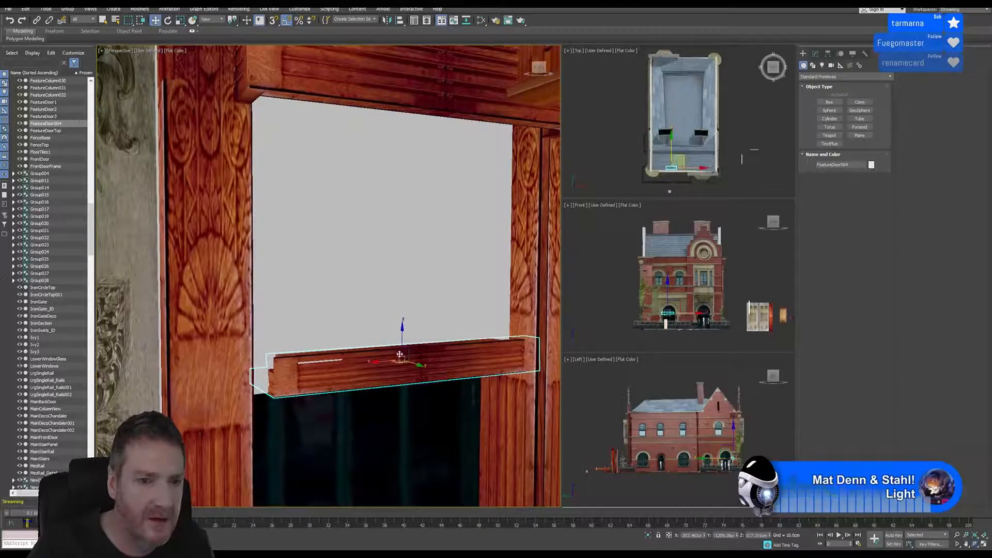
drag(385, 362, 357, 364)
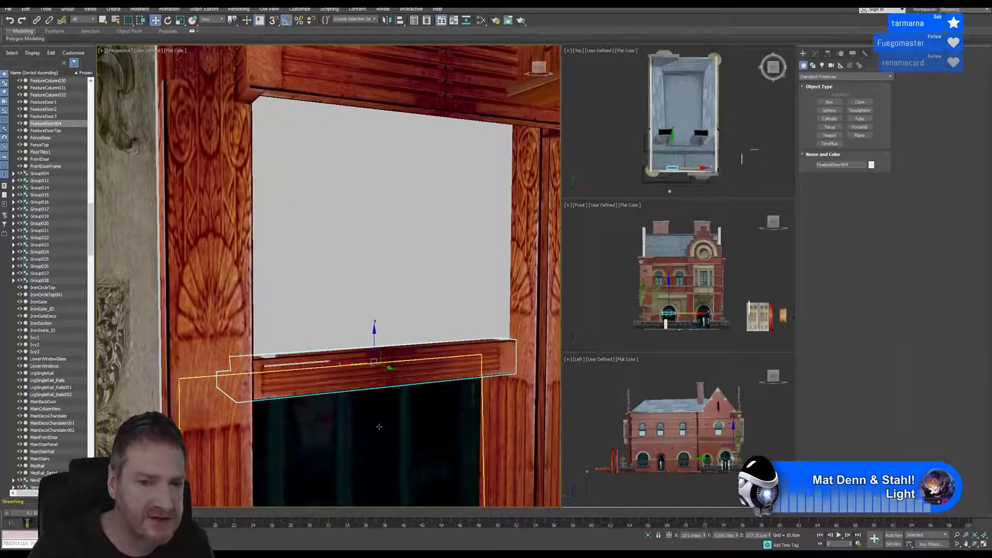
Select the lower FeatureDoor3 crosspiece and slide it sideways in line with the upper one
middle_drag(381, 448, 394, 348)
click(385, 486)
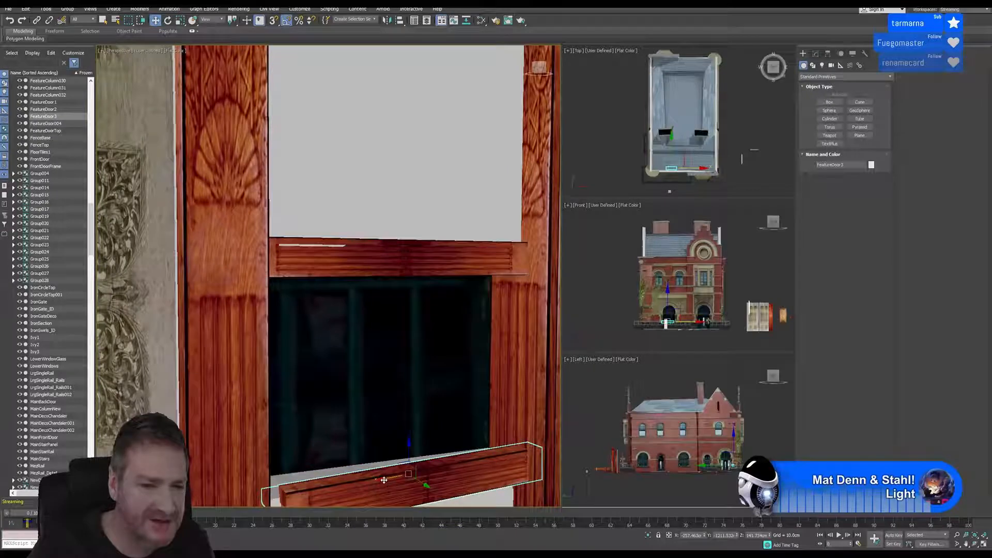
middle_drag(407, 303, 390, 426)
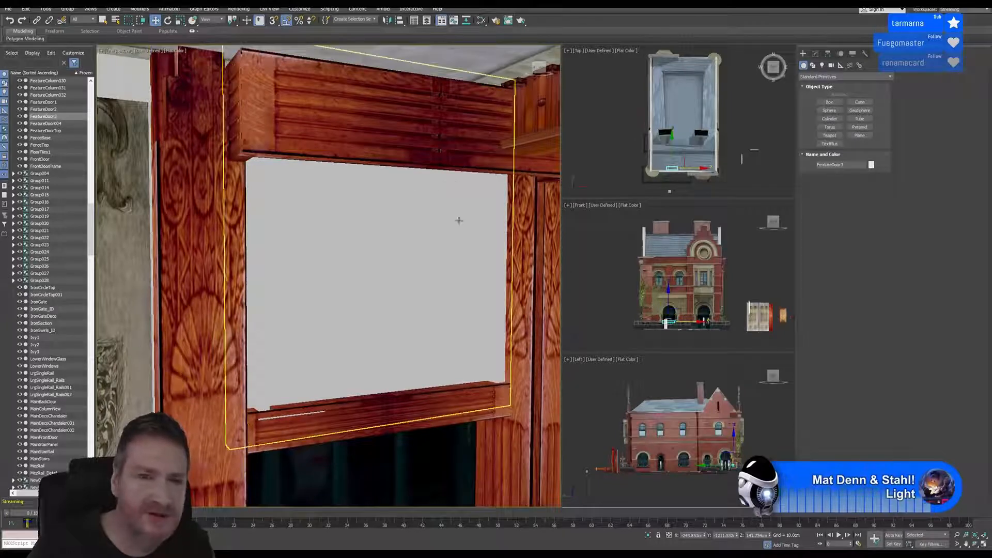
click(831, 102)
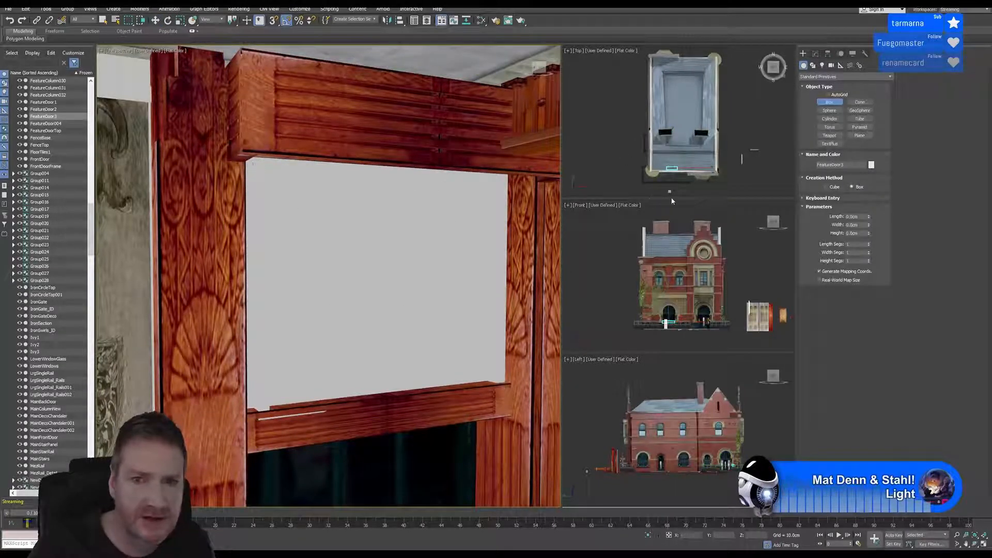
scroll(688, 109, up, 6)
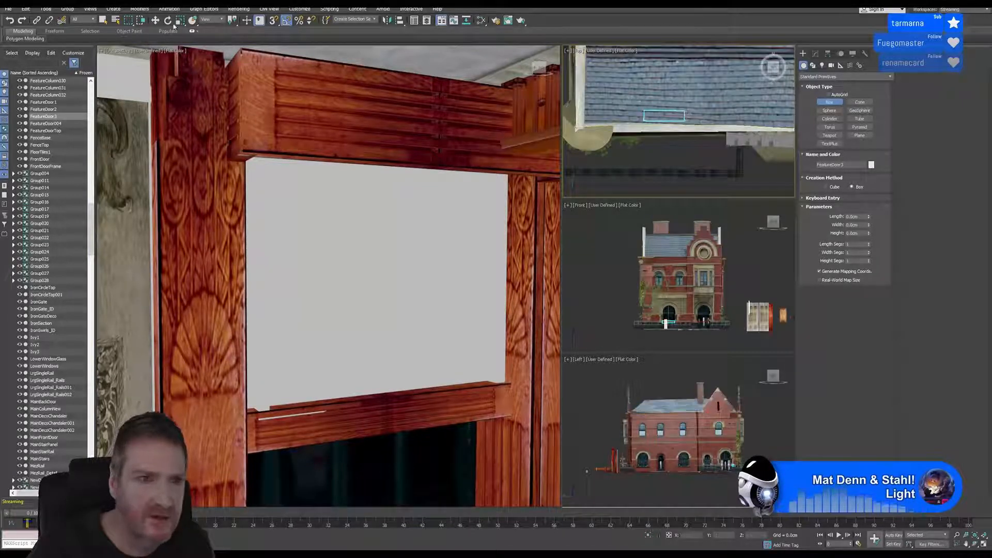
click(104, 21)
Select the upper and lower crosspieces of the window together, checking them against the lintel and panels
click(340, 120)
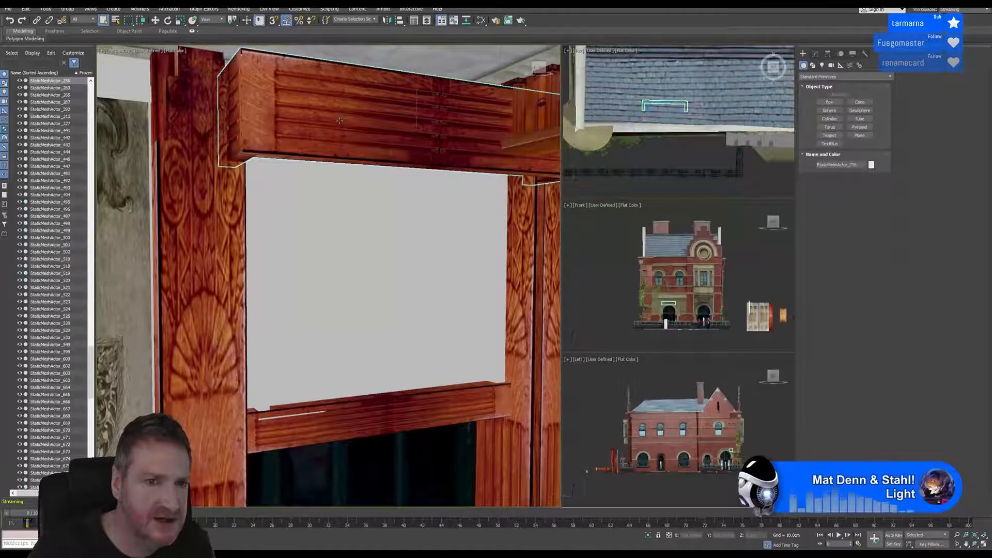
middle_drag(387, 201, 382, 158)
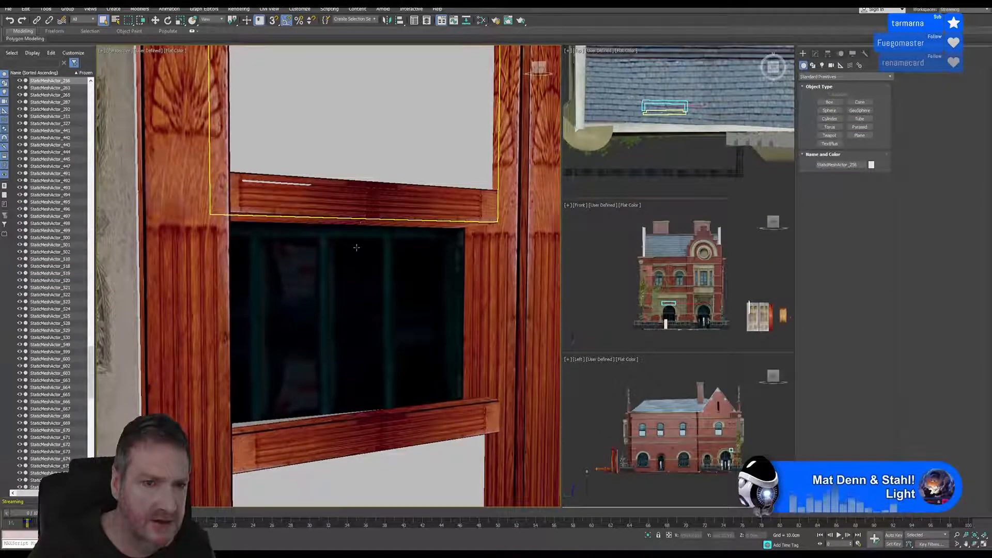
click(419, 213)
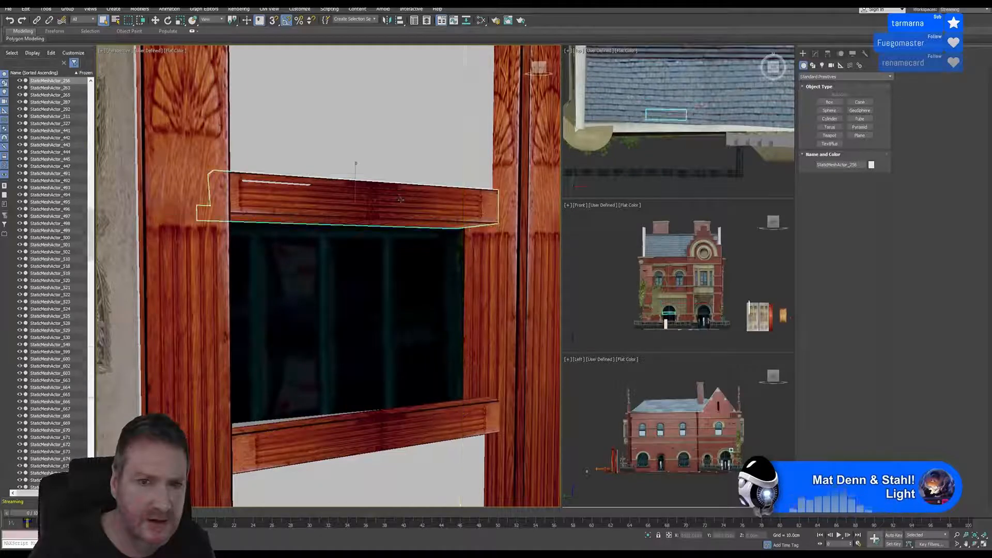
ctrl+click(392, 427)
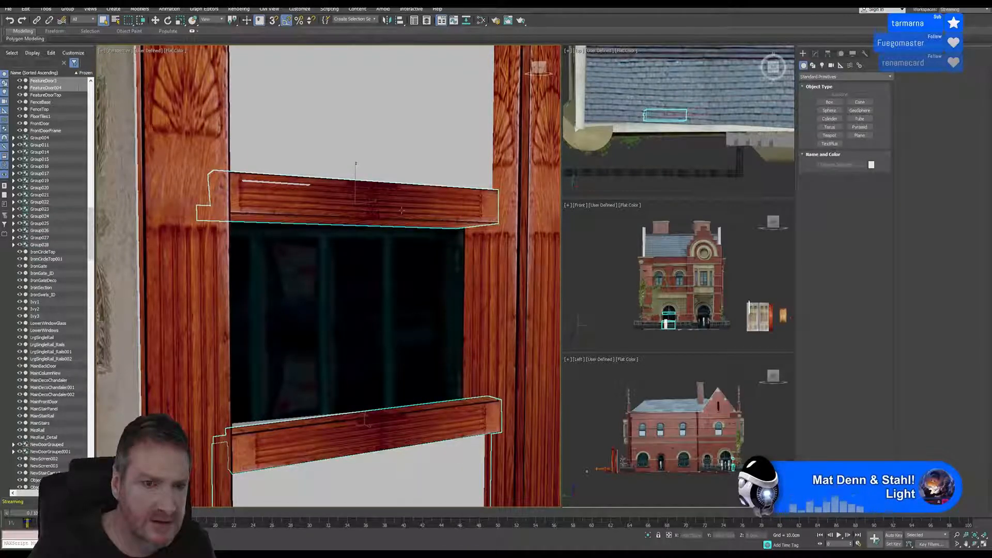
middle_drag(388, 139, 431, 433)
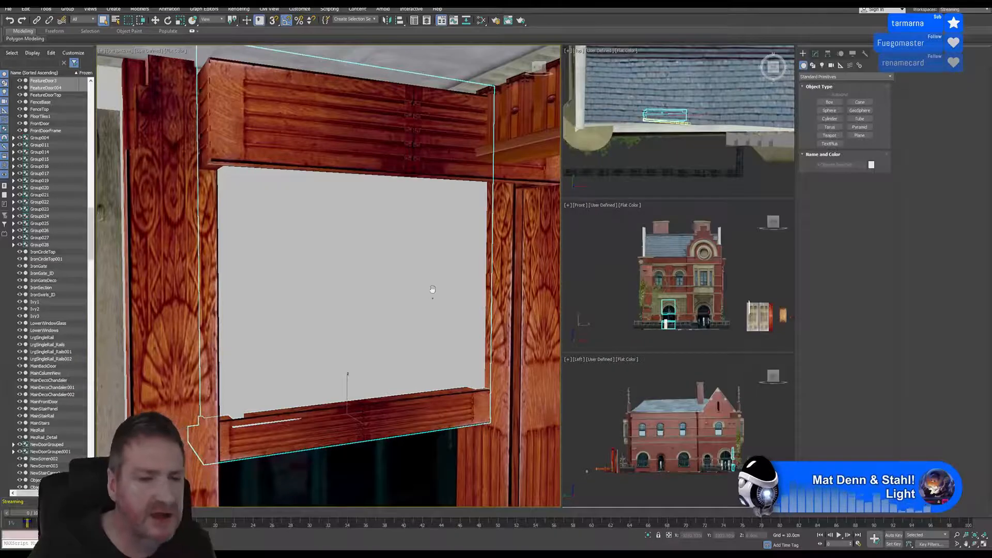
middle_drag(432, 289, 439, 122)
middle_drag(424, 306, 413, 235)
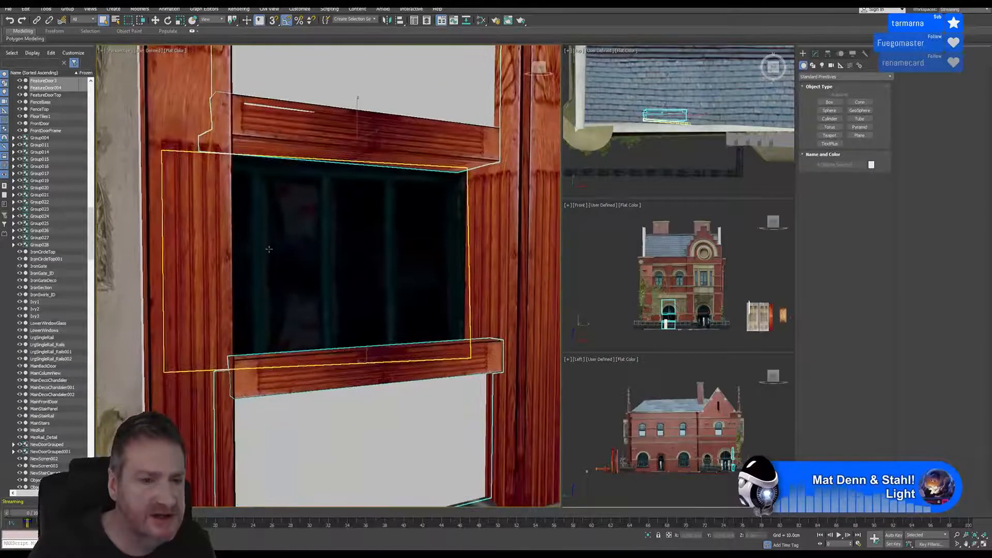
Add the two flanking wooden columns to the crosspiece selection and isolate the window assembly with its white wall panel, seen straight on
ctrl+click(204, 248)
ctrl+click(481, 206)
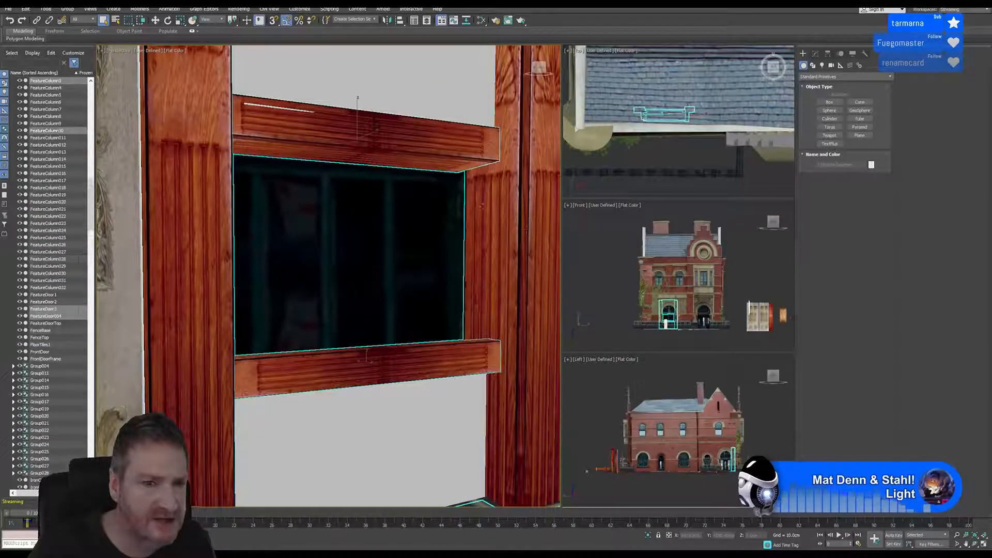
click(46, 10)
click(105, 92)
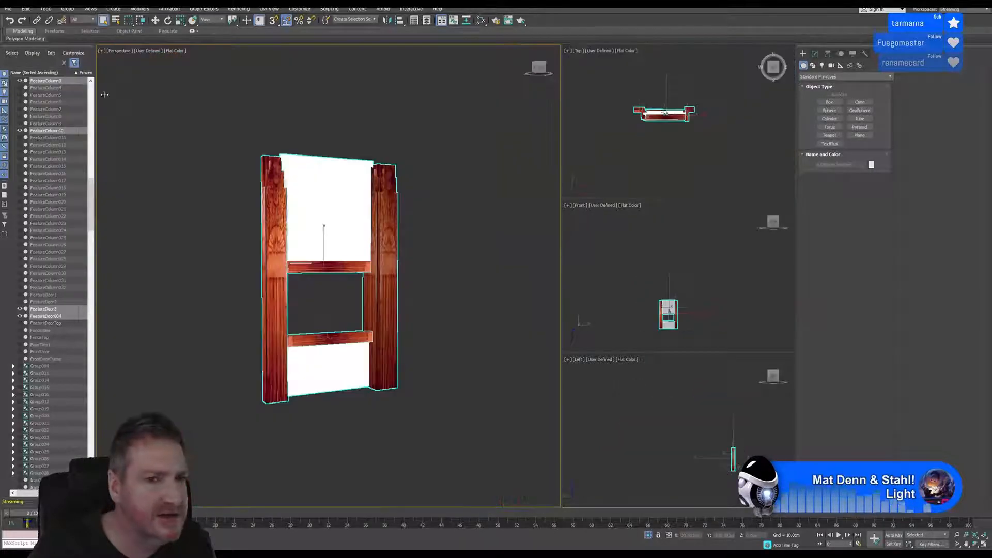
click(975, 545)
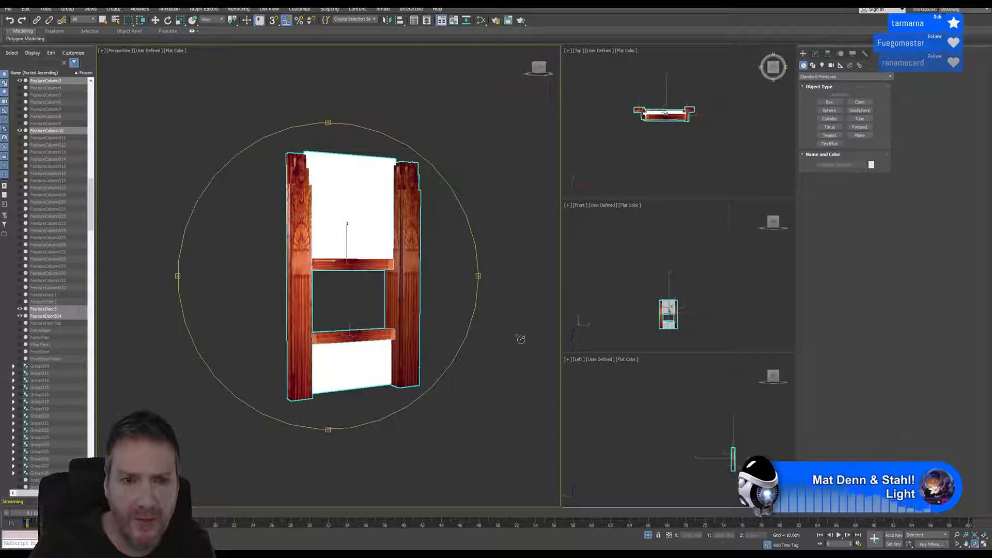
drag(398, 305, 512, 261)
scroll(350, 336, up, 3)
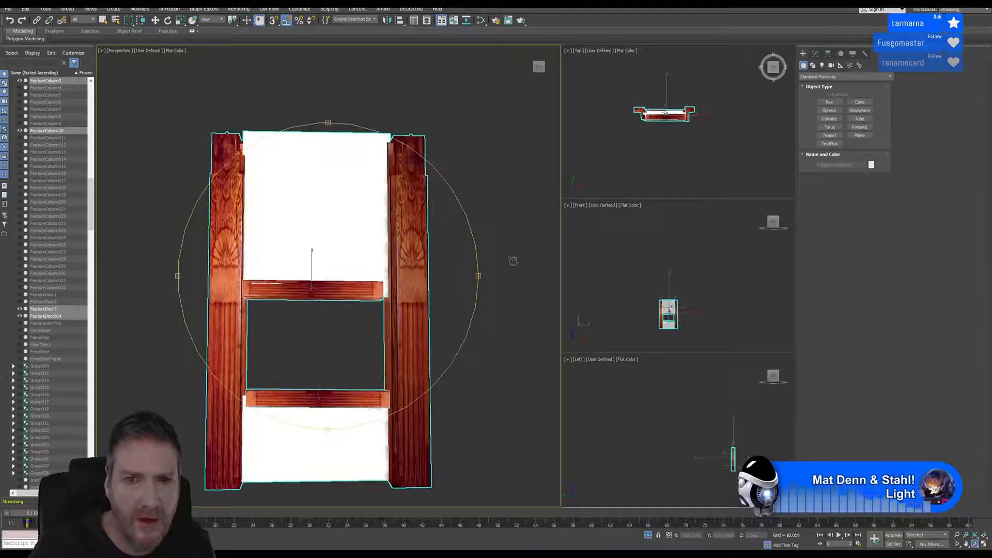
Draw a box about 251 cm long, 243 cm wide and 28 cm high over the upper white panel in the front view
click(104, 21)
click(619, 147)
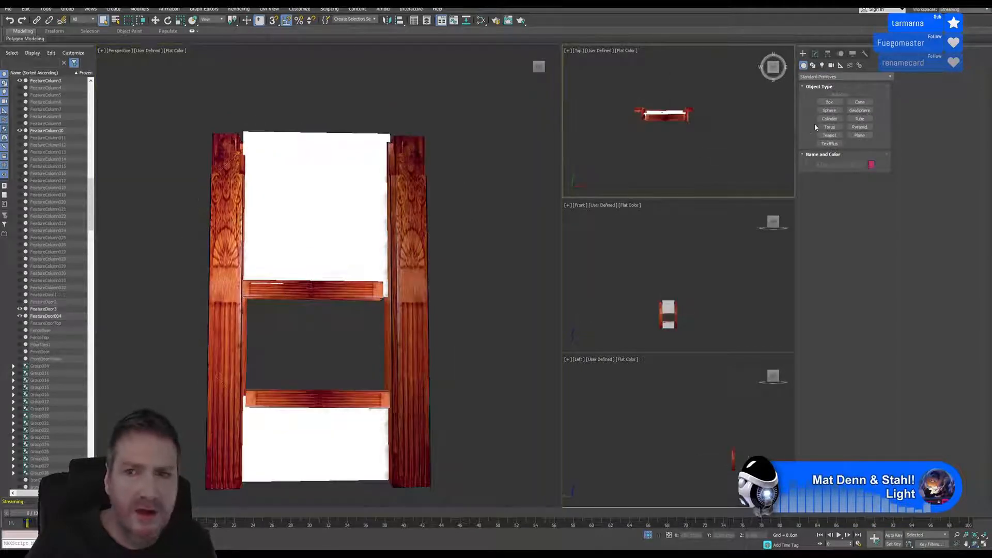
click(829, 102)
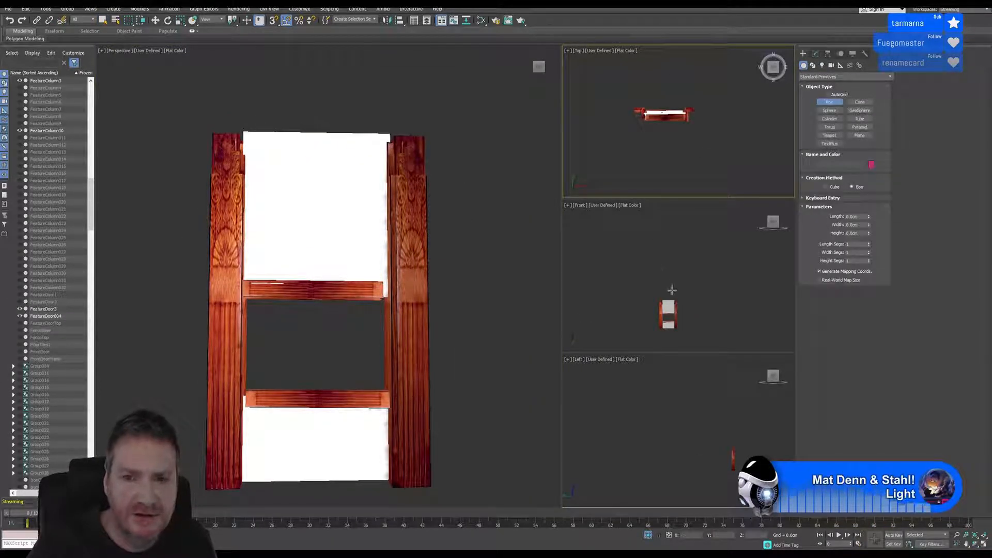
scroll(669, 279, up, 5)
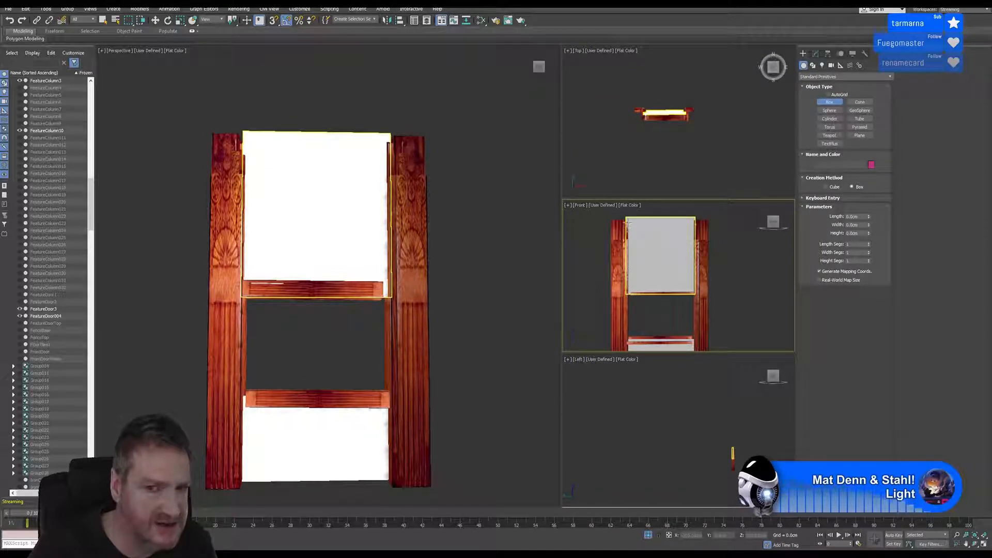
drag(628, 221, 628, 235)
drag(655, 284, 693, 293)
click(682, 283)
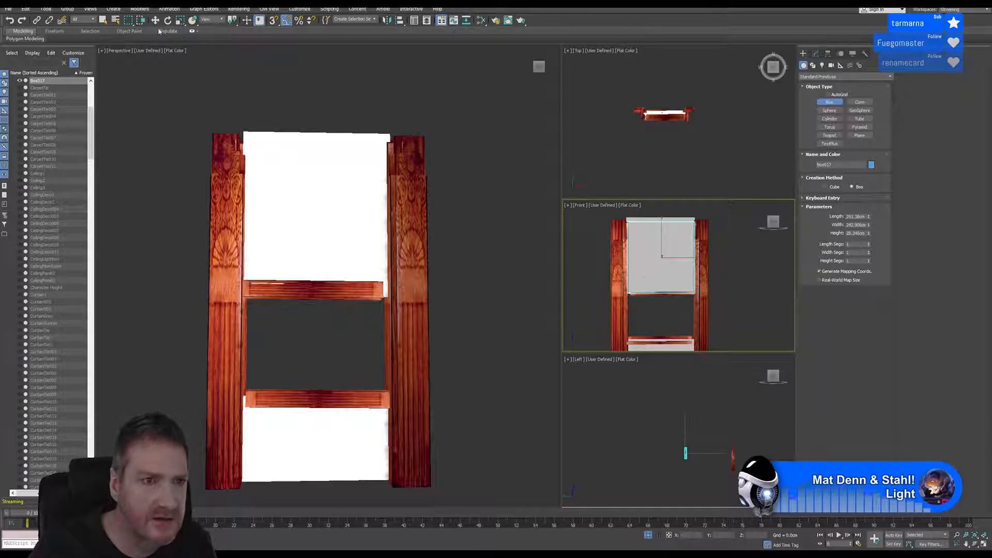
Move the new box in depth between the columns until it meets the upper white panel, and open its parameters
key(w)
right_click(653, 135)
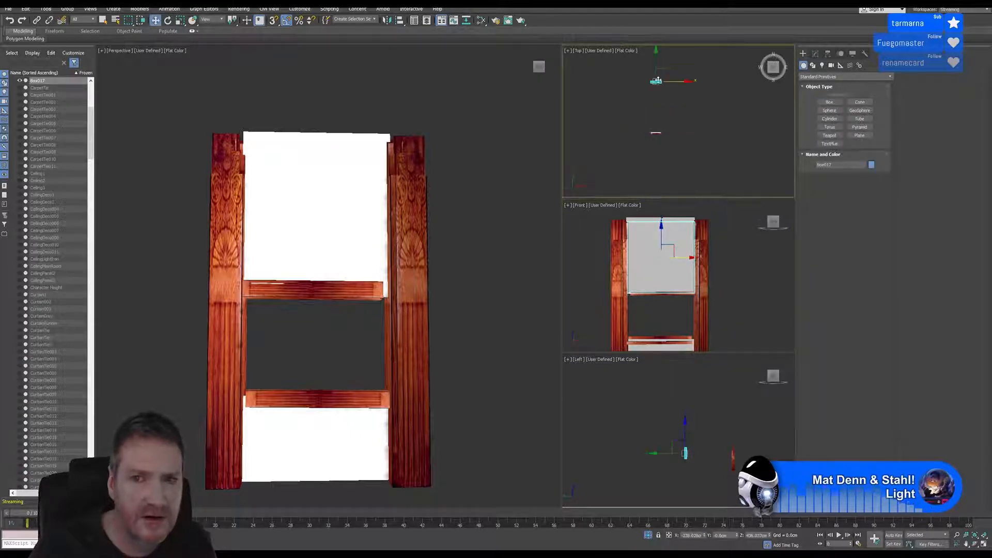
drag(656, 59, 666, 107)
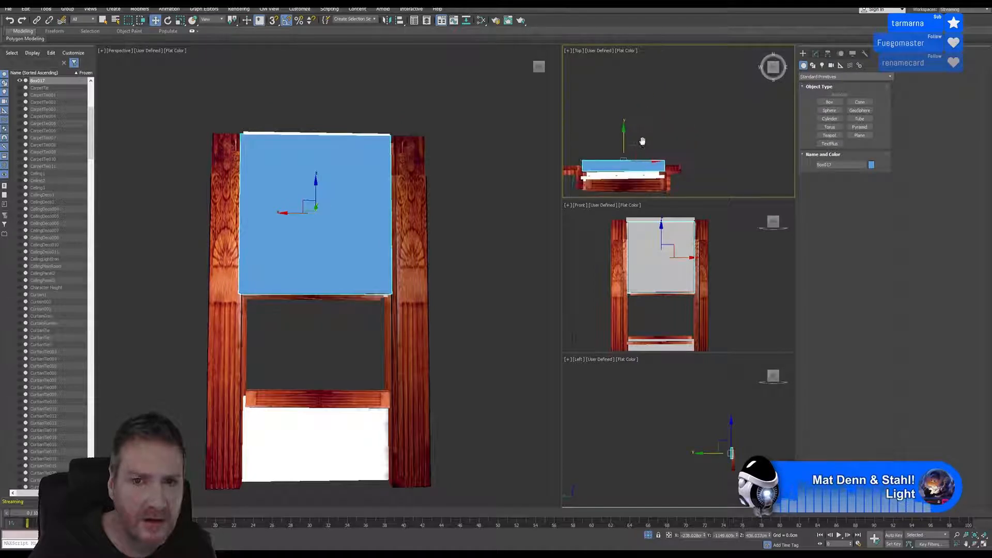
scroll(653, 124, up, 6)
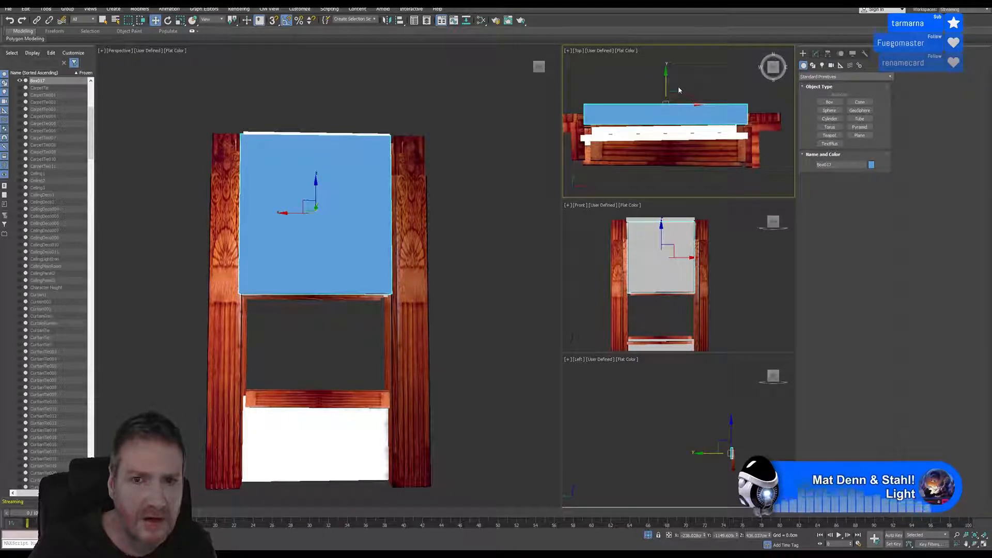
drag(666, 78, 683, 96)
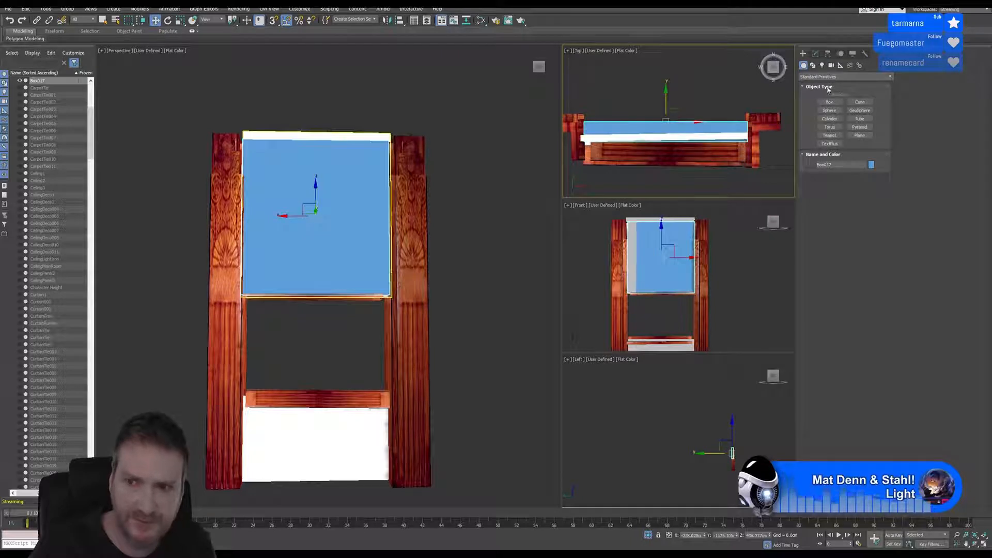
click(815, 54)
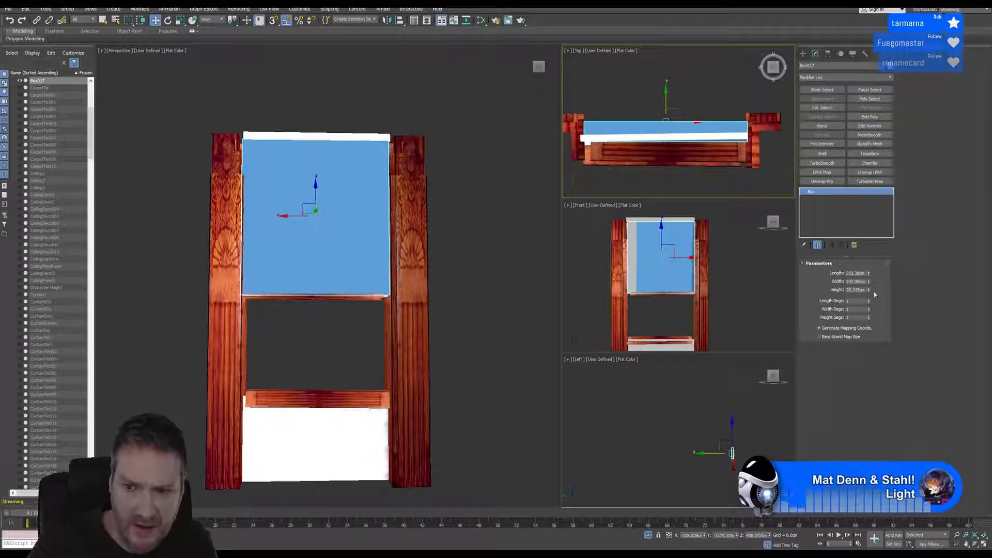
Reduce the upper panel box's height to about 7.3 cm and move it back into the wooden frame
click(868, 290)
mouse_move(869, 290)
mouse_down()
mouse_move(880, 321)
mouse_move(873, 294)
mouse_up()
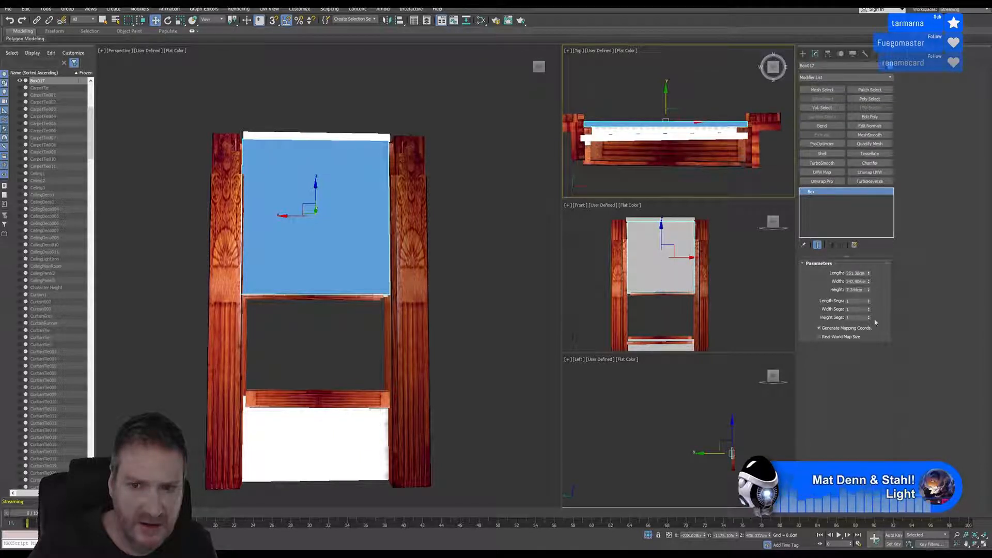
drag(666, 96, 672, 103)
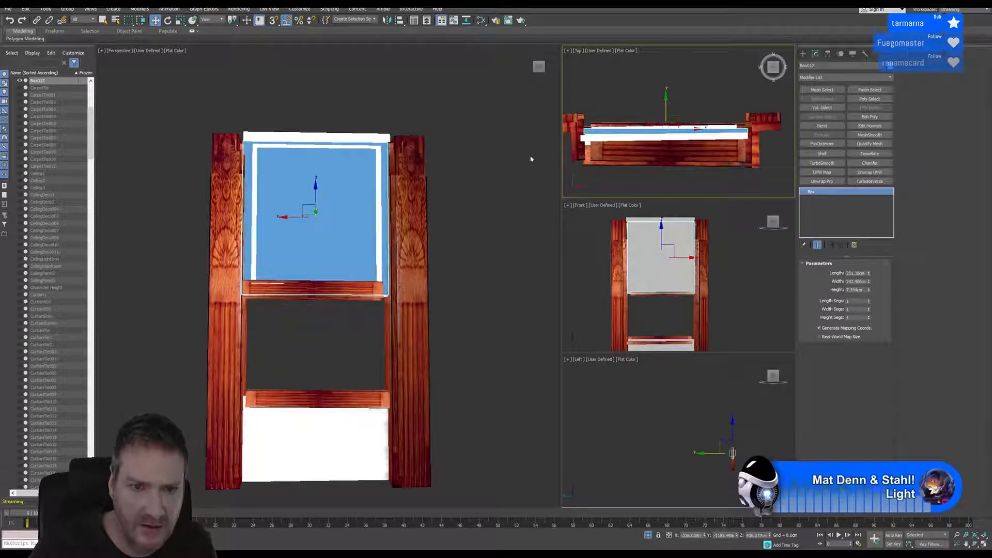
Shorten the upper panel box's length to about 241 cm and adjust its vertical position to fit the opening
alt+middle_drag(317, 216, 311, 200)
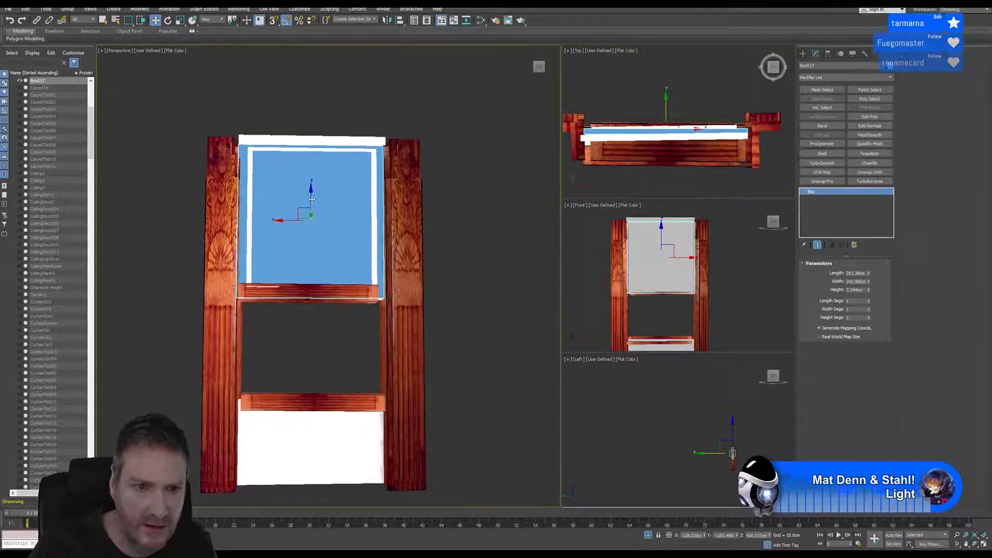
drag(310, 199, 316, 189)
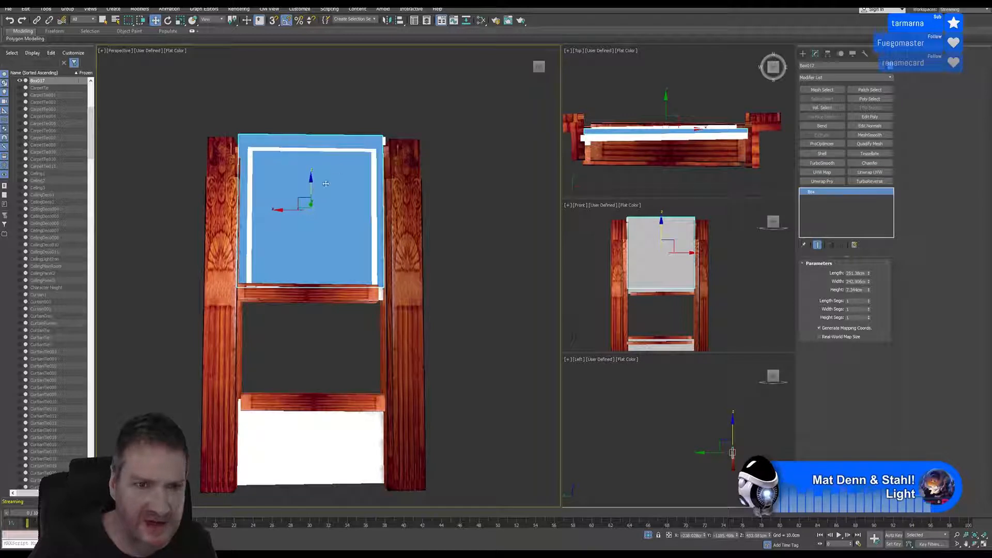
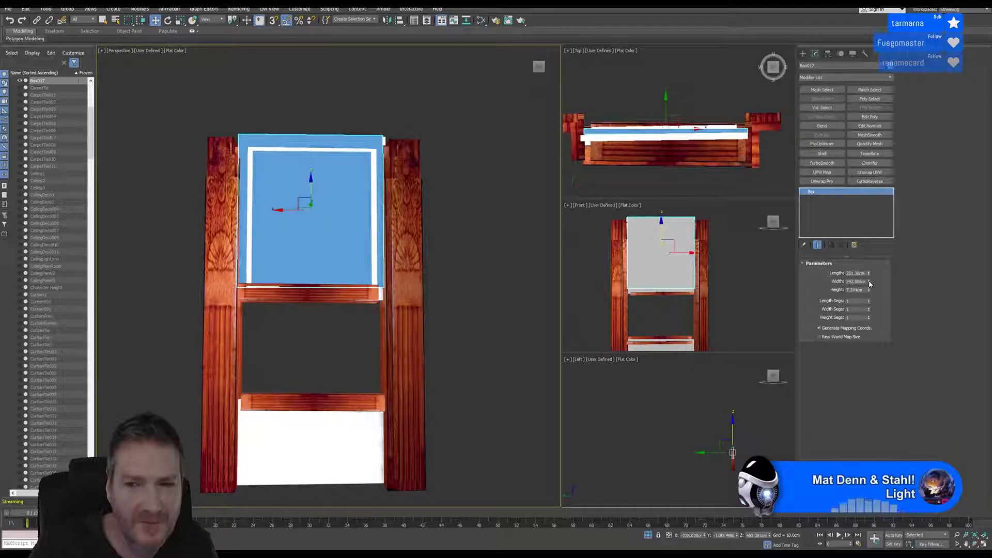
drag(870, 277, 872, 274)
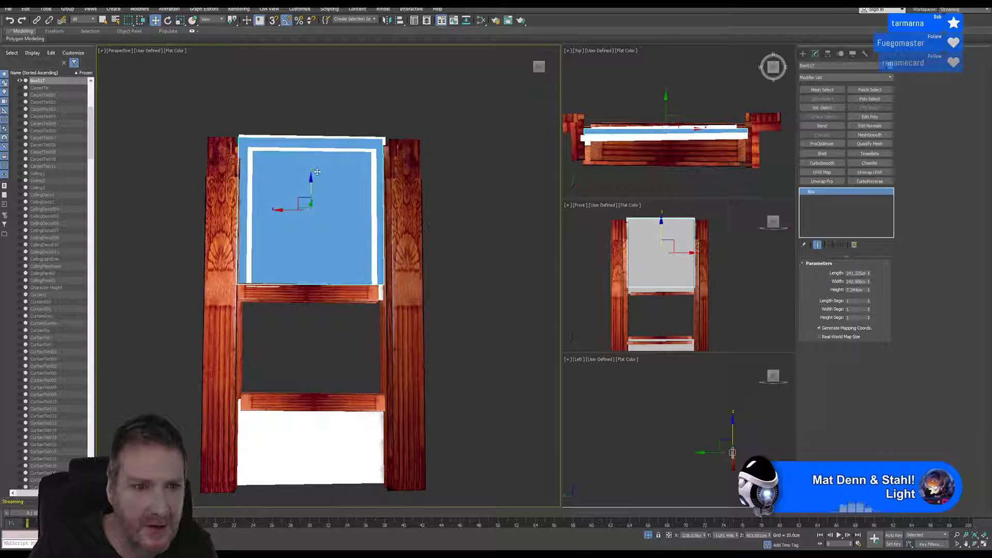
drag(312, 185, 314, 187)
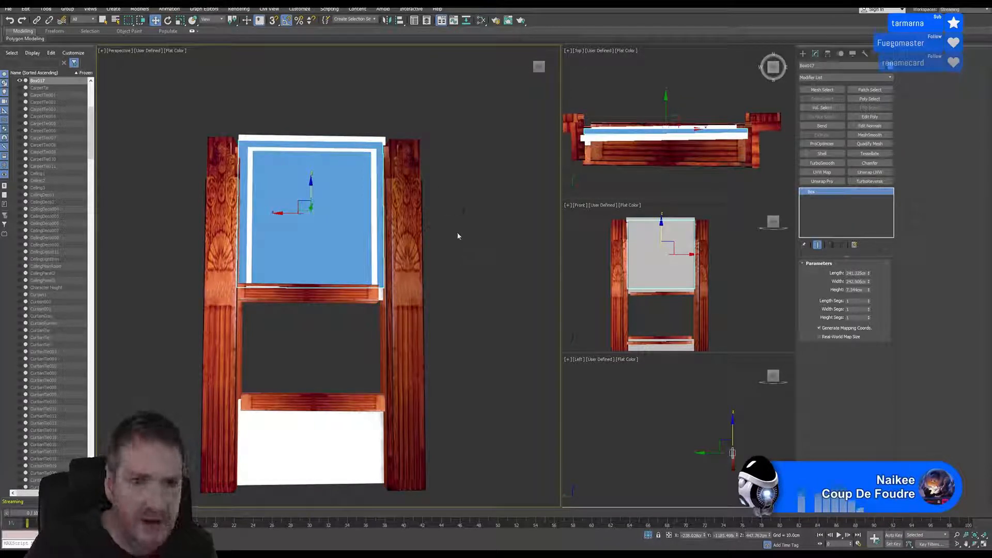
Duplicate the upper panel box straight down over the lower section of the frame as an independent copy
middle_drag(452, 263, 445, 243)
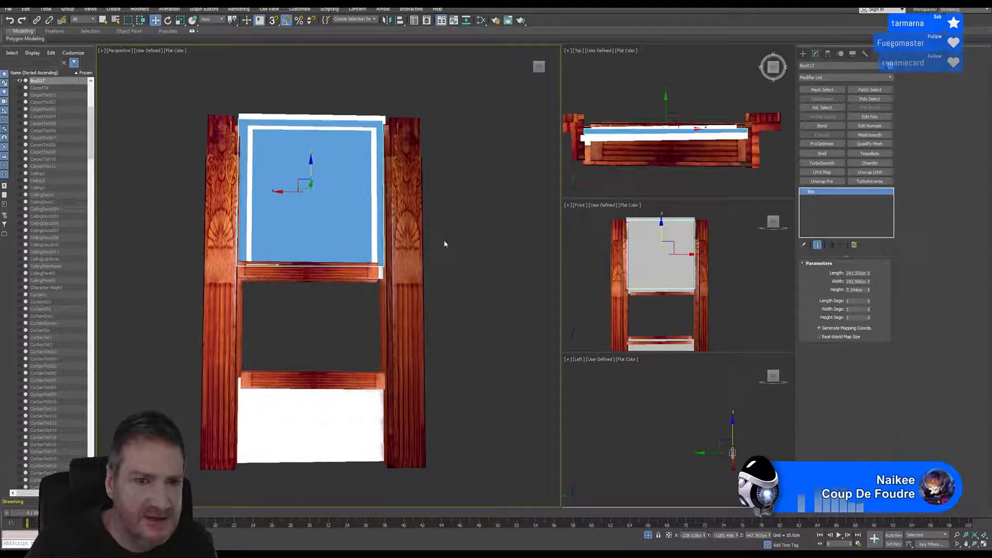
shift+drag(312, 161, 305, 389)
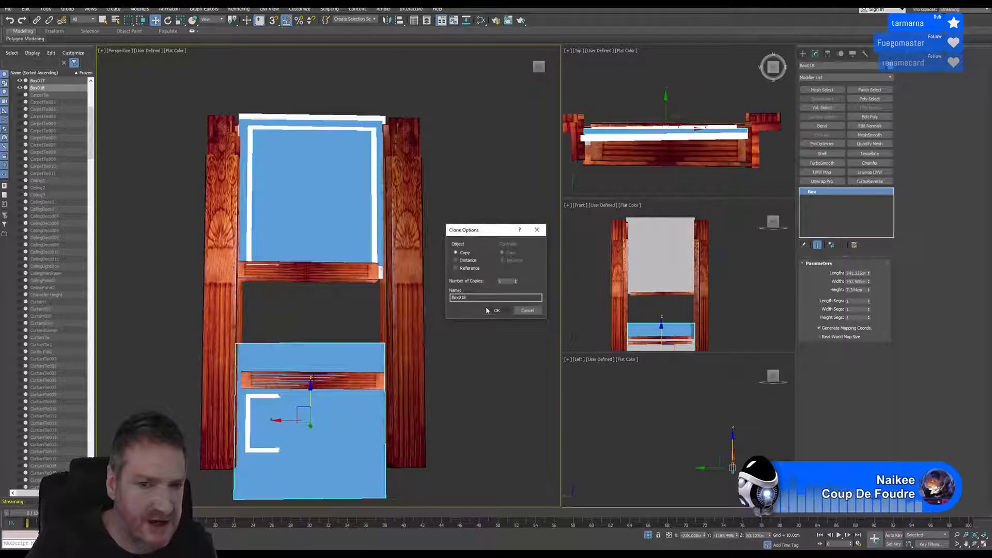
click(502, 310)
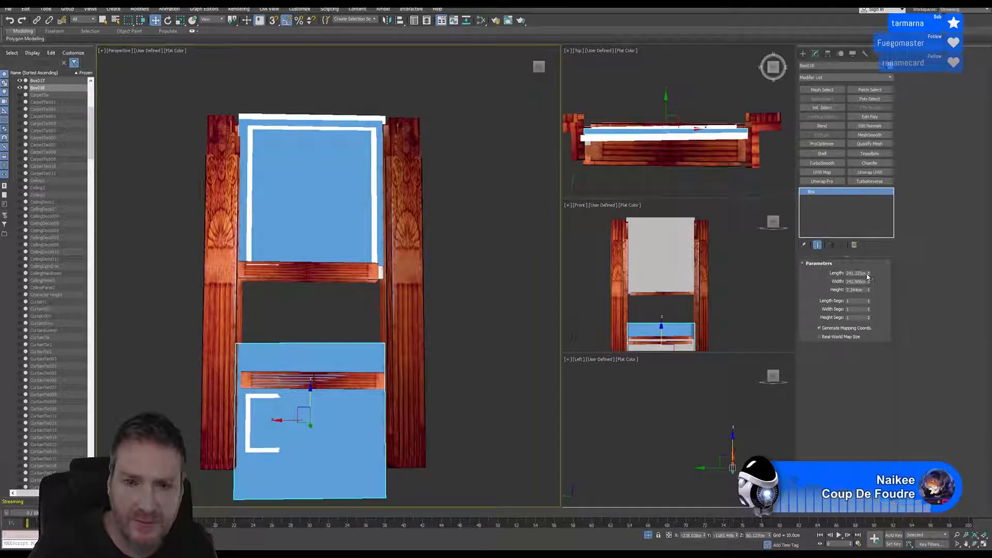
Shorten the lower box's length to about 120.7 cm and lower it slightly to sit beneath the bottom rail
drag(869, 272, 869, 296)
middle_drag(349, 422, 342, 390)
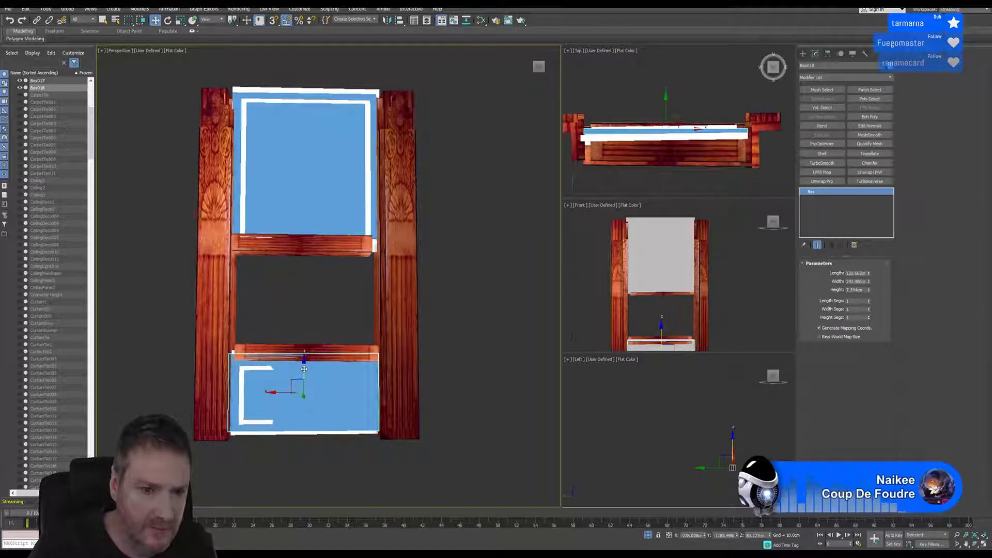
drag(304, 369, 305, 374)
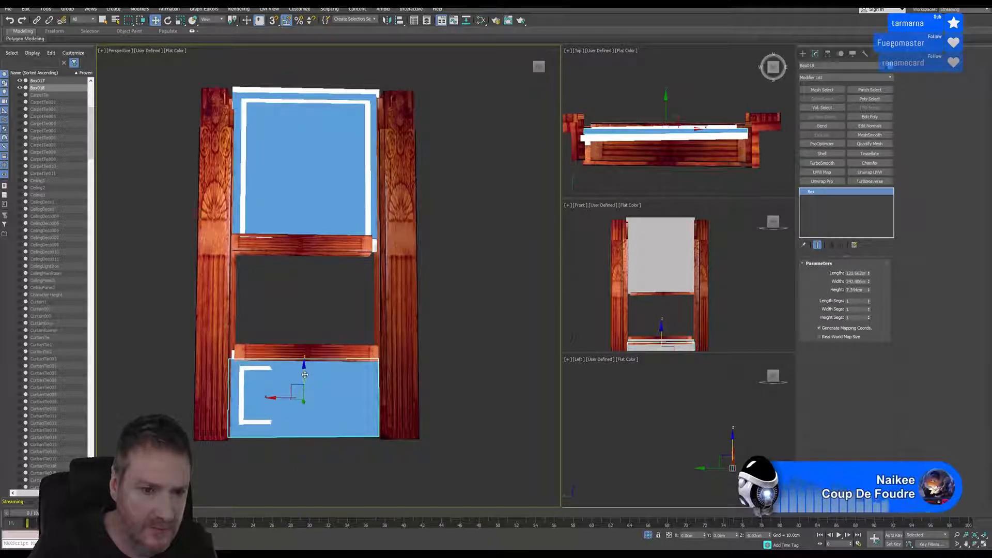
Select both panel boxes together and end the isolation to bring back the whole building scene
ctrl+click(312, 193)
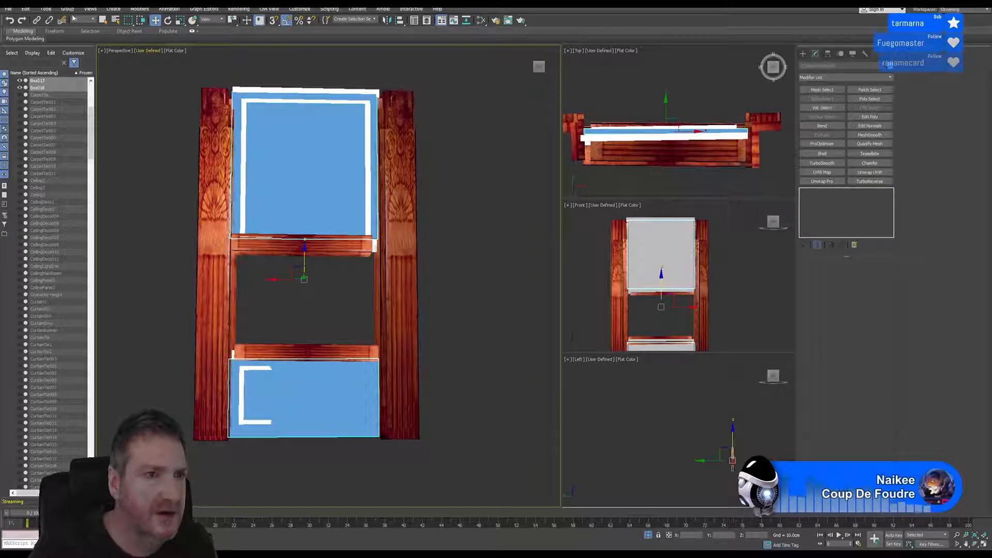
click(45, 9)
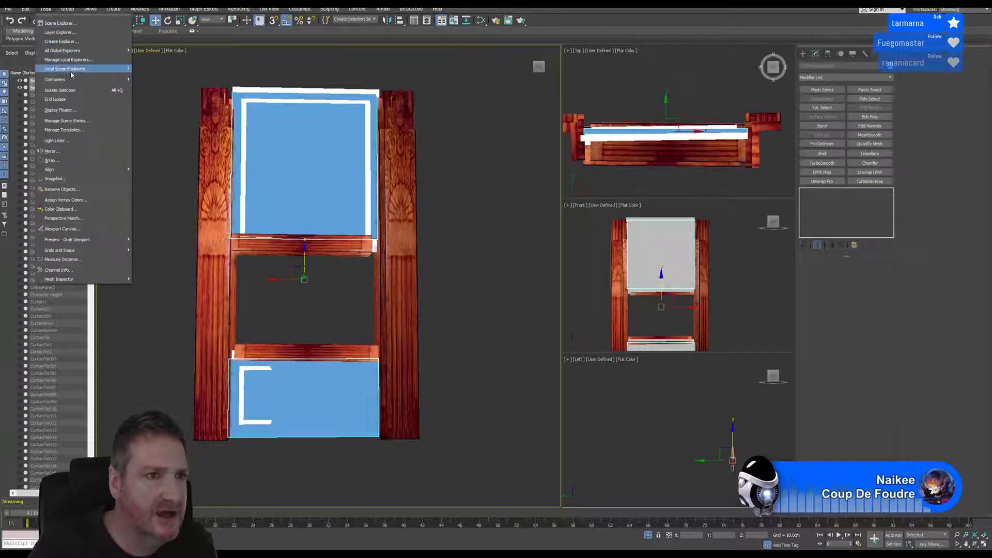
click(56, 99)
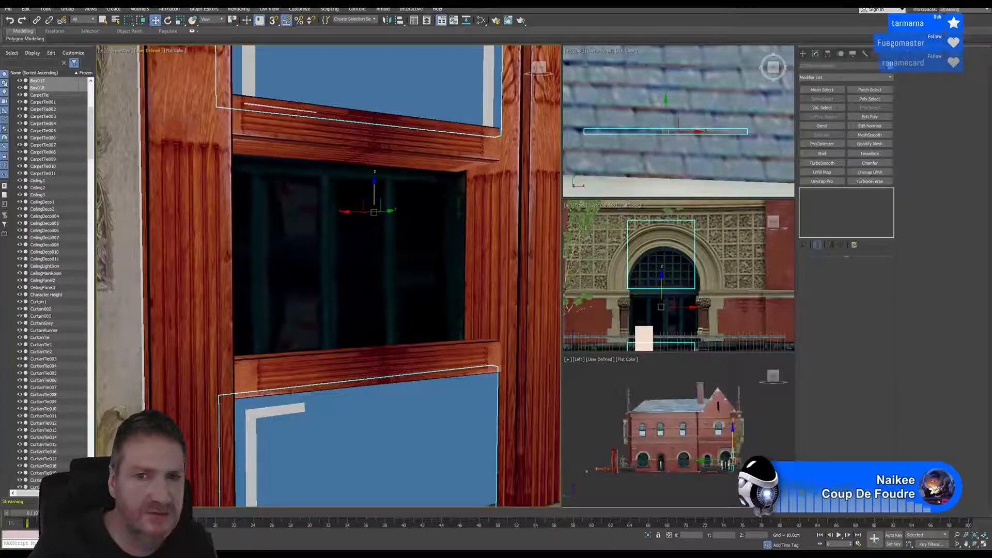
Move both panel boxes out of the building along X into the empty area beside the hanging tapestry
scroll(371, 225, down, 5)
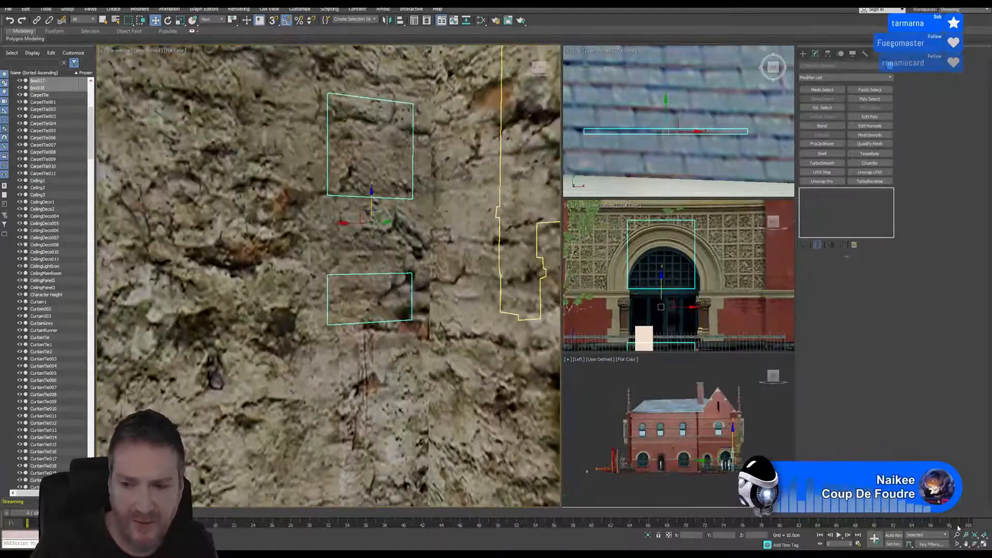
click(974, 545)
drag(393, 279, 147, 91)
click(156, 21)
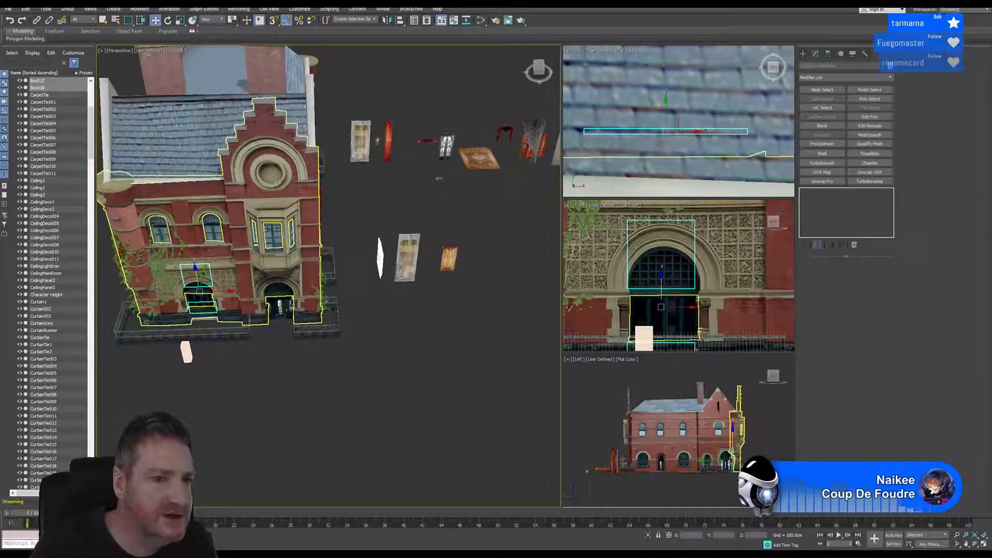
drag(367, 295, 520, 298)
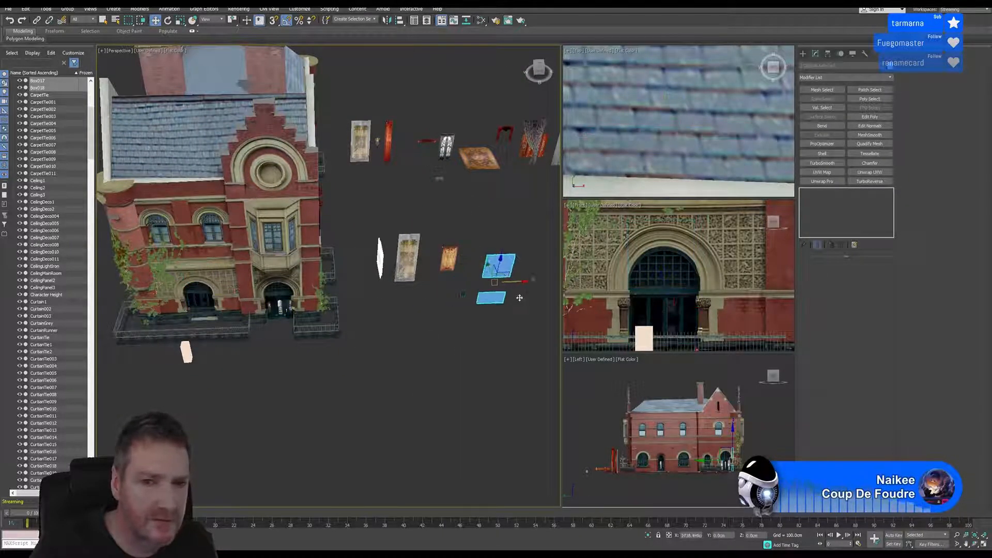
Examine the relocated boxes alongside the ornate wall panel and the tapestry
middle_drag(521, 298, 341, 273)
scroll(303, 246, up, 8)
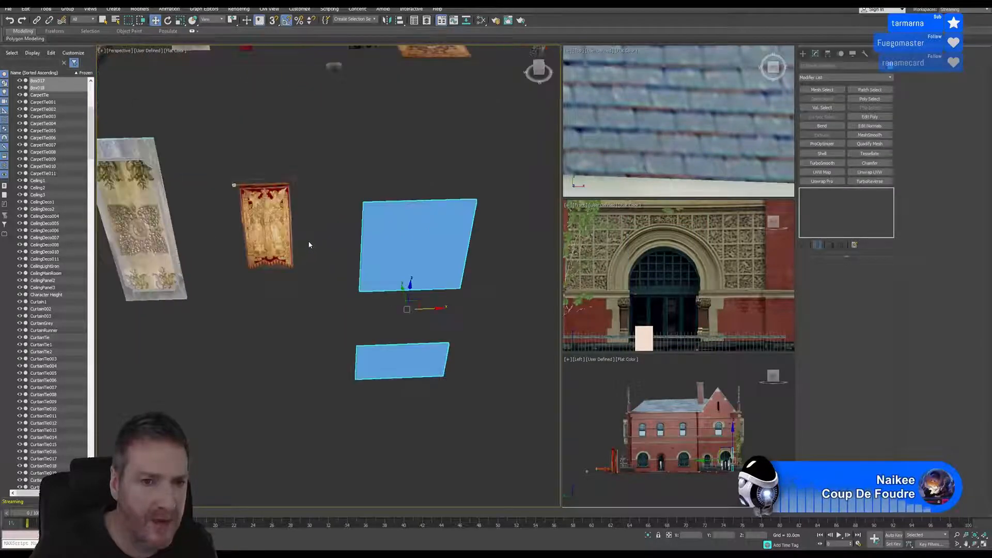
scroll(613, 114, down, 10)
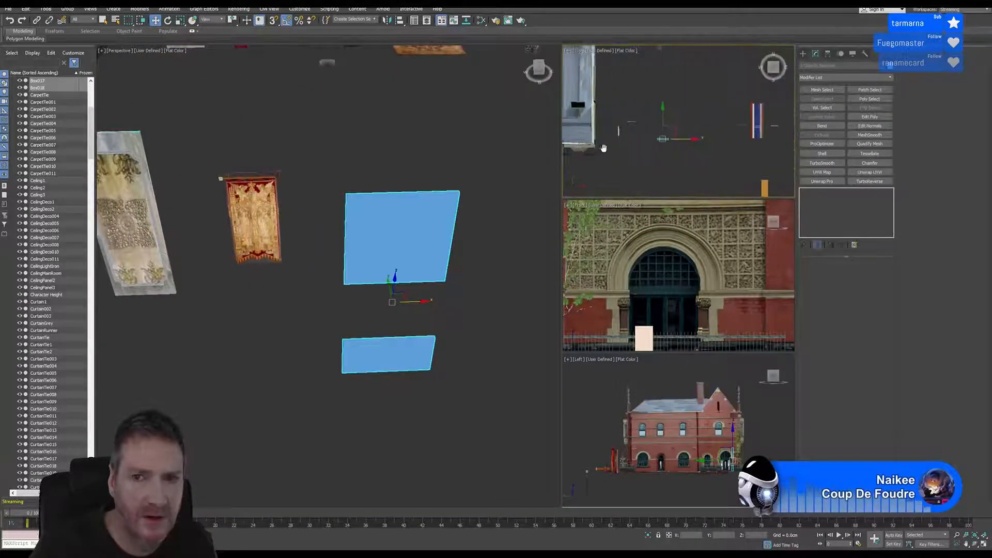
scroll(675, 128, up, 5)
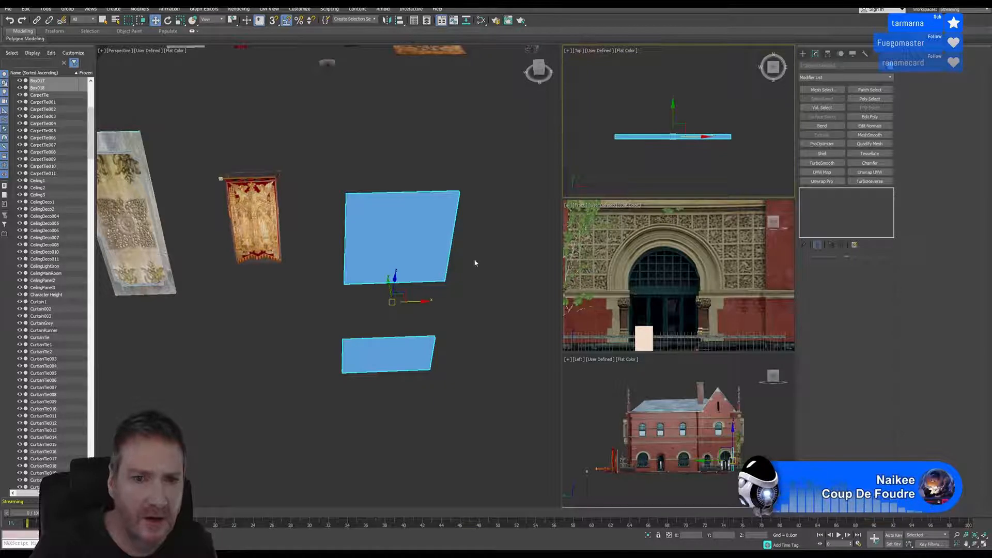
middle_drag(473, 259, 479, 304)
middle_drag(274, 186, 312, 217)
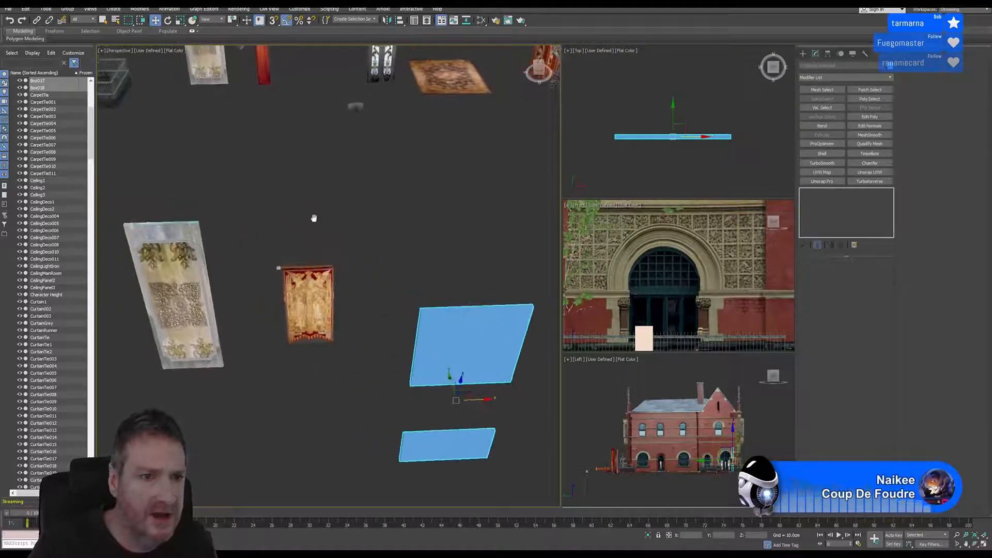
scroll(165, 297, up, 5)
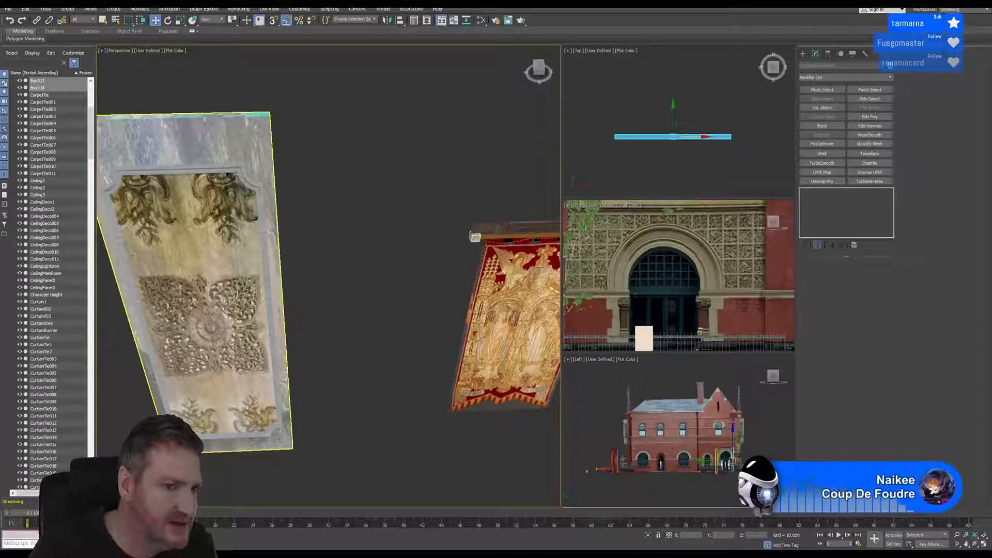
scroll(336, 266, down, 3)
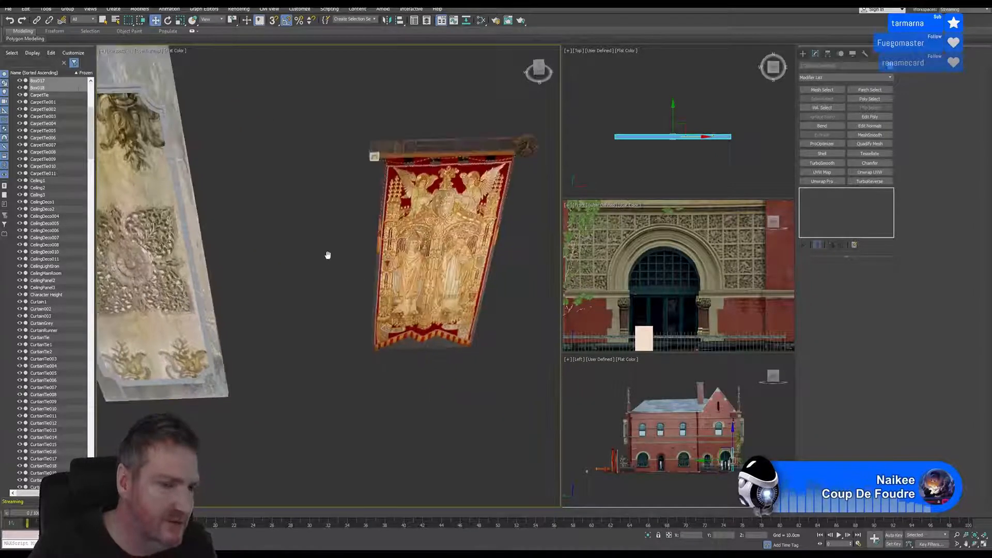
scroll(271, 199, down, 4)
scroll(272, 210, down, 4)
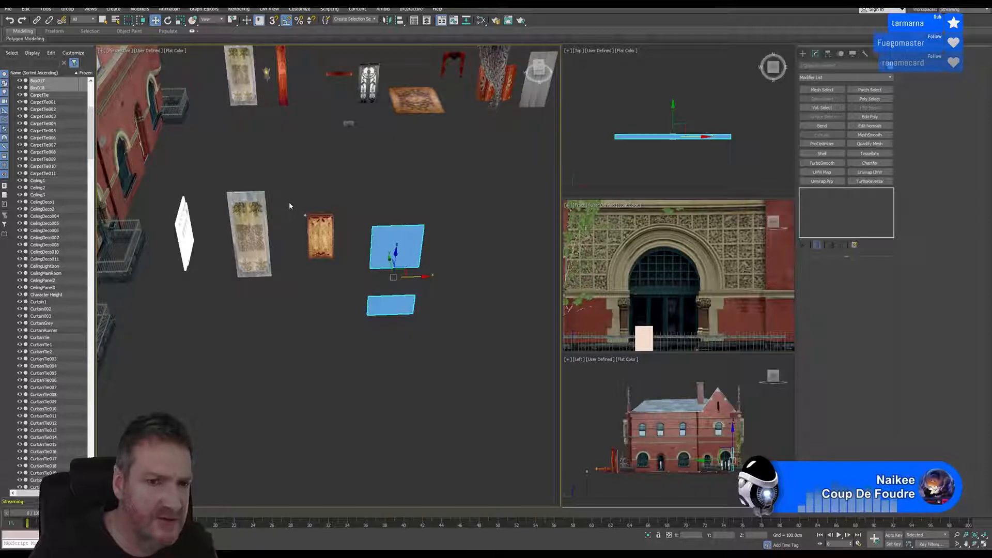
middle_drag(290, 205, 314, 155)
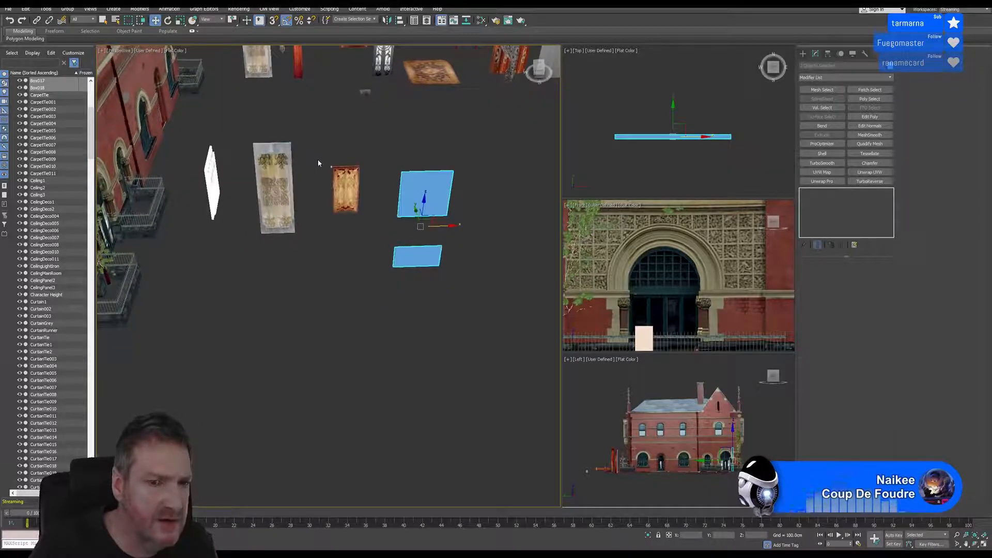
scroll(318, 163, up, 2)
Select the ornate wall panel's top moulding, upper-right corner moulding and right side moulding as elements
click(314, 153)
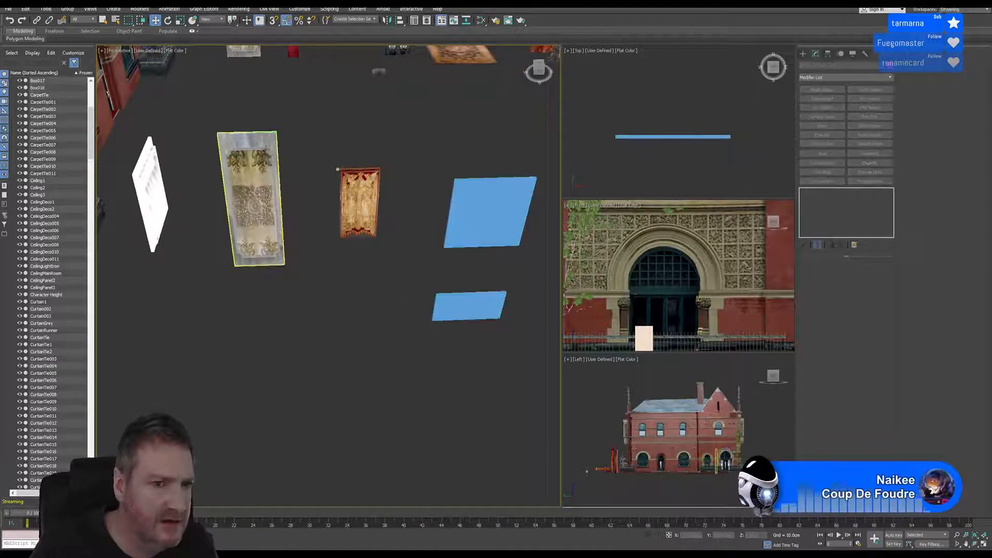
scroll(265, 149, up, 2)
click(282, 148)
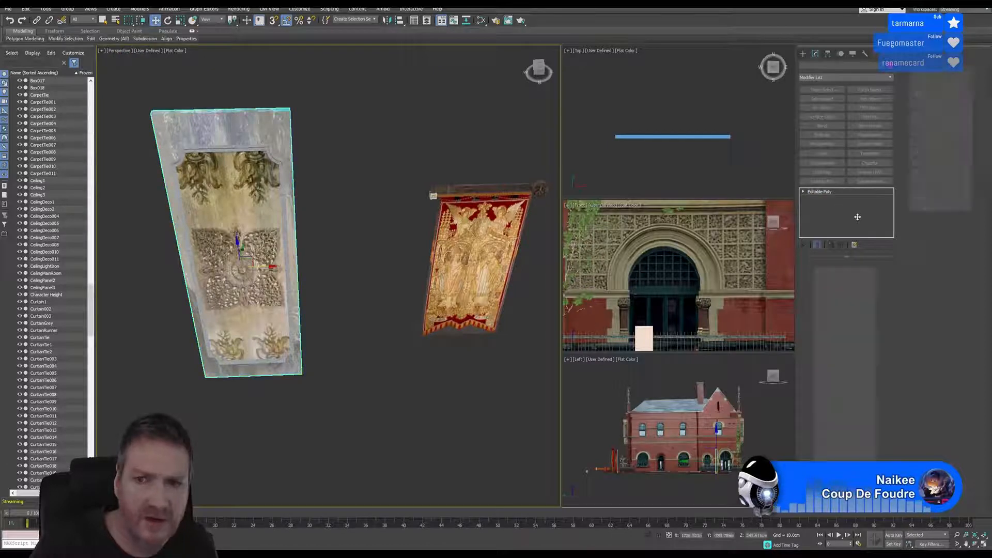
click(862, 273)
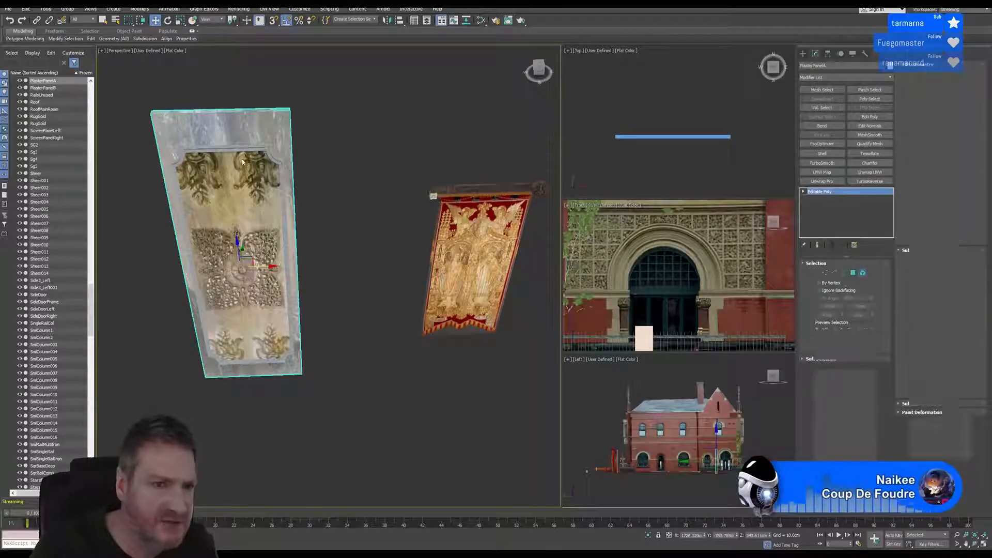
click(239, 244)
click(228, 147)
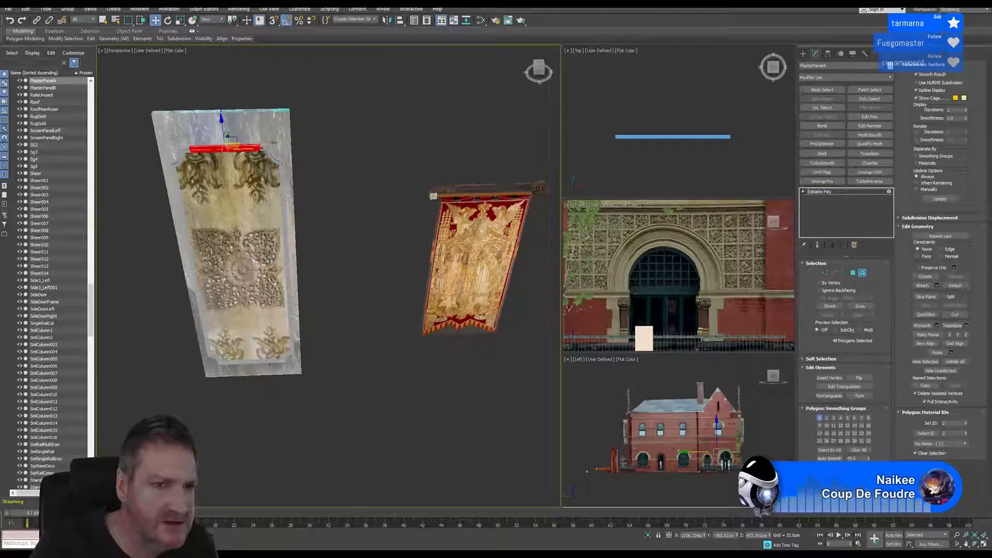
click(200, 152)
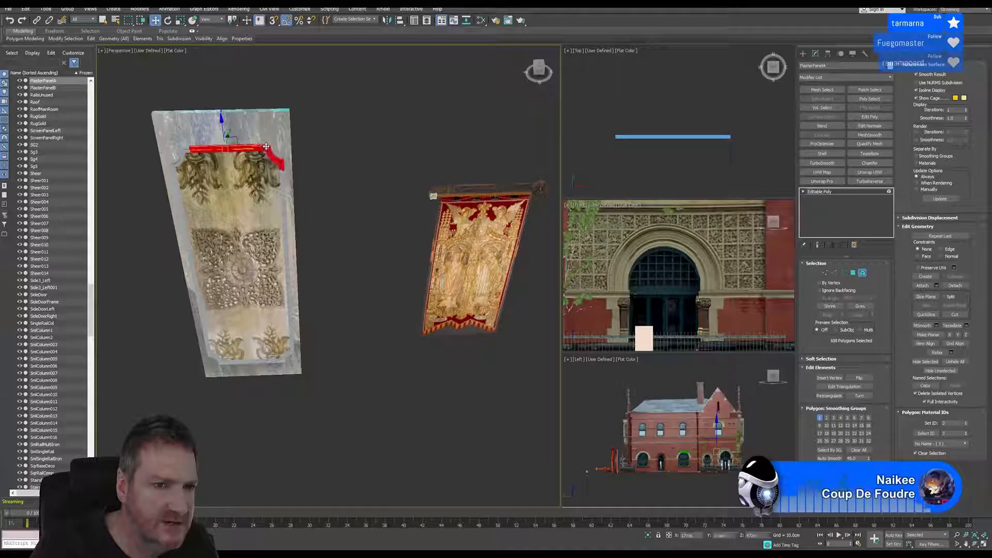
ctrl+click(283, 185)
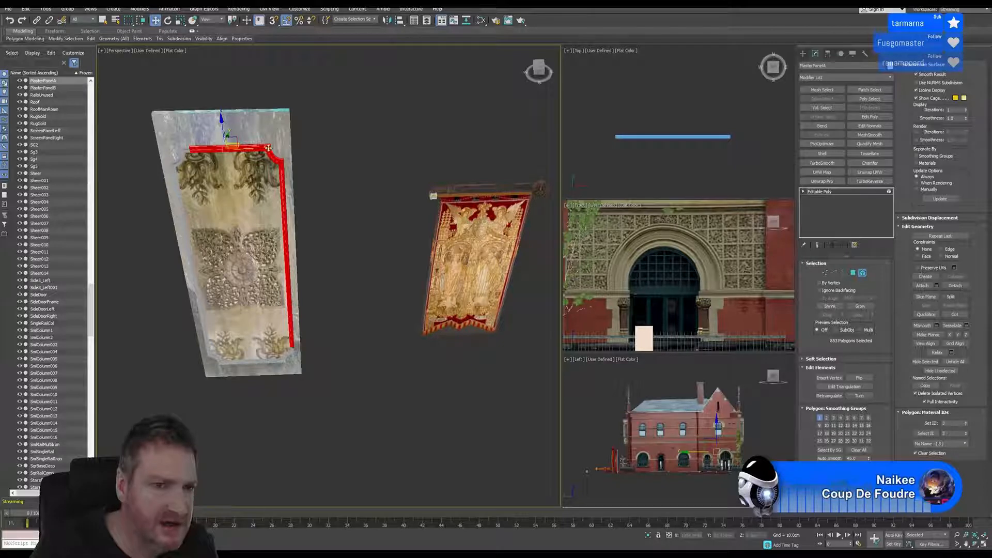
Detach the selected moulding pieces from the ornate wall panel as a separate object
middle_drag(370, 246, 292, 246)
scroll(257, 243, down, 2)
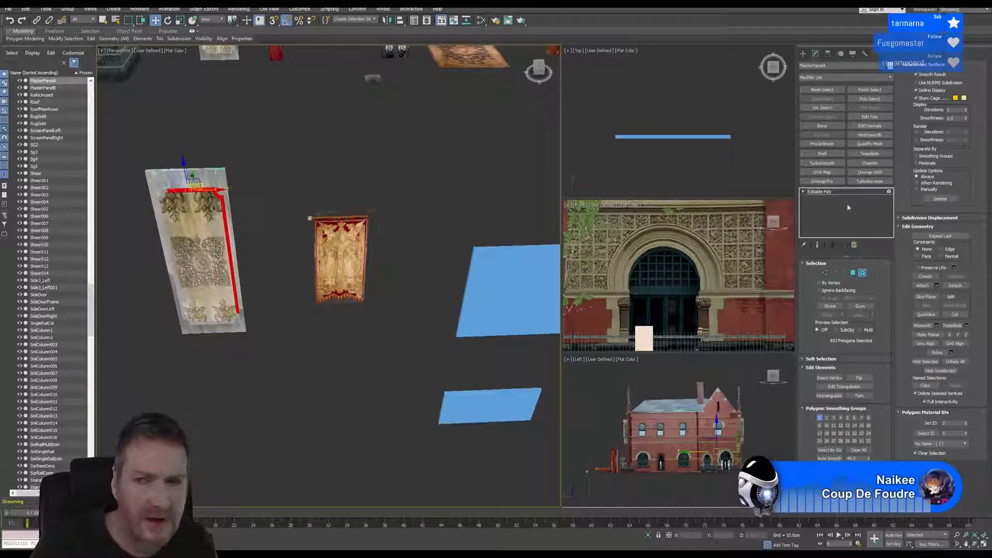
click(954, 286)
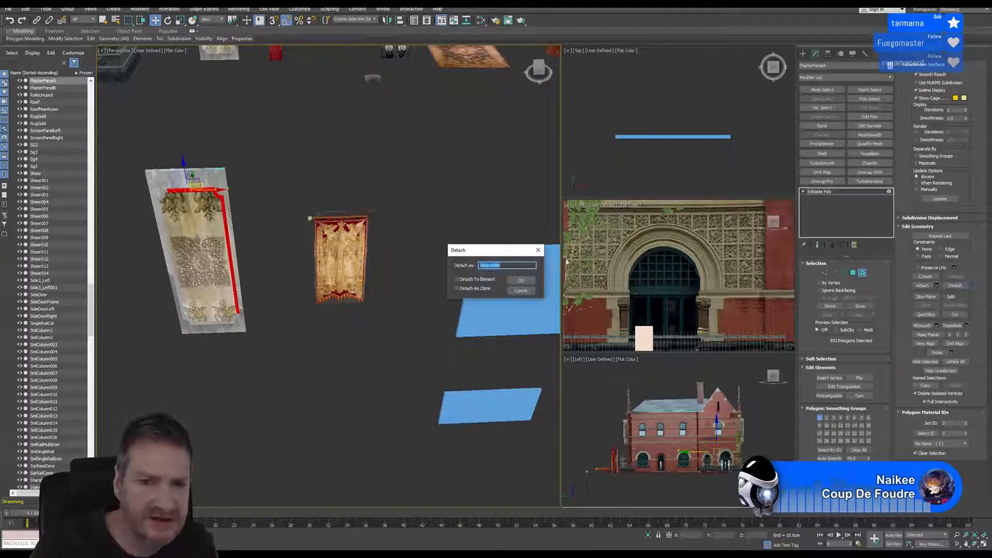
click(521, 280)
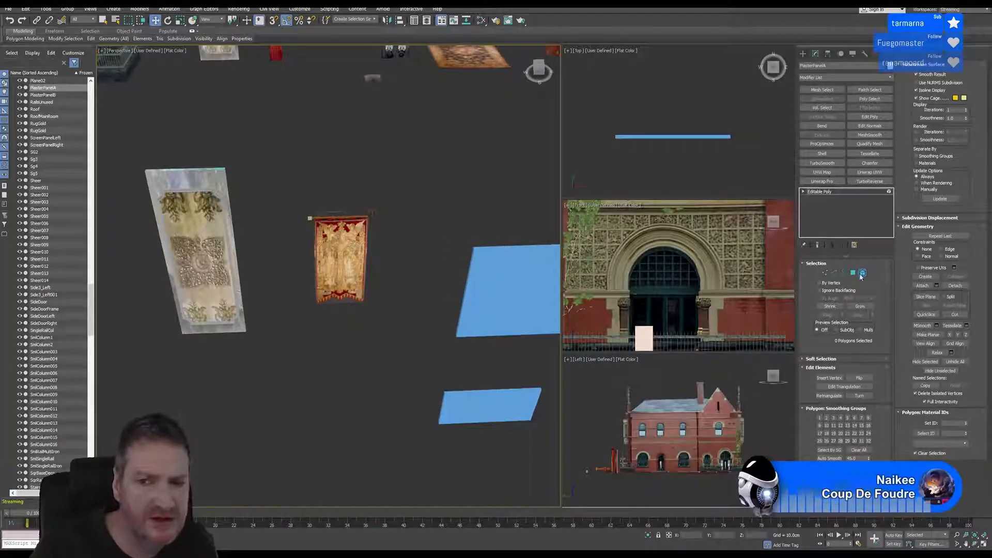
Move the detached moulding object off the ornate wall panel and place it in front of the two blue panel boxes
click(334, 167)
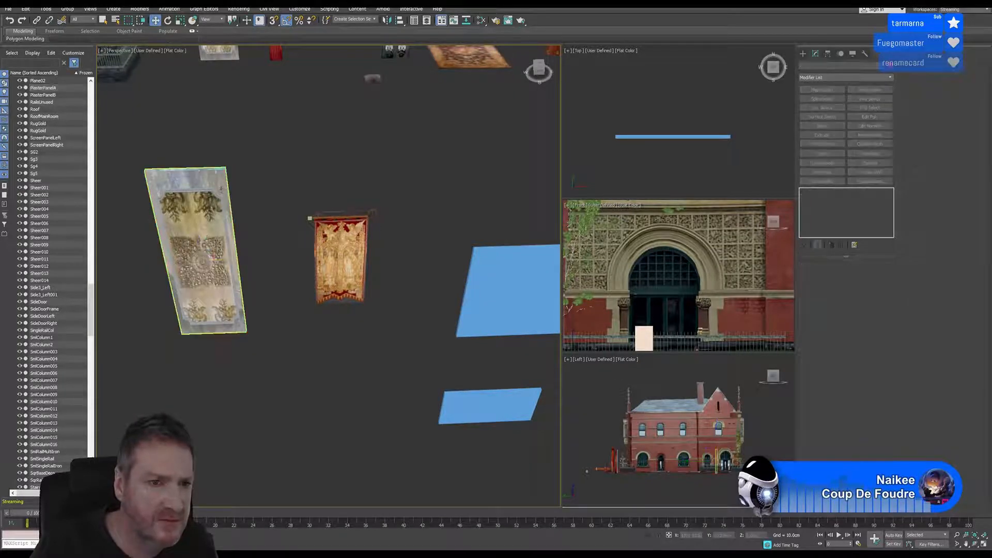
click(215, 189)
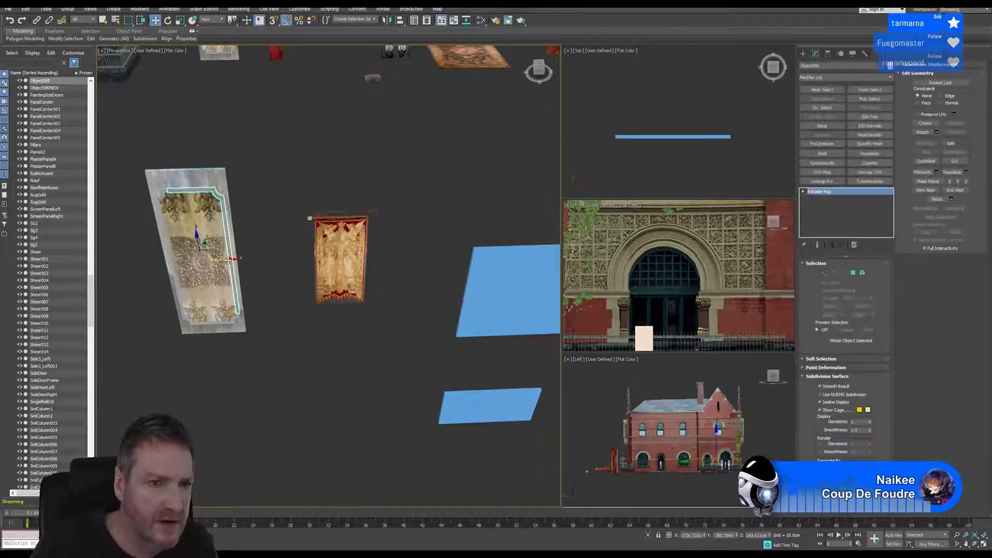
drag(235, 259, 421, 253)
scroll(646, 140, down, 4)
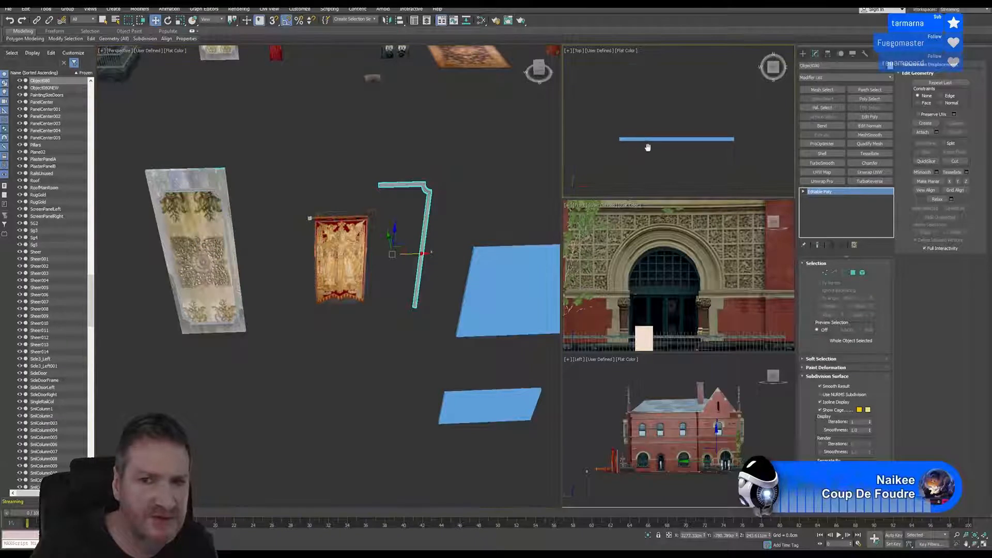
middle_drag(646, 135, 658, 154)
drag(637, 73, 699, 169)
middle_drag(457, 284, 357, 241)
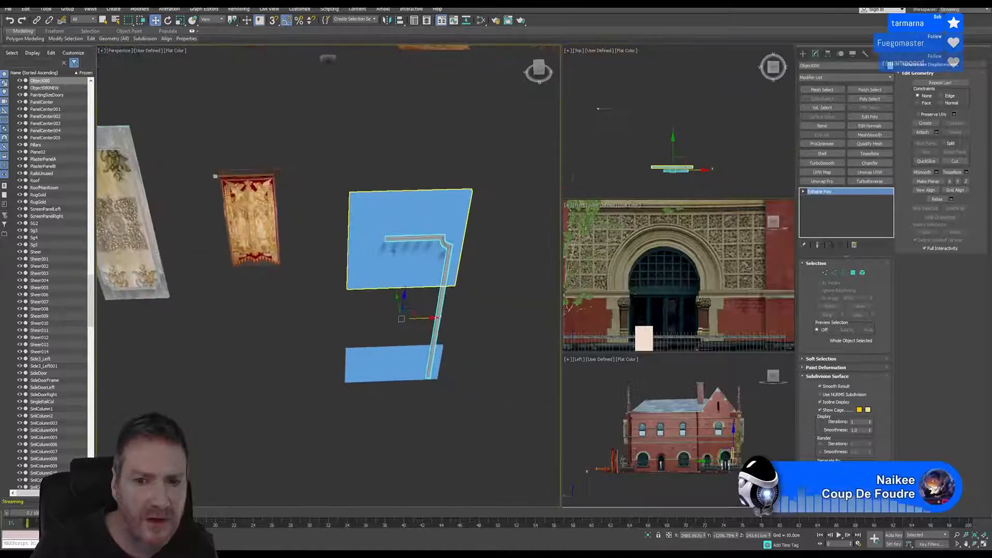
In an enlarged front view, position the moulding so its curved corner sits just inside the upper box's upper-right corner
middle_drag(739, 264, 619, 273)
scroll(626, 263, down, 4)
scroll(680, 268, up, 4)
middle_drag(678, 267, 672, 290)
click(985, 546)
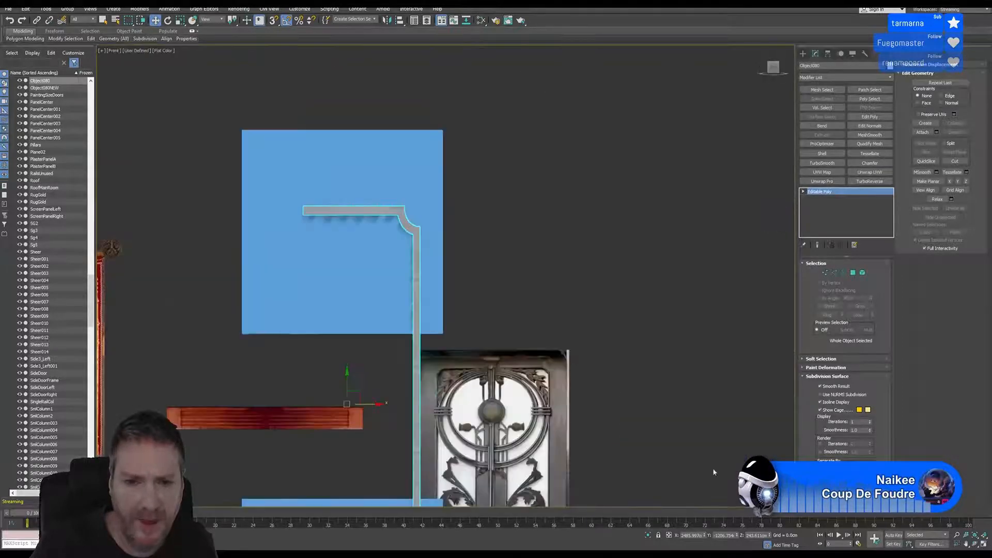
drag(351, 367, 385, 337)
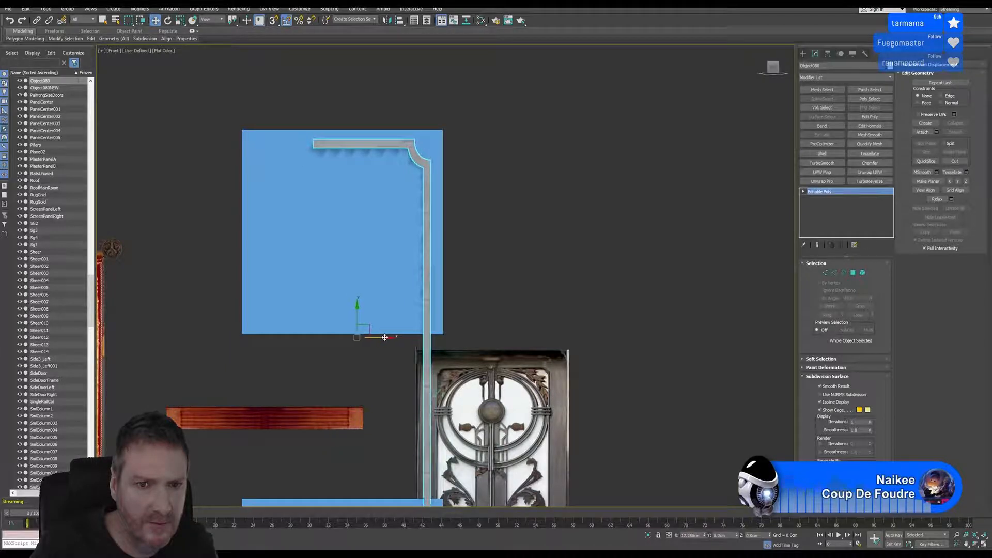
middle_drag(454, 256, 455, 240)
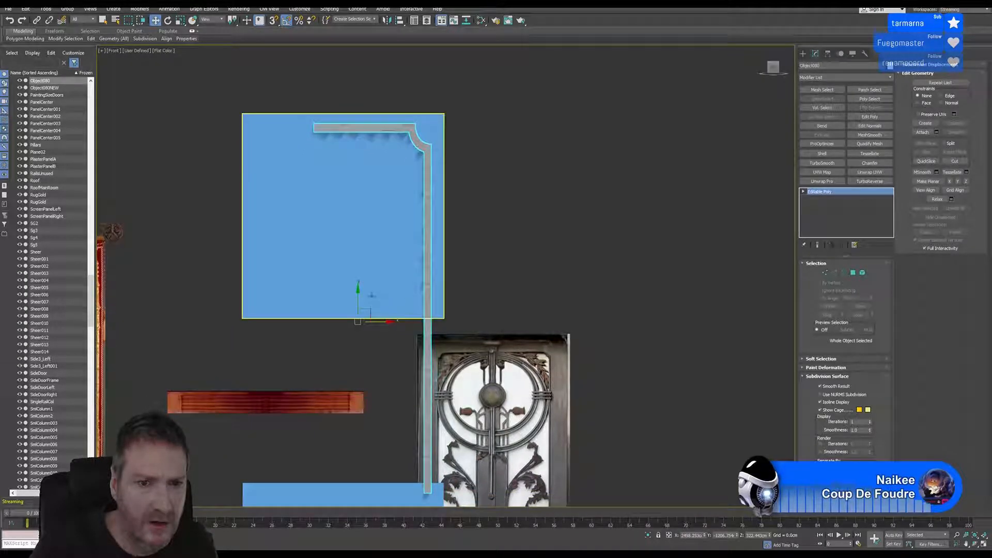
drag(359, 297, 359, 294)
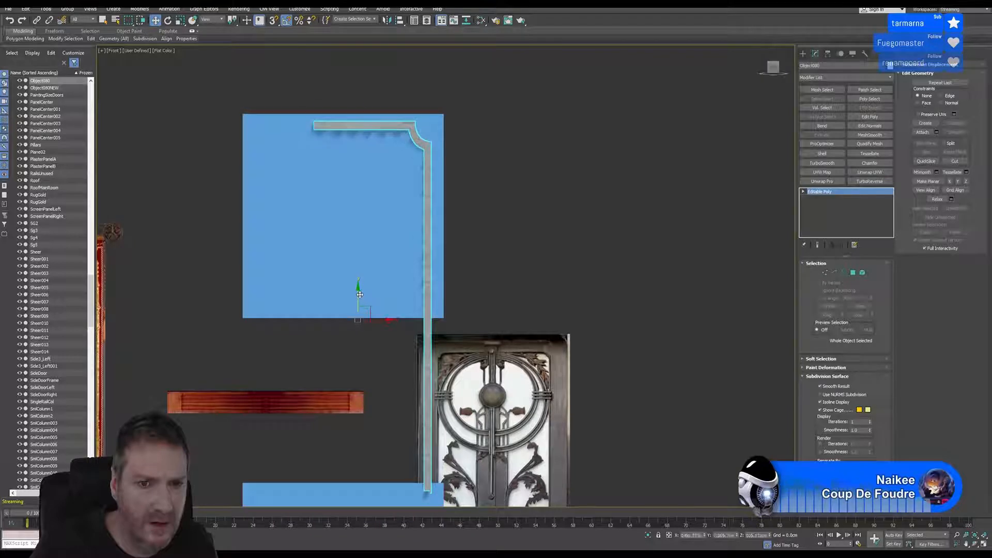
middle_drag(499, 172, 507, 185)
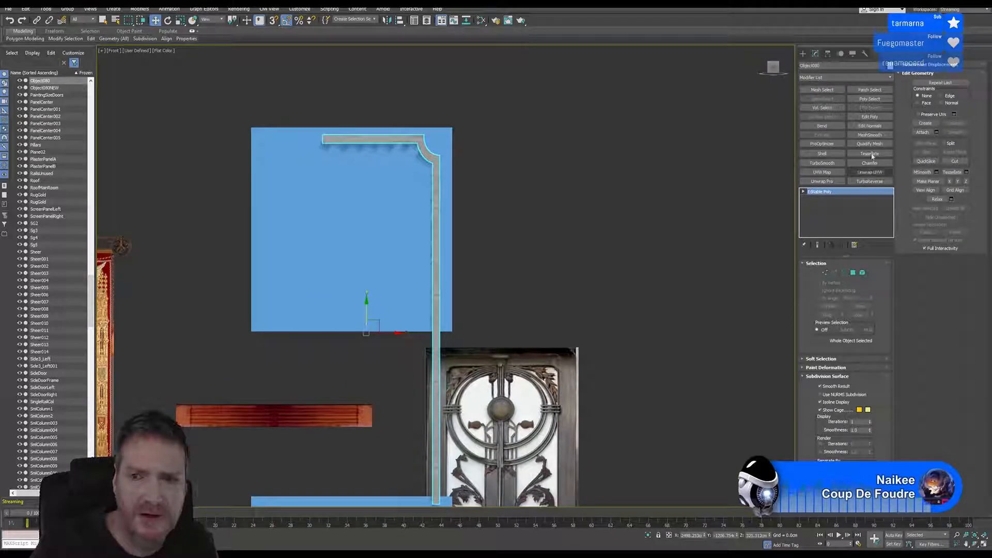
Detach the moulding's curved corner element as a cloned separate object, then exit element editing and clear the selection
click(862, 273)
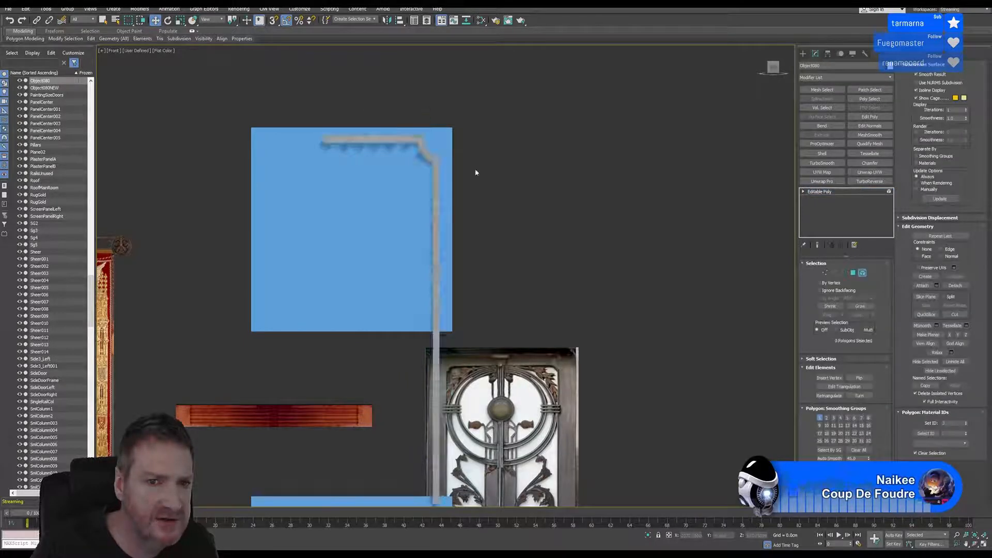
click(417, 149)
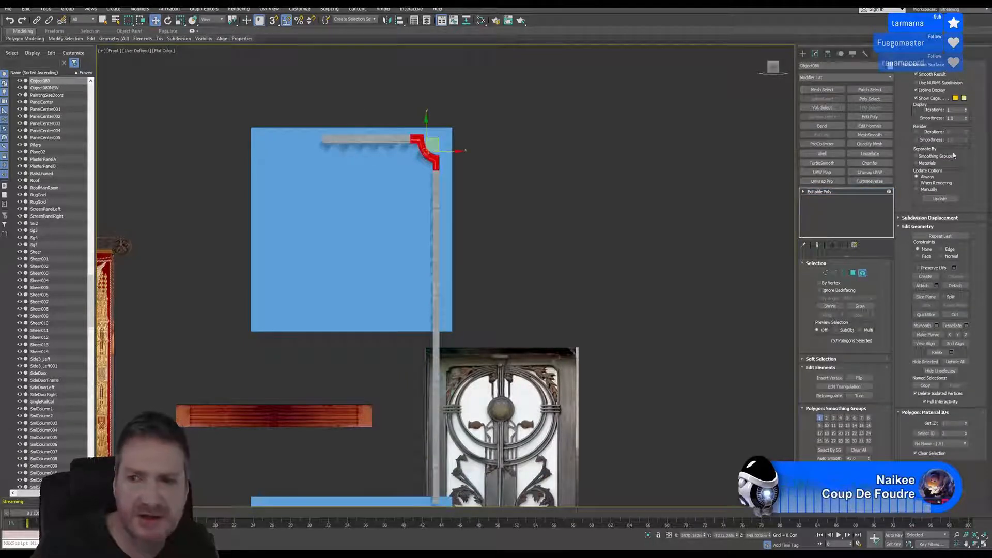
click(955, 285)
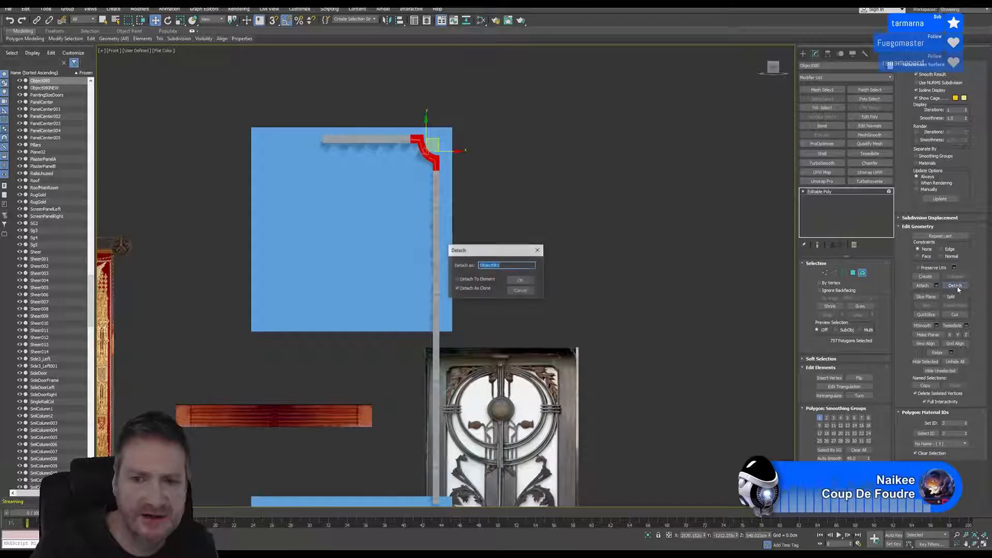
click(521, 280)
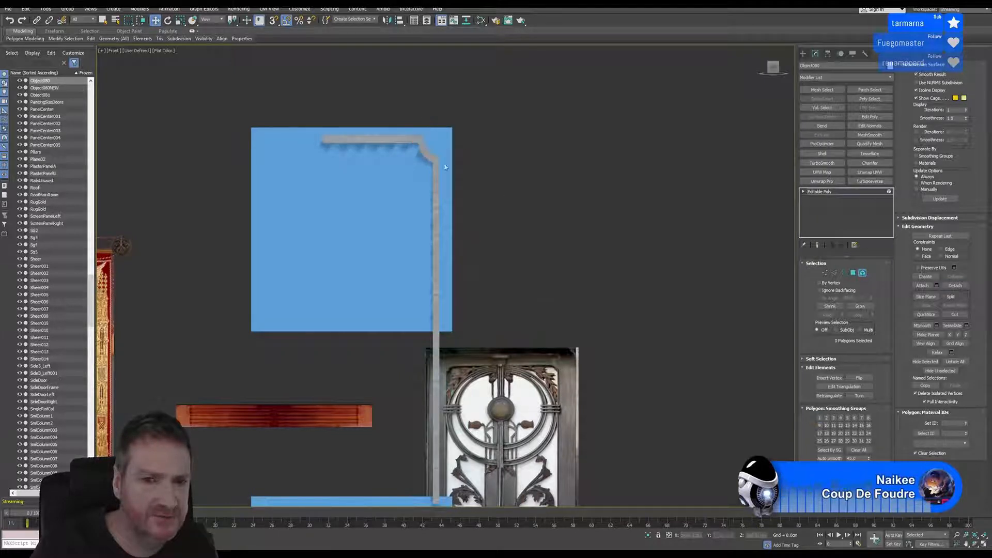
click(862, 277)
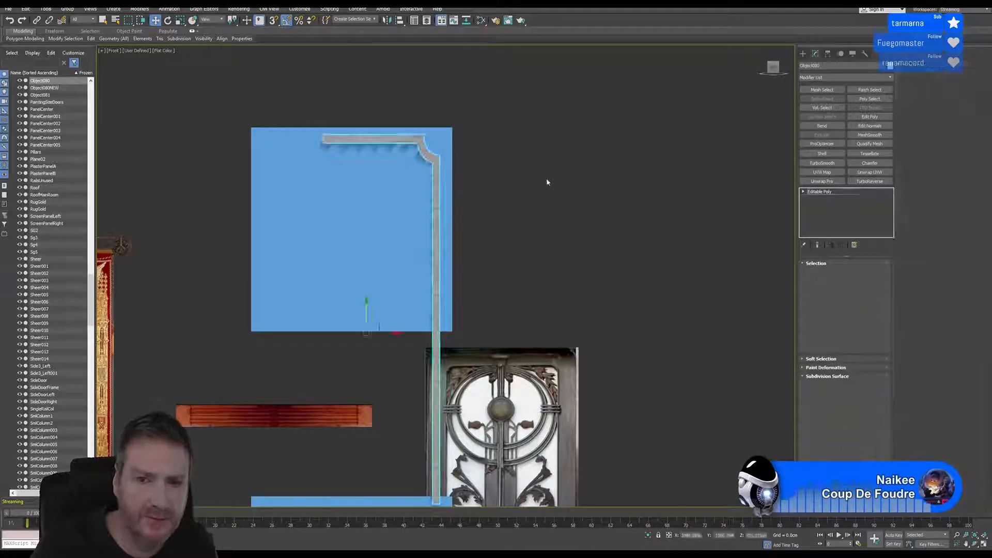
click(547, 177)
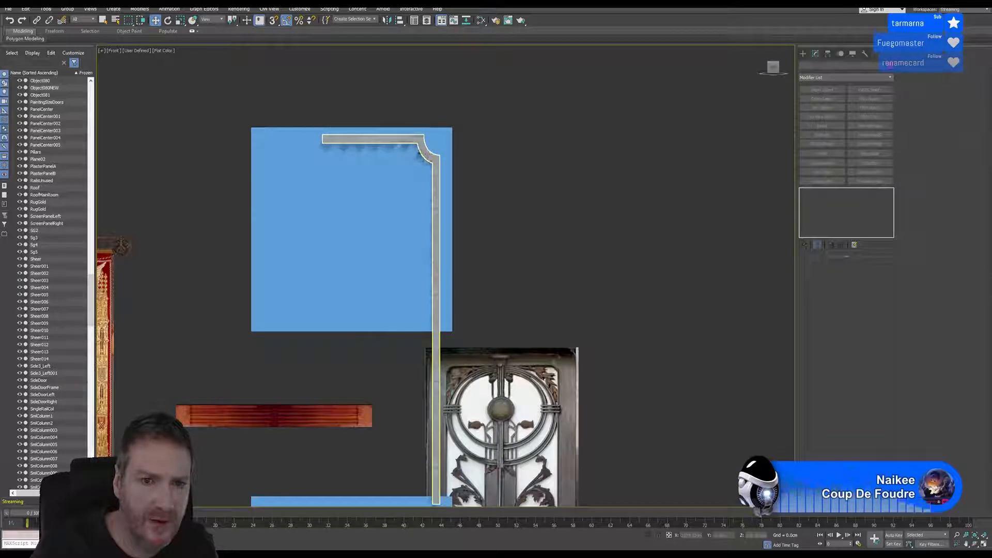
Shift the original moulding along negative X, clear of the cloned corner piece
scroll(410, 148, up, 4)
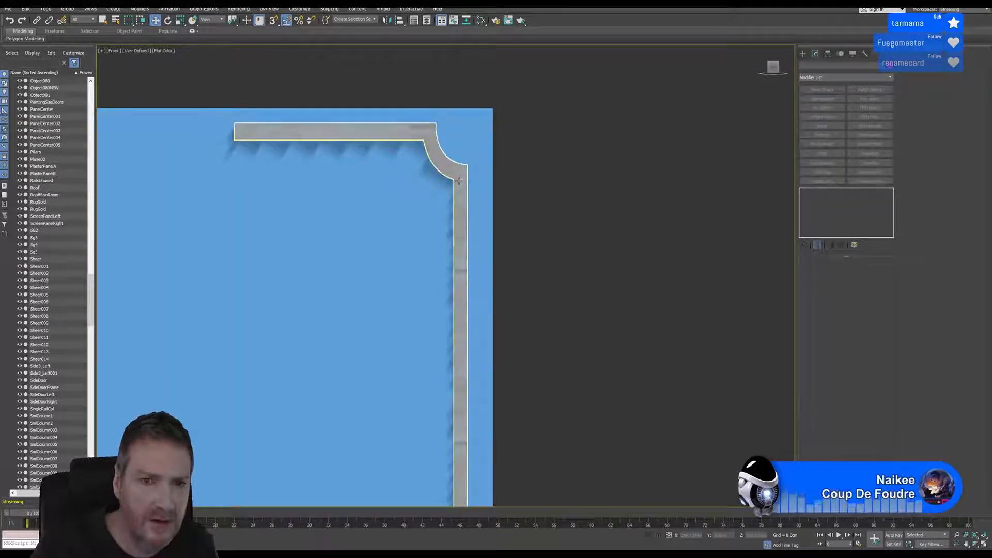
click(458, 180)
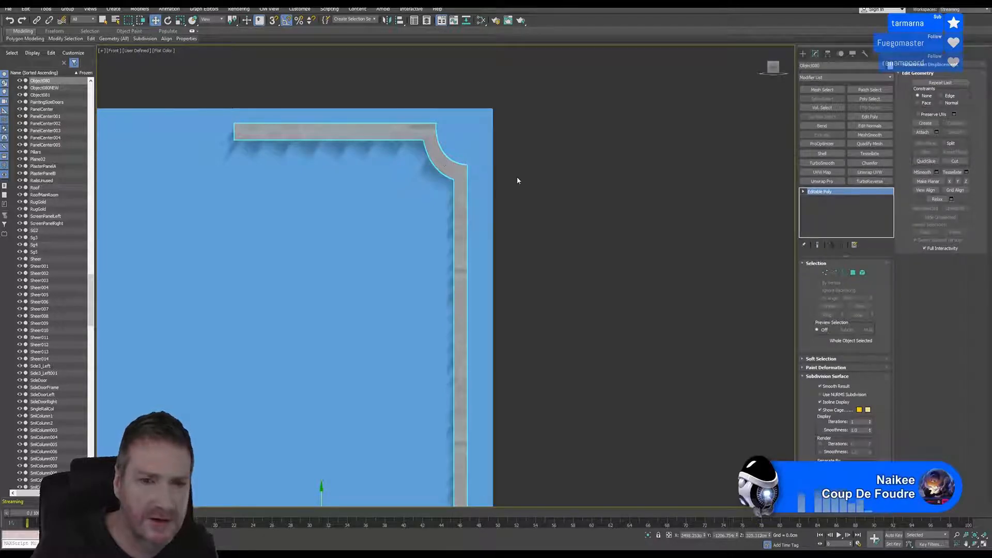
scroll(537, 213, down, 2)
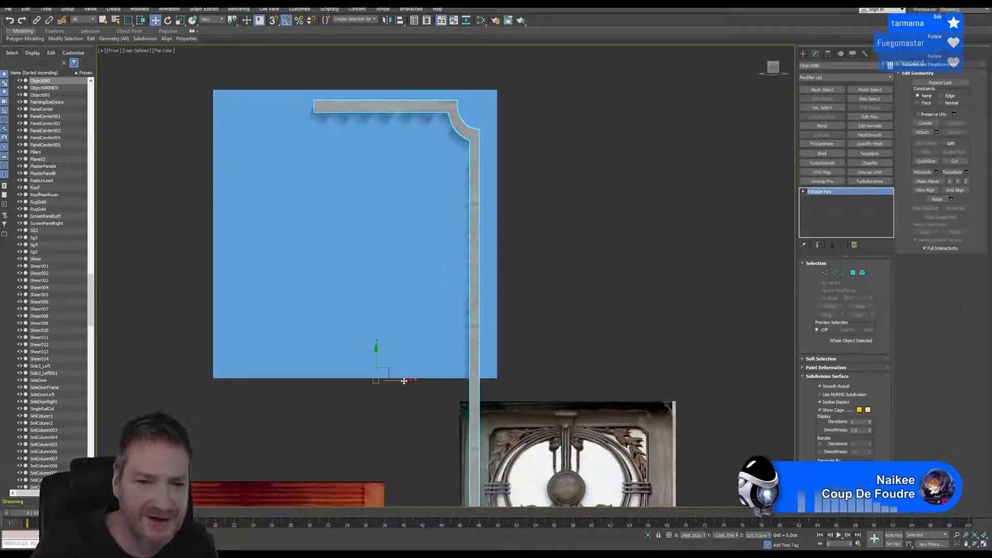
drag(387, 378, 374, 378)
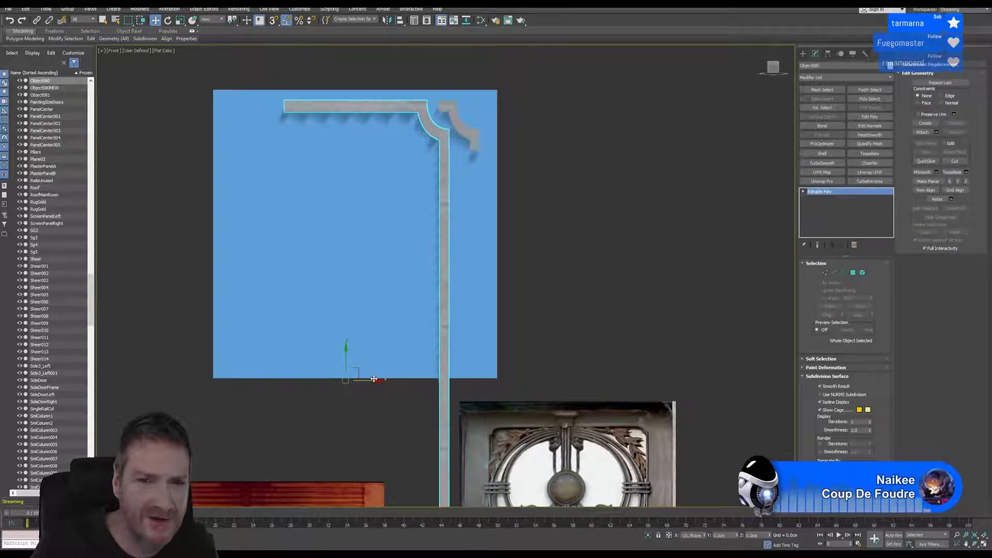
Mirror the cloned corner piece across the X axis with No Clone
click(463, 124)
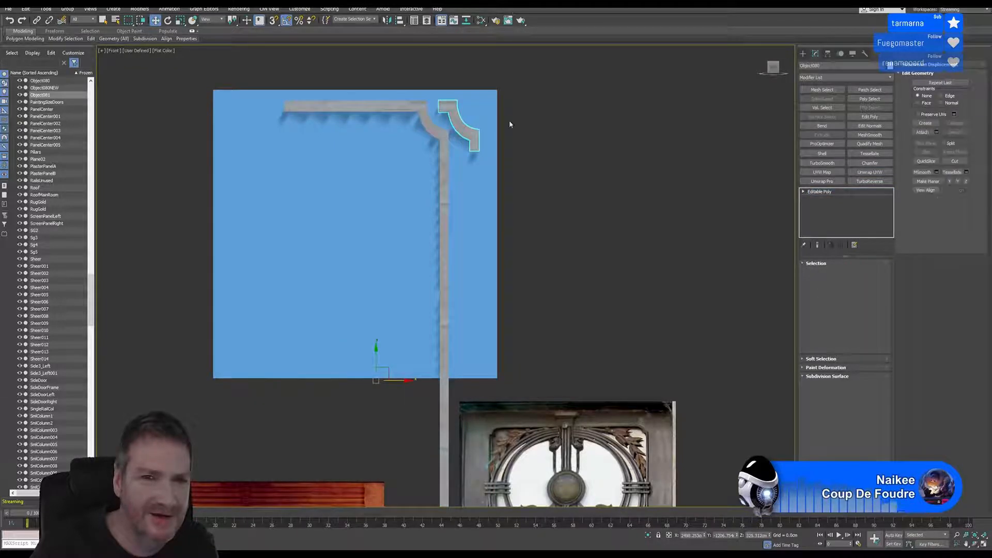
click(387, 21)
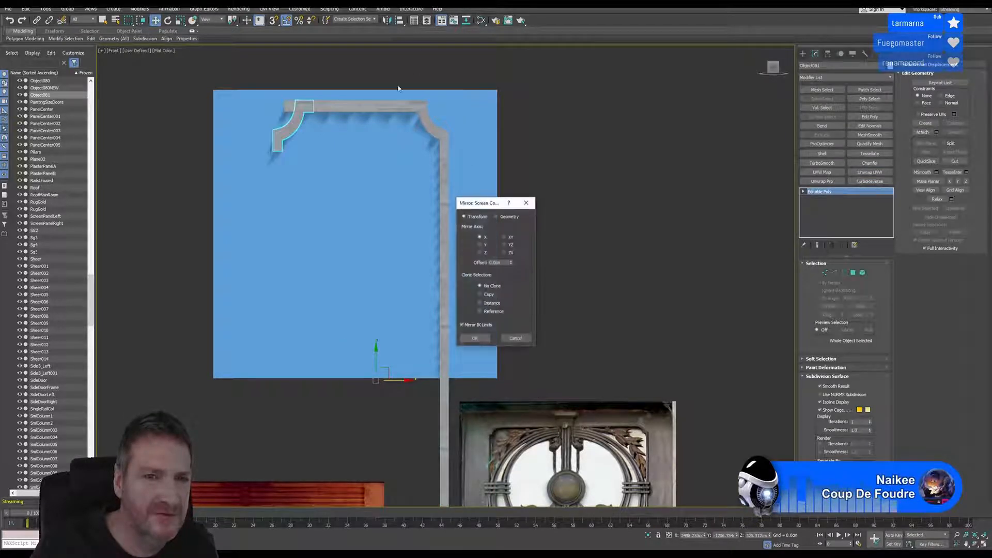
click(474, 339)
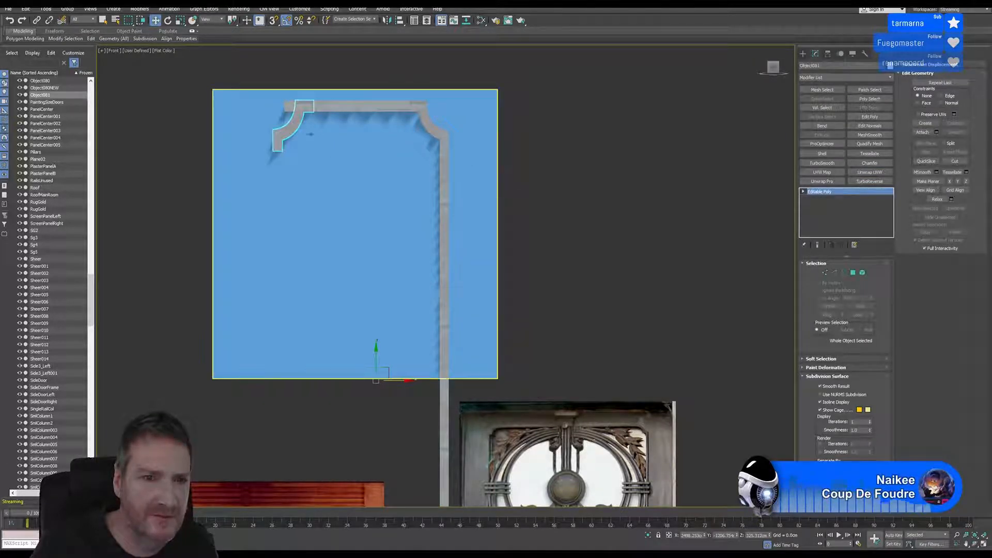
Center the mirrored corner piece's pivot to the object and move the piece along X into the upper box's upper-left corner
click(828, 55)
click(851, 109)
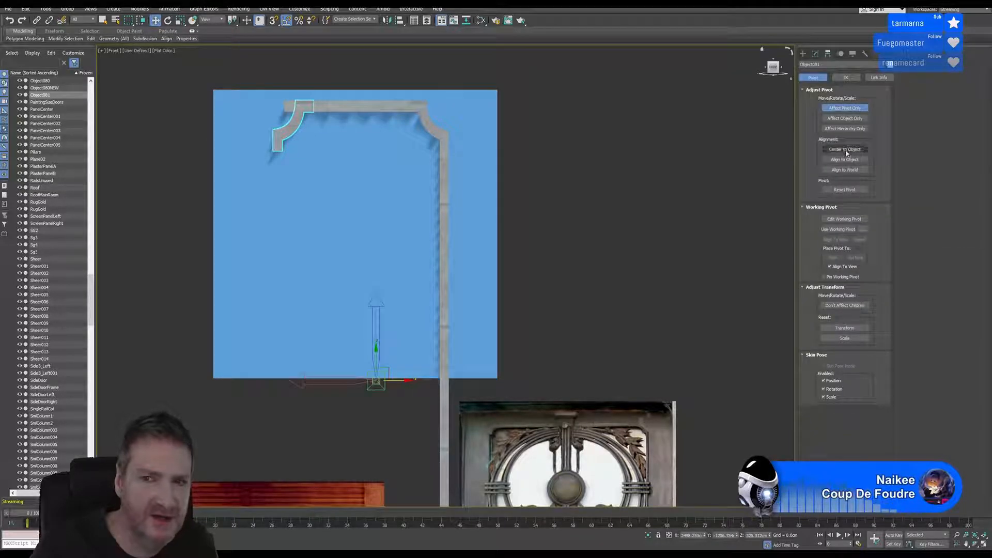
click(844, 149)
click(852, 112)
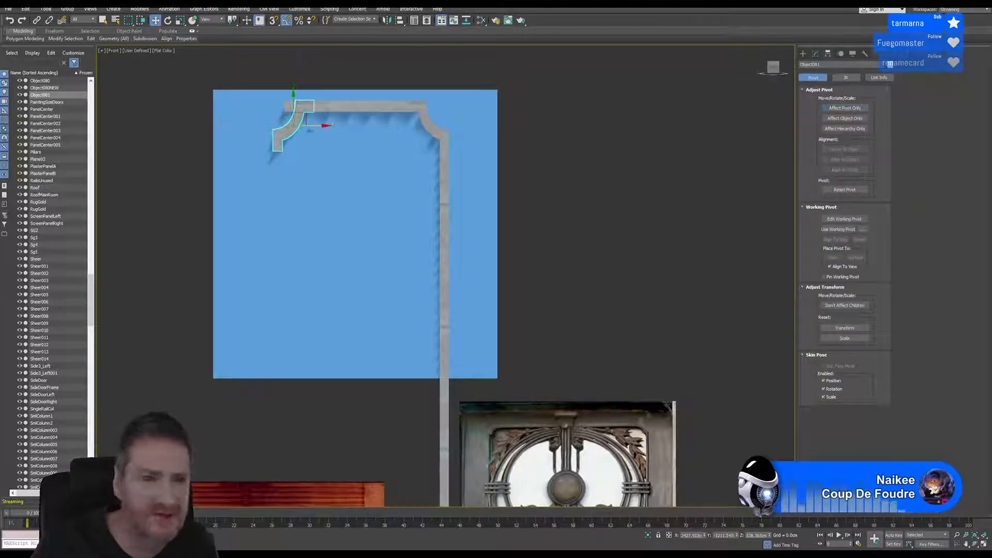
middle_drag(366, 196, 436, 248)
scroll(374, 173, up, 3)
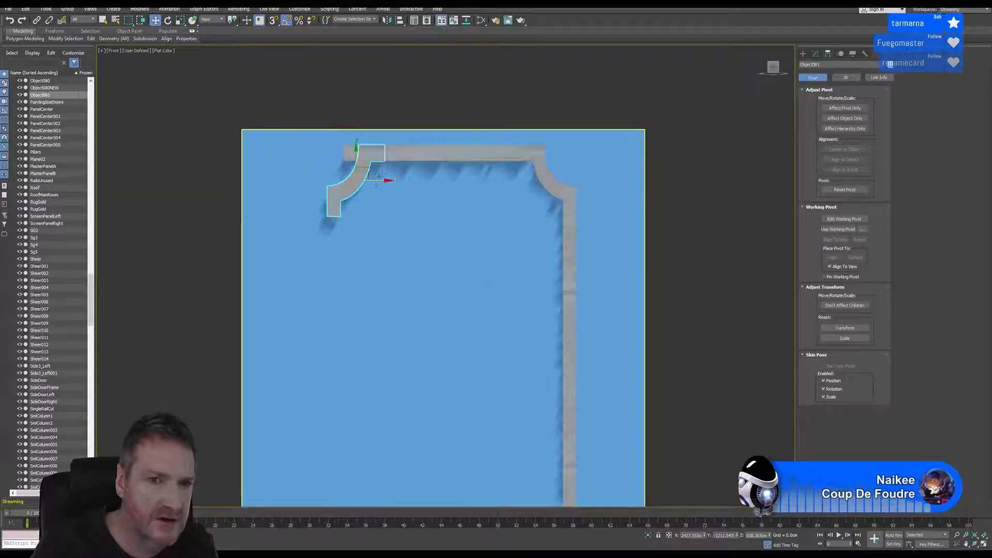
drag(375, 184, 314, 186)
Move the original moulding along X until its side piece sits near the upper box's right edge
click(481, 154)
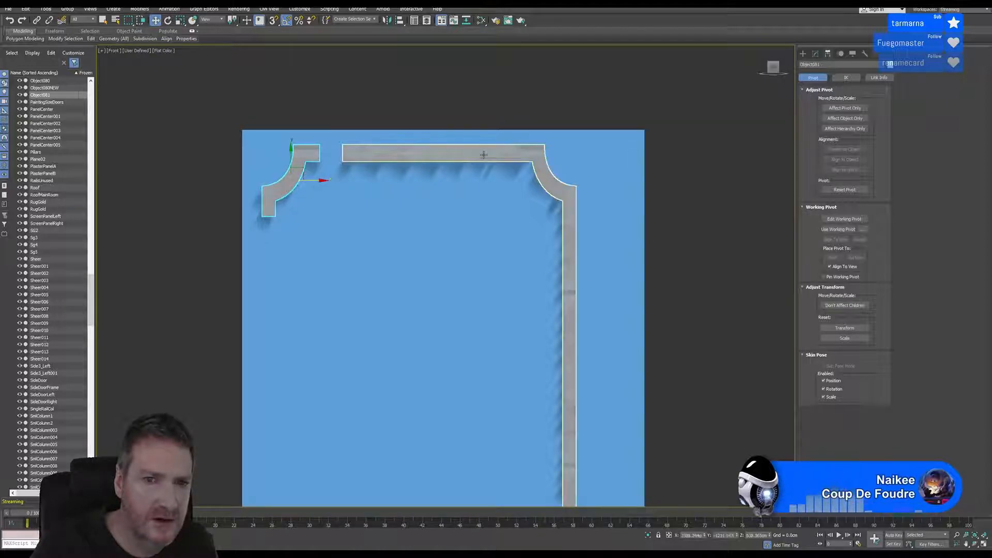
scroll(512, 293, down, 2)
middle_drag(512, 293, 499, 245)
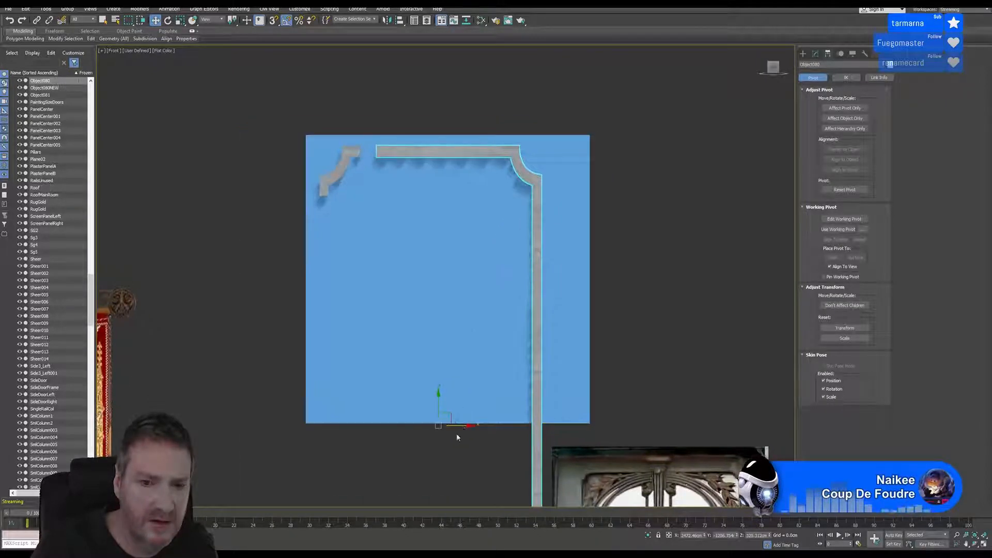
drag(462, 428, 500, 422)
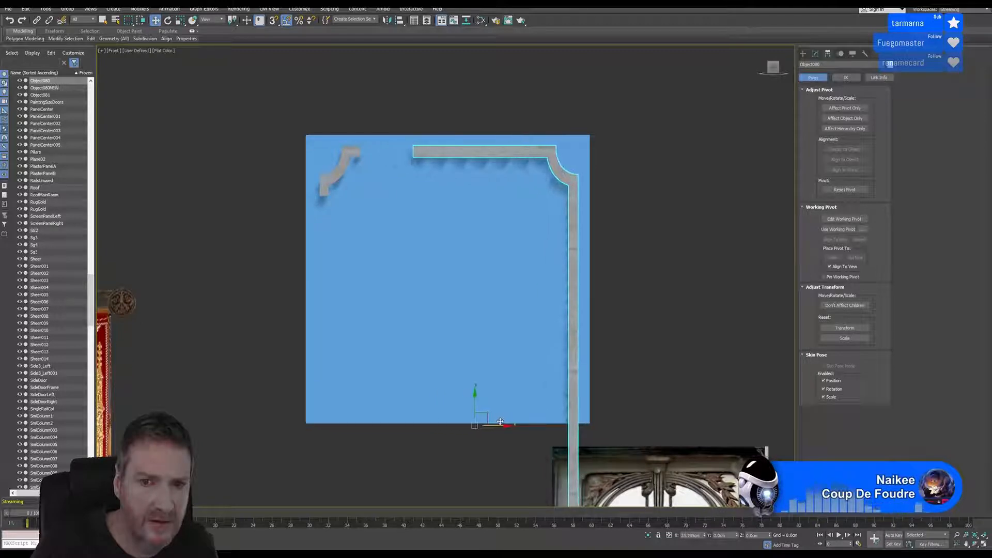
Using the ornate panel's margins as reference, lower the original moulding and the mirrored corner piece slightly from the upper box's top edge
middle_drag(217, 389, 338, 319)
scroll(285, 349, down, 4)
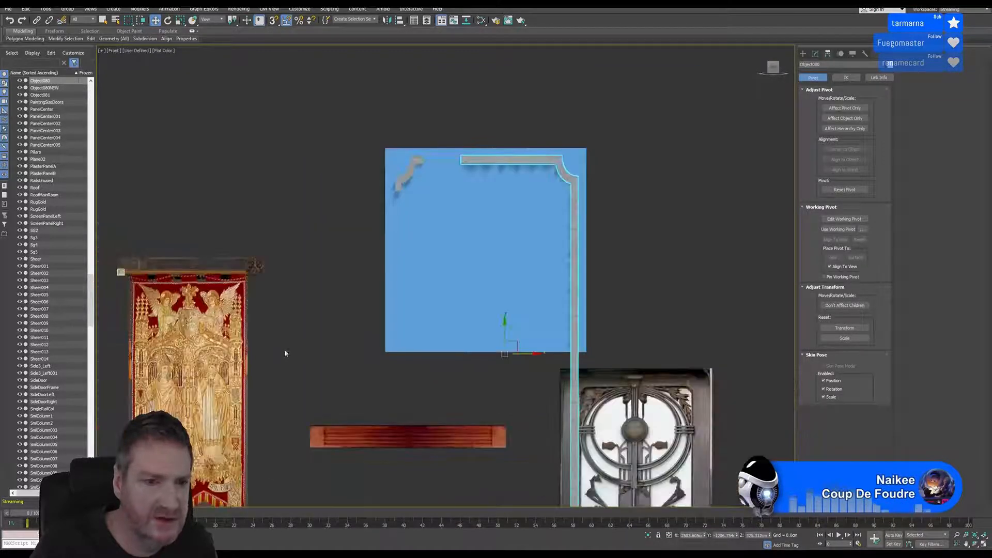
middle_drag(243, 343, 495, 263)
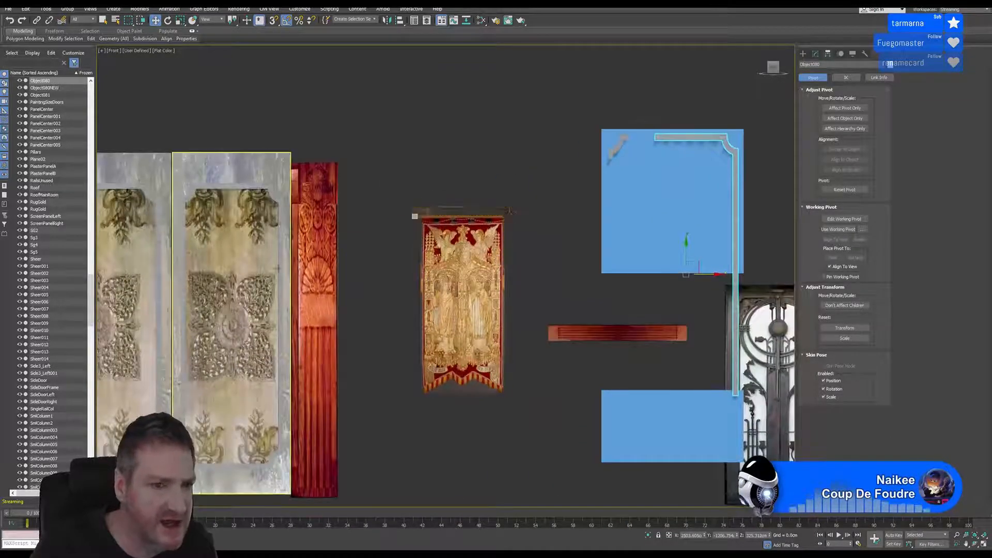
middle_drag(511, 173, 343, 188)
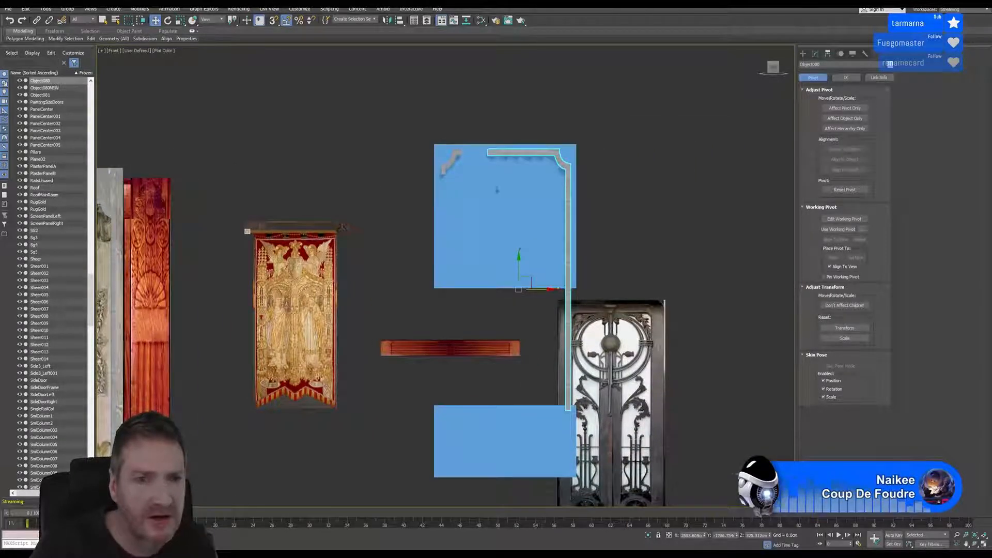
scroll(514, 171, up, 2)
middle_drag(535, 182, 531, 180)
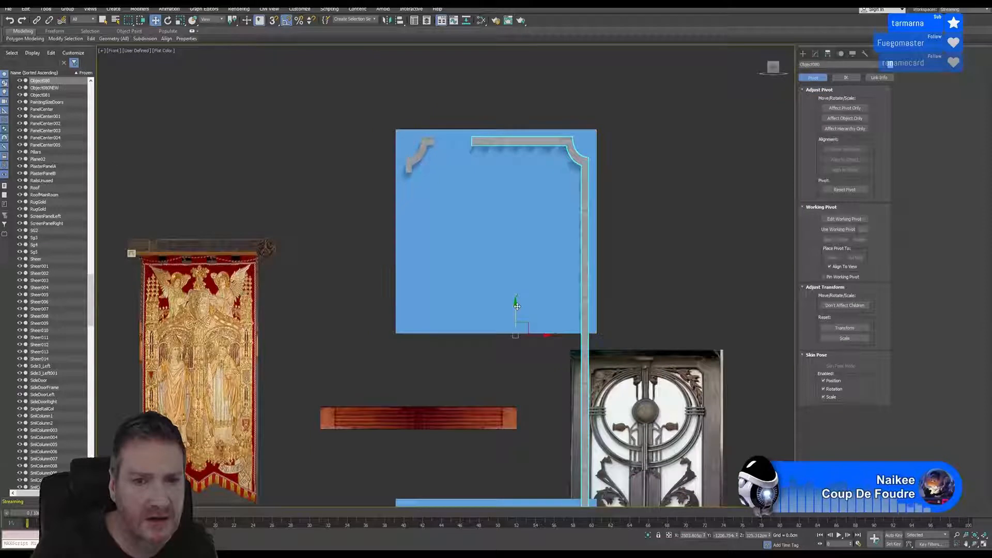
drag(516, 306, 542, 346)
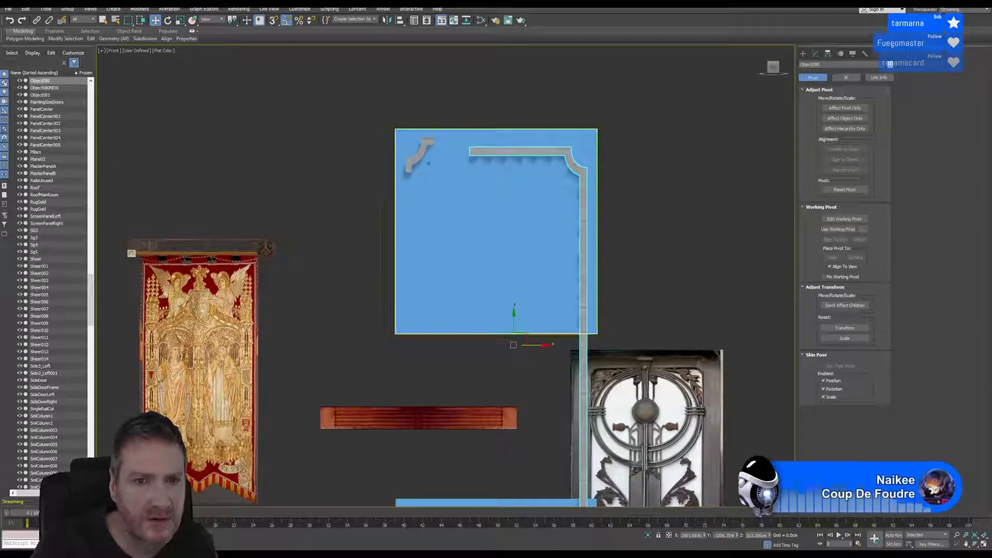
click(427, 158)
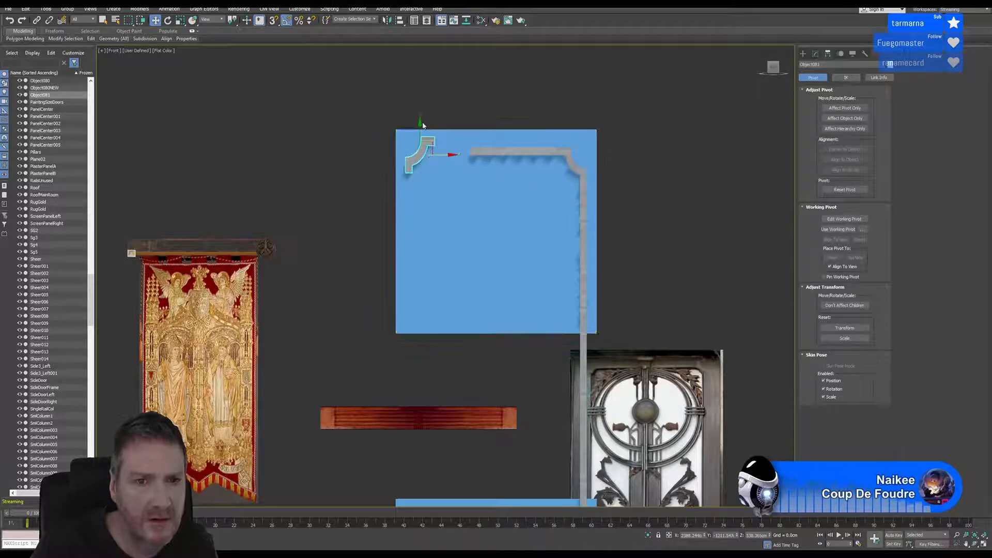
drag(420, 122, 420, 133)
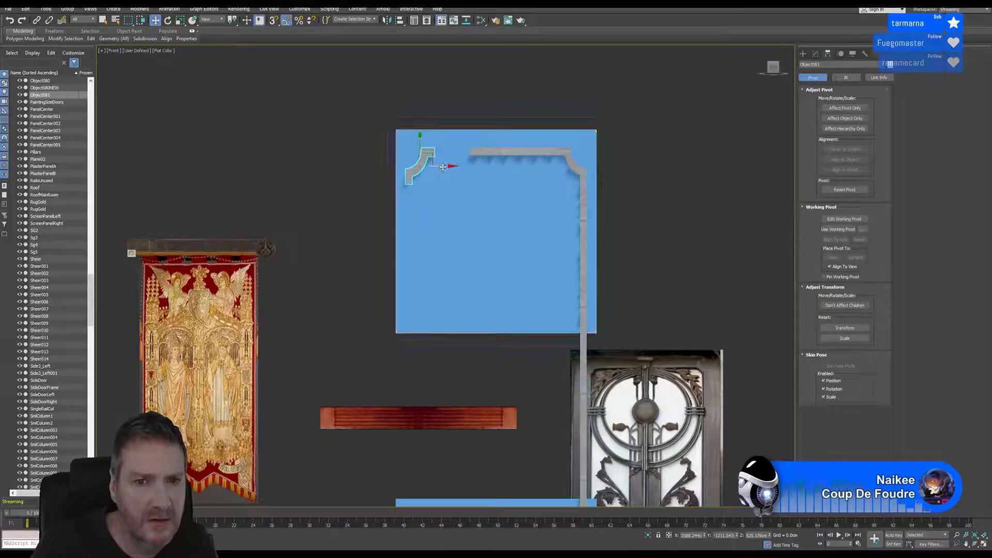
Move the upper-left corner piece and the original moulding slightly inward along X to even the upper box's side margins
drag(443, 166, 447, 166)
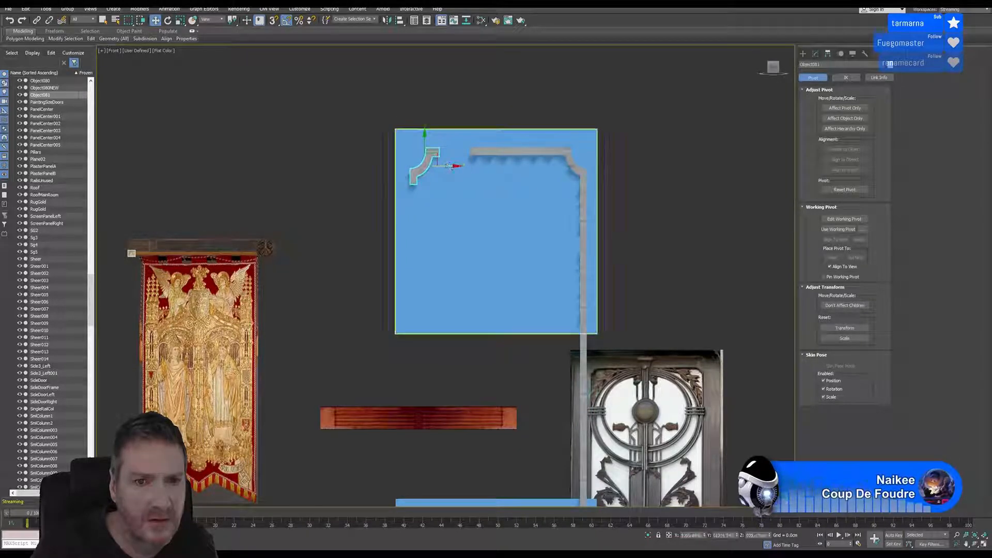
click(558, 151)
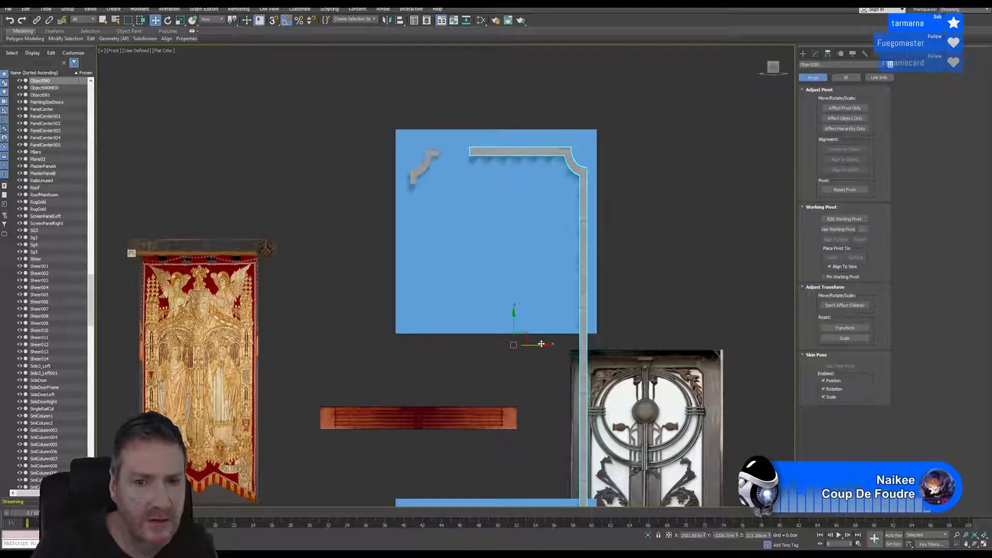
drag(541, 343, 539, 343)
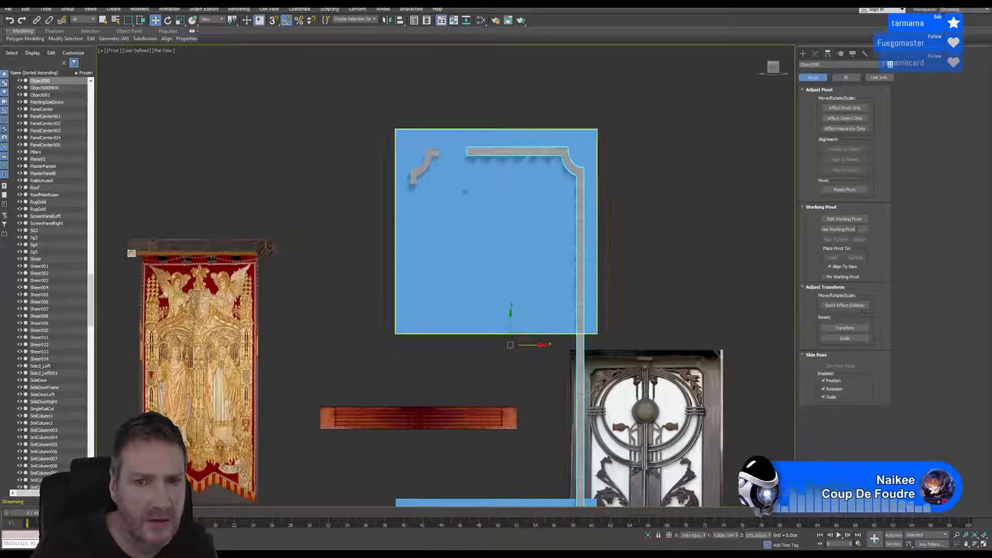
Extend the original moulding's top bar by moving its left end vertices along X to meet the upper-left corner piece
scroll(472, 168, up, 2)
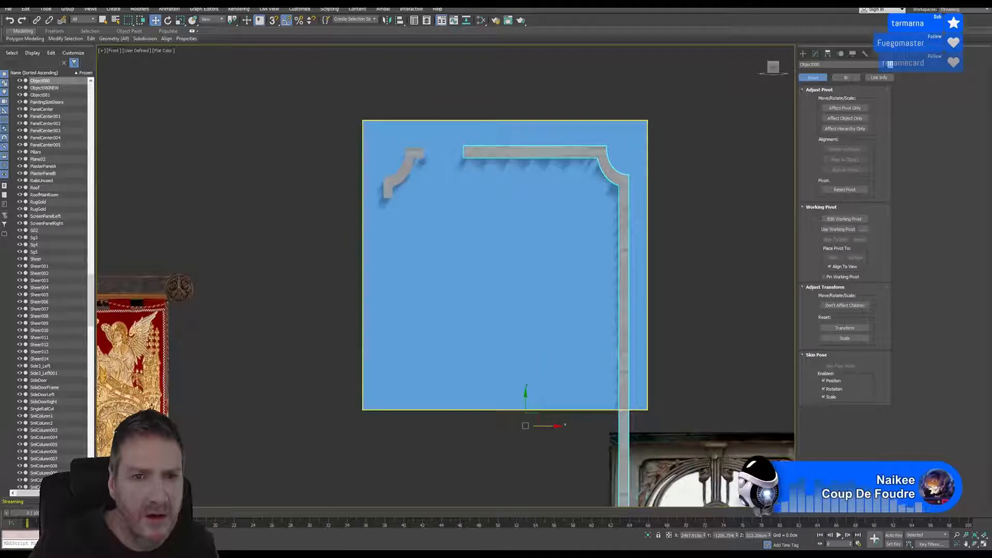
click(816, 52)
click(824, 274)
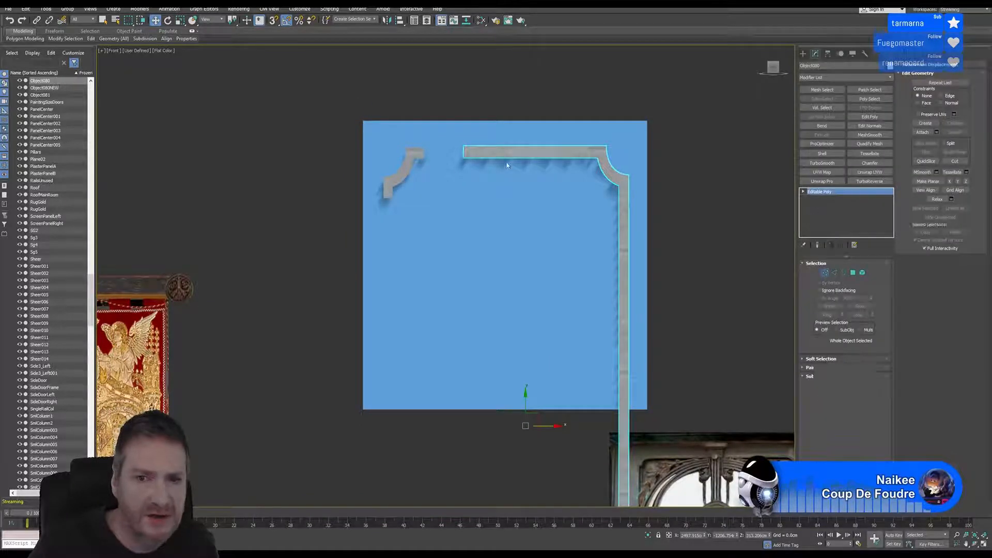
drag(447, 129, 452, 156)
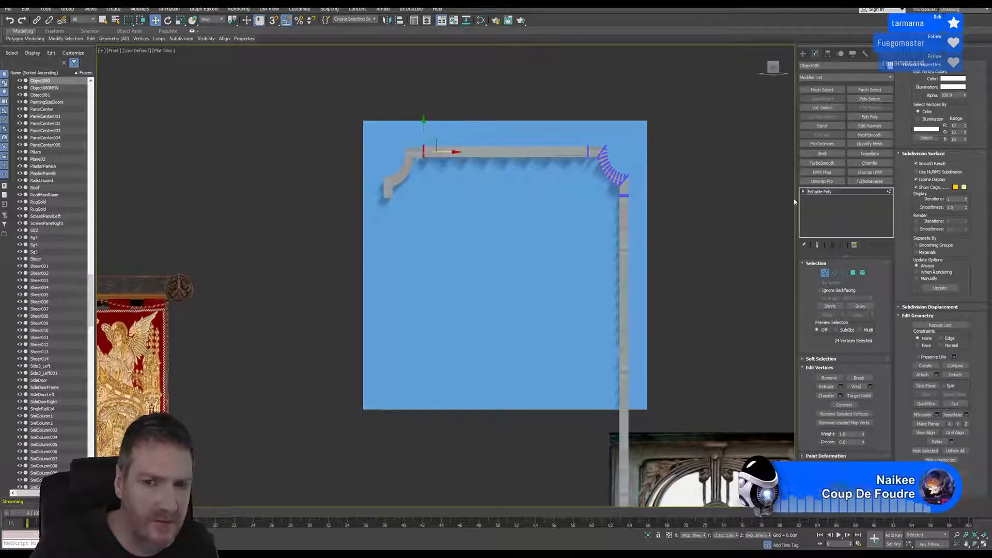
click(825, 273)
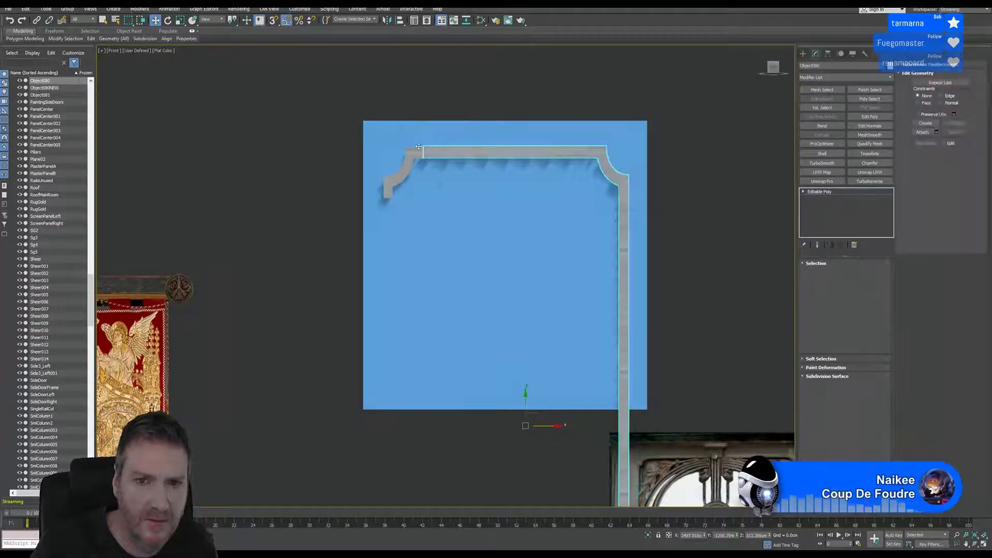
Raise the upper-left corner piece slightly so it lines up with the moulding's top bar
scroll(392, 147, up, 5)
click(480, 230)
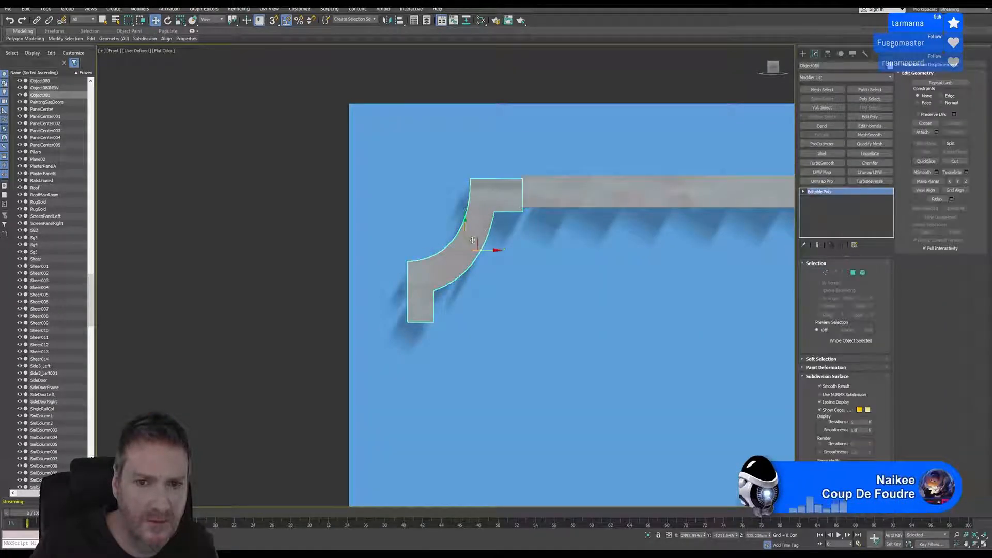
drag(467, 227, 469, 224)
click(317, 223)
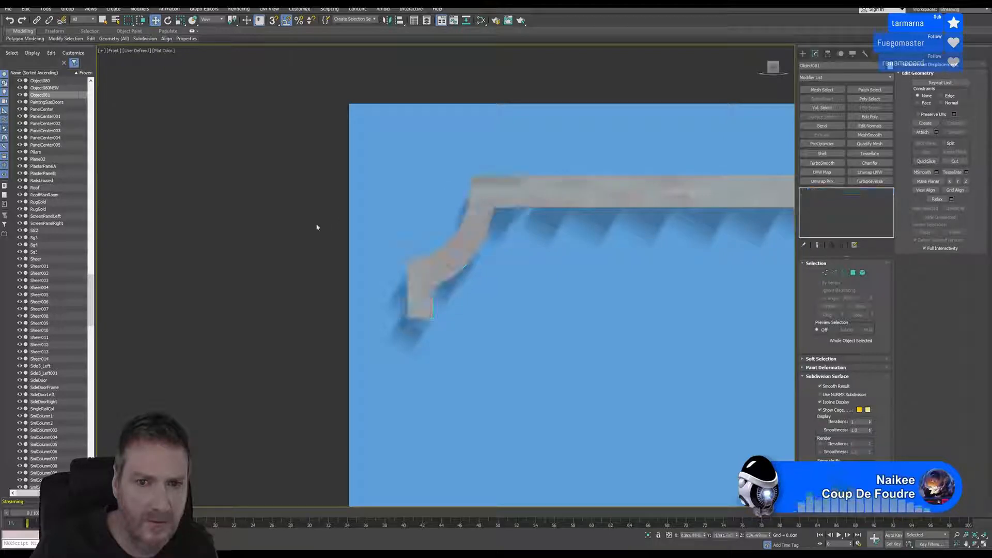
With Preserve UVs enabled, shorten the moulding's side bar by raising its bottom end vertices to just above the upper box's lower edge
scroll(455, 223, down, 5)
scroll(480, 247, down, 3)
middle_drag(506, 280, 508, 177)
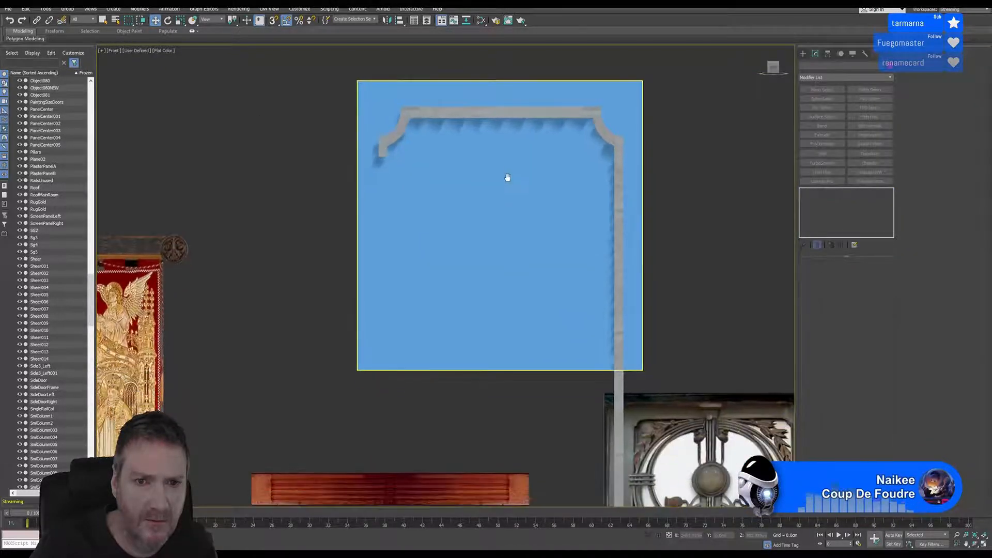
middle_drag(585, 208, 549, 144)
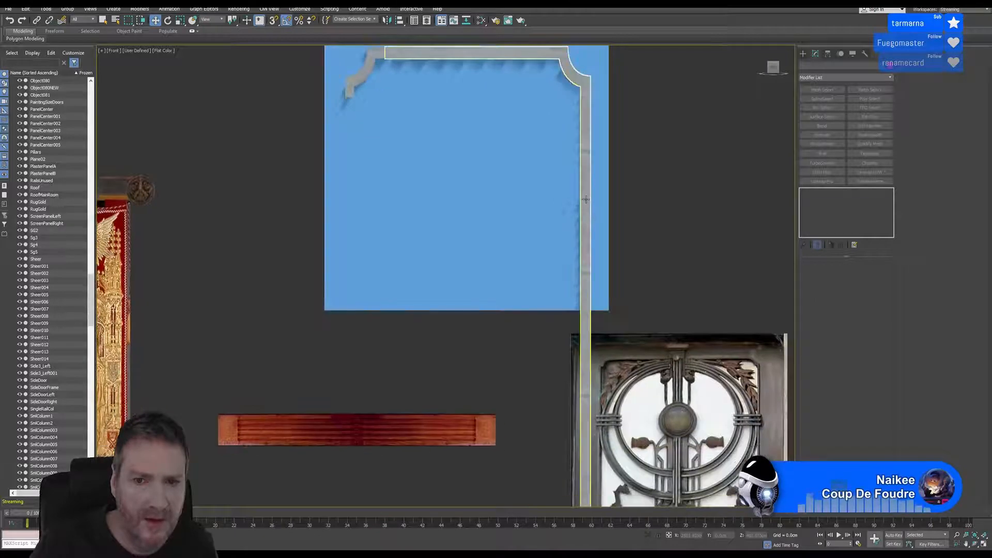
click(585, 217)
scroll(658, 283, down, 2)
middle_drag(658, 284, 623, 224)
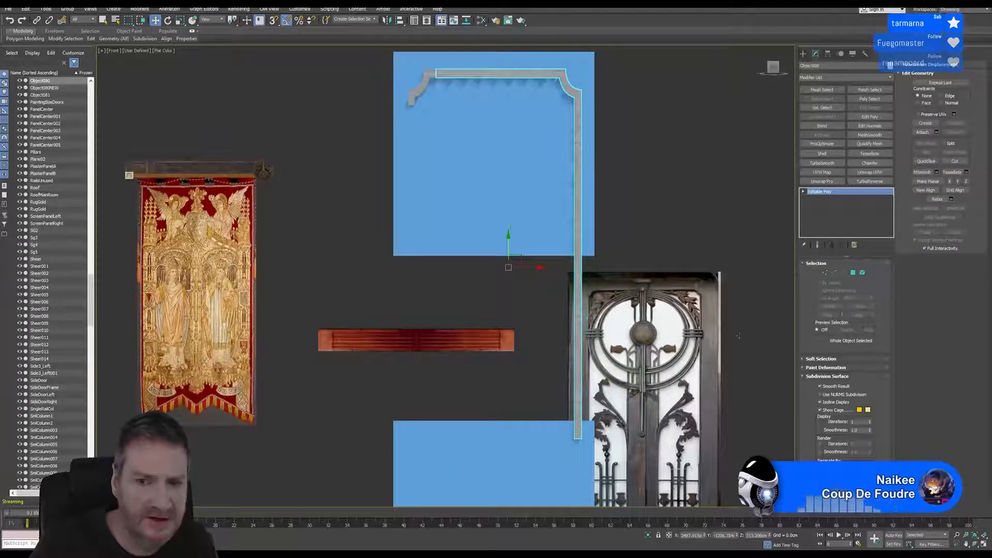
click(825, 272)
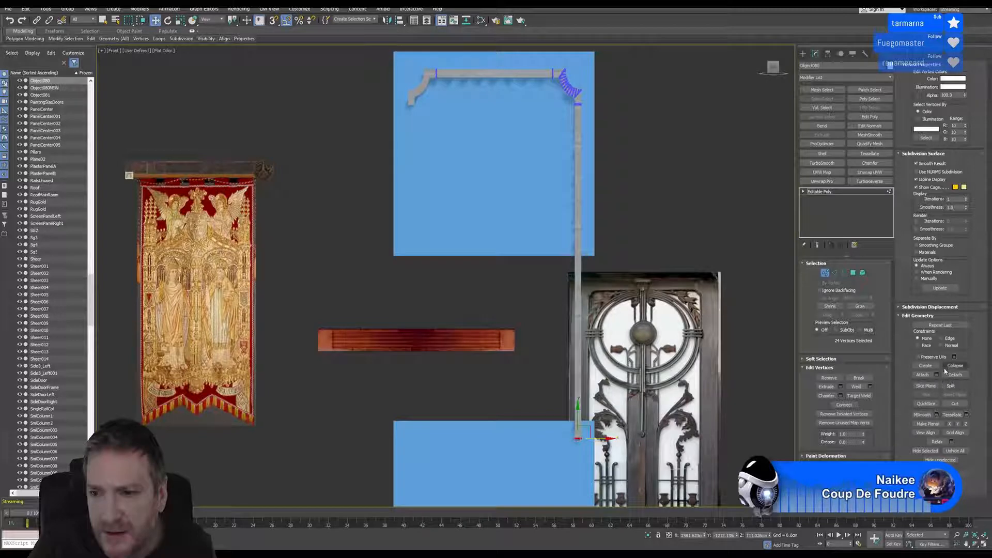
click(920, 357)
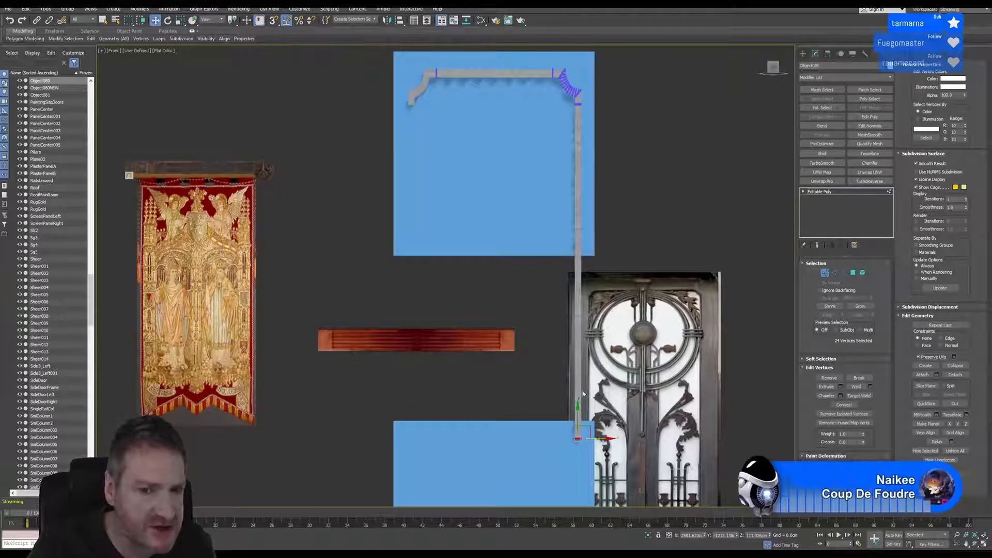
drag(577, 421, 577, 252)
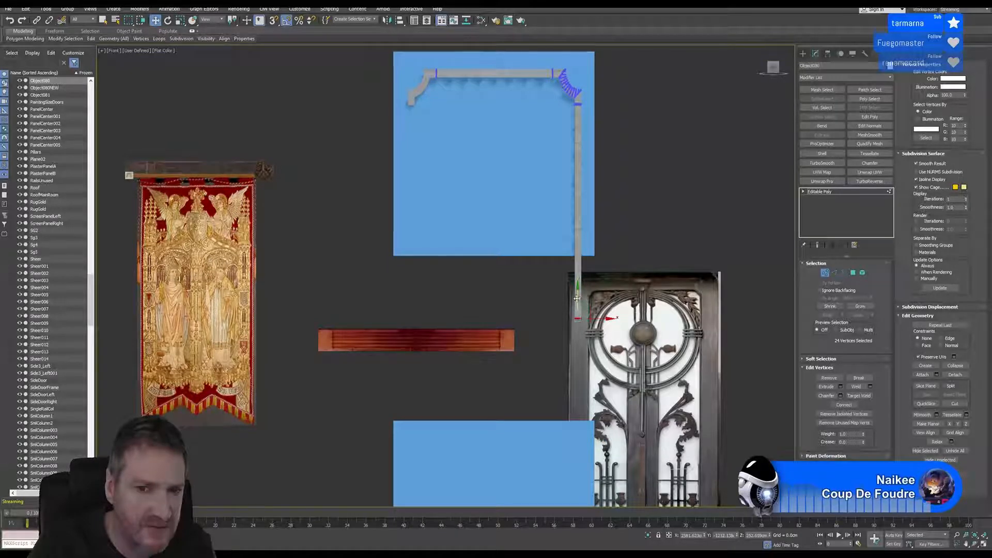
drag(580, 303, 582, 194)
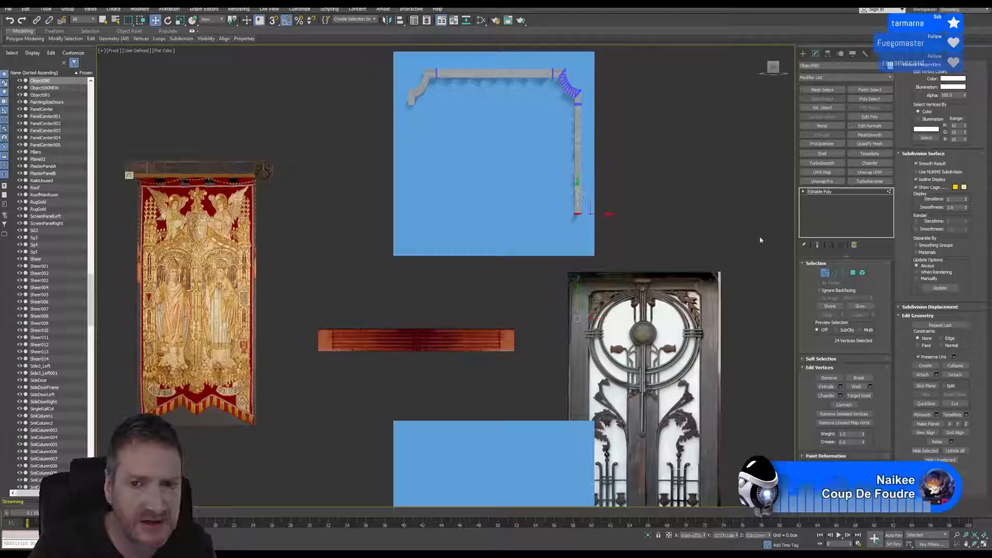
click(651, 127)
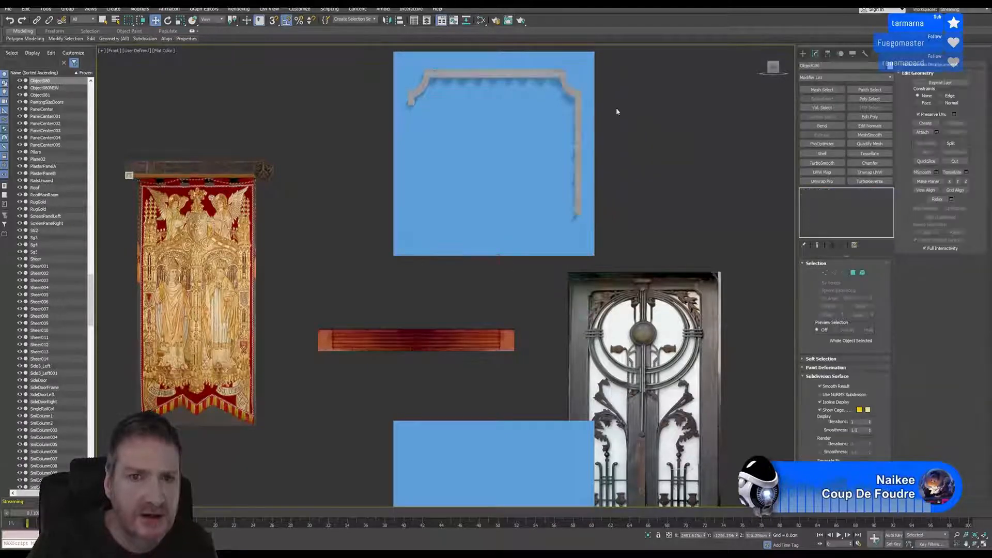
Clone the shortened moulding as a copy and mirror it across the XY axes with No Clone
click(516, 74)
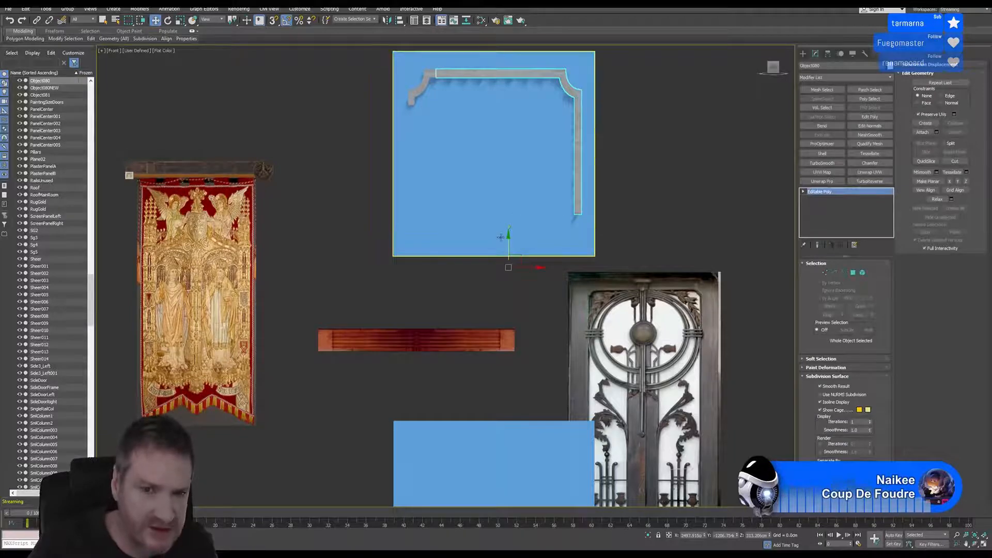
shift+drag(508, 236, 508, 281)
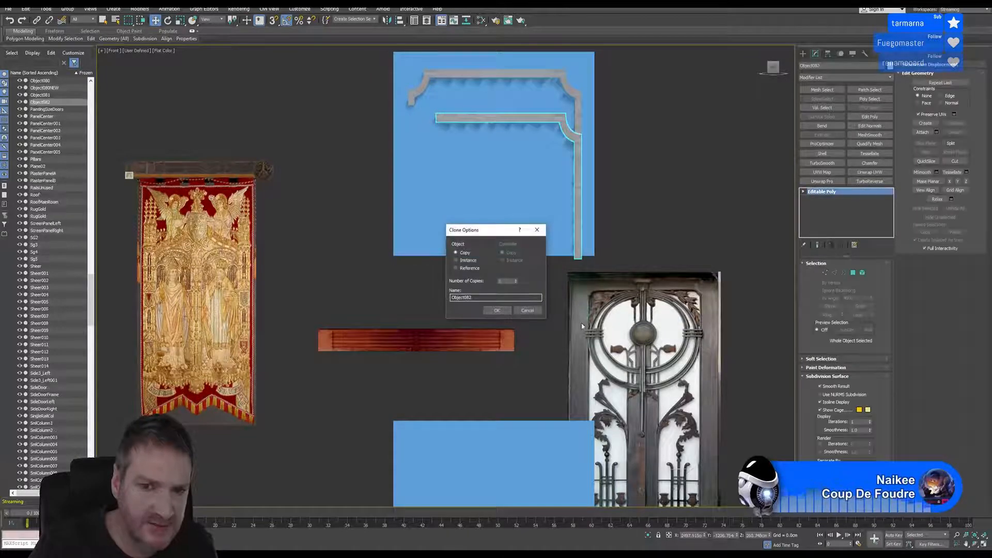
click(500, 310)
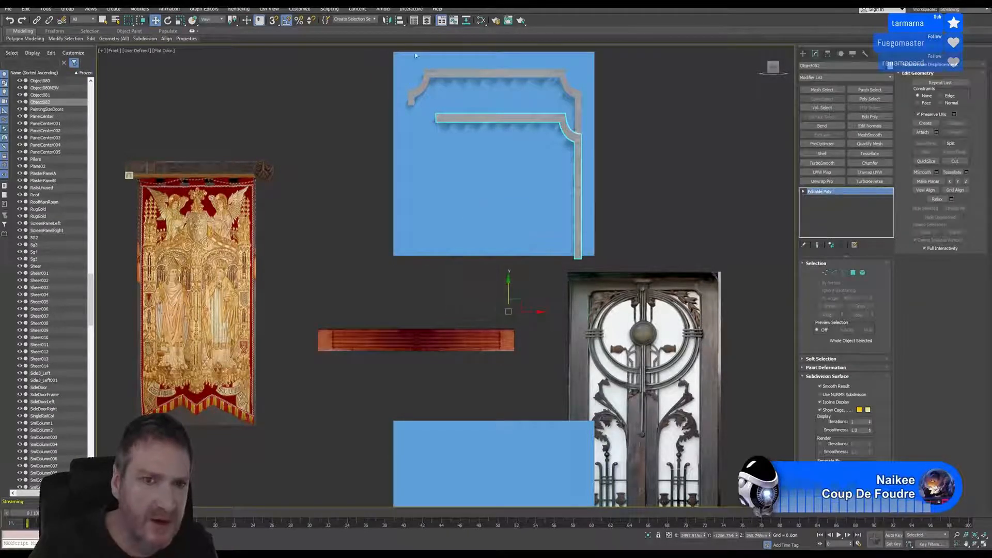
click(390, 22)
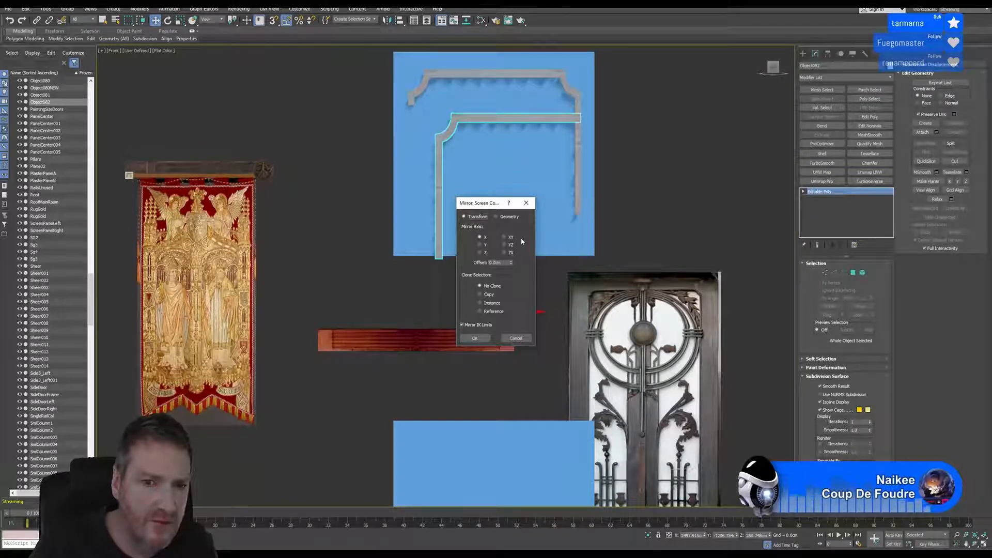
click(505, 237)
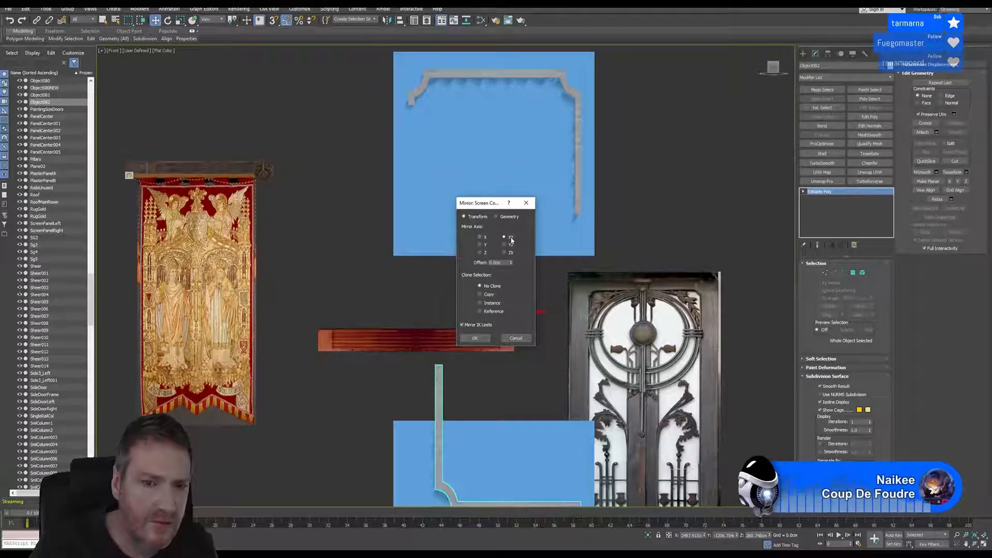
click(487, 338)
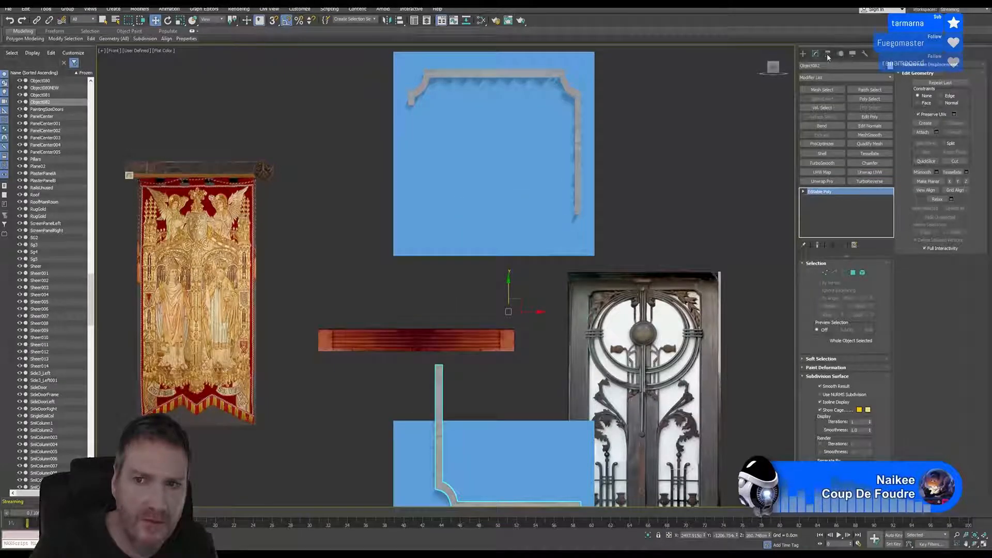
Center the mirrored moulding's pivot to the object and move the piece into the upper box's lower-left corner
click(827, 54)
click(845, 108)
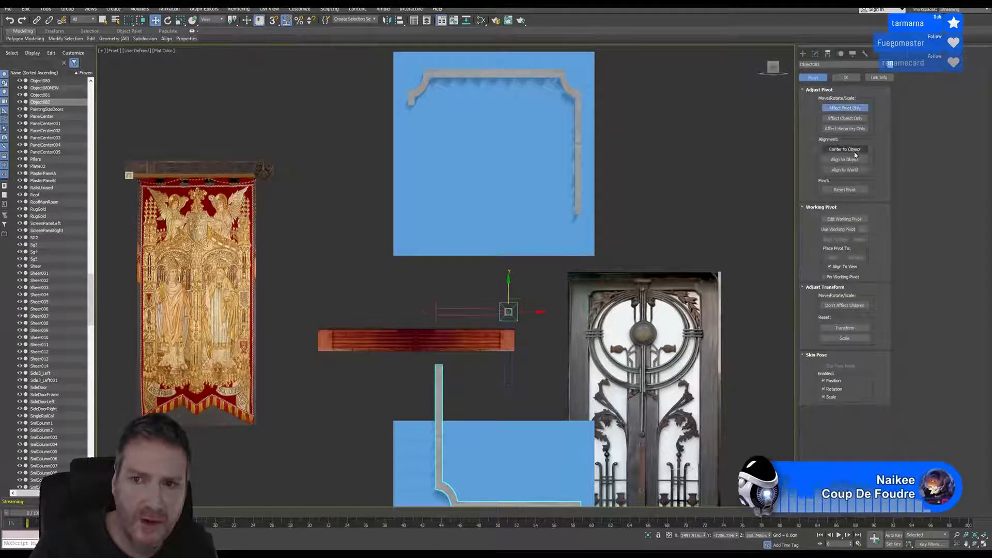
click(854, 149)
click(844, 107)
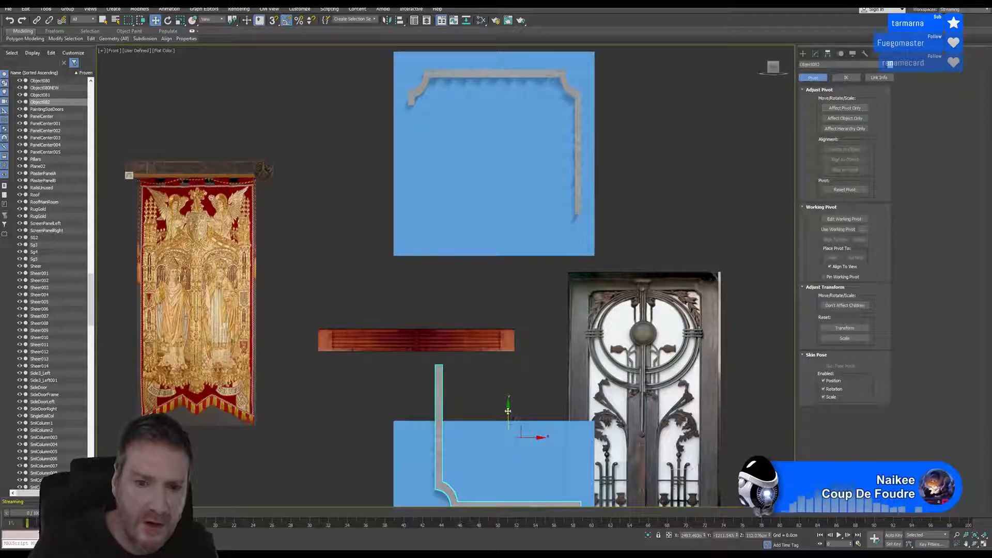
drag(508, 411, 504, 181)
middle_drag(485, 168, 508, 185)
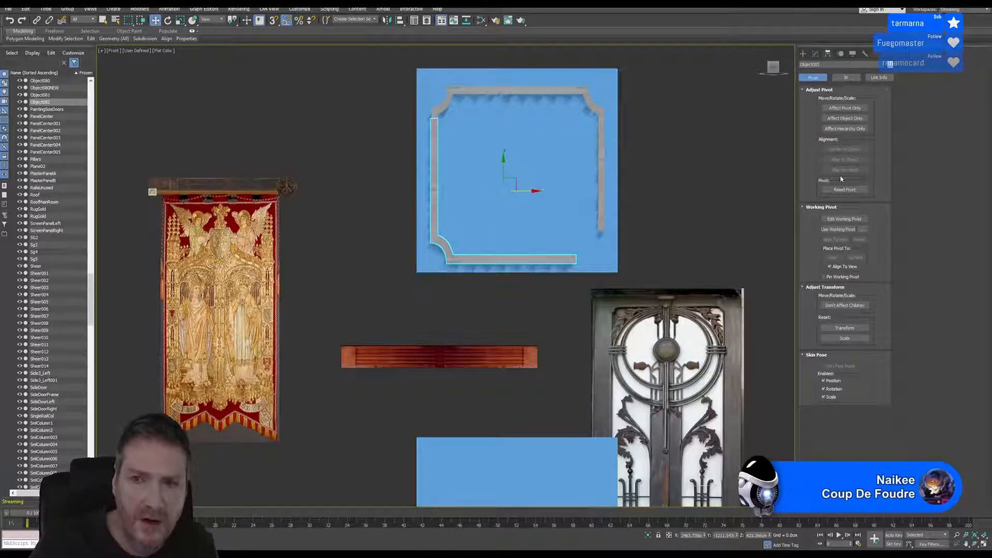
Shorten the mirrored moulding's side bar from its top end vertices and raise the piece to meet the upper-left corner piece
click(816, 53)
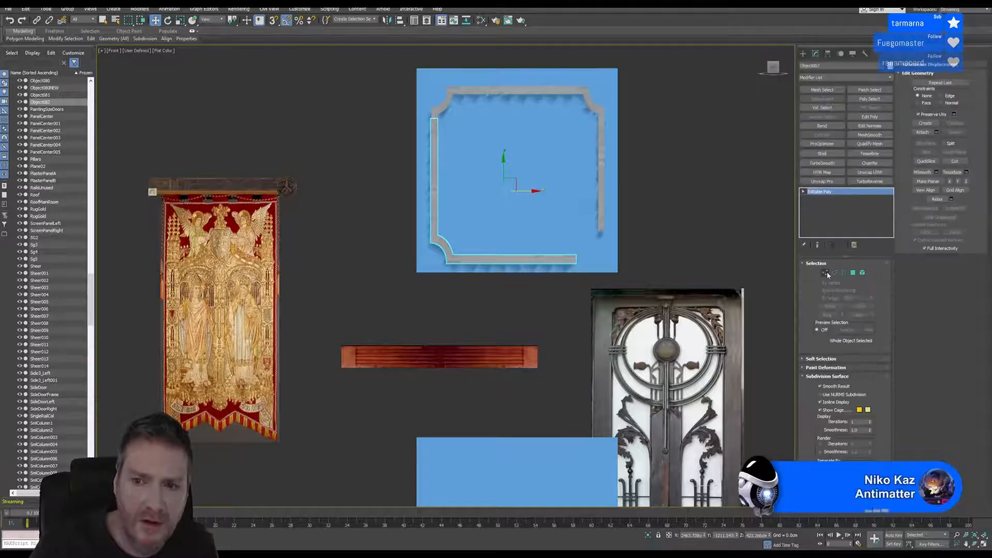
click(827, 273)
drag(459, 127, 437, 119)
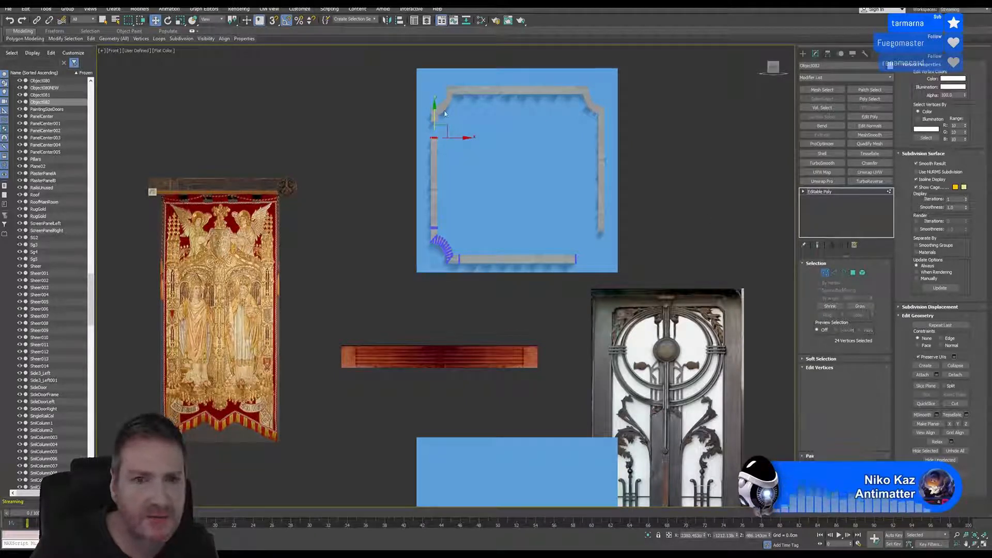
click(825, 274)
drag(503, 170, 502, 155)
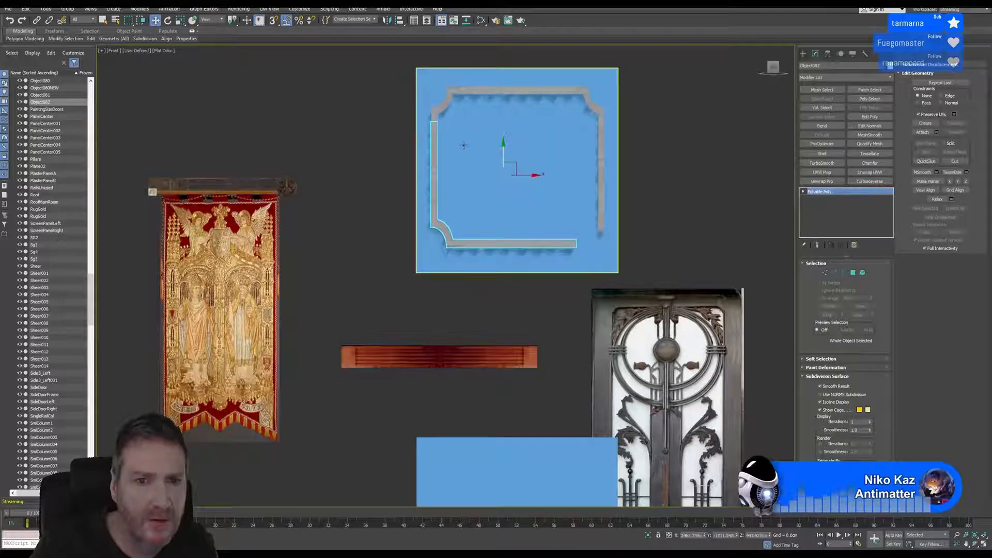
Clone the upper-left corner piece along X as a copy
click(446, 110)
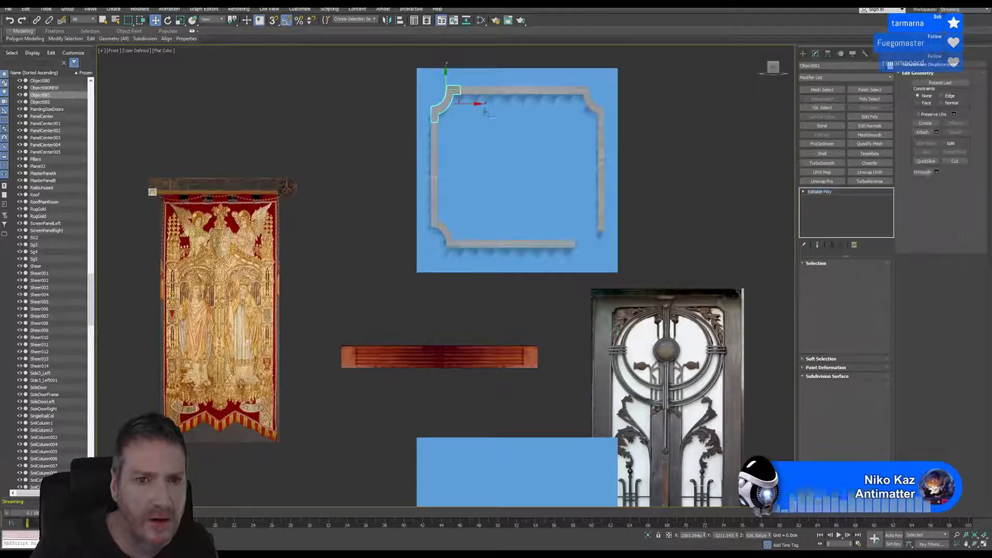
mouse_move(486, 112)
shift+mouse_down()
mouse_move(541, 113)
mouse_move(540, 197)
shift+mouse_up()
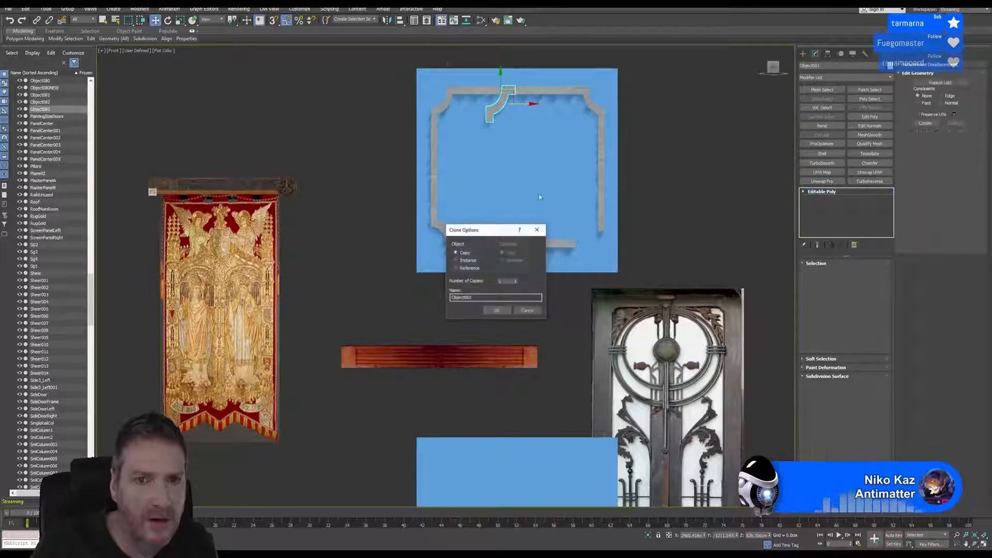
click(496, 310)
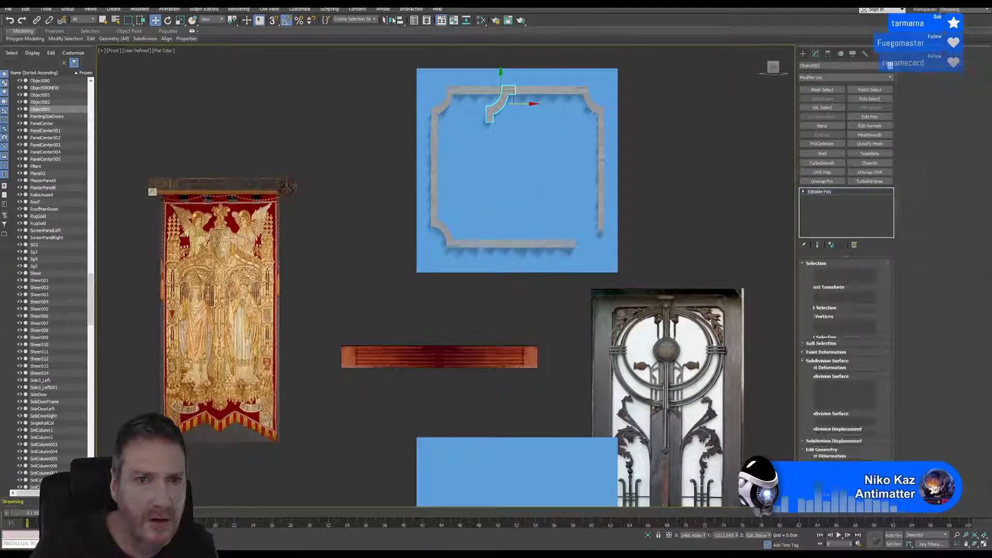
Rotate the cloned corner piece half a turn and move it into the lower-right gap of the upper box's moulding
key(e)
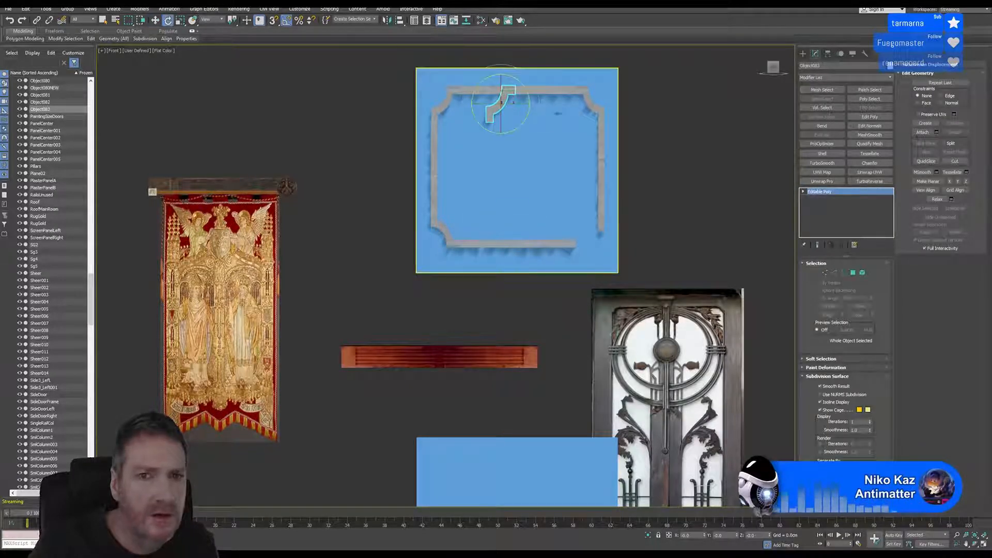
drag(511, 77, 561, 159)
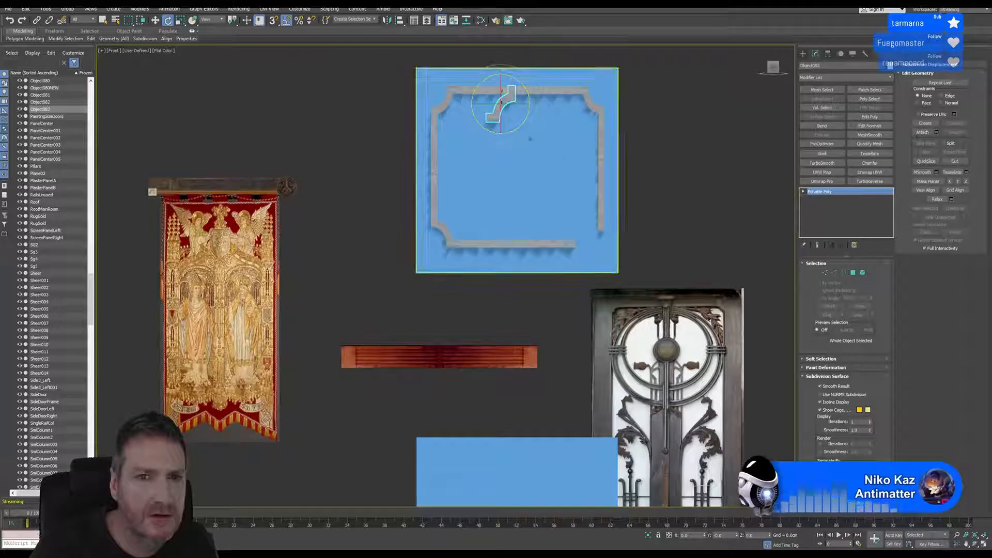
click(155, 21)
drag(505, 80, 612, 239)
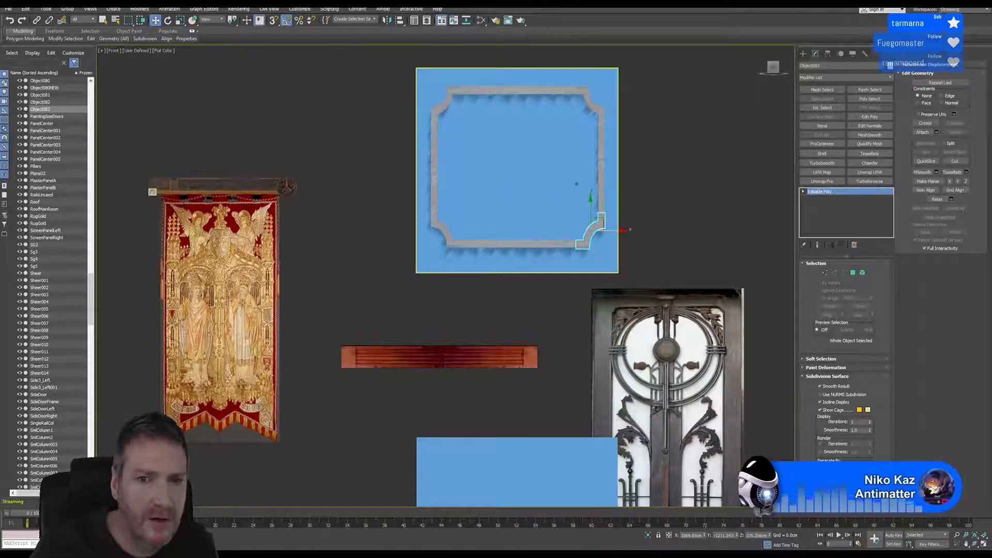
Raise the lower-right corner piece slightly so it lines up vertically with the bottom bar of the moulding
scroll(556, 159, up, 6)
scroll(517, 222, up, 3)
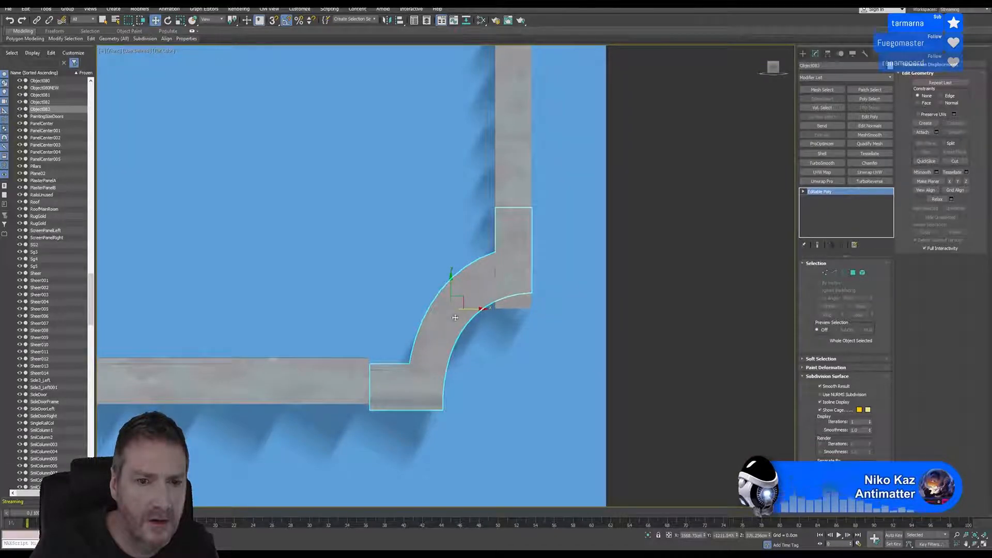
middle_drag(395, 331, 401, 320)
drag(457, 272, 457, 267)
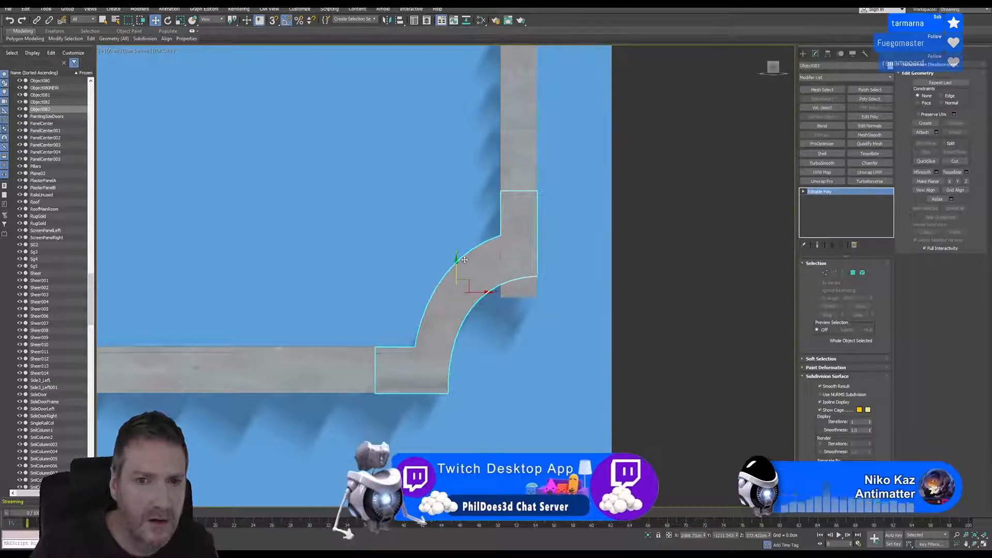
Switch to the transform coordinate center and move the lower-left moulding so its side bar meets the upper-left corner piece flush
scroll(432, 252, down, 5)
middle_drag(289, 246, 503, 246)
scroll(363, 111, up, 2)
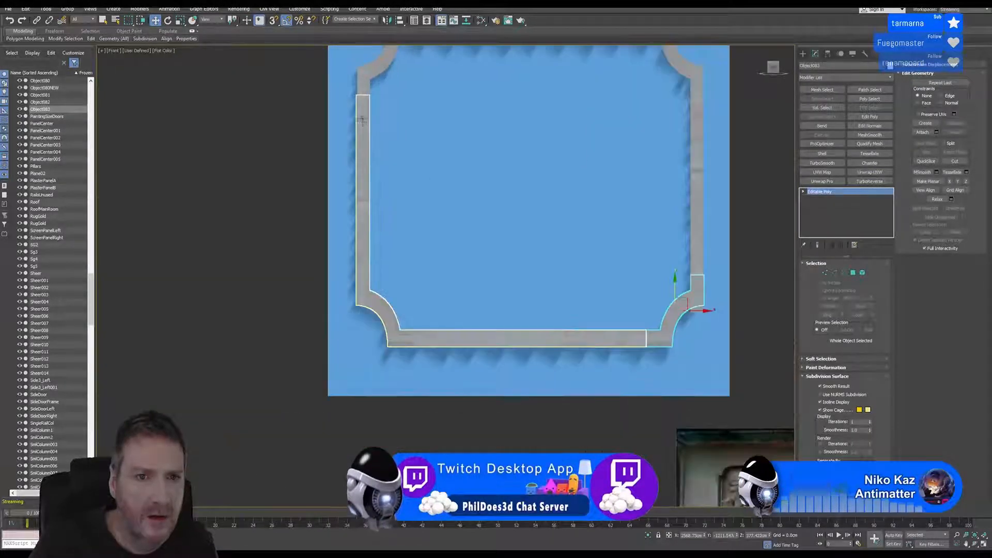
click(363, 102)
scroll(359, 98, up, 6)
middle_drag(372, 108, 297, 126)
click(233, 21)
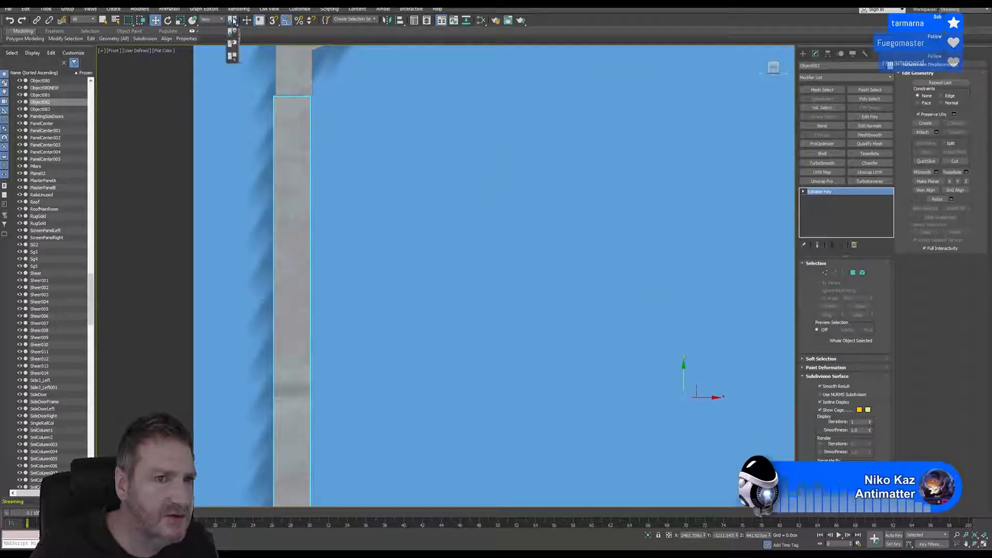
click(234, 57)
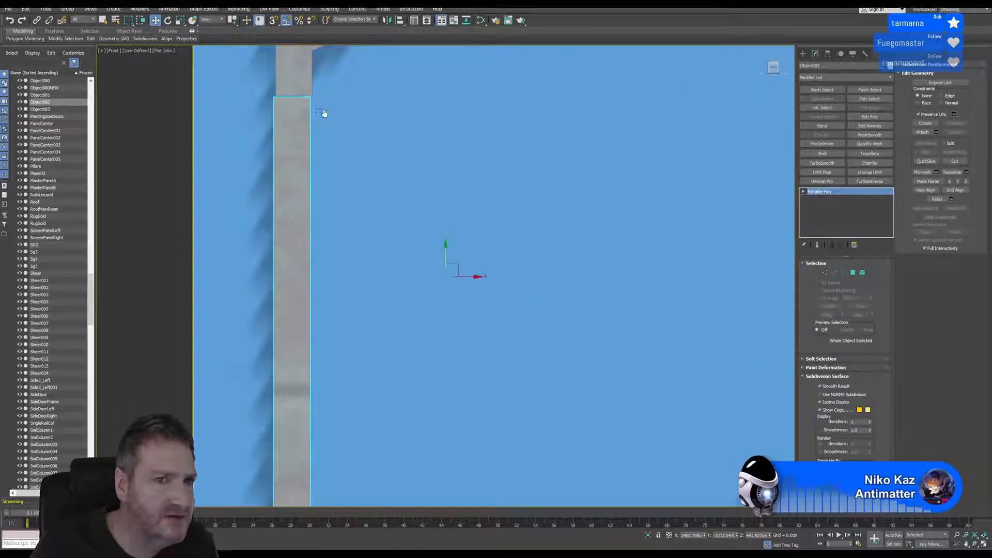
middle_drag(321, 111, 439, 225)
scroll(429, 230, up, 5)
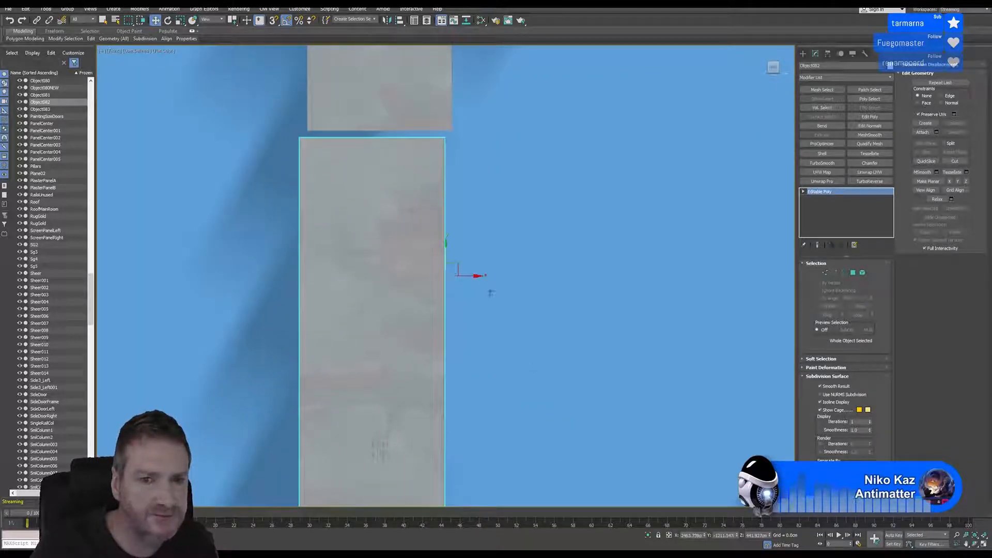
drag(475, 276, 453, 242)
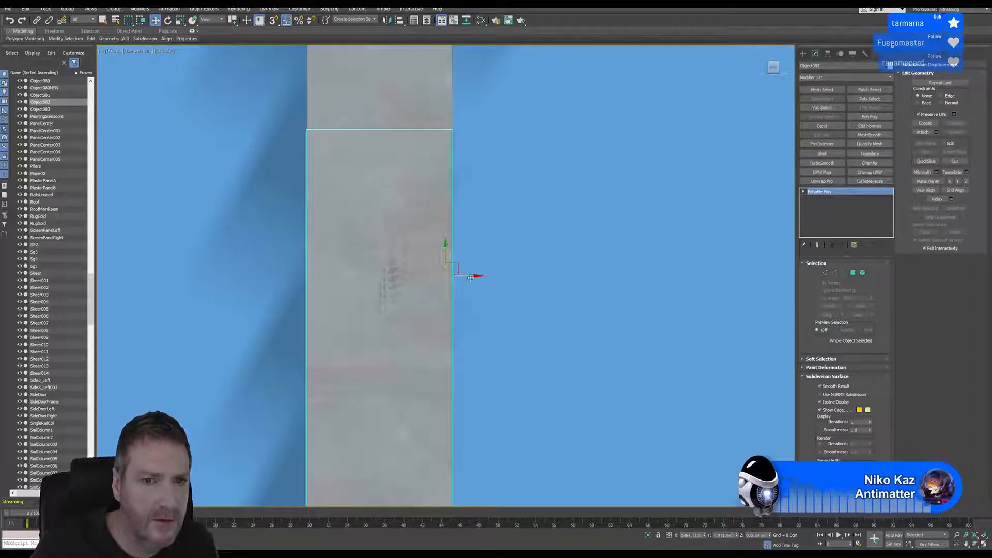
drag(471, 277, 472, 277)
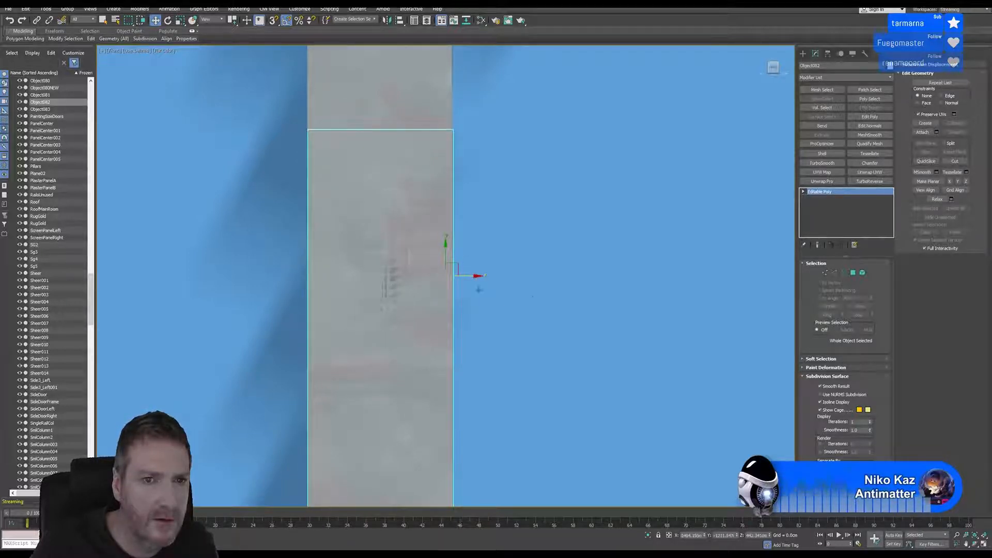
Shift the lower-right corner piece along X so it butts against the end of the bottom bar
scroll(478, 289, down, 8)
middle_drag(469, 304, 437, 227)
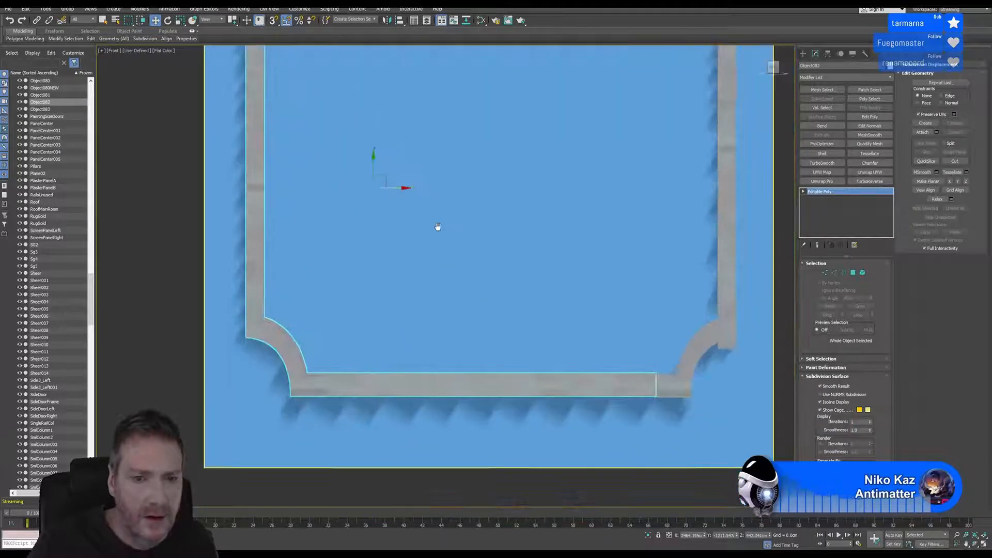
scroll(438, 226, down, 6)
middle_drag(610, 310, 600, 317)
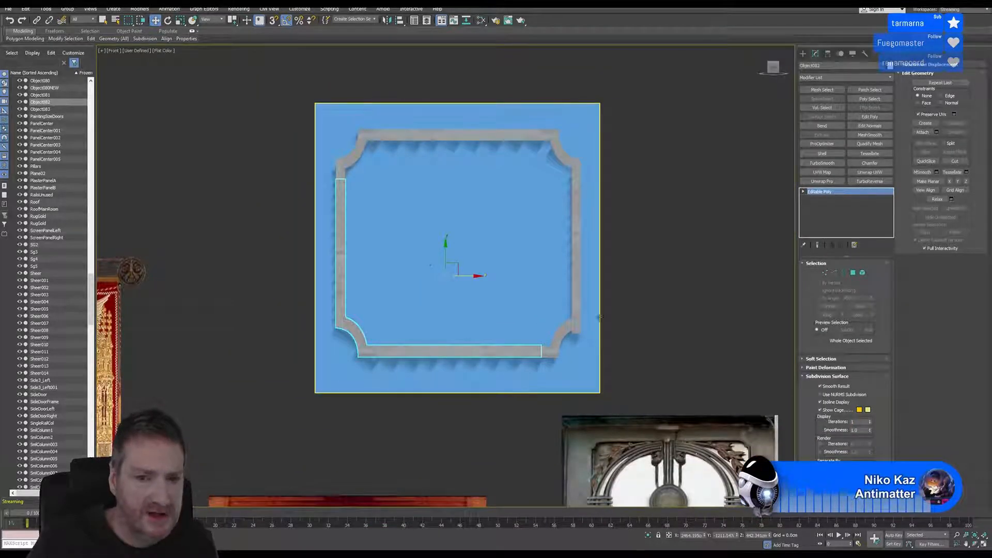
middle_drag(575, 350, 501, 313)
scroll(514, 305, up, 6)
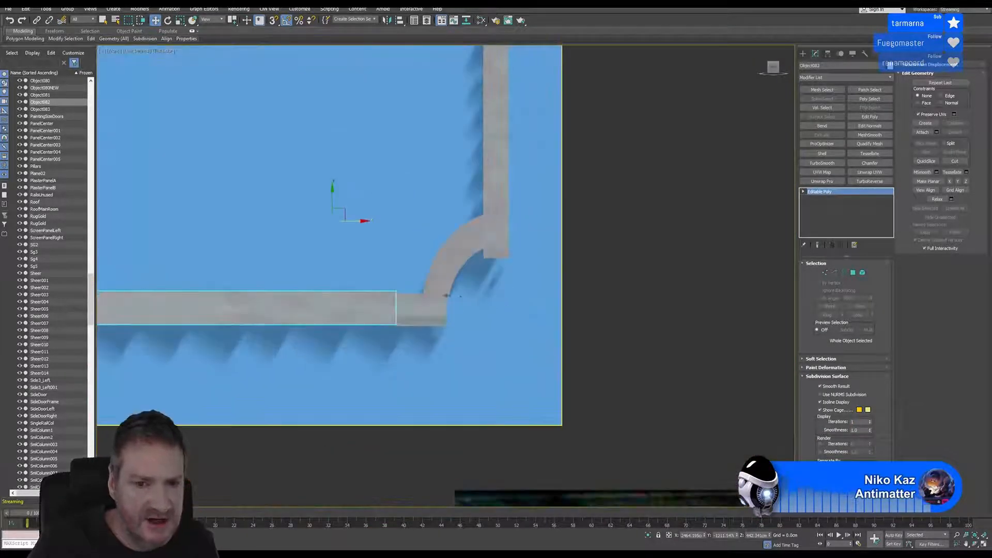
click(436, 285)
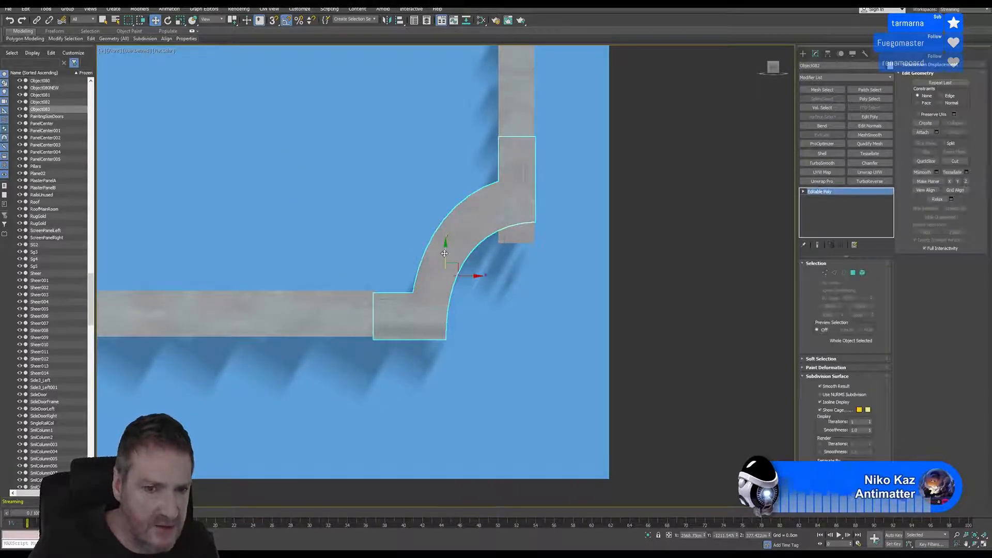
scroll(393, 315, up, 5)
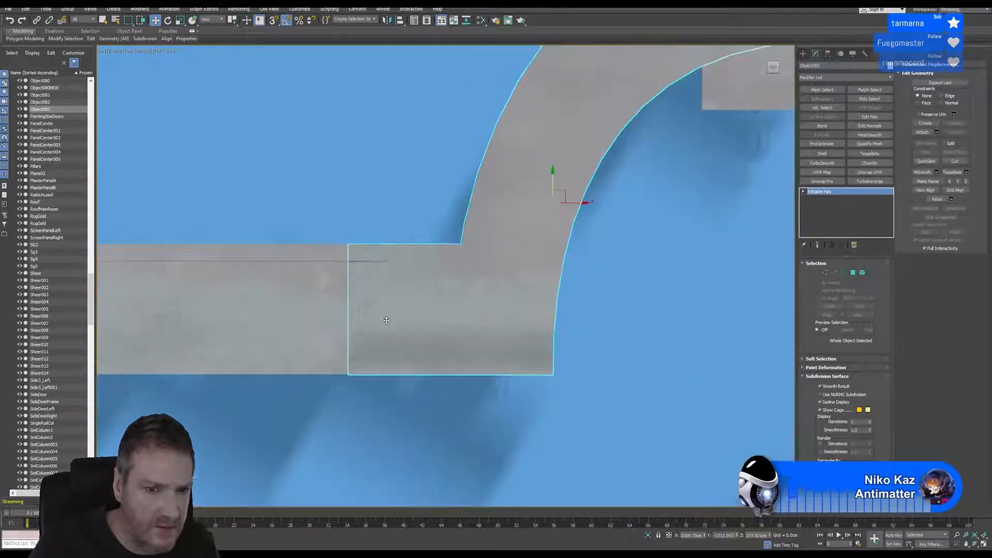
middle_drag(414, 309, 516, 299)
scroll(507, 271, up, 4)
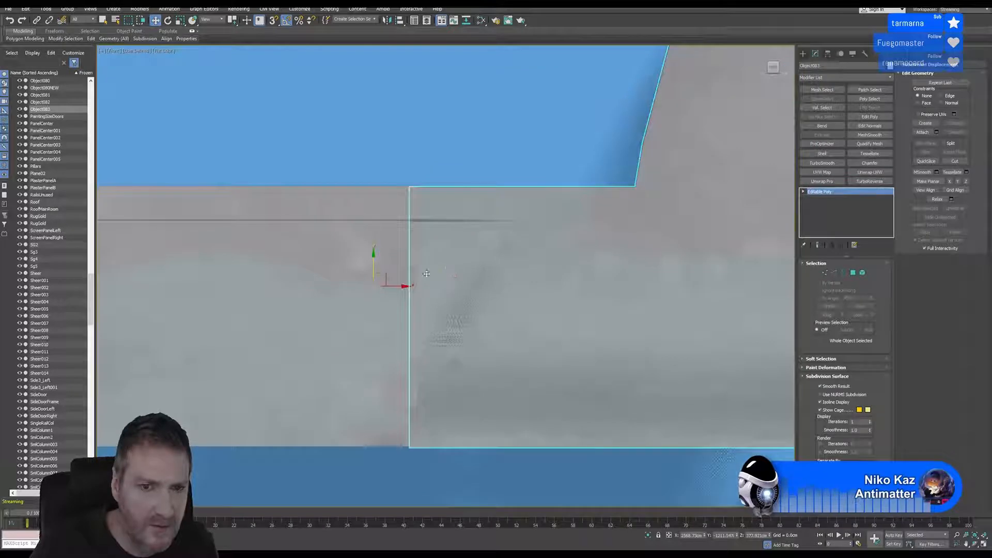
drag(399, 285, 481, 273)
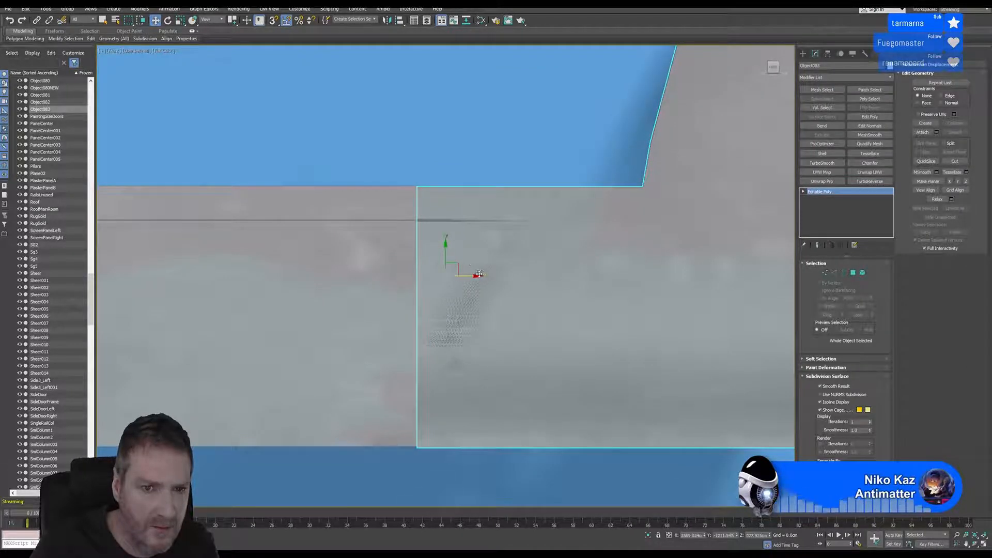
Nudge the lower-right corner piece back along X to line up with the edges of the right side bar
scroll(481, 273, down, 5)
middle_drag(599, 267, 431, 378)
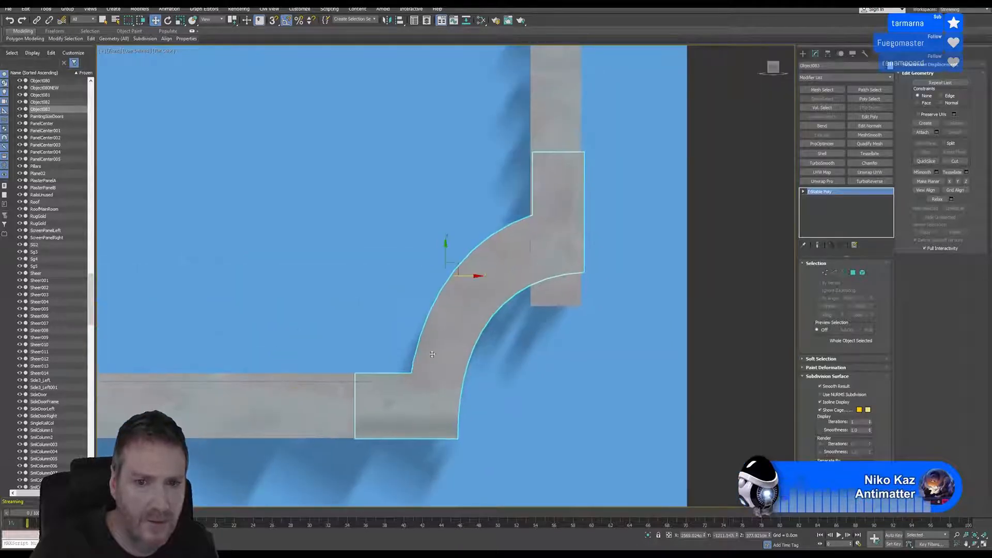
scroll(522, 261, up, 4)
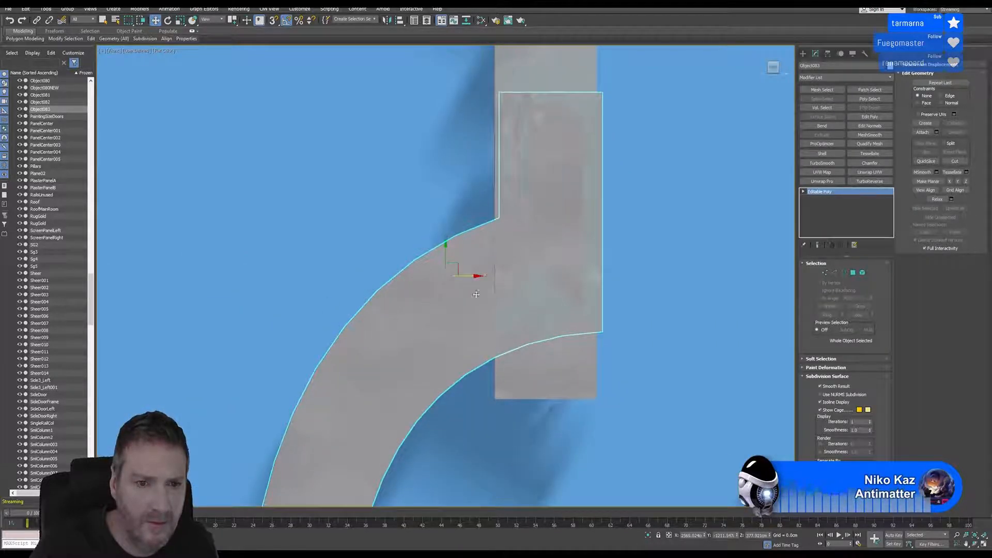
drag(470, 275, 467, 271)
scroll(524, 285, down, 5)
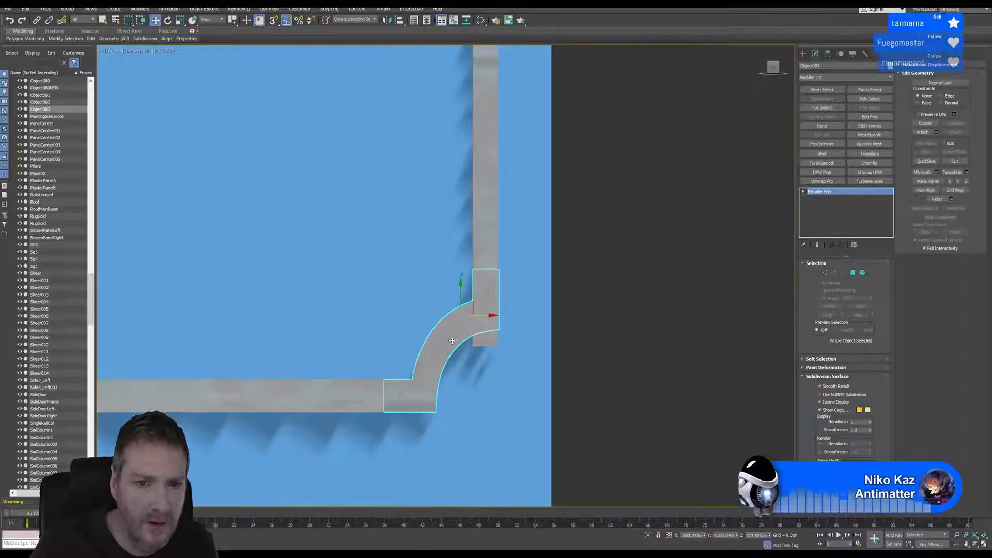
Shorten the right side bar by raising its bottom end vertices to the top of the lower-right corner piece
scroll(524, 285, down, 3)
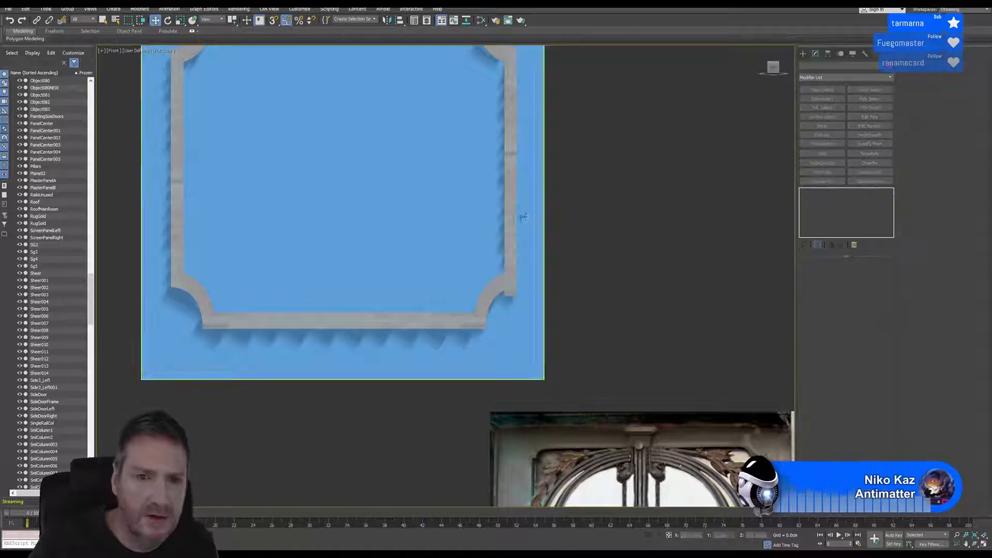
click(512, 220)
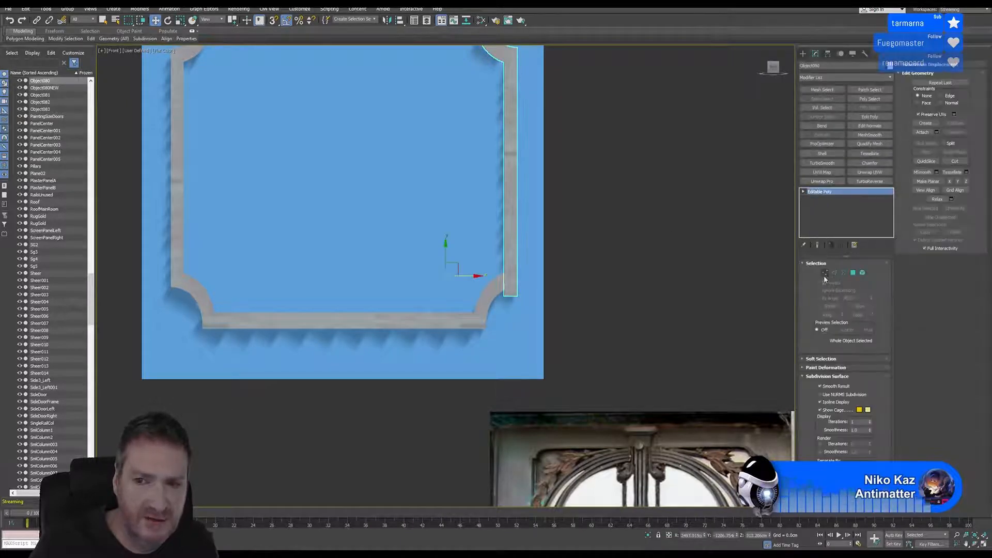
click(825, 273)
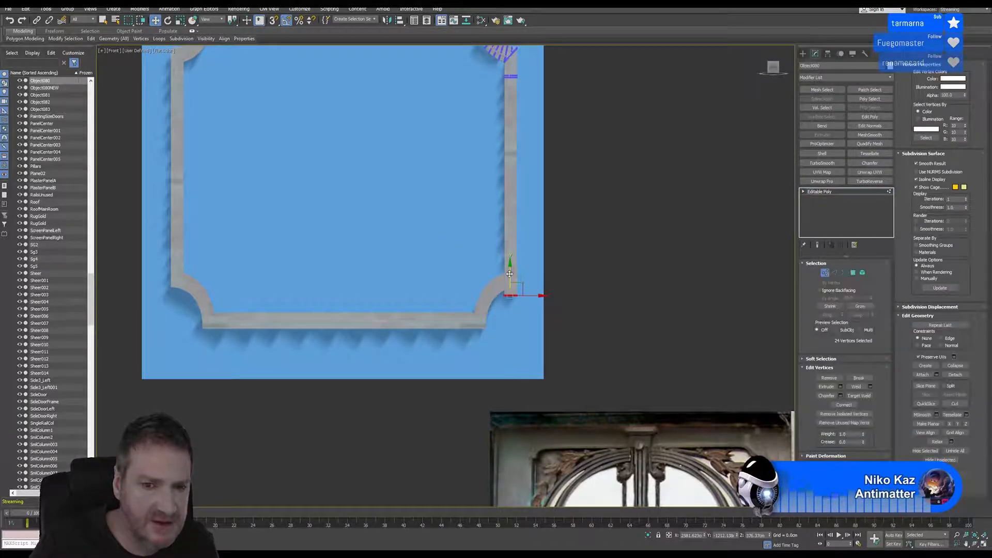
drag(510, 274, 517, 228)
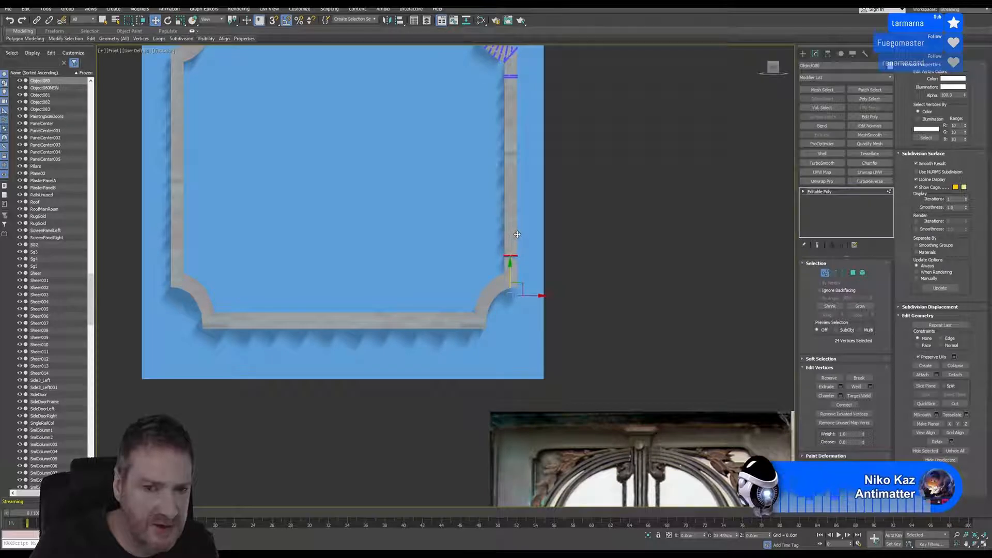
scroll(517, 238, up, 6)
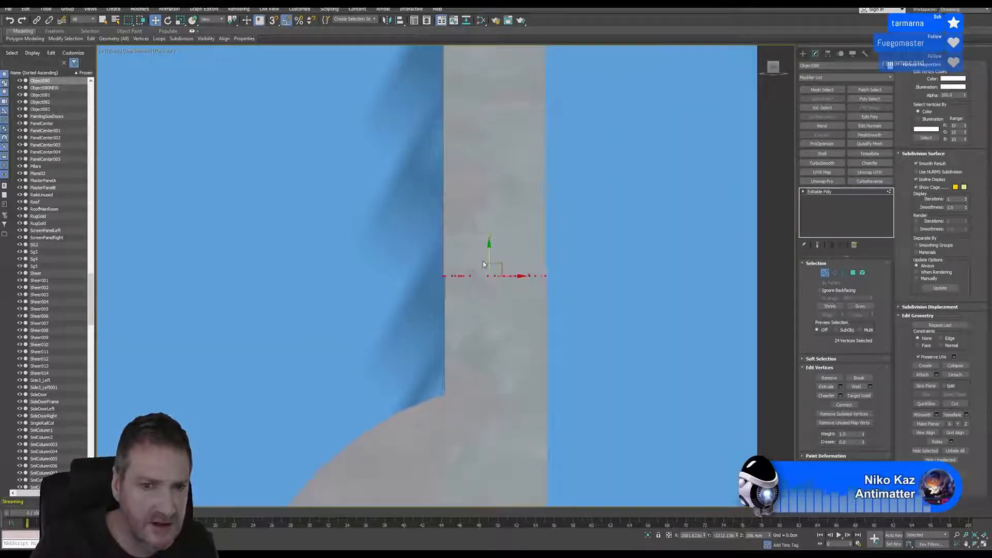
click(824, 272)
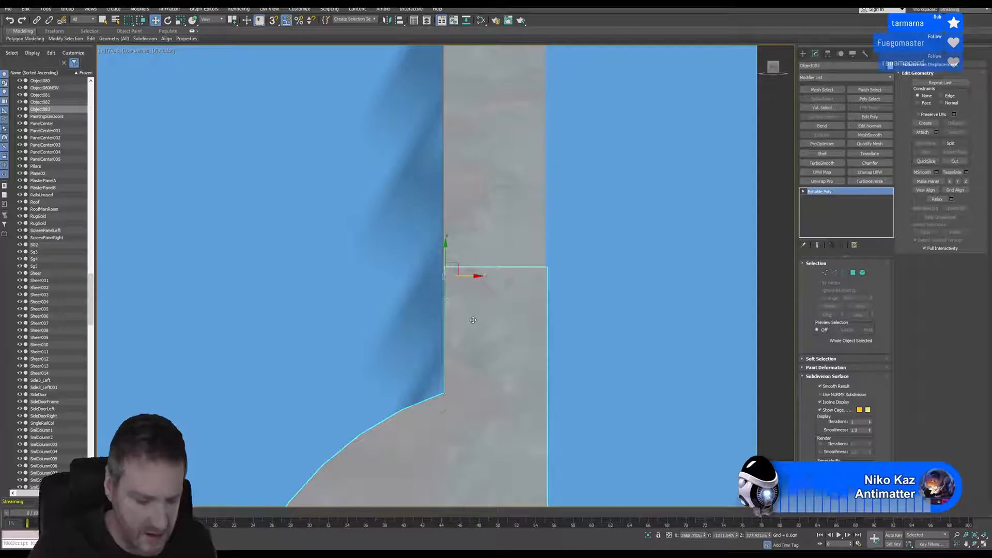
Fine-tune the lower-right corner piece along X so its edge sits flush with the shortened right side bar
click(774, 324)
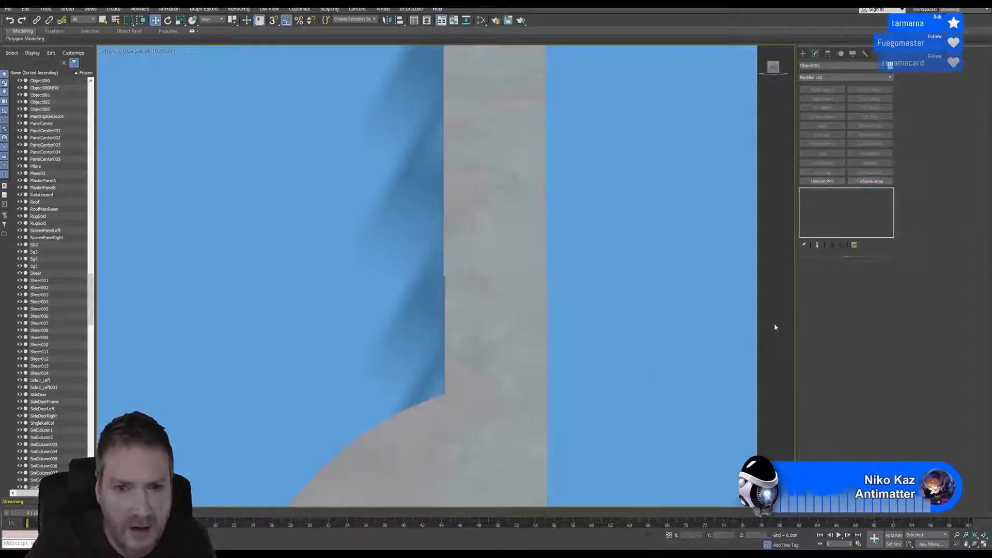
click(485, 319)
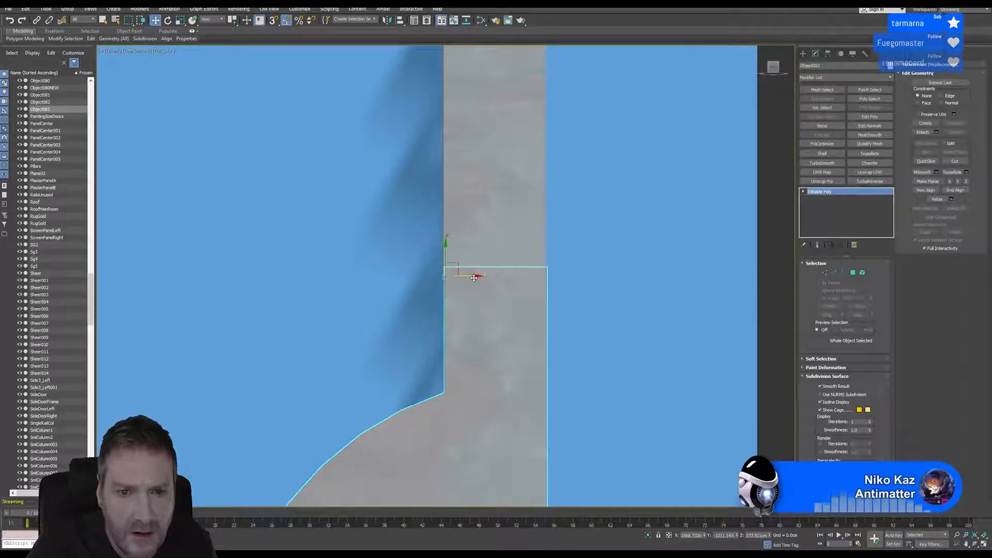
drag(474, 278, 475, 275)
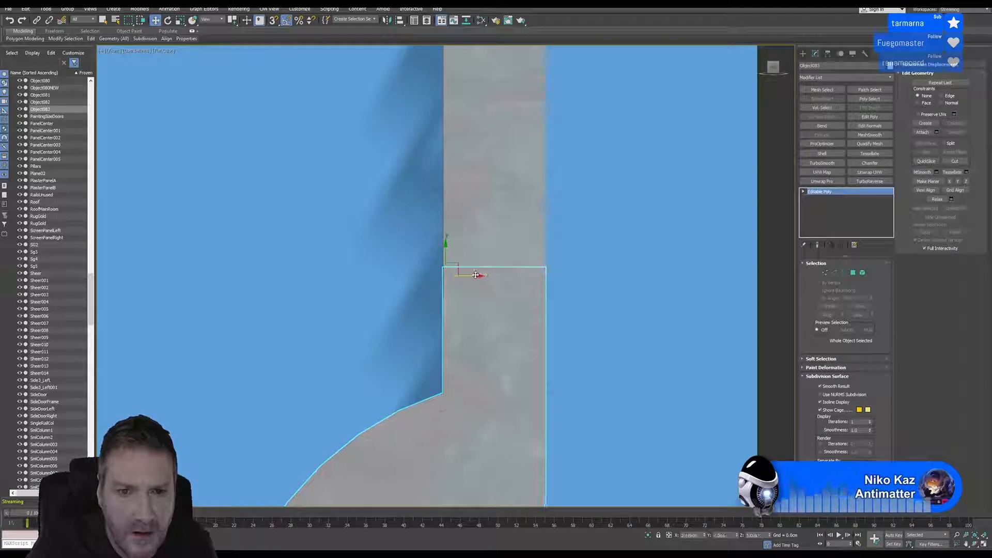
click(773, 288)
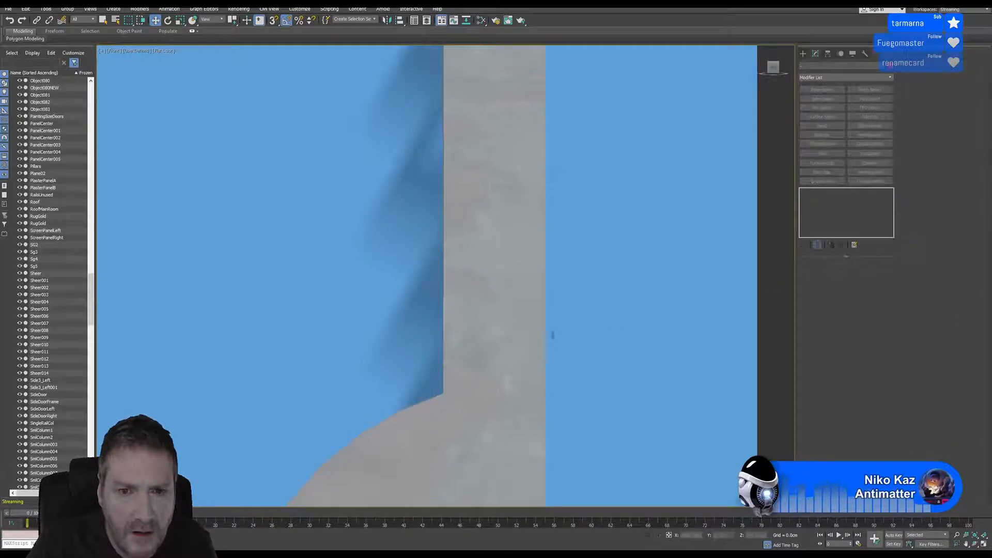
Examine the joins along the bottom and corners of the upper box's moulding and check the whole border
scroll(552, 342, down, 3)
scroll(540, 364, down, 3)
middle_drag(527, 353, 603, 210)
scroll(503, 354, up, 3)
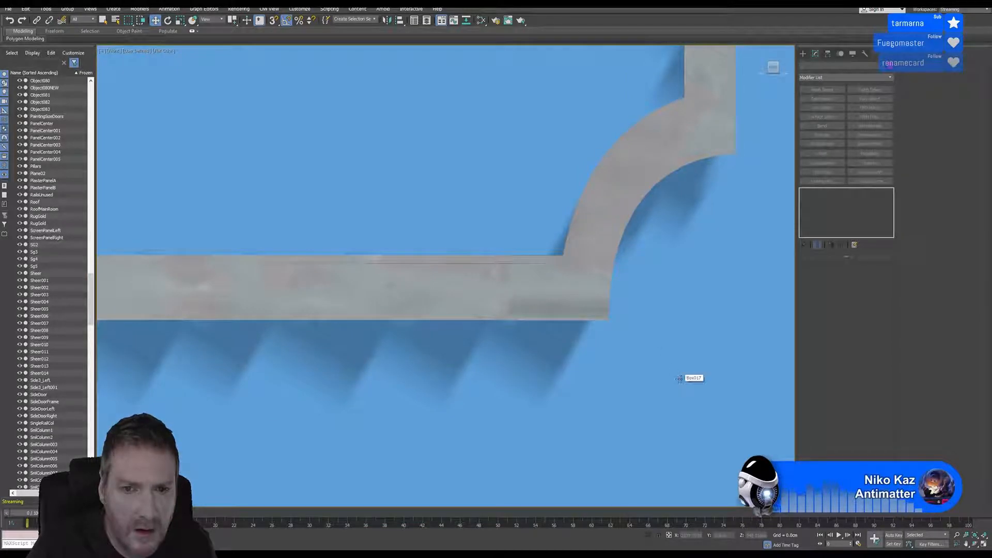
scroll(679, 379, down, 3)
middle_drag(351, 335, 620, 402)
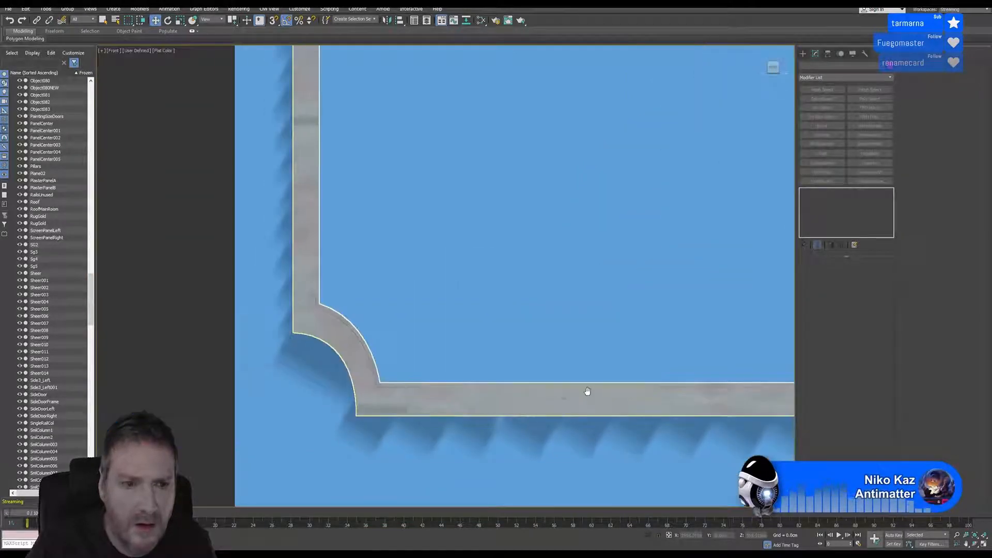
middle_drag(441, 269, 443, 348)
key(z)
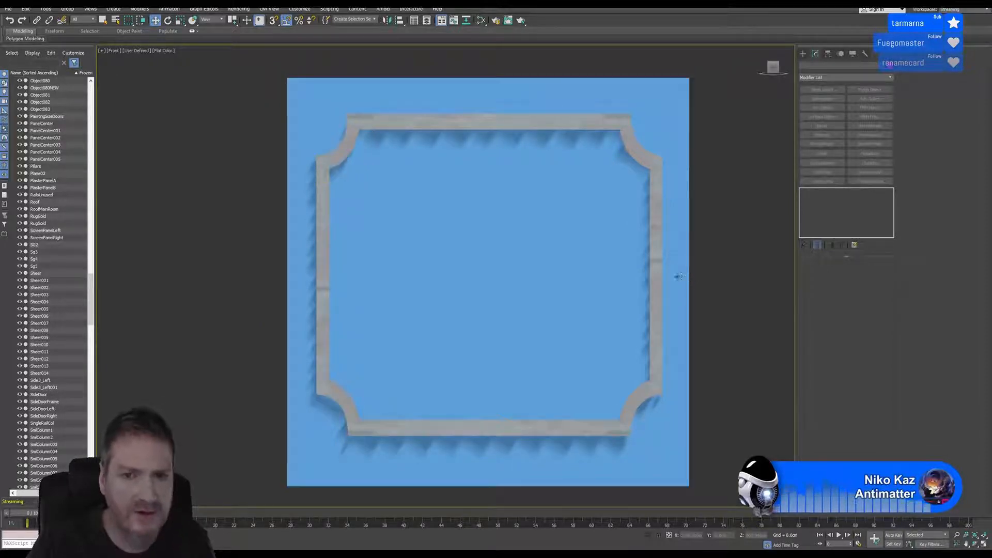
scroll(666, 276, down, 5)
middle_drag(662, 275, 524, 213)
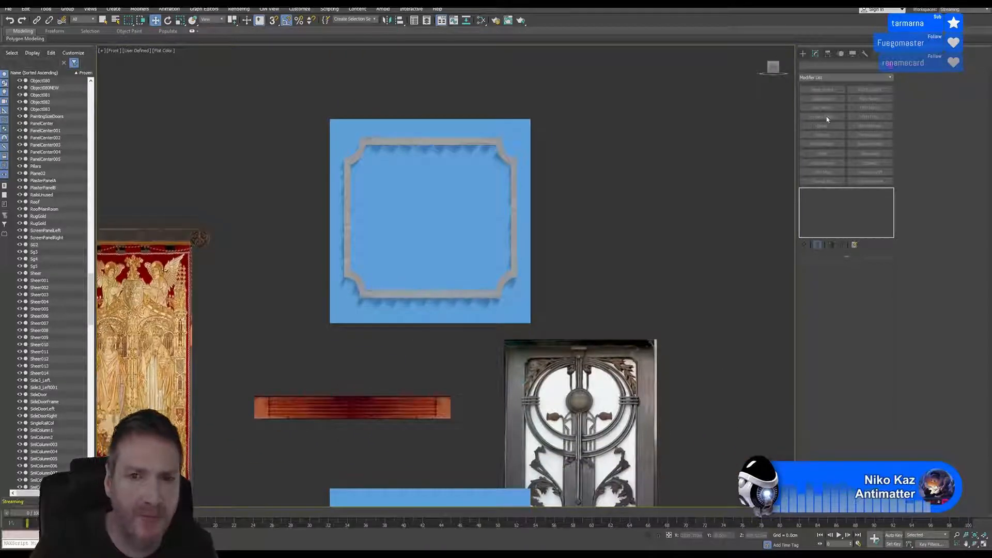
Return to the four-viewport layout and orbit the perspective view to see the upper box's moulding at an angle
click(983, 545)
middle_drag(447, 309, 398, 323)
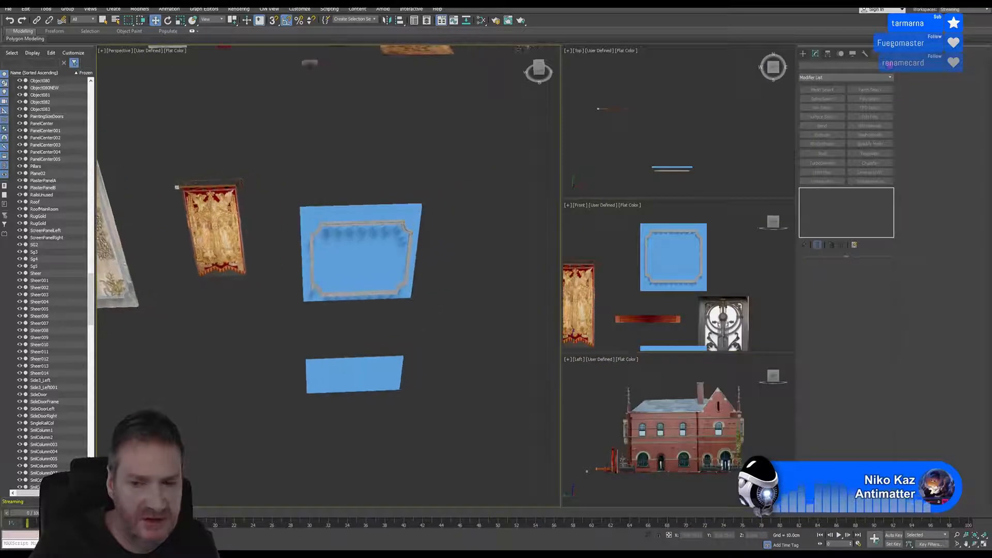
click(975, 543)
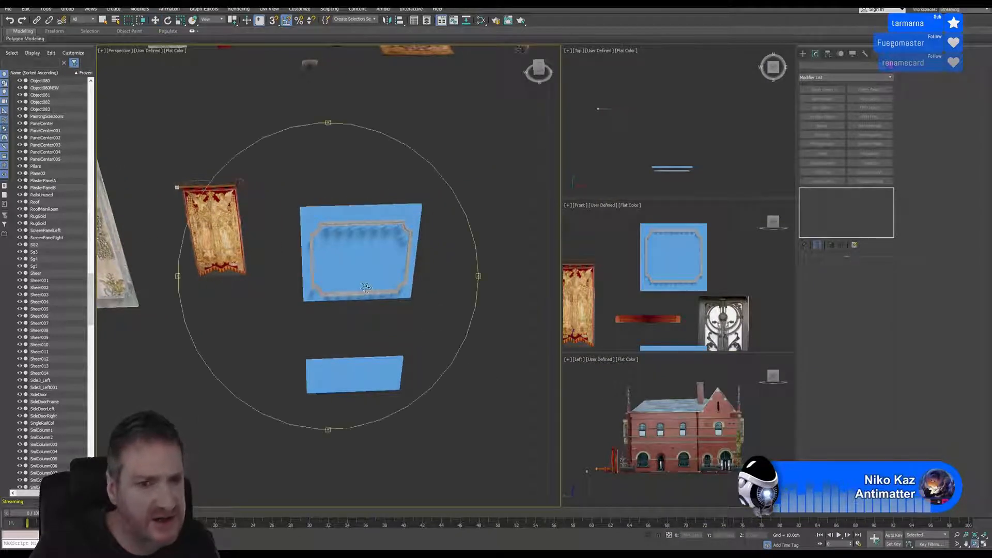
drag(366, 288, 307, 256)
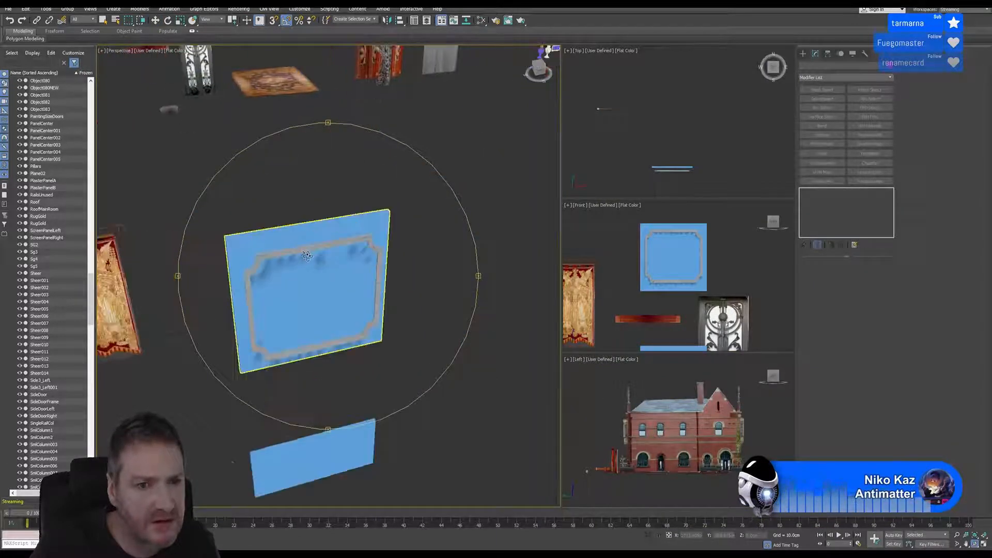
Examine the upper box's moulding up close from several angles, orbiting around the piece that forms its left side and bottom
scroll(307, 256, up, 3)
middle_drag(310, 248, 299, 100)
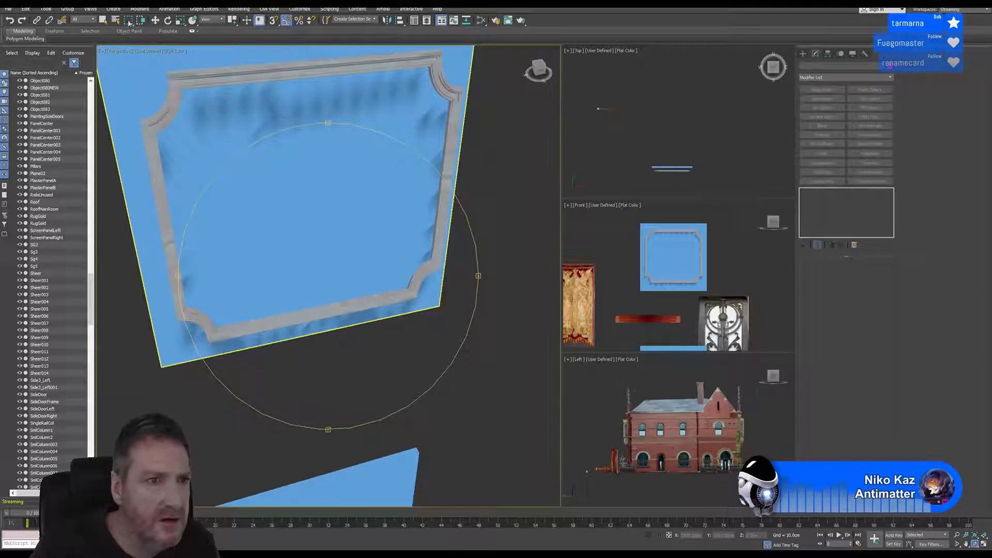
click(103, 20)
click(157, 202)
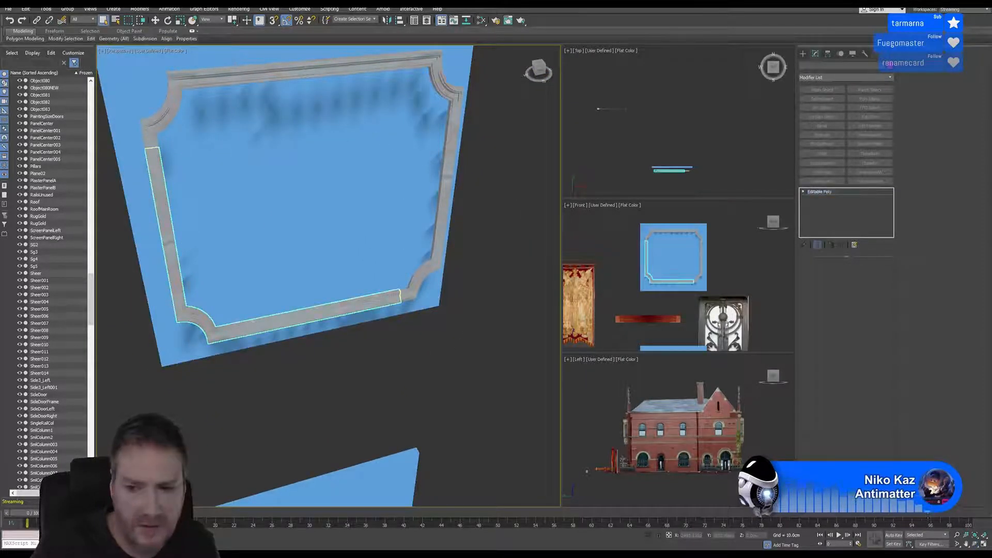
click(975, 535)
click(975, 545)
drag(254, 301, 243, 332)
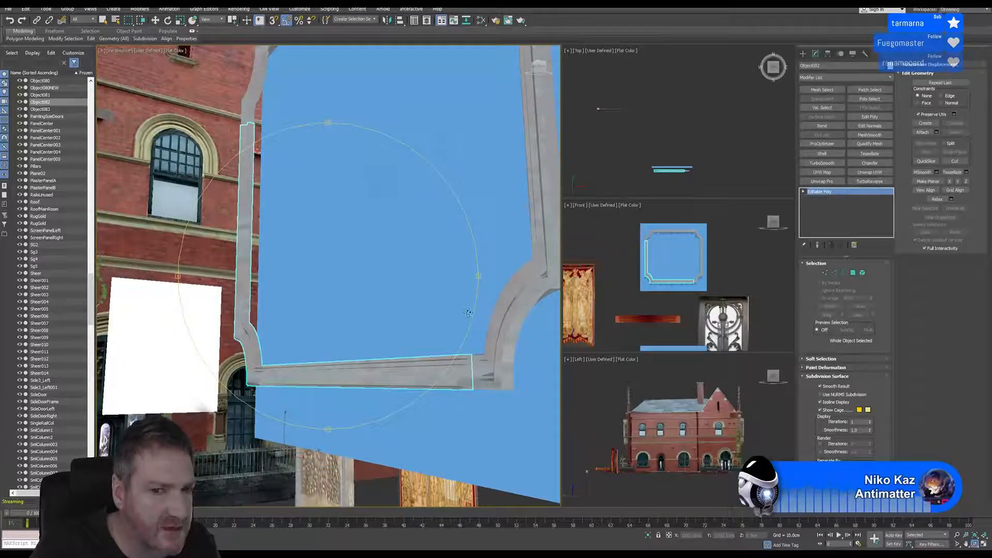
drag(468, 312, 336, 328)
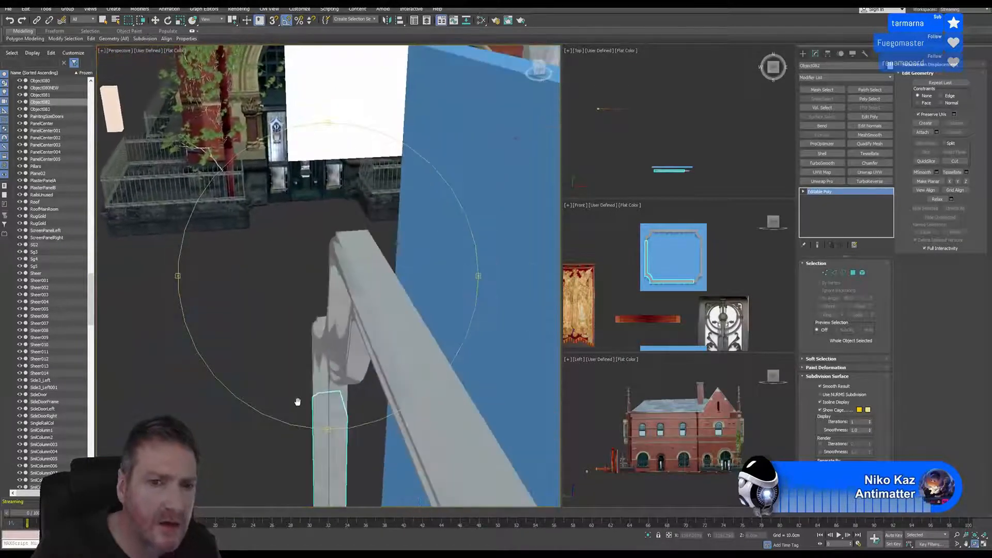
middle_drag(298, 402, 316, 338)
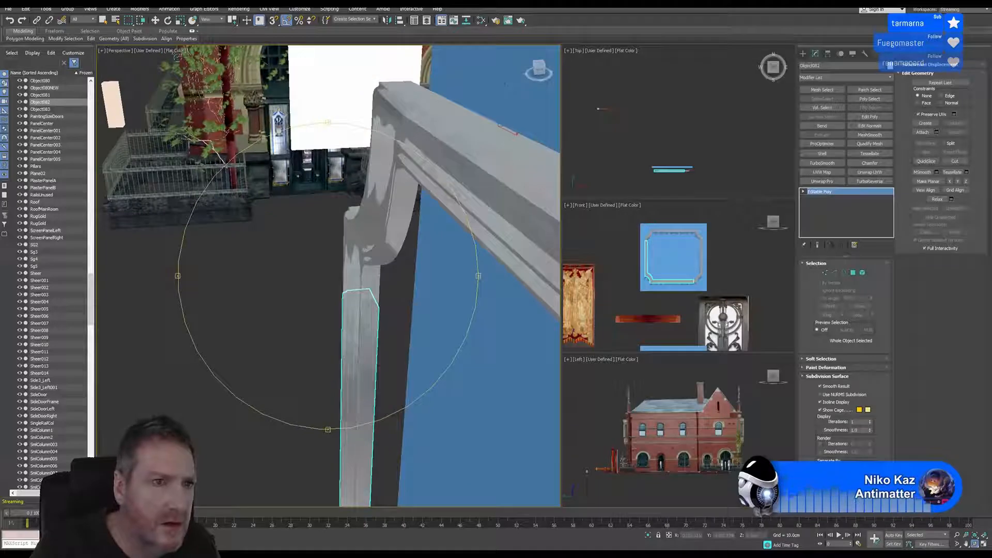
Inspect the upper box's moulding profile in Default Shading, then restore Flat Color and frame both boxes in the perspective view
click(178, 52)
click(207, 60)
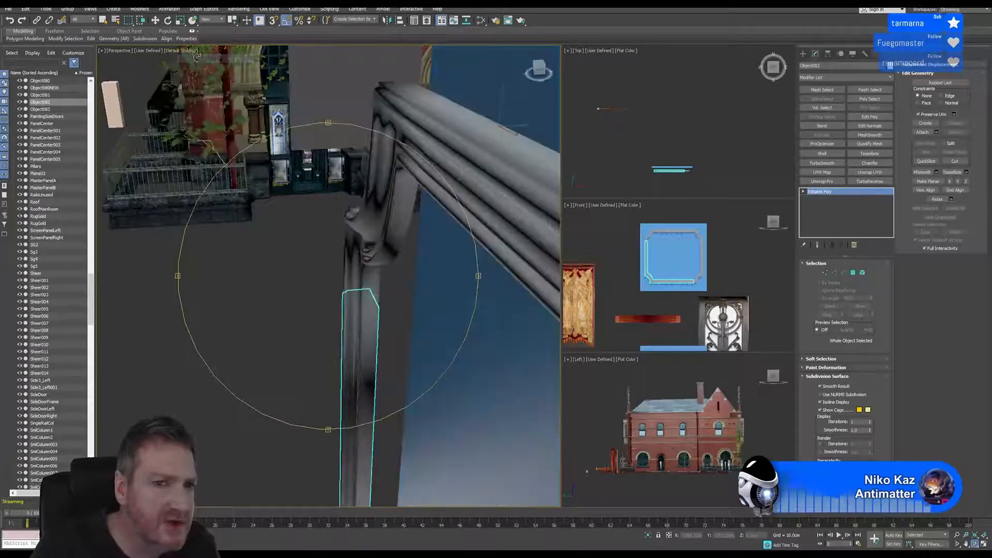
alt+middle_drag(356, 273, 305, 287)
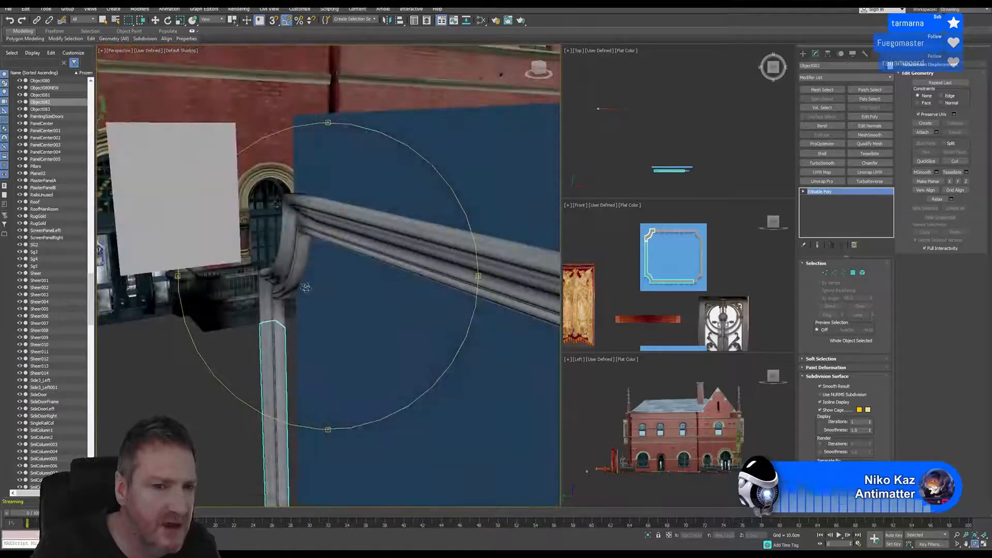
alt+middle_drag(336, 255, 367, 268)
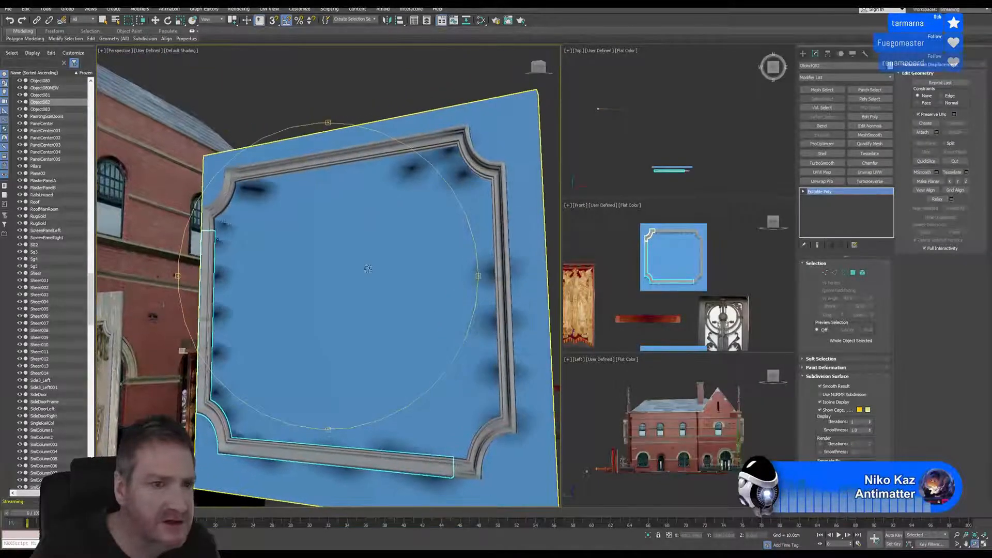
click(186, 51)
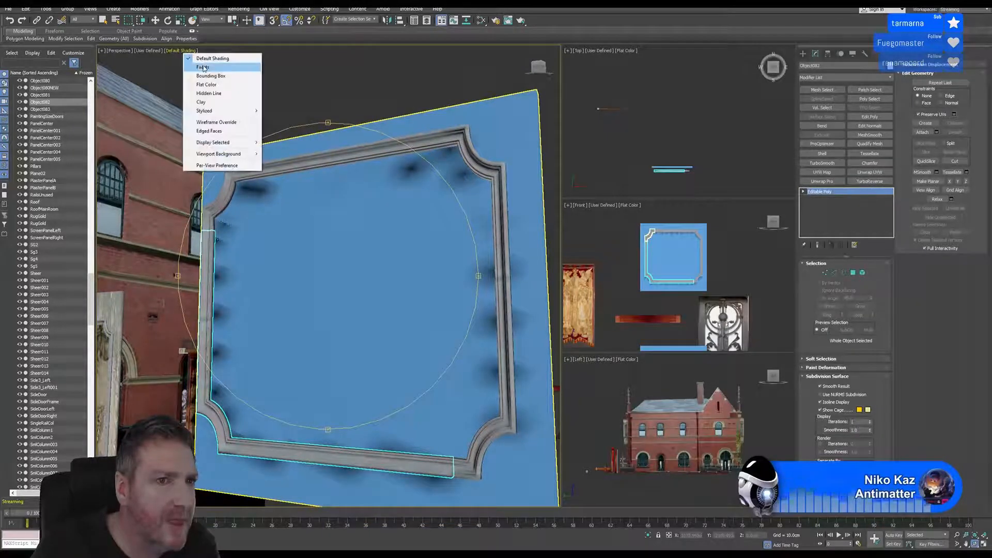
click(207, 85)
mouse_move(338, 252)
alt+middle_down()
mouse_move(352, 273)
mouse_move(342, 235)
alt+middle_up()
scroll(327, 273, down, 3)
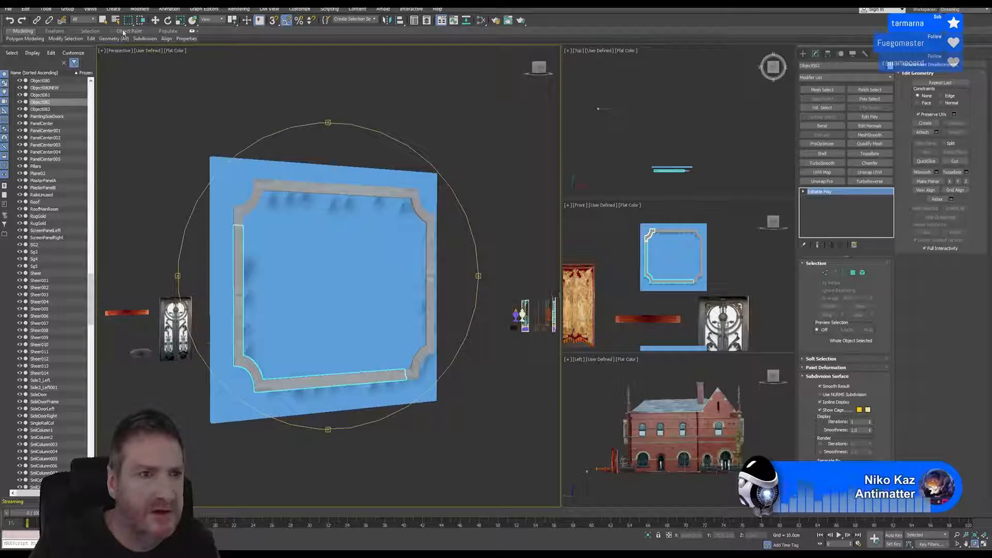
click(107, 20)
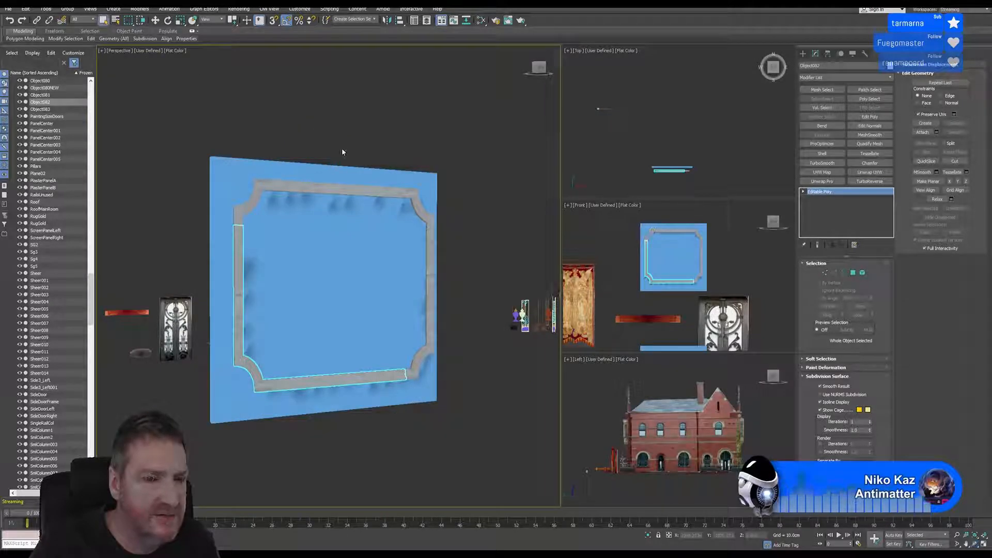
scroll(342, 151, down, 3)
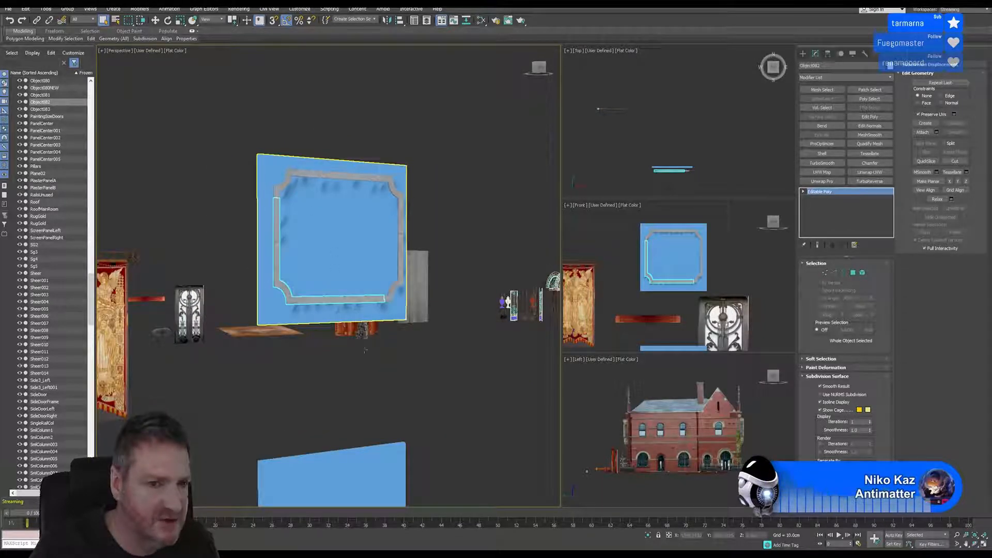
middle_drag(365, 351, 345, 273)
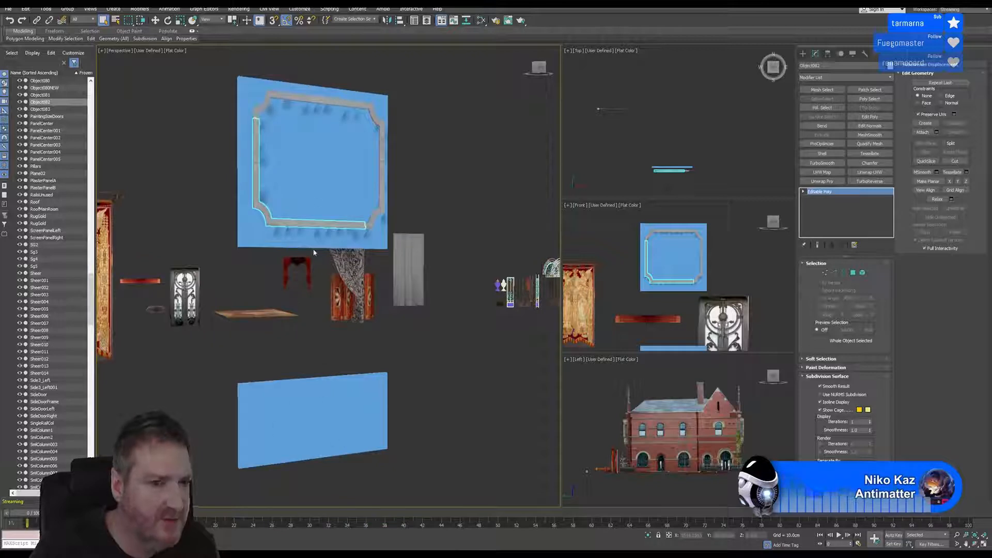
ctrl+click(263, 107)
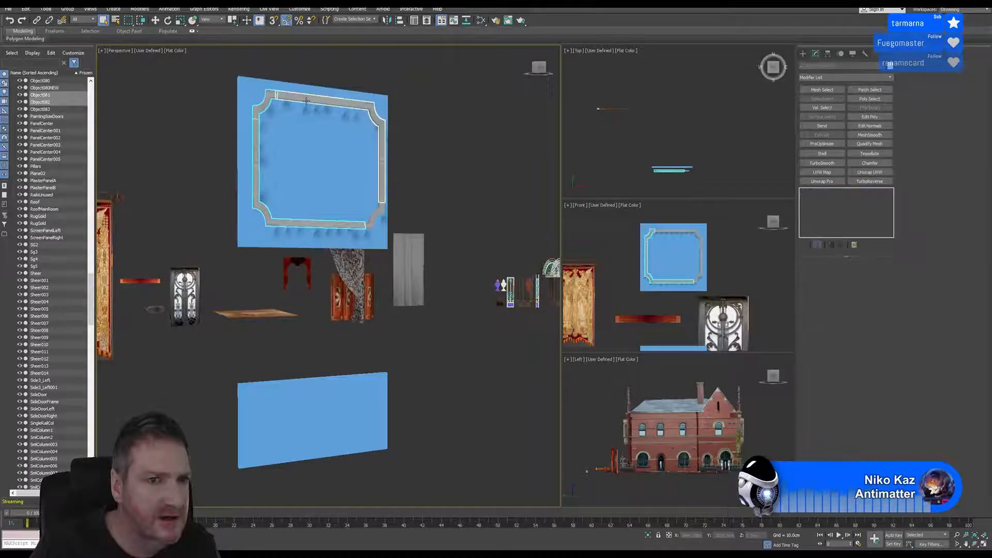
ctrl+click(307, 101)
ctrl+click(371, 211)
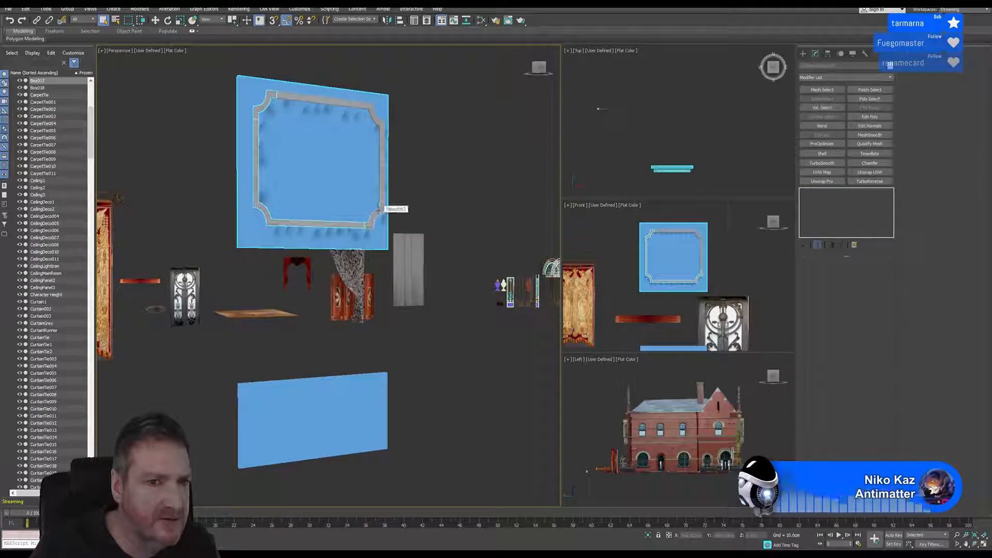
click(418, 175)
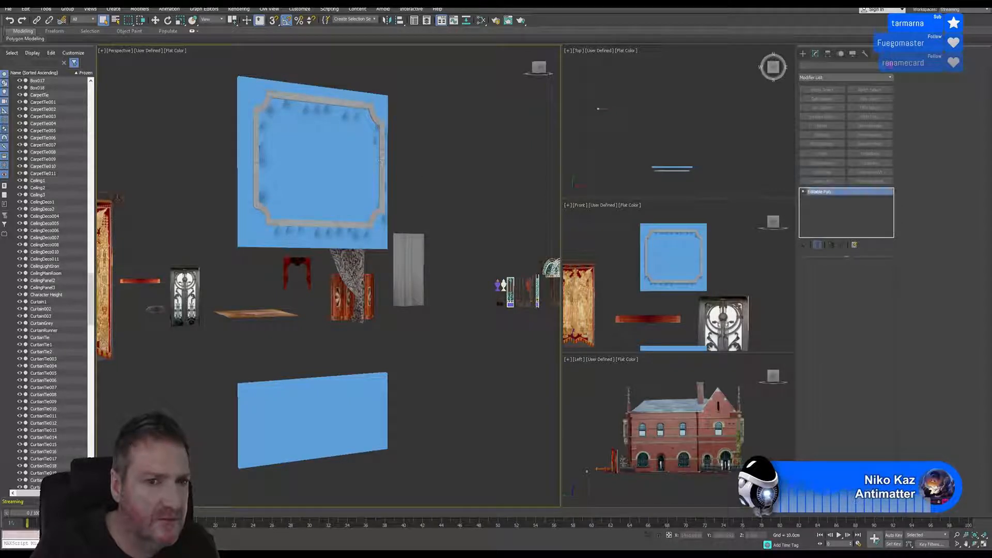
Clone the four pieces of the upper box's moulding border as one Copy set, moved straight down along Z over the lower box
click(382, 162)
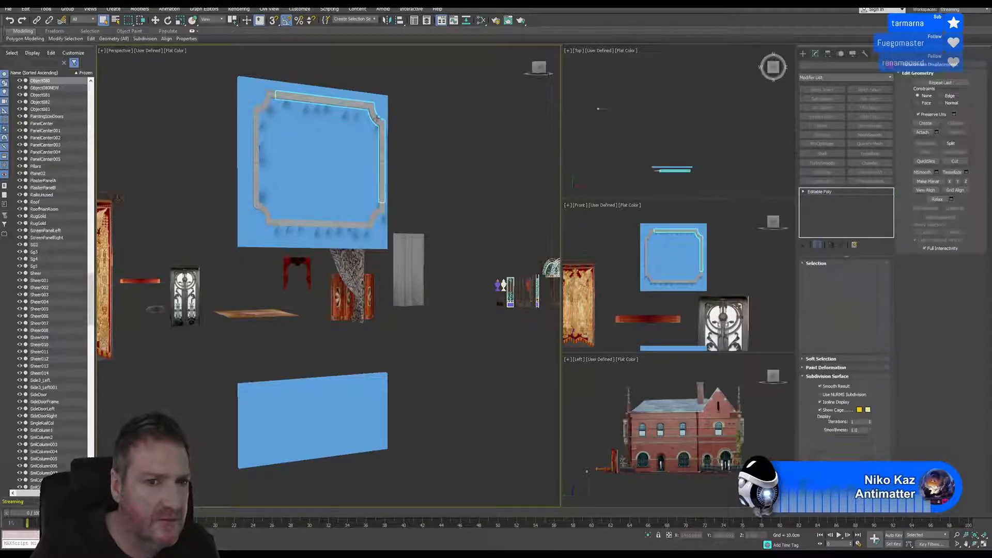
ctrl+click(256, 152)
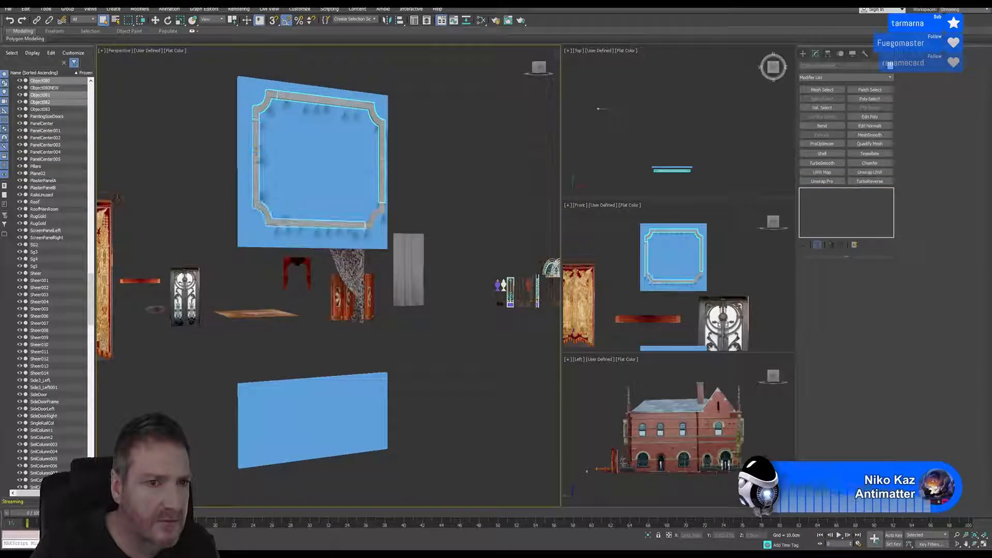
ctrl+click(377, 213)
click(155, 20)
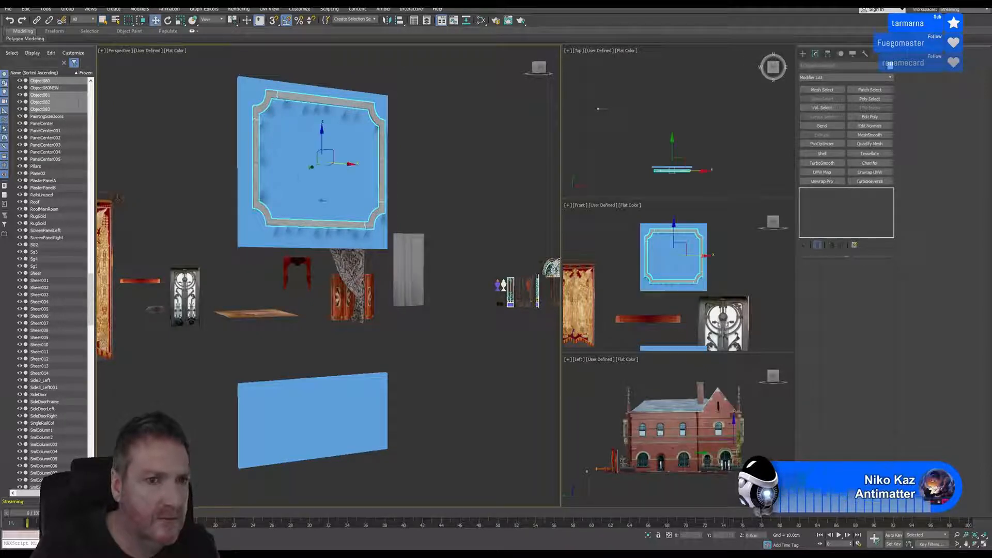
middle_drag(321, 138, 328, 138)
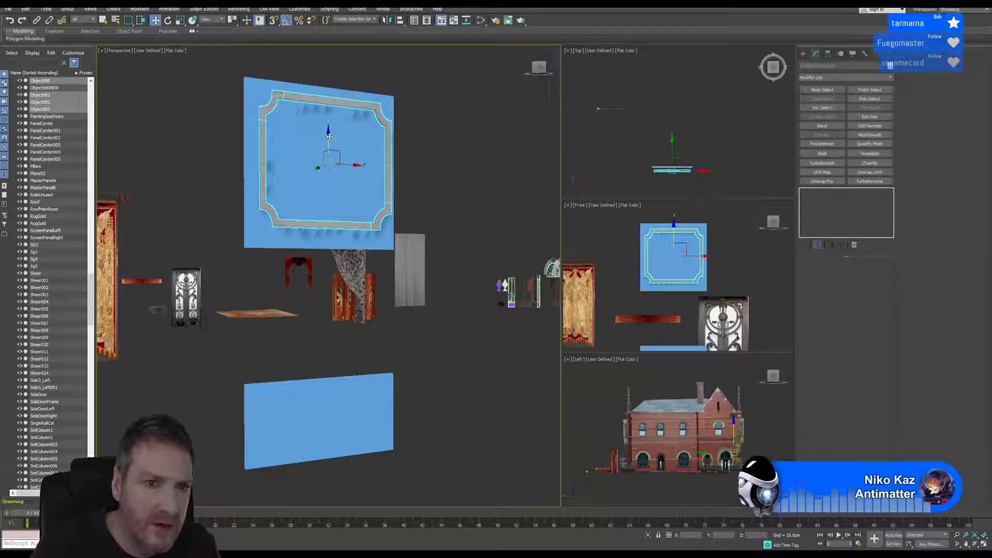
drag(330, 137, 349, 388)
click(10, 21)
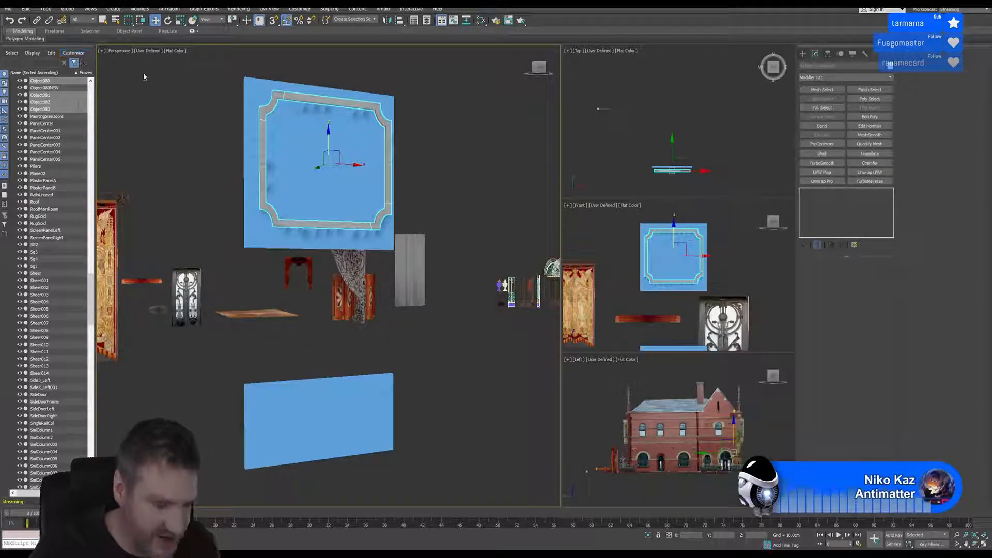
drag(329, 136, 328, 386)
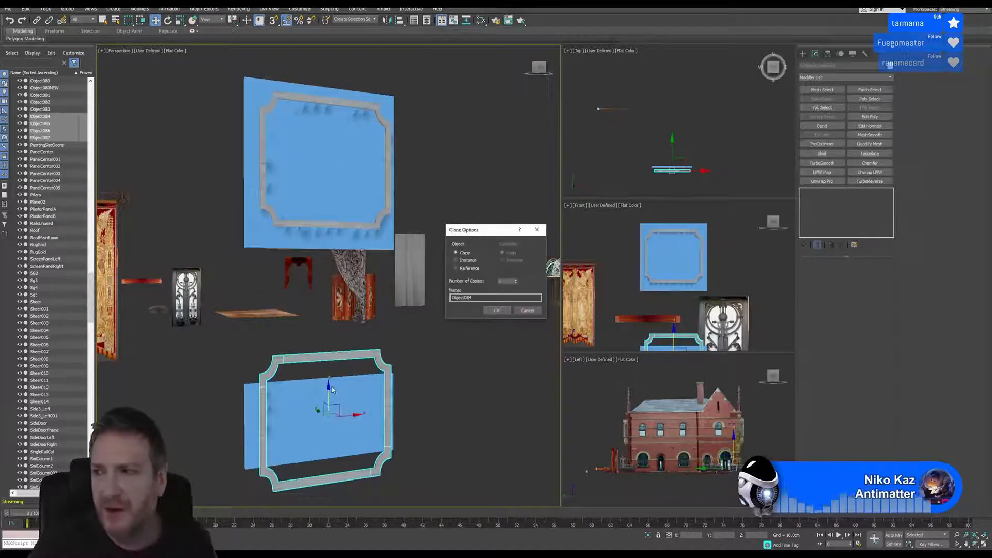
click(497, 314)
Lower the copied moulding border along Z until its top bar sits just inside the lower box's upper edge
mouse_move(421, 381)
middle_down()
mouse_move(414, 357)
mouse_move(420, 362)
middle_up()
scroll(409, 369, up, 3)
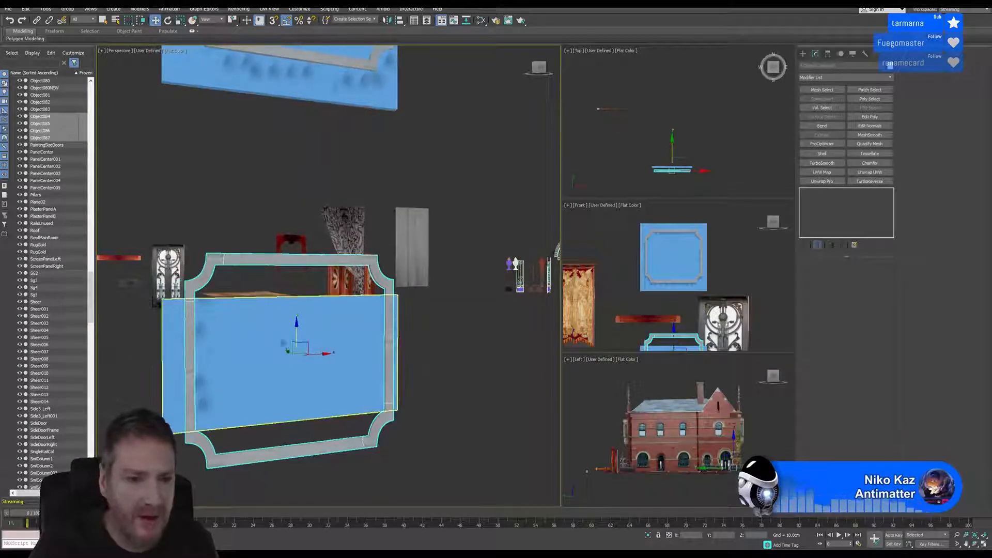
drag(297, 328, 296, 383)
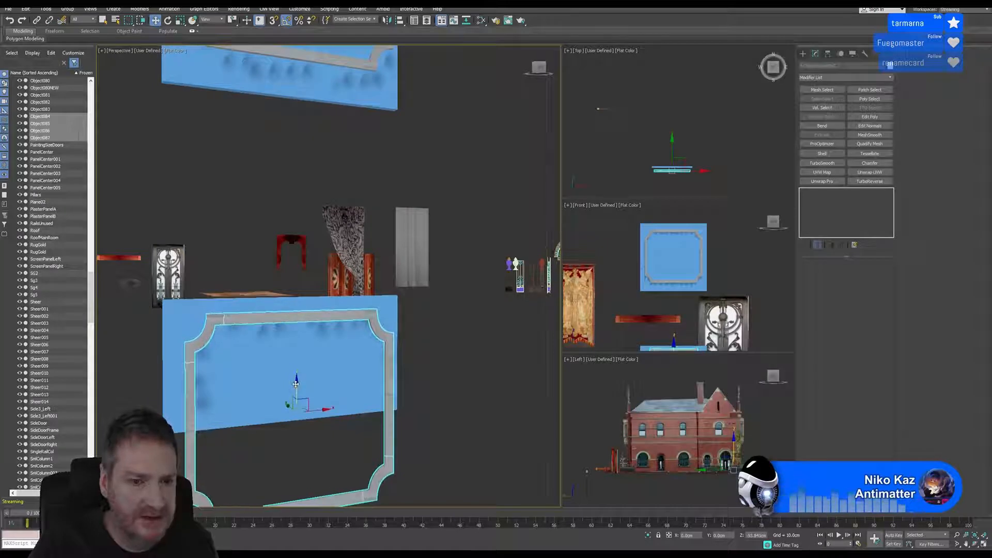
middle_drag(398, 373, 400, 289)
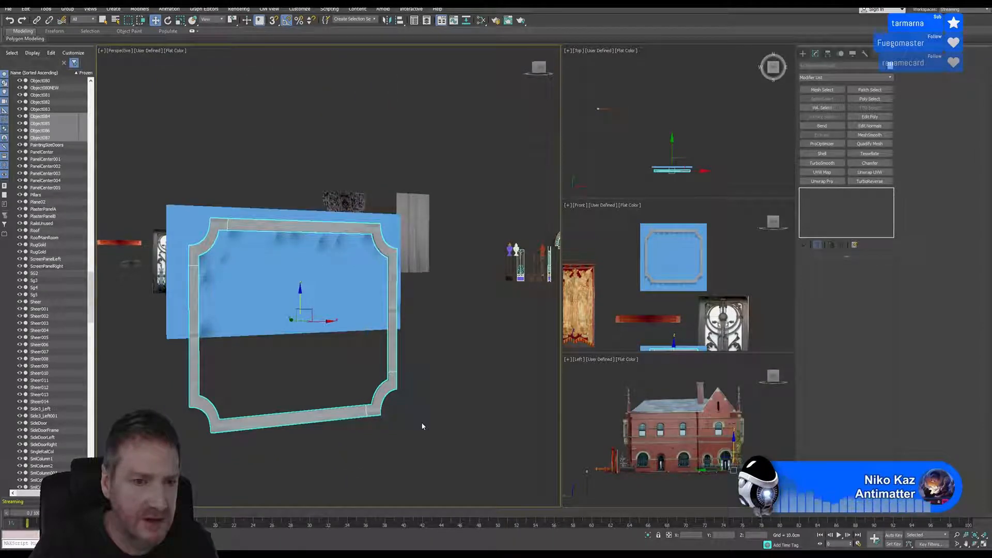
Raise the copied border's bottom-left and lower-right corner pieces along Z until the bottom bar sits just inside the lower box's bottom edge
click(373, 454)
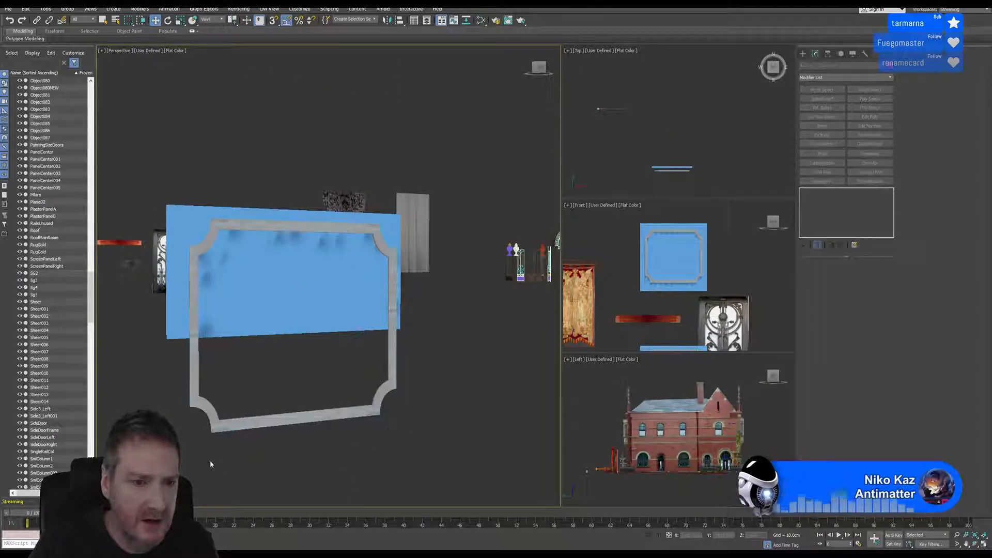
click(206, 423)
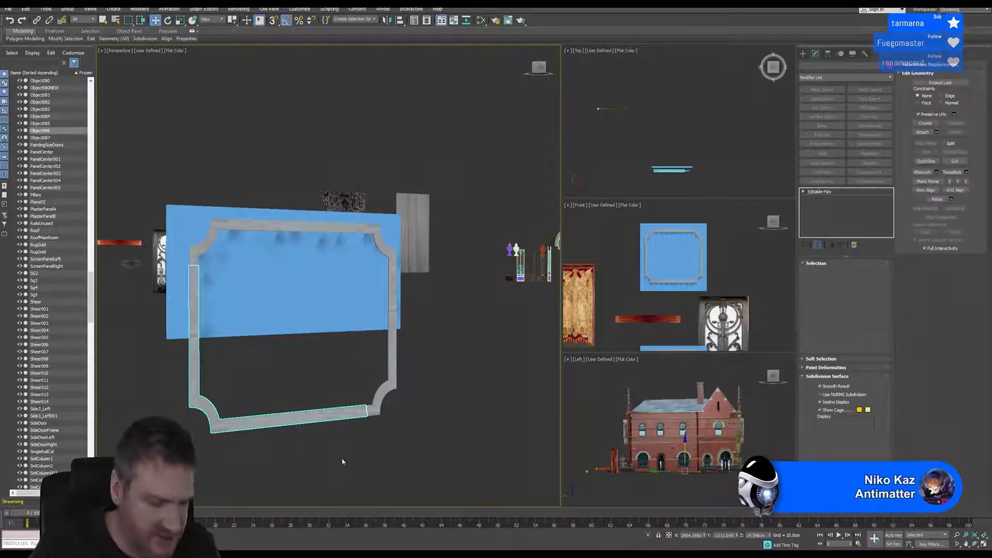
ctrl+click(381, 394)
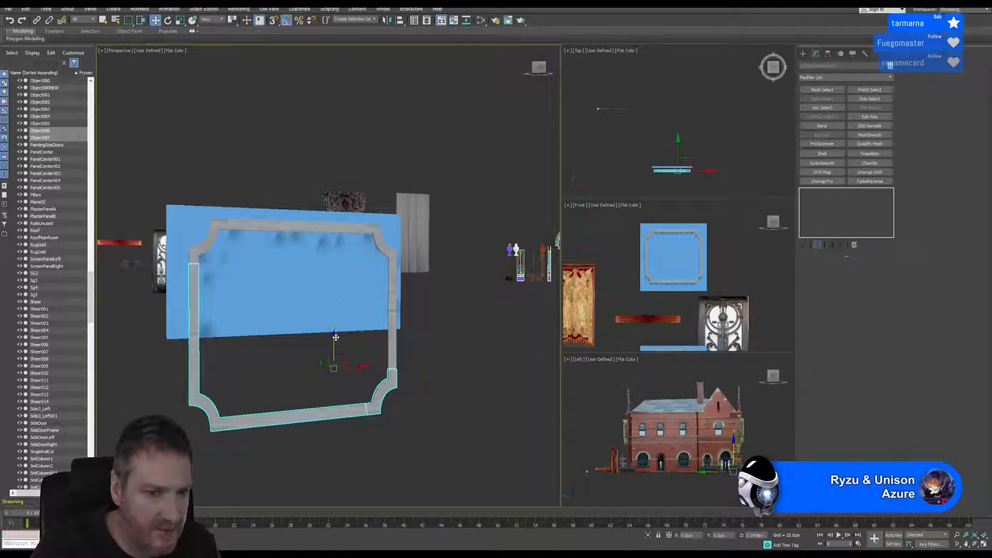
drag(336, 337, 366, 243)
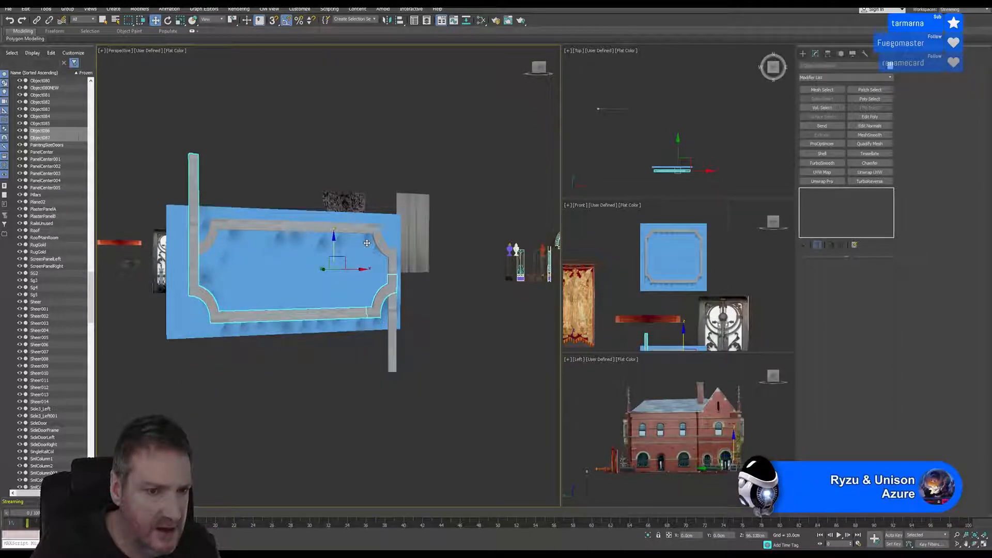
middle_drag(336, 227, 357, 253)
scroll(309, 301, up, 2)
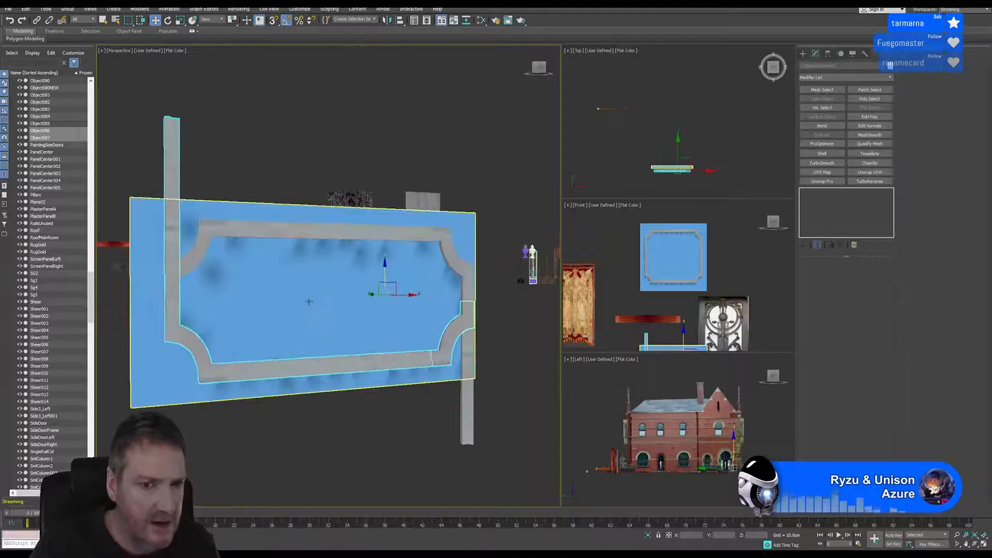
Shorten the left upright of the lower box's border by lowering its top-end vertices to meet the upper-left corner piece
right_click(725, 278)
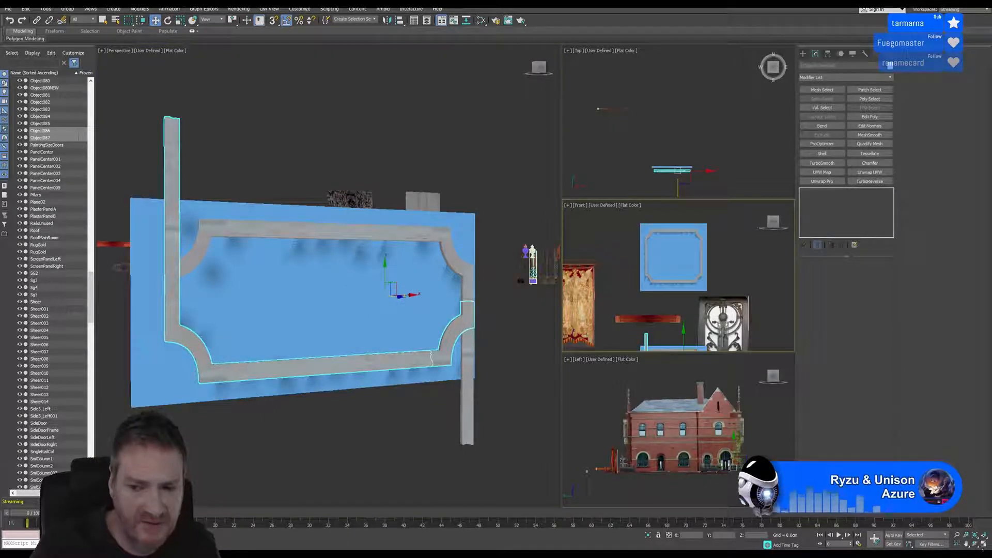
click(985, 545)
middle_drag(555, 457, 597, 234)
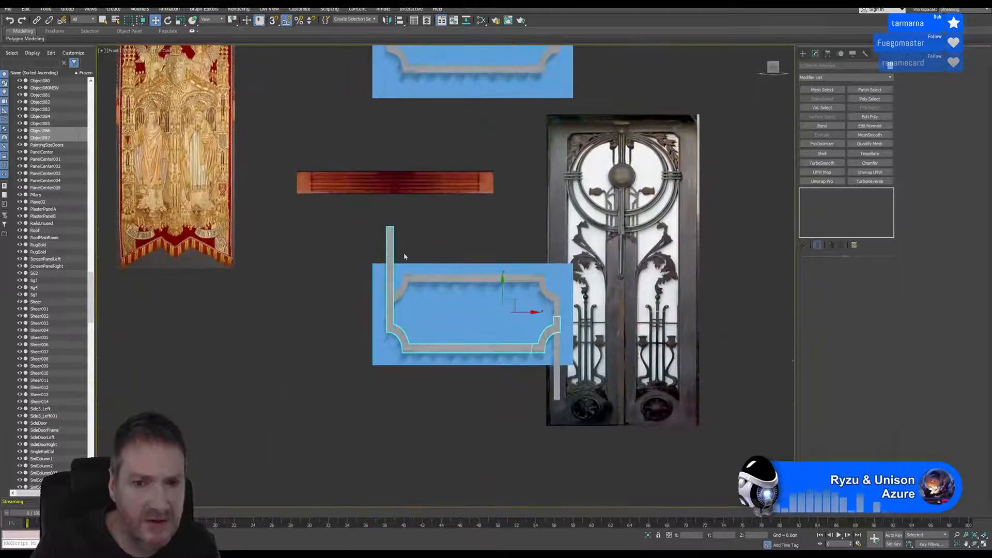
scroll(405, 254, up, 2)
click(387, 254)
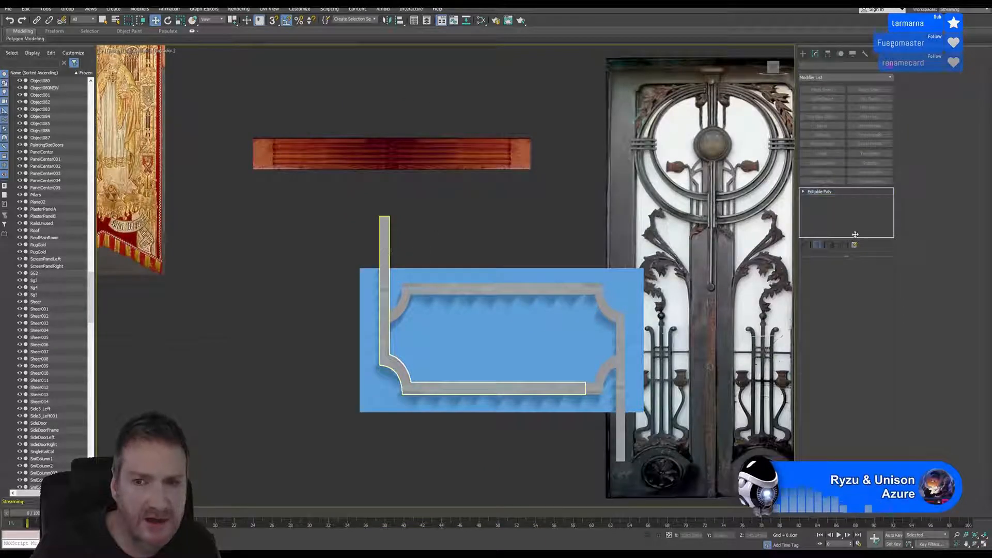
click(825, 273)
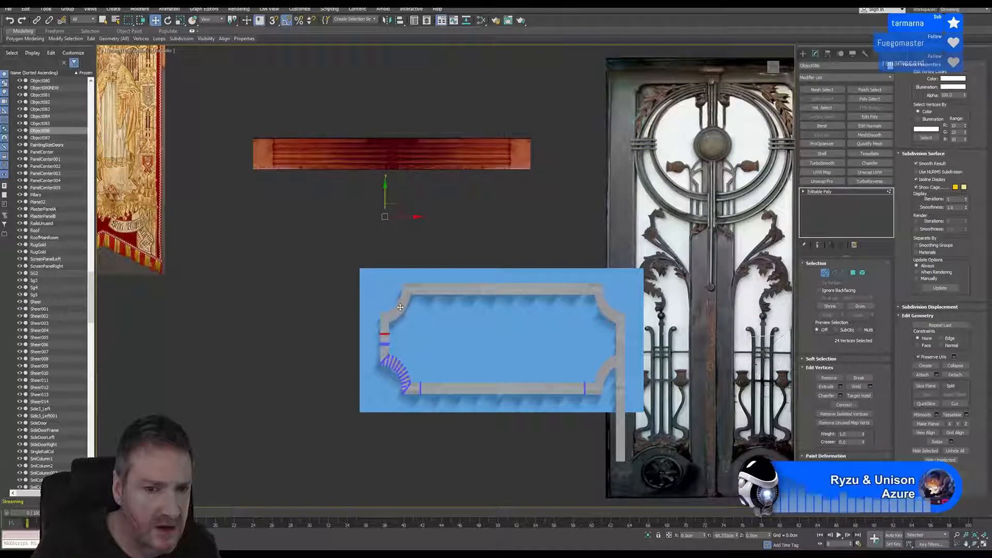
scroll(385, 338, up, 10)
drag(401, 307, 405, 300)
scroll(403, 300, up, 3)
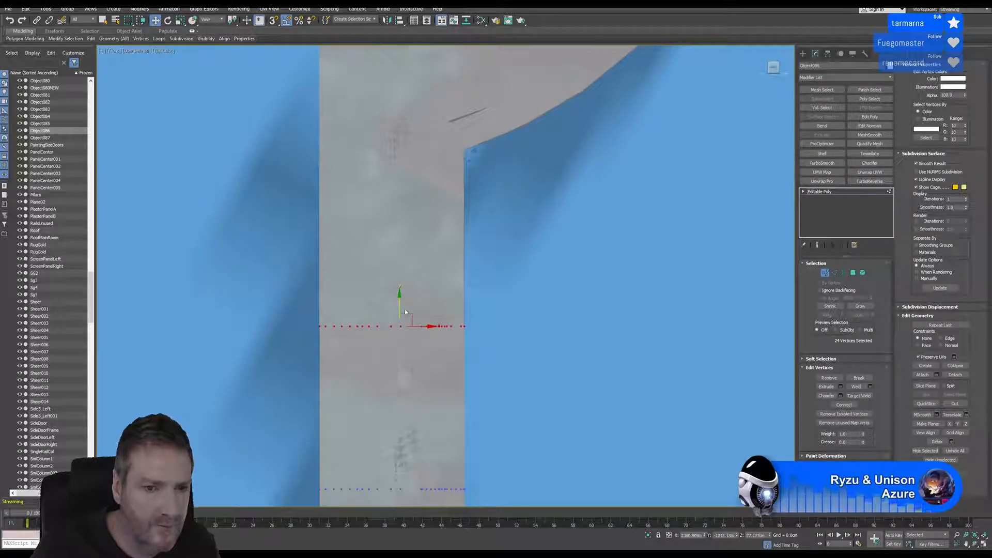
scroll(406, 312, down, 15)
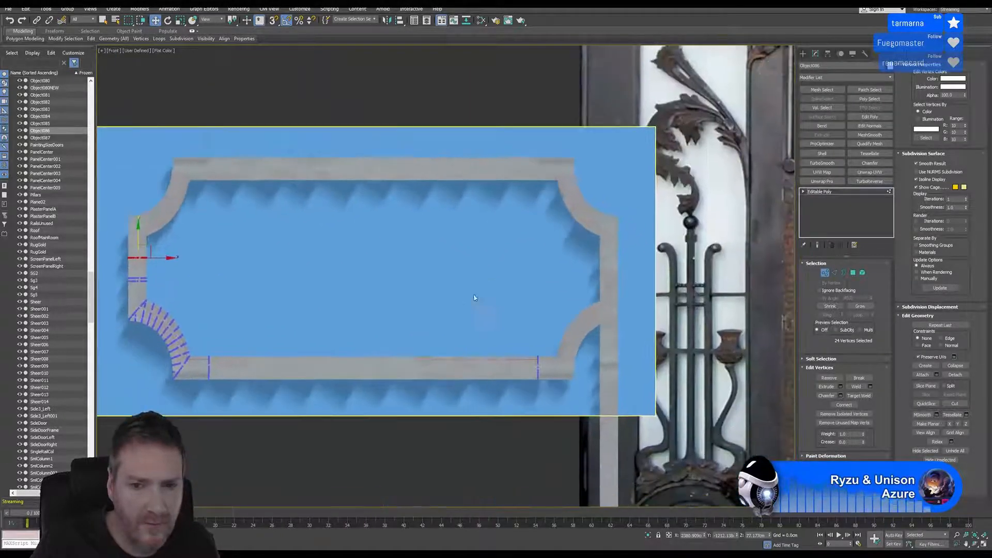
click(824, 274)
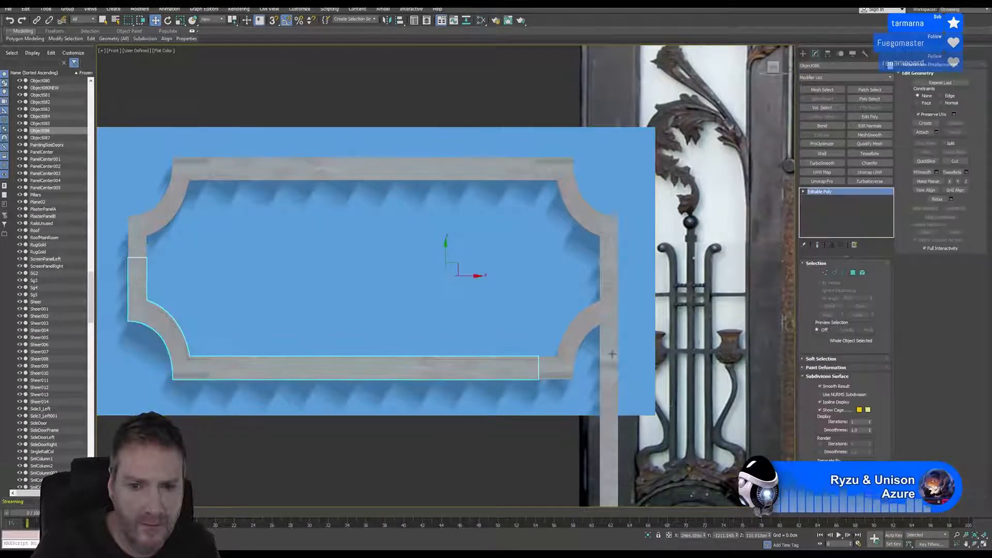
Shorten the right upright of the lower box's border by raising its bottom-end vertices to meet the lower-right corner piece
click(825, 273)
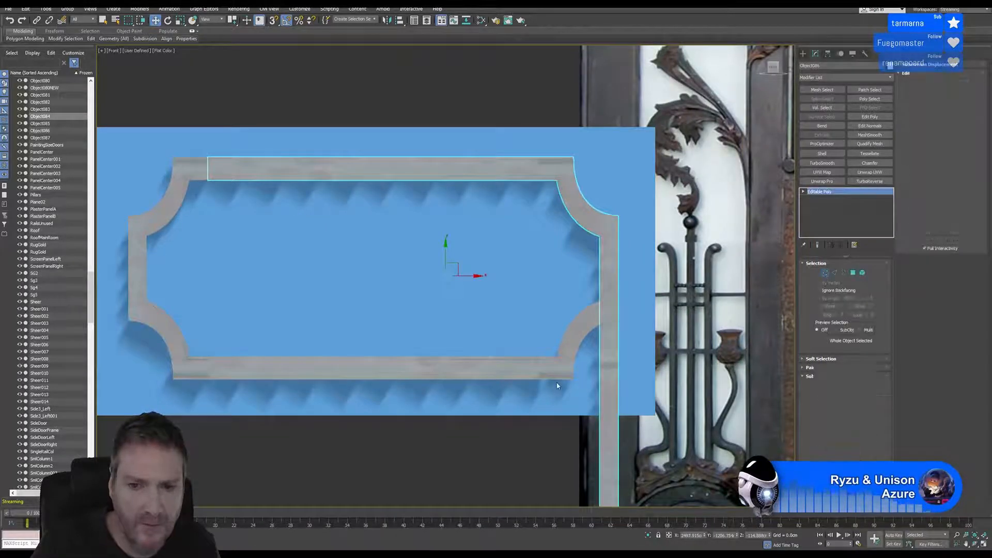
middle_drag(460, 255, 410, 203)
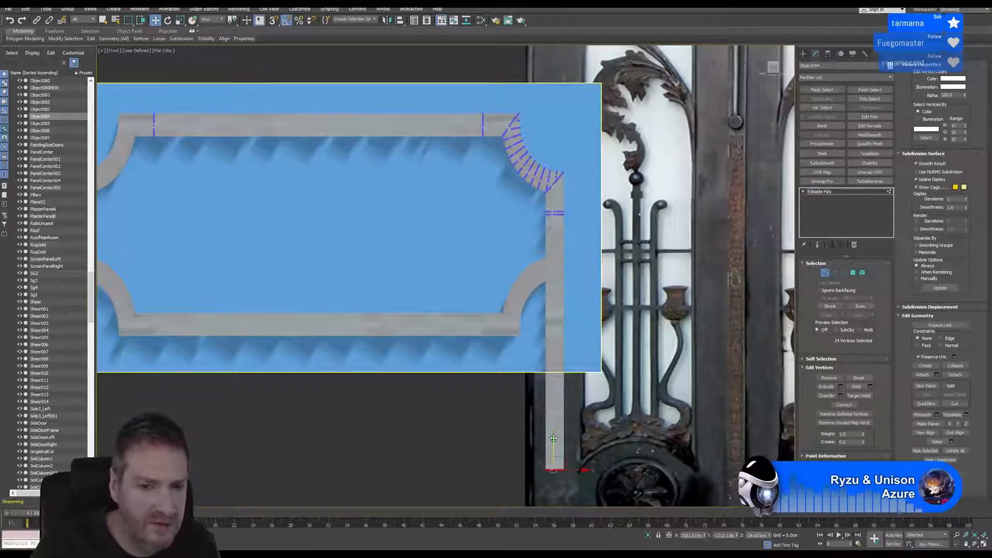
drag(551, 422, 562, 258)
drag(572, 201, 573, 183)
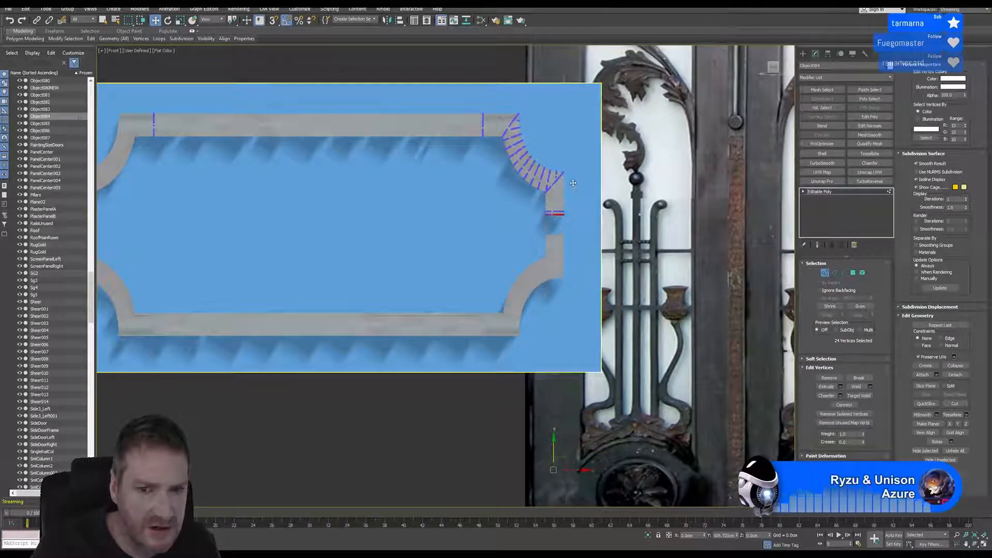
scroll(572, 203, up, 8)
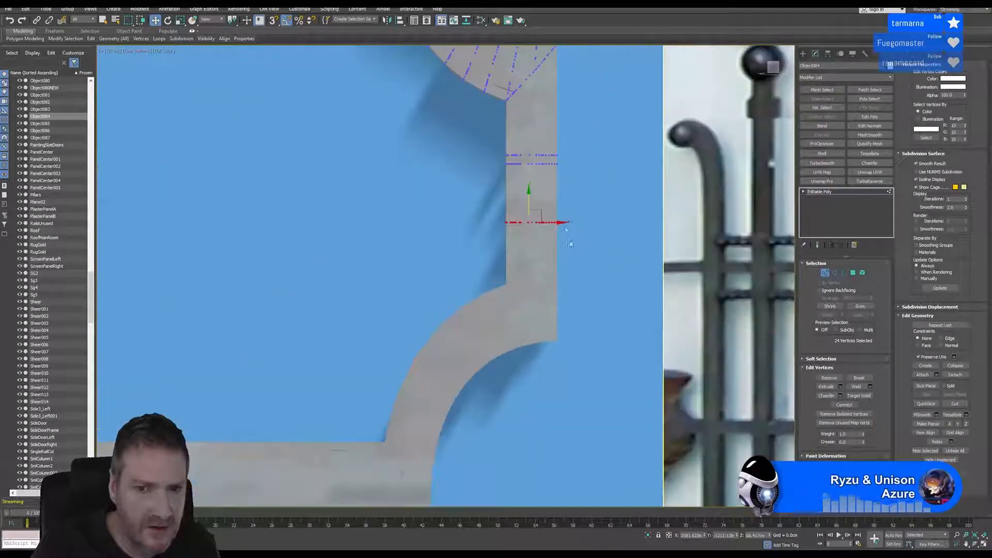
mouse_move(481, 229)
mouse_down()
mouse_move(490, 207)
mouse_move(491, 223)
mouse_up()
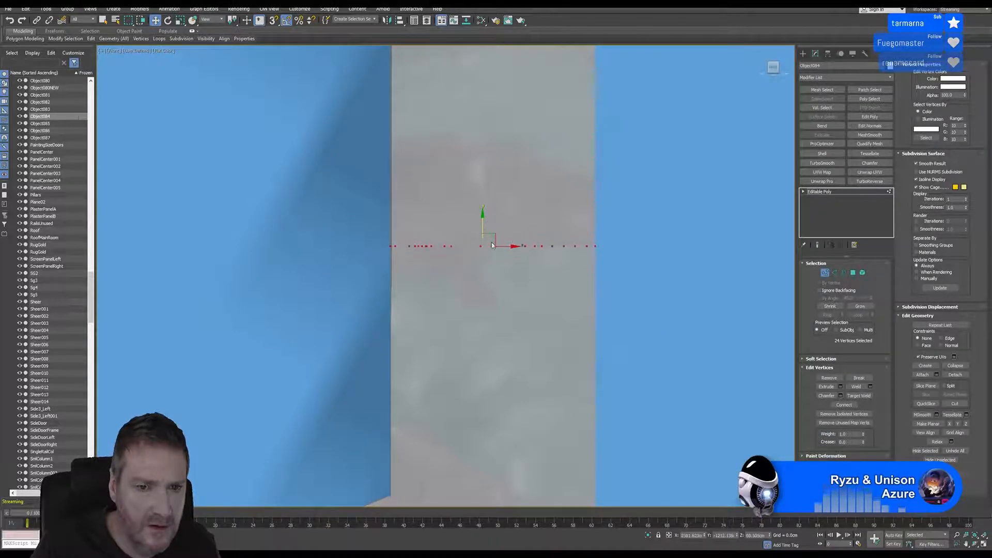
scroll(492, 246, down, 10)
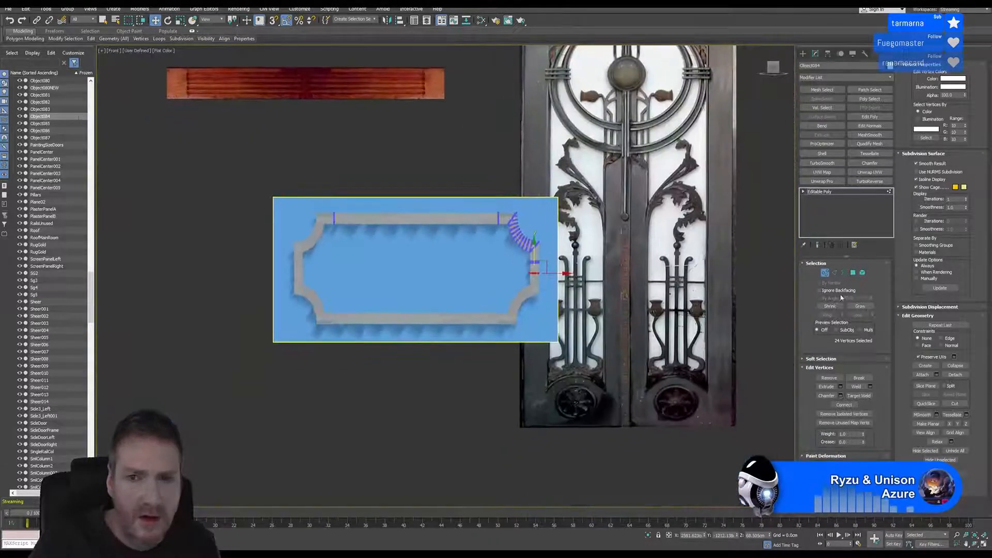
click(393, 396)
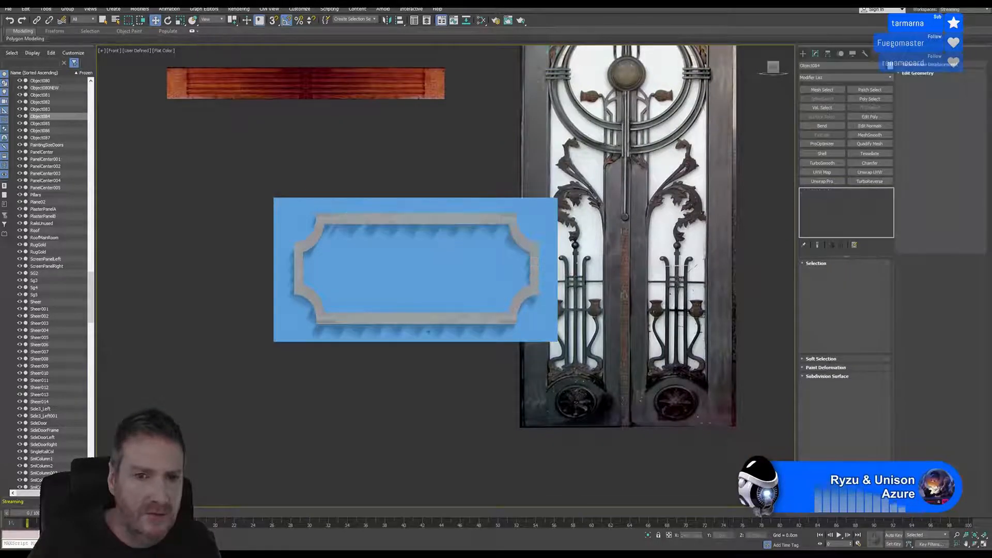
Attach the four moulding pieces of the upper box's border into one object, starting from its top-right piece
scroll(413, 288, down, 4)
middle_drag(413, 287, 416, 358)
scroll(477, 216, up, 4)
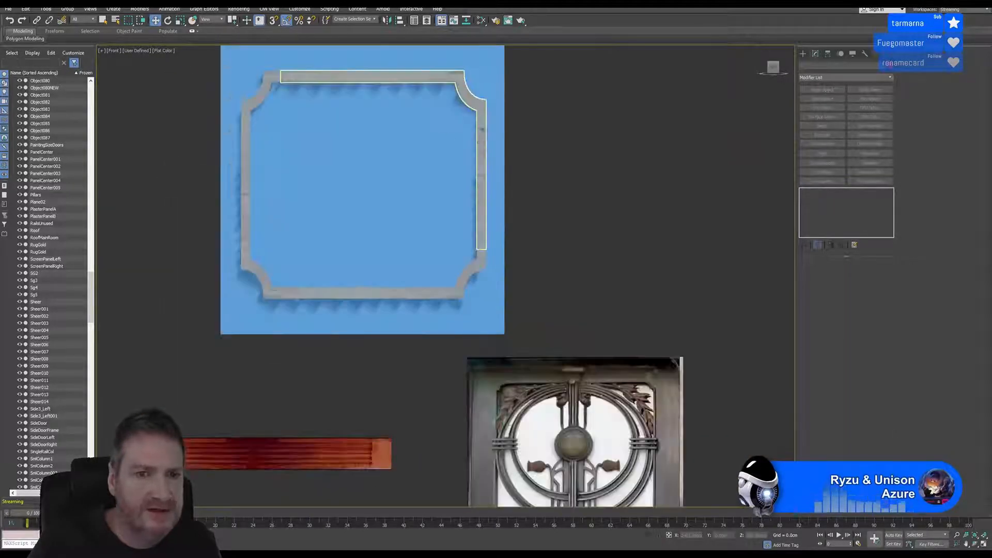
click(478, 102)
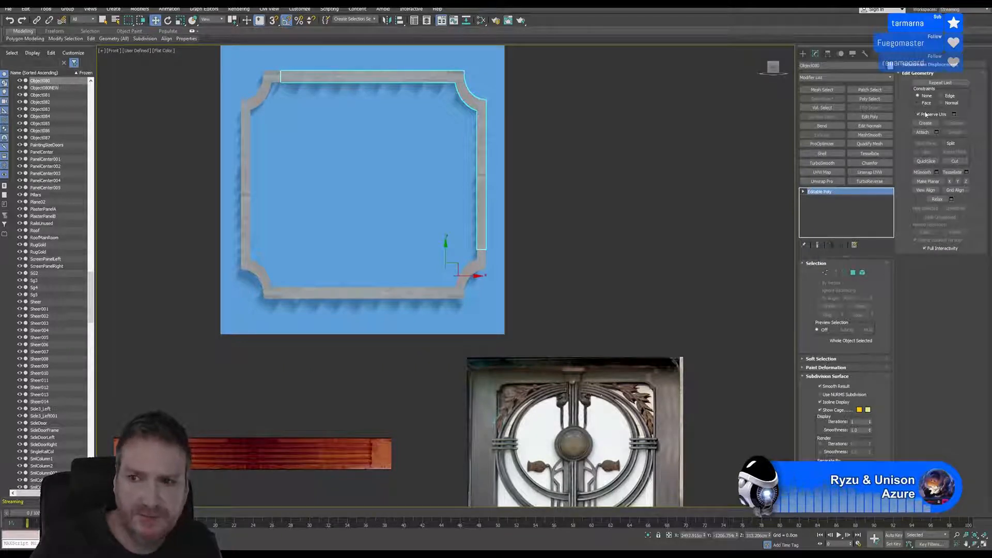
click(928, 134)
click(267, 77)
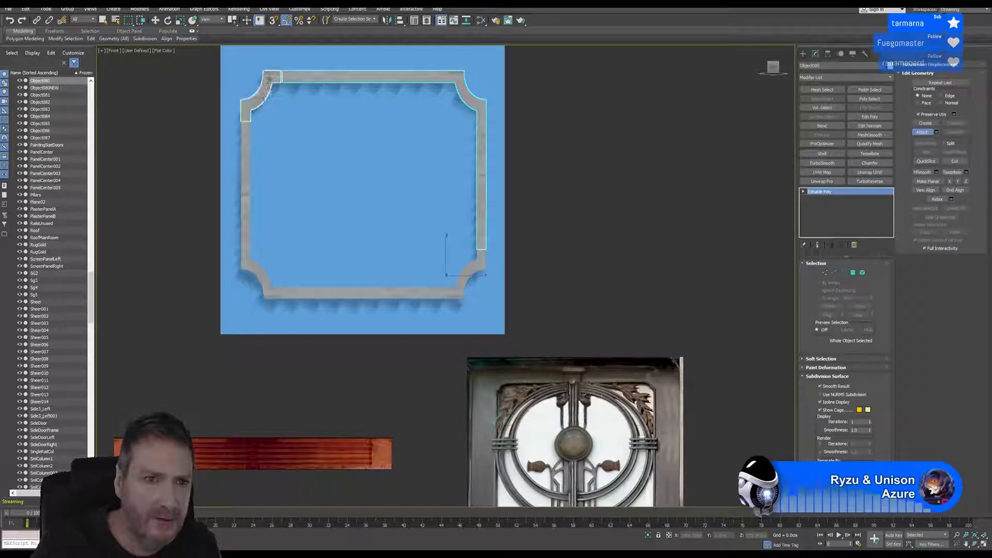
click(245, 181)
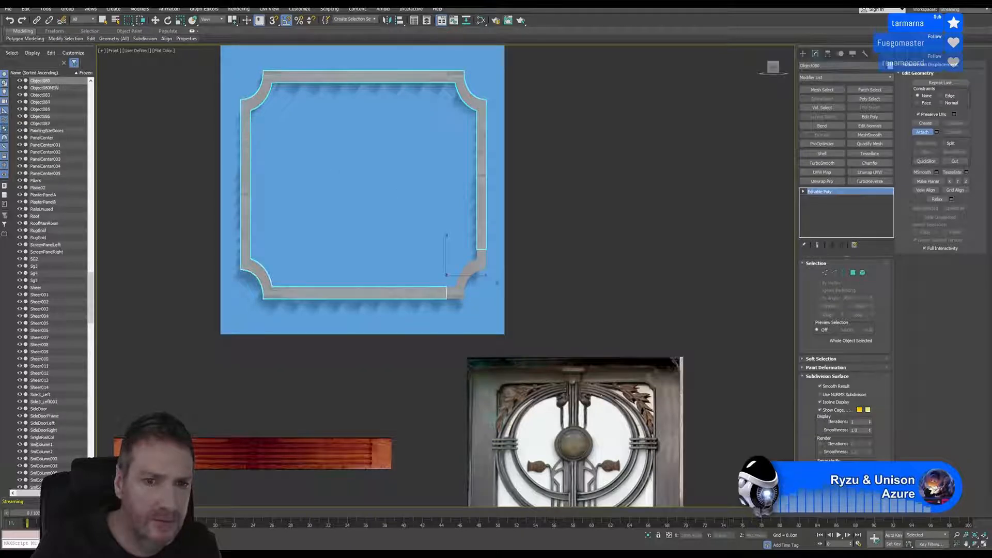
click(476, 269)
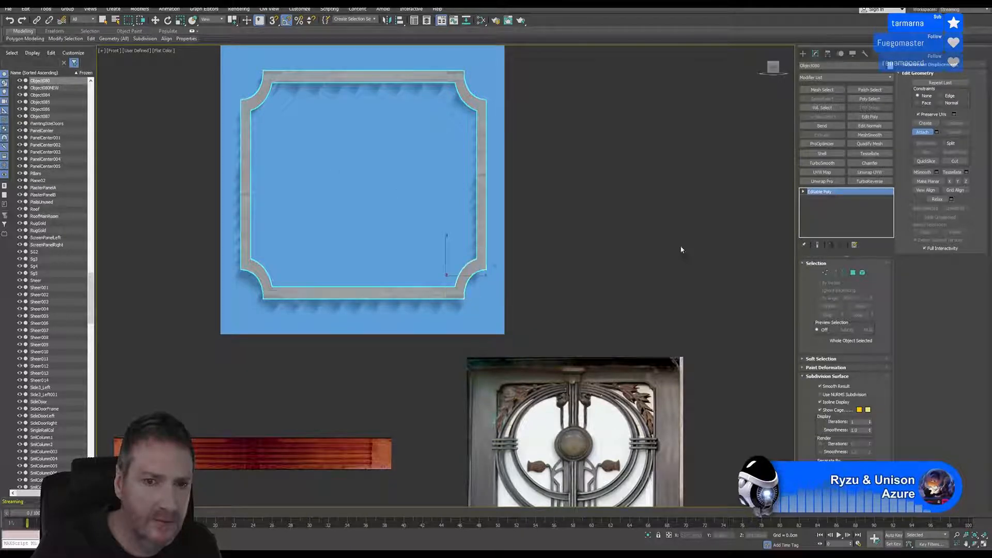
click(922, 133)
click(642, 197)
Attach the four moulding pieces of the lower box's border into one object, starting from its top-right piece
middle_drag(522, 369, 533, 150)
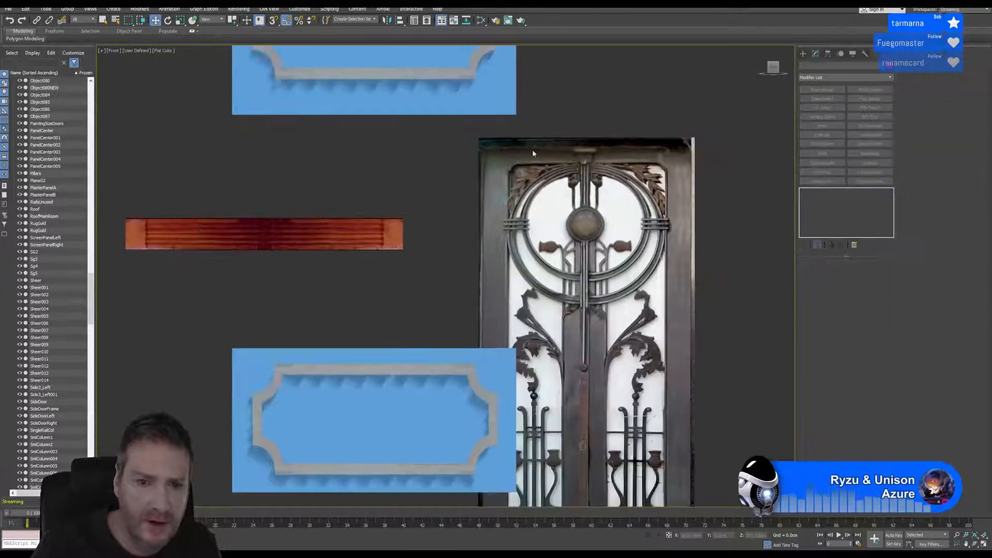
click(421, 367)
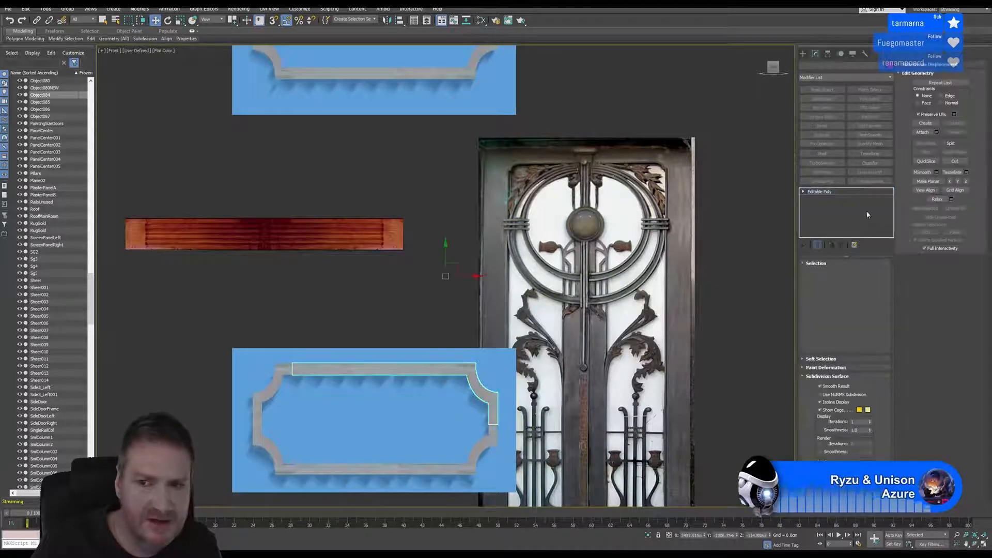
click(922, 132)
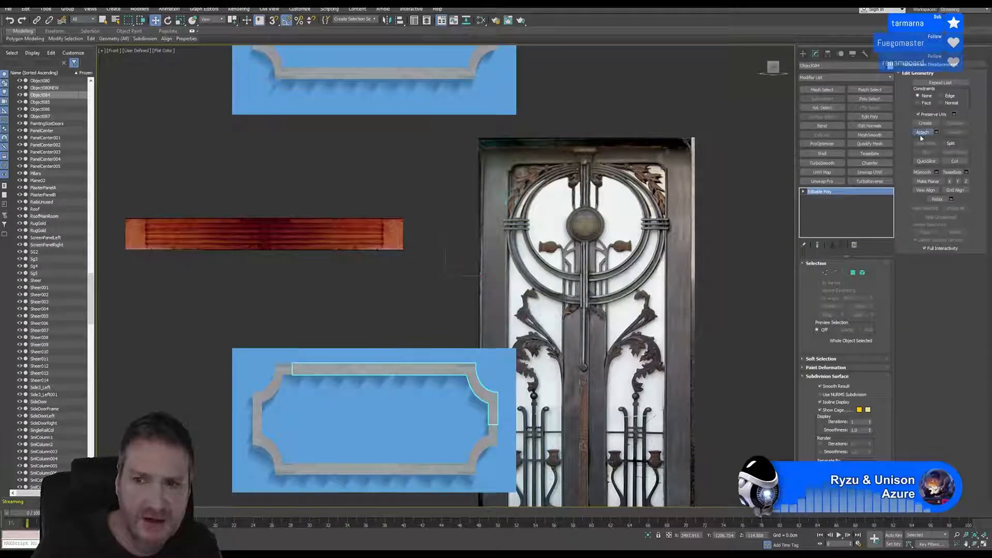
click(278, 368)
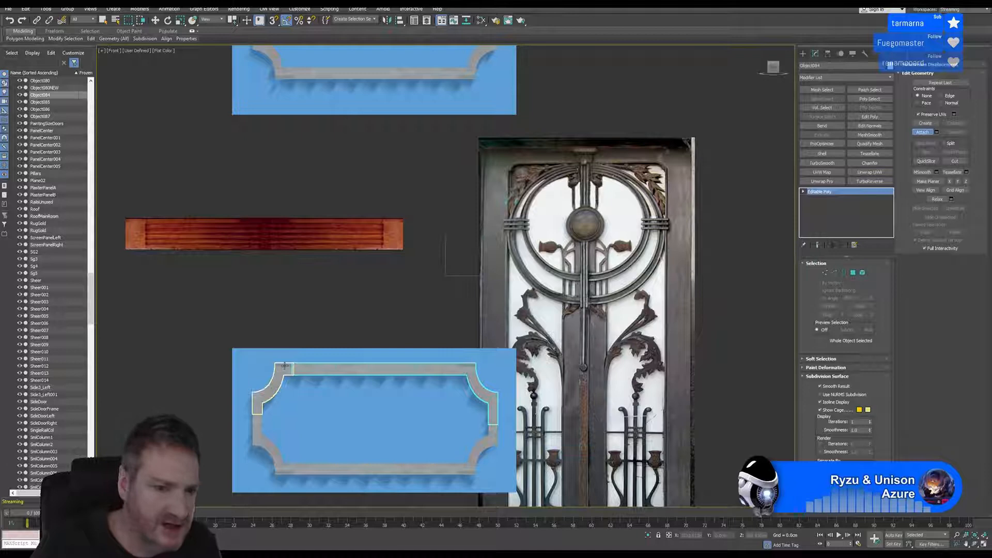
click(259, 435)
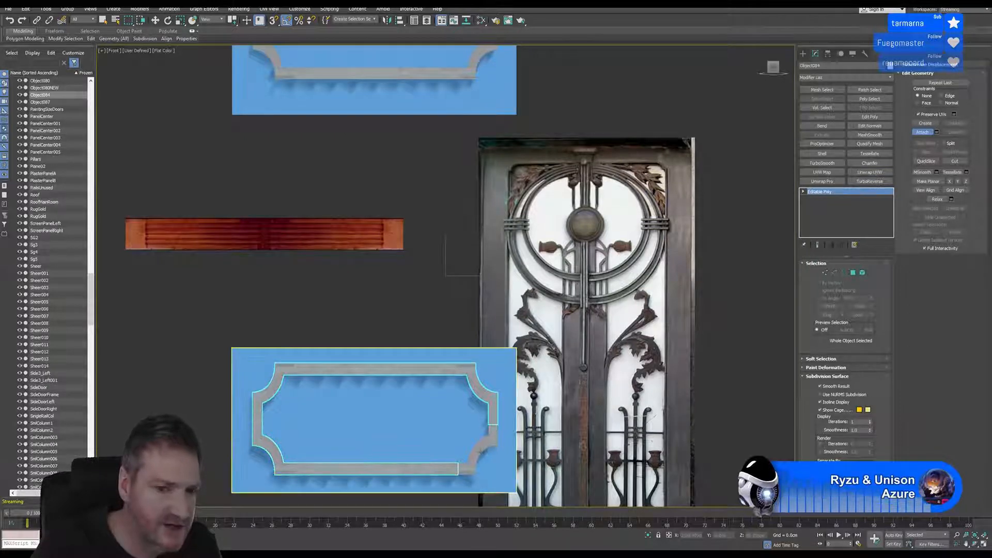
click(496, 426)
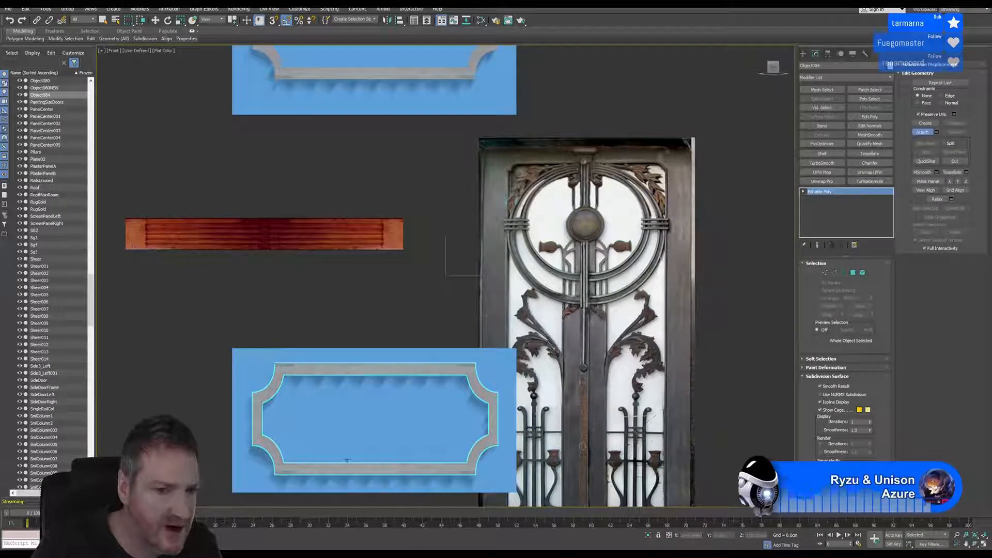
click(928, 133)
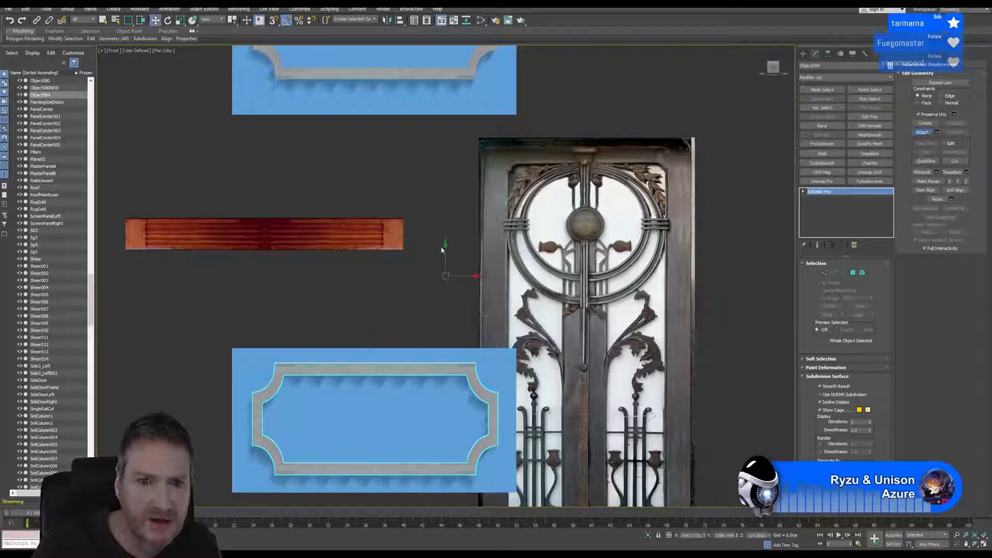
click(382, 310)
Detach the ornamented center element of the leftmost plaster panel as a separate cloned object, leaving the original in place
scroll(391, 292, down, 4)
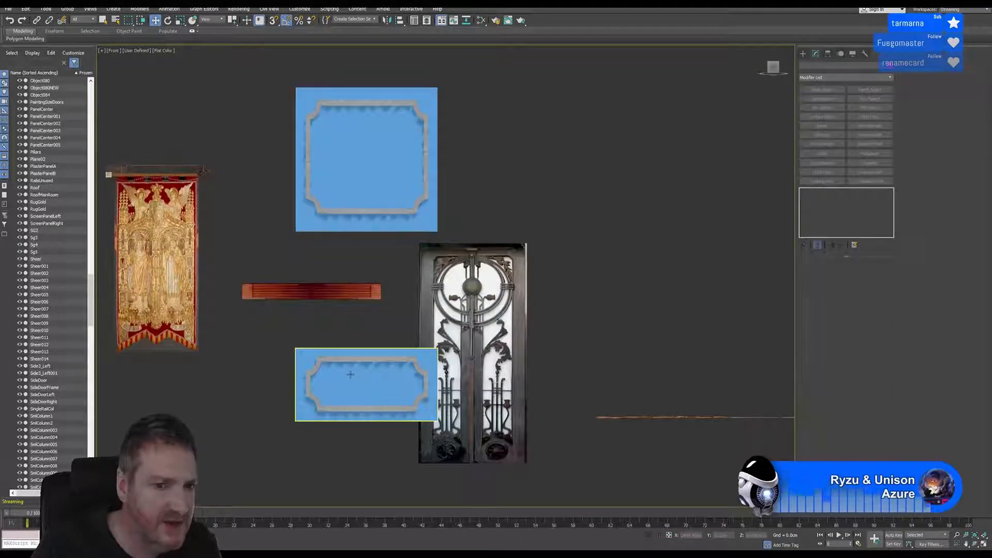
middle_drag(211, 248, 560, 248)
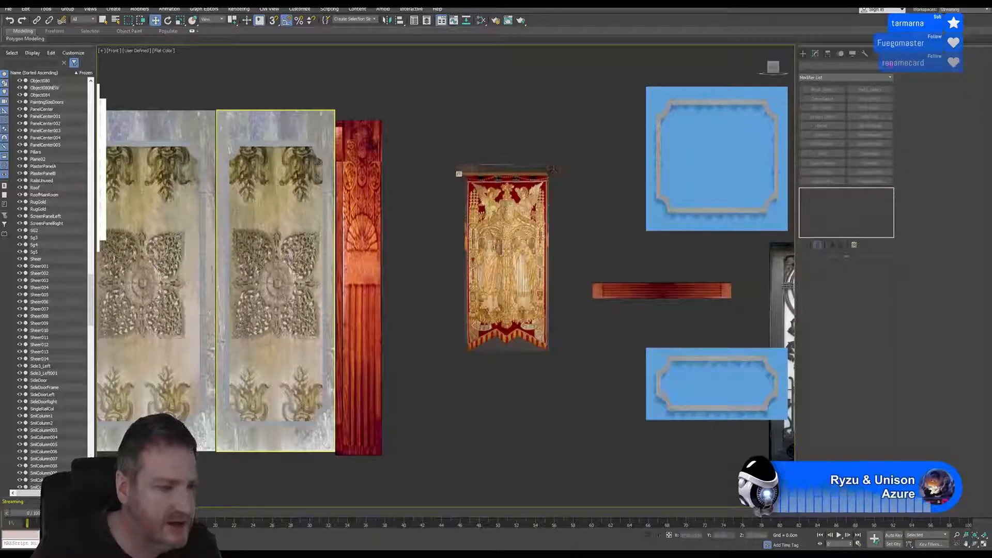
scroll(402, 331, down, 3)
middle_drag(388, 316, 402, 318)
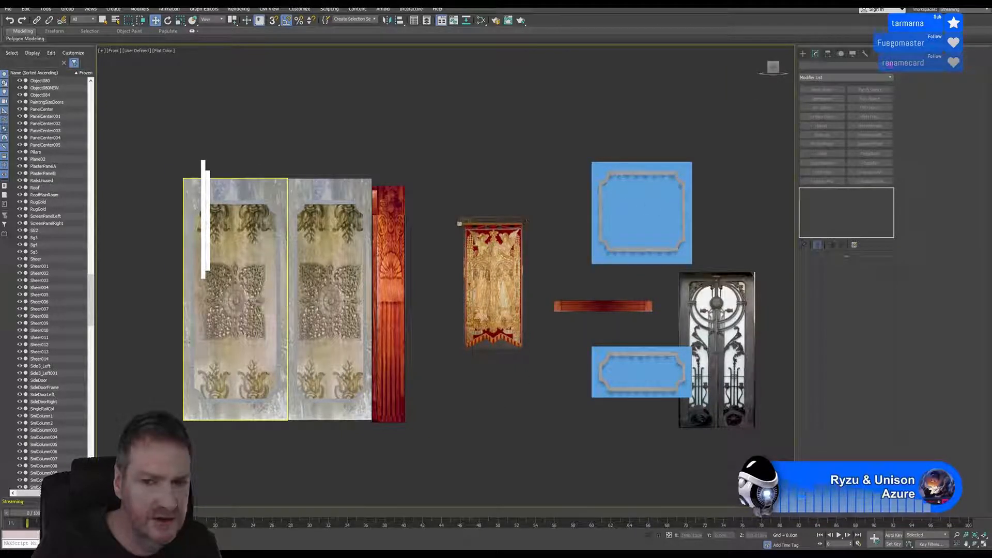
click(231, 353)
click(232, 353)
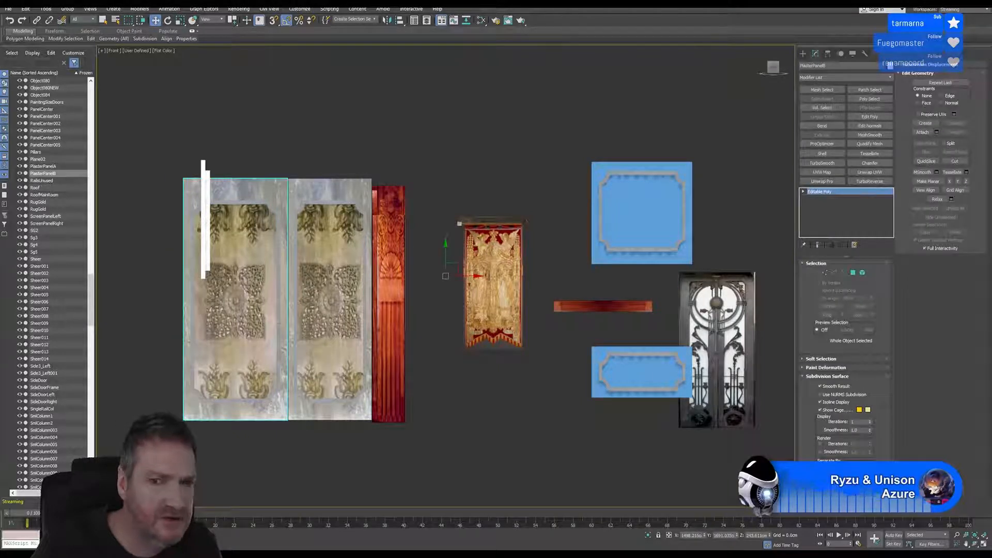
click(863, 273)
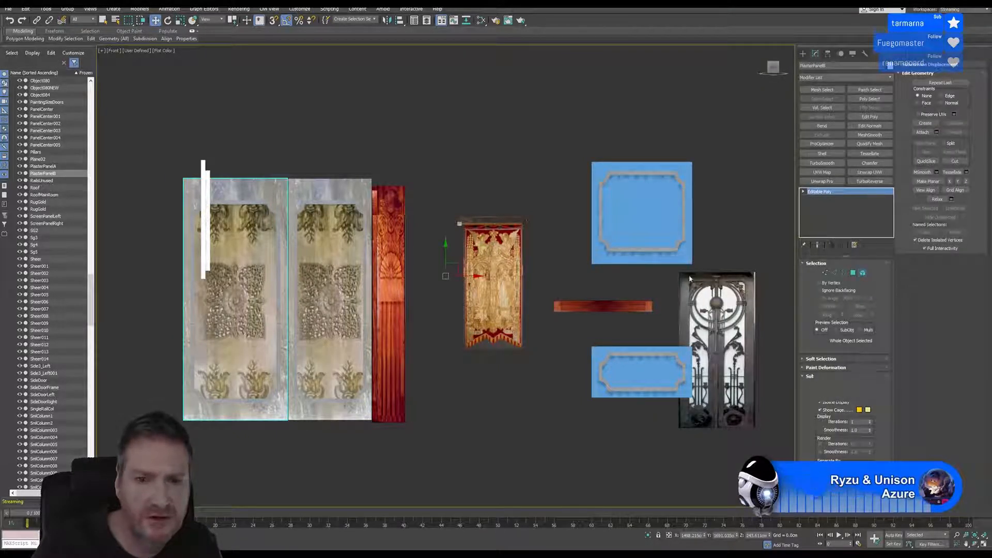
click(240, 290)
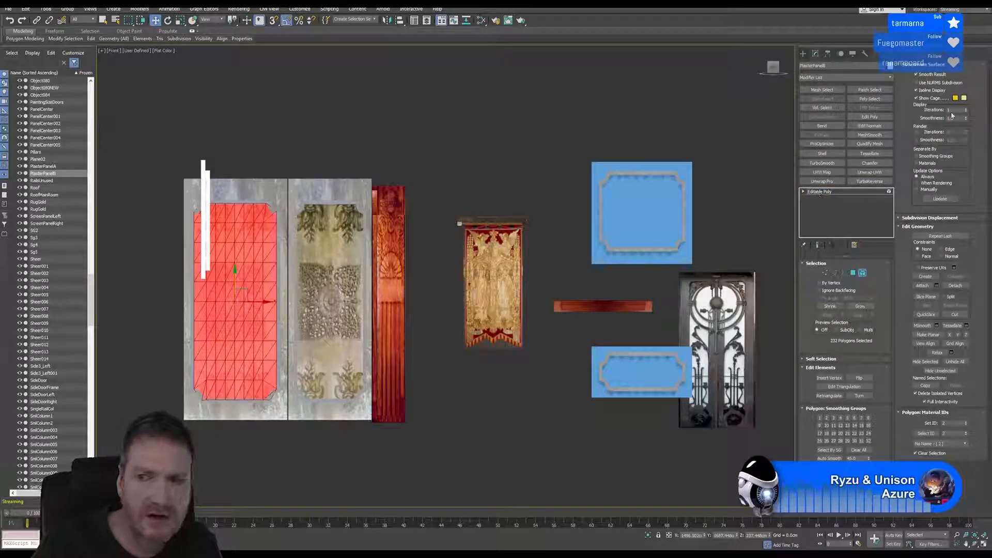
click(956, 285)
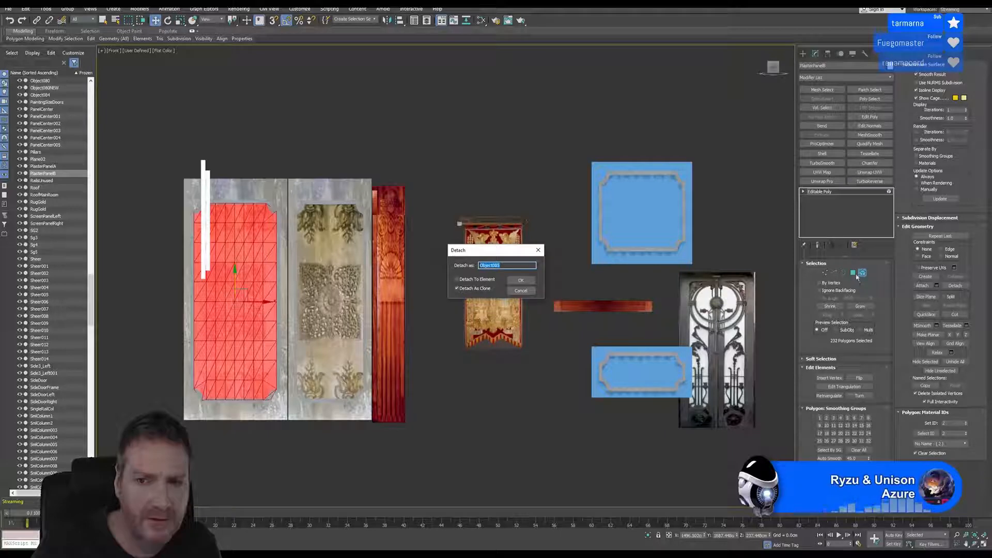
click(521, 280)
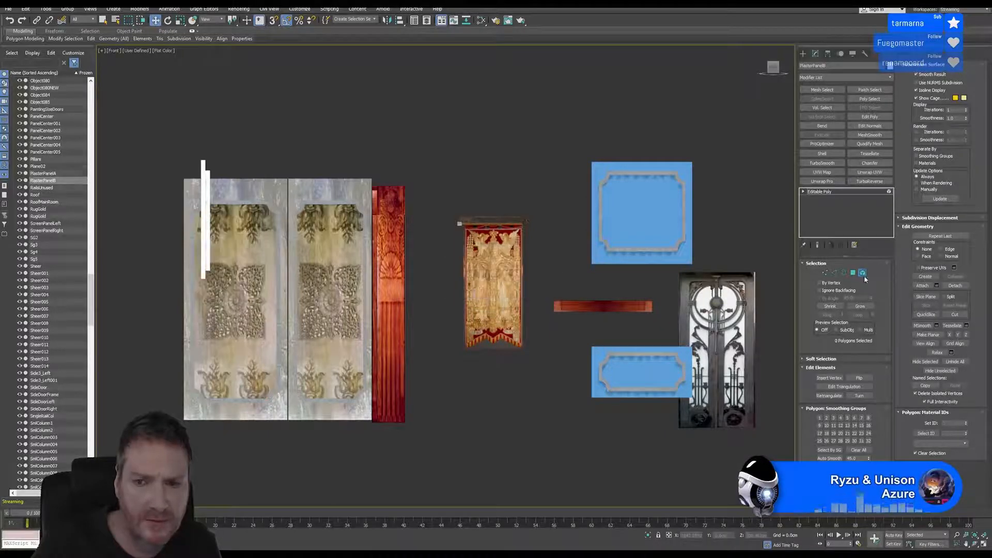
click(483, 414)
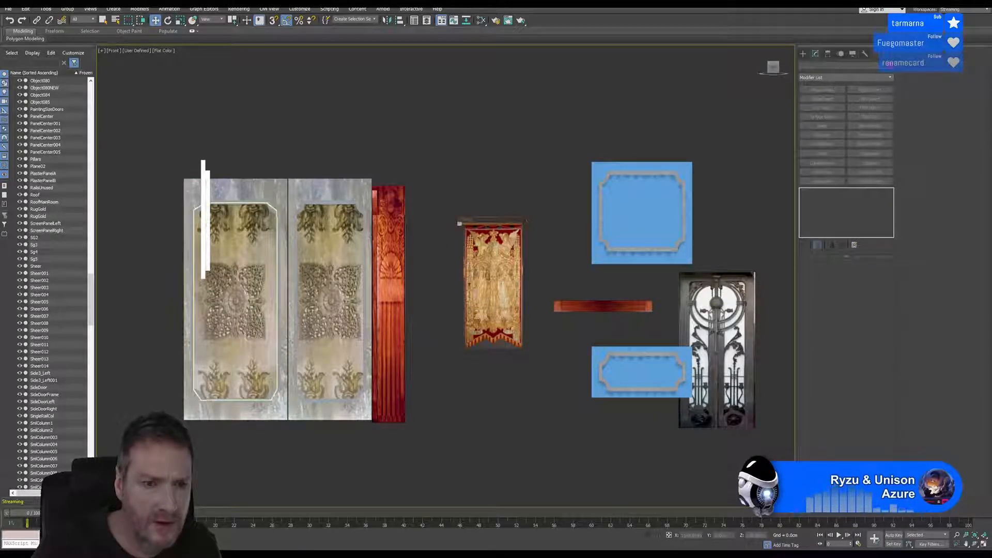
Center the pivot of the detached ornamented panel on the object itself
click(459, 223)
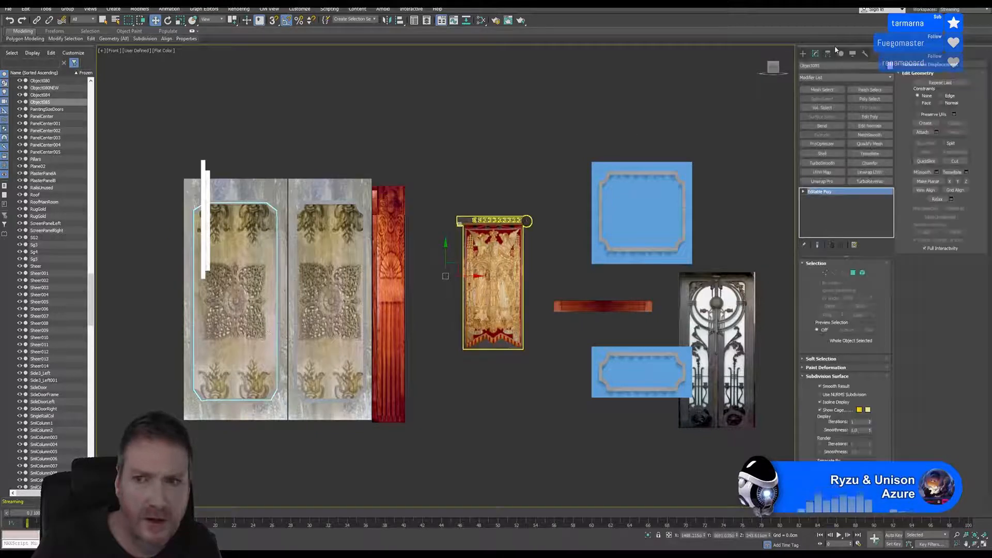
click(827, 54)
click(844, 107)
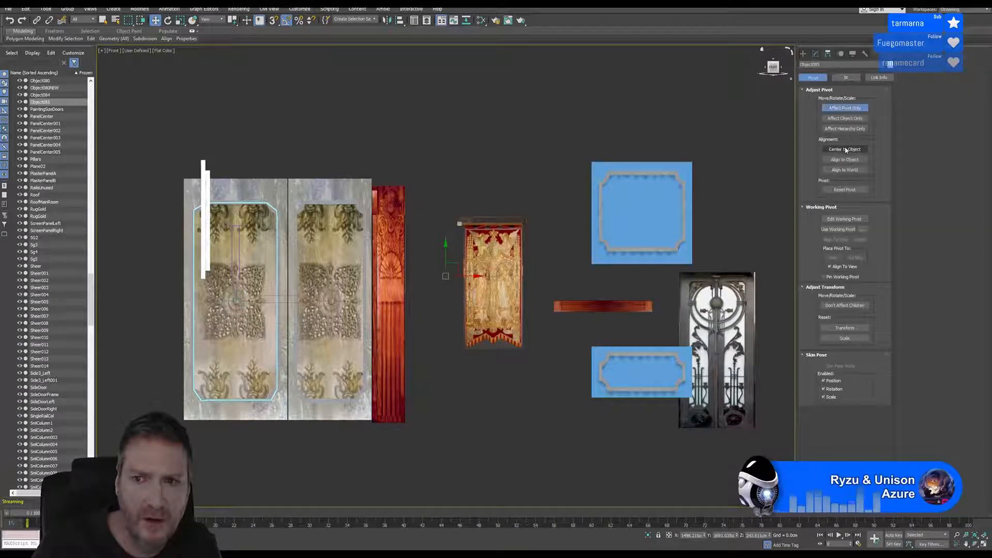
click(852, 110)
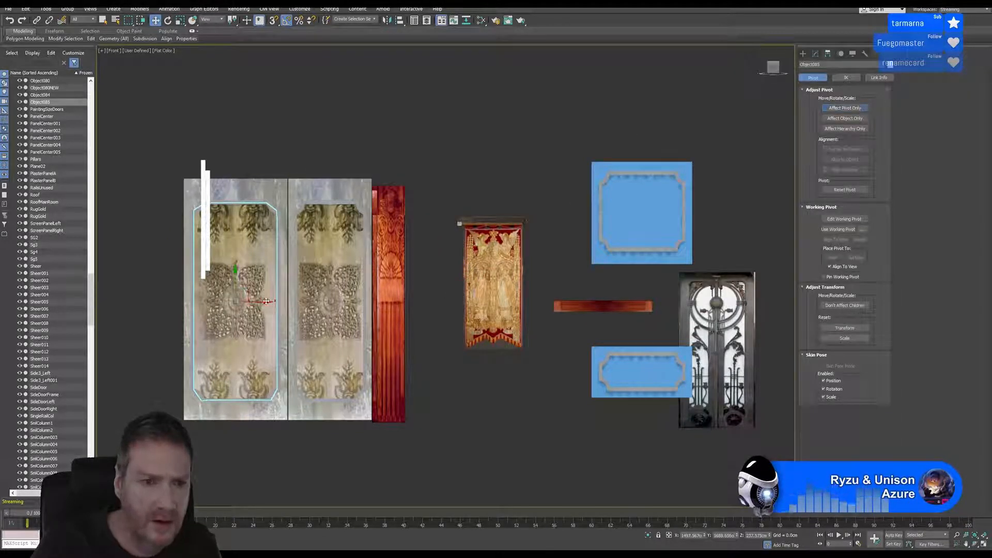
Move the detached ornamented panel horizontally until it lines up with the two blue boxes and their borders
drag(273, 301, 590, 303)
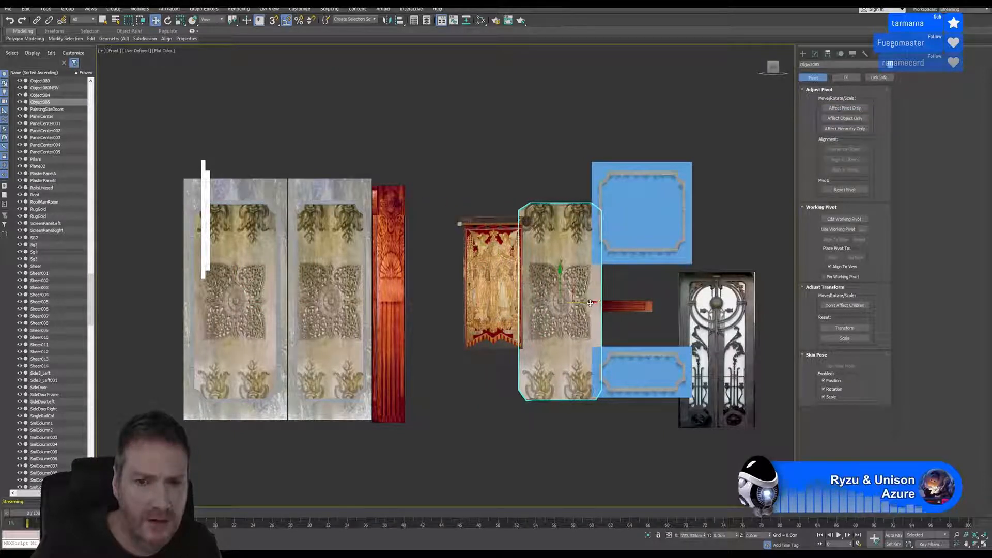
middle_drag(542, 205, 398, 201)
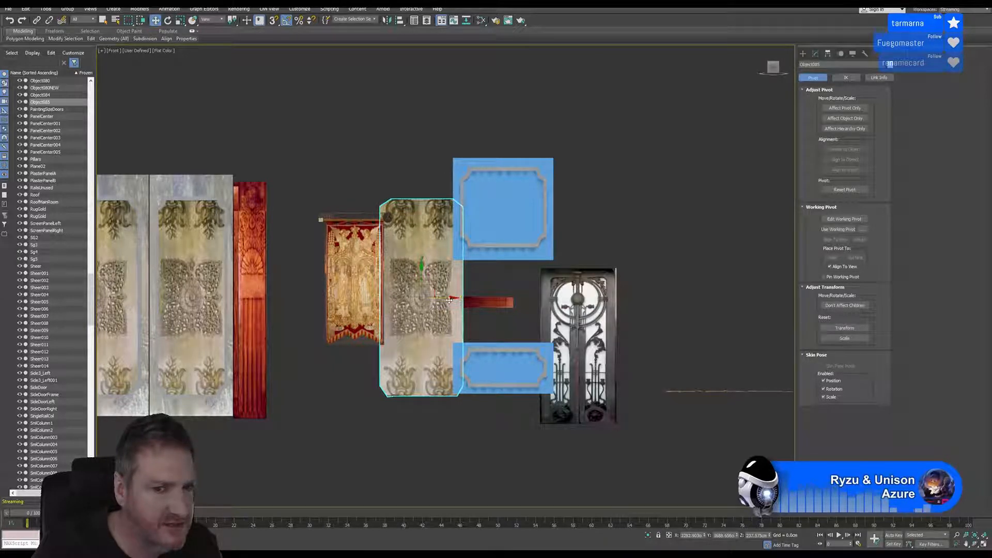
drag(450, 300, 534, 298)
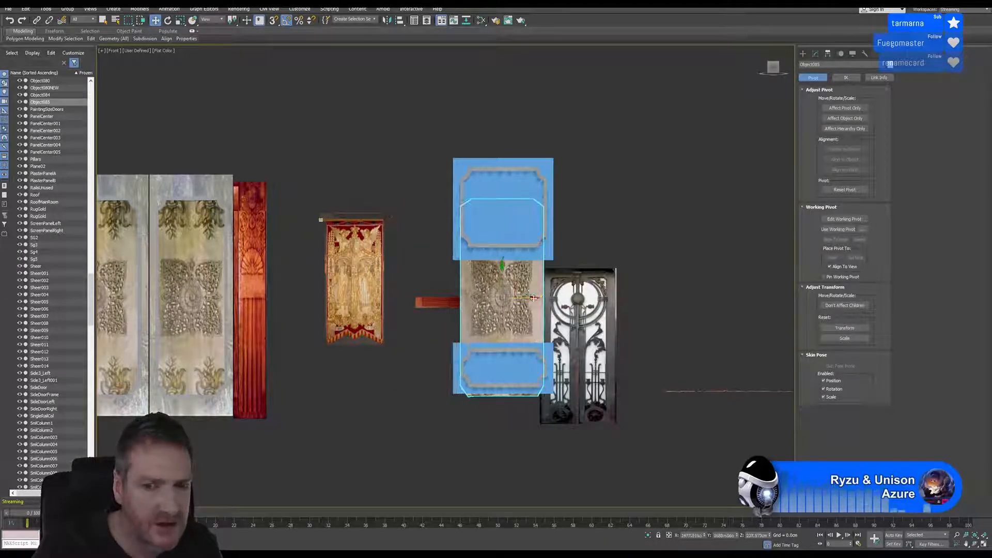
Move the ornamented panel along its depth in the top view until it sits in front of the blue boxes
click(979, 542)
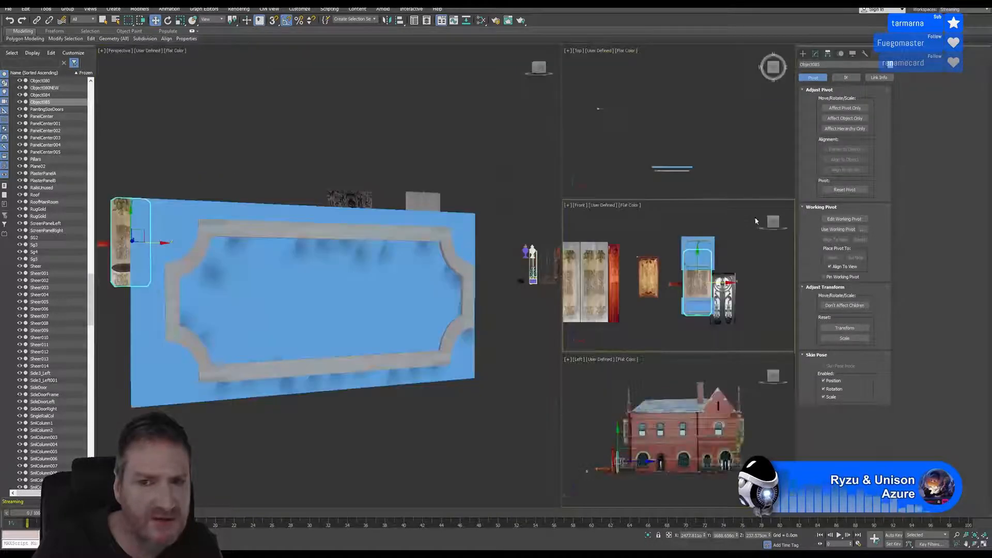
right_click(702, 138)
scroll(702, 139, down, 3)
middle_drag(711, 124, 667, 145)
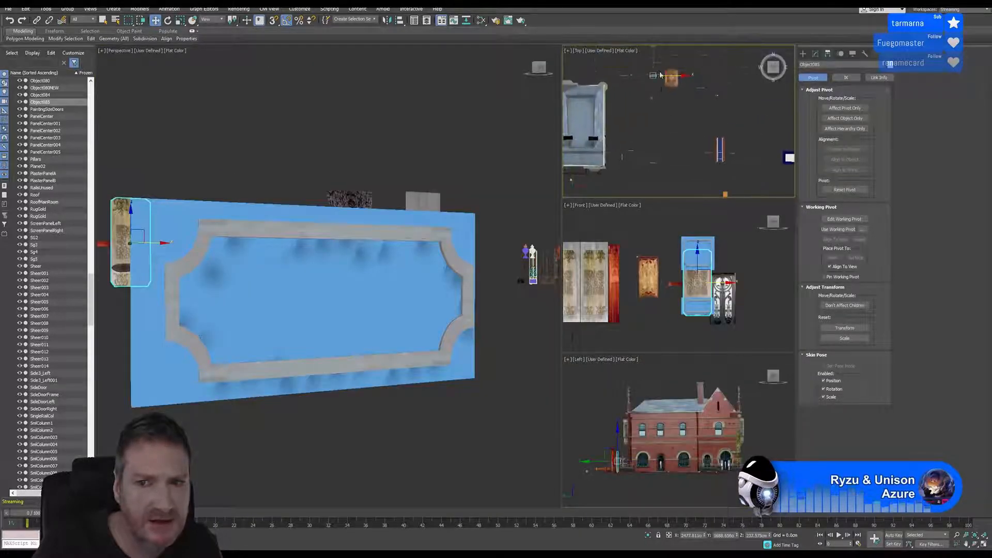
drag(654, 71, 661, 141)
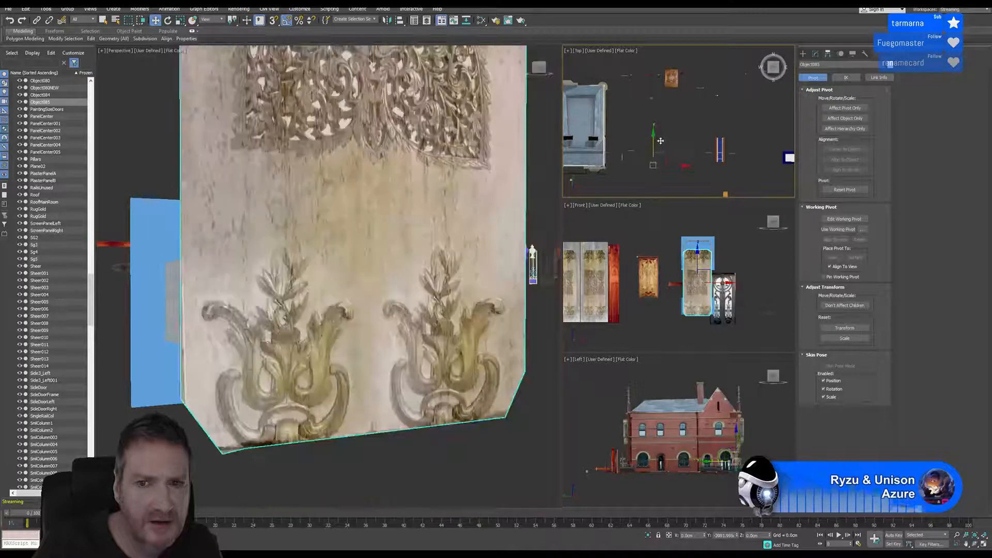
Raise the ornamented panel in the front view and shift it slightly left to center it over the two boxes
right_click(752, 294)
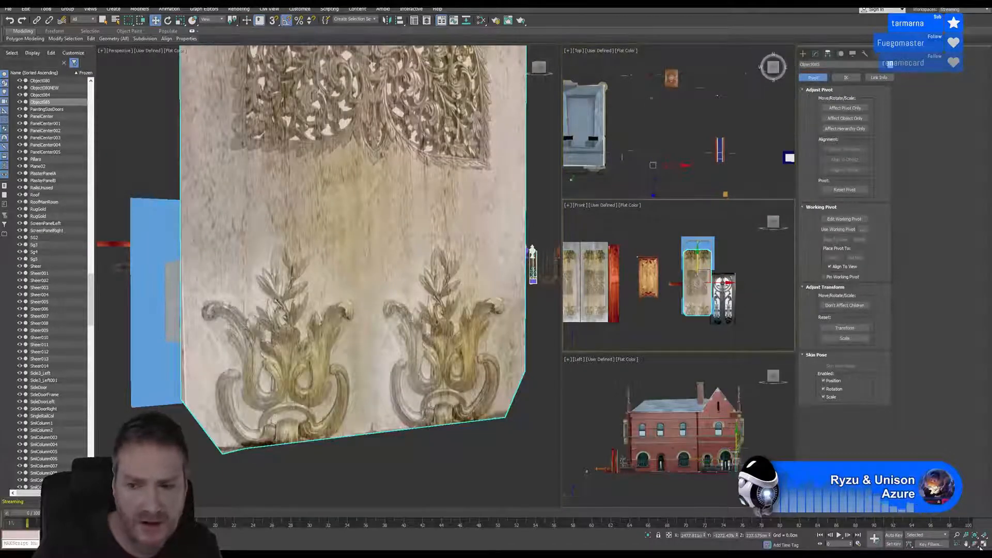
click(983, 547)
middle_drag(532, 259, 512, 281)
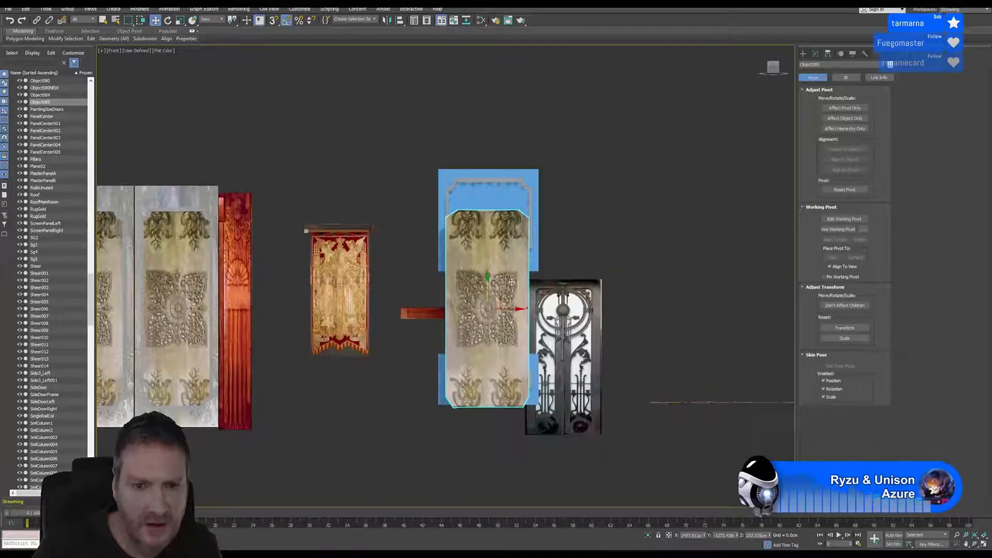
drag(491, 288, 489, 270)
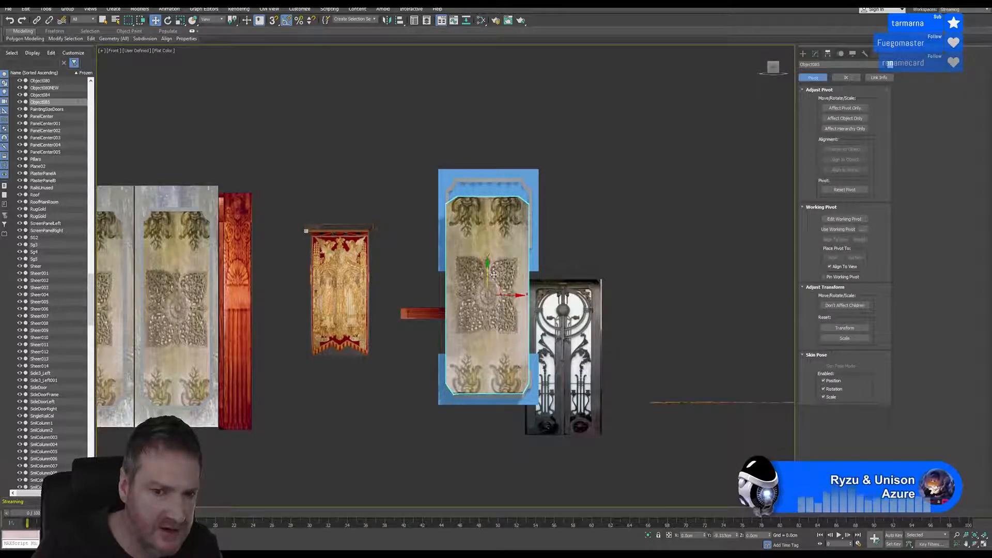
scroll(515, 358, up, 4)
mouse_move(511, 211)
mouse_down()
mouse_move(524, 214)
mouse_move(517, 218)
mouse_up()
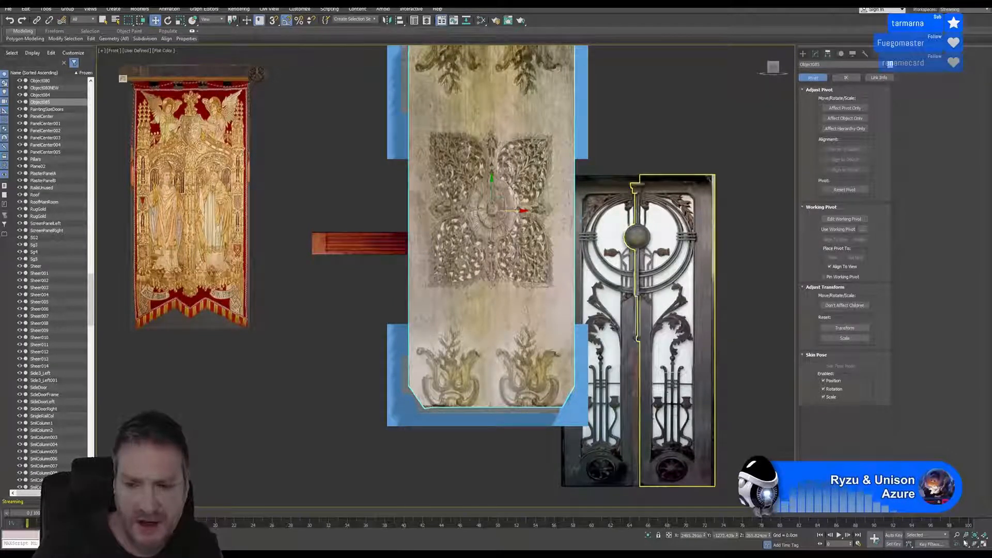
Push the ornamented panel back towards the blue boxes in the perspective view so both moulding borders protrude in front of it
click(984, 546)
scroll(380, 316, down, 5)
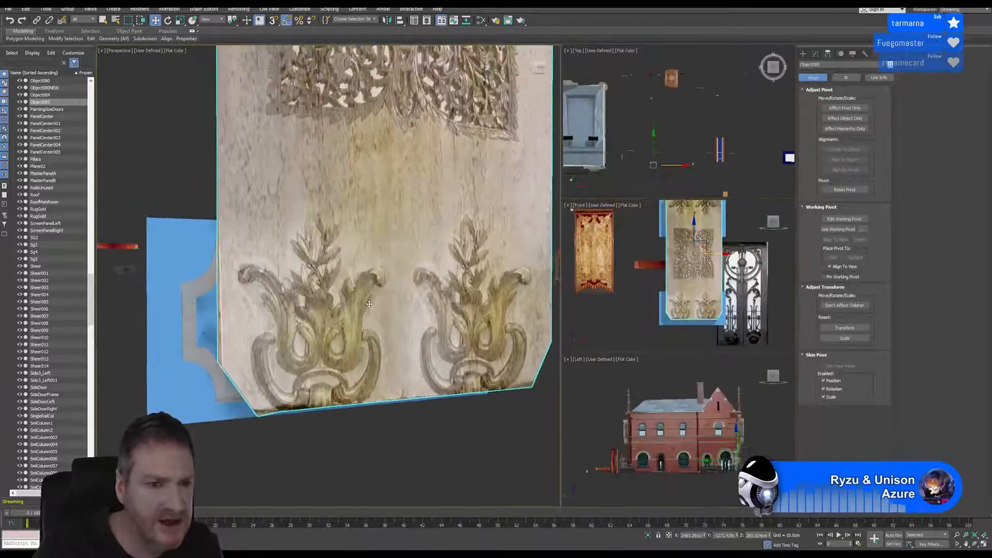
middle_drag(381, 315, 401, 393)
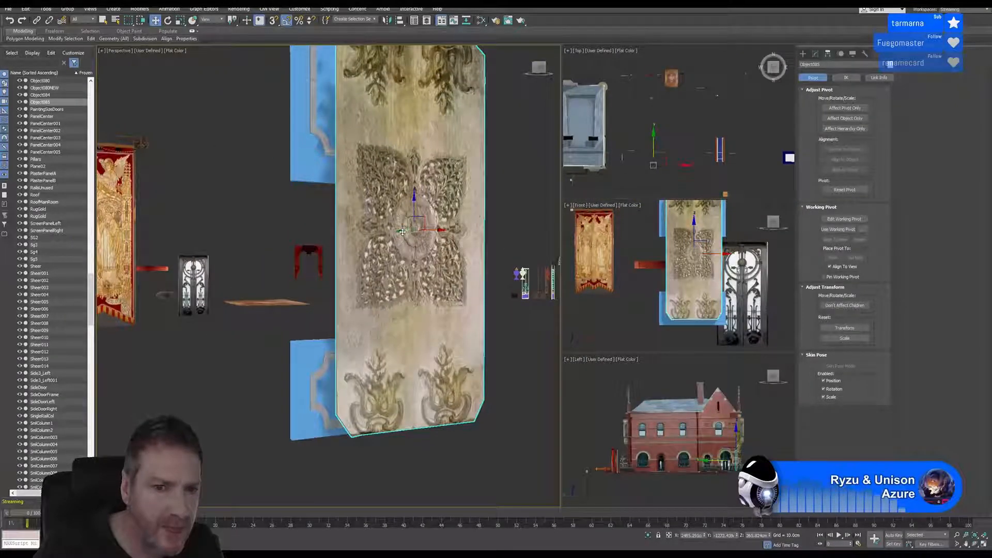
drag(389, 233, 375, 236)
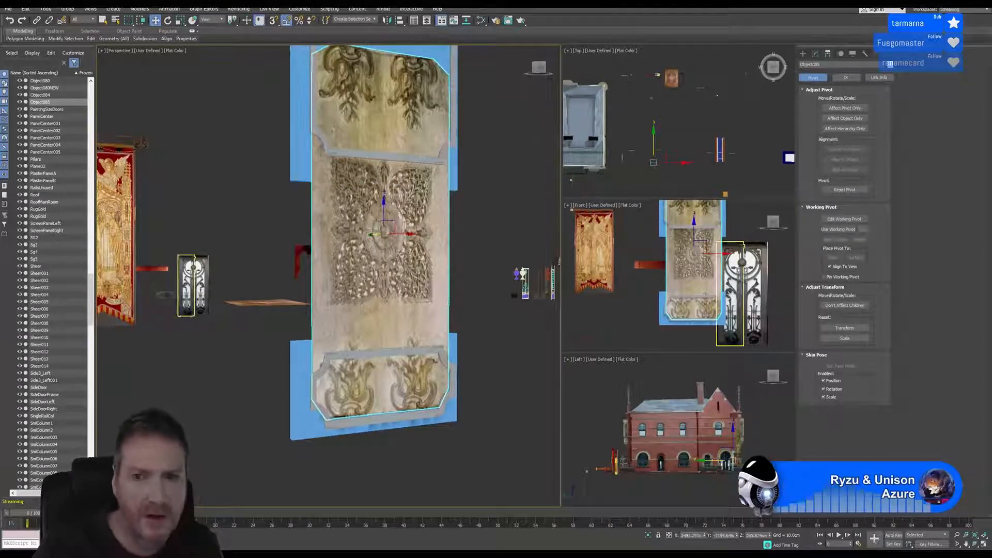
Raise the ornamented panel and shift it slightly left in the front view until its top edge meets the upper border's top moulding
right_click(618, 314)
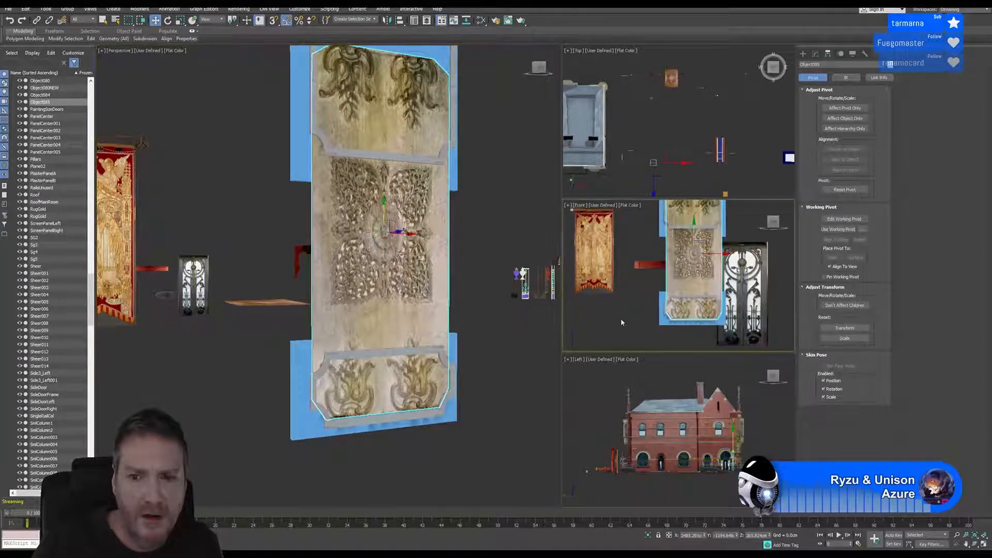
click(984, 544)
middle_drag(595, 240, 562, 233)
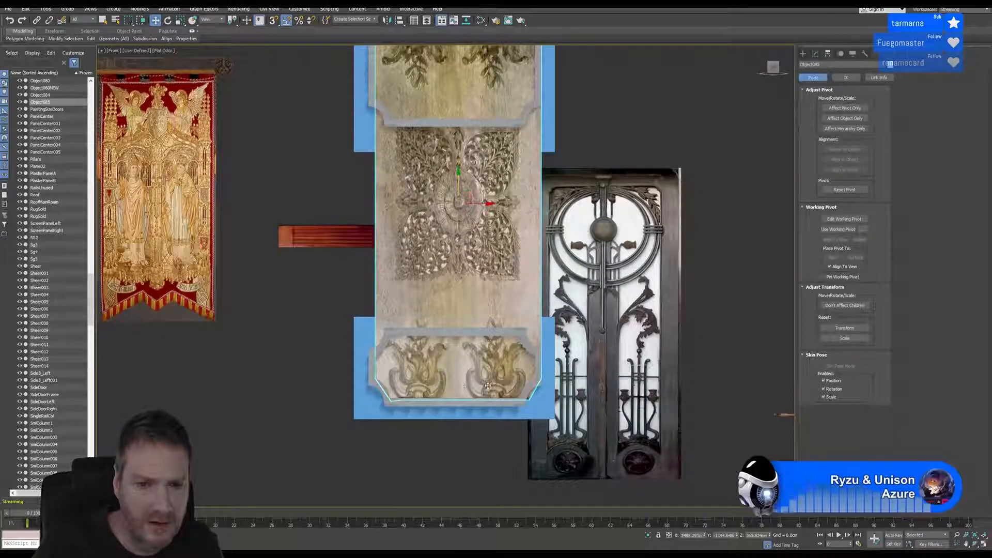
middle_drag(481, 286, 485, 310)
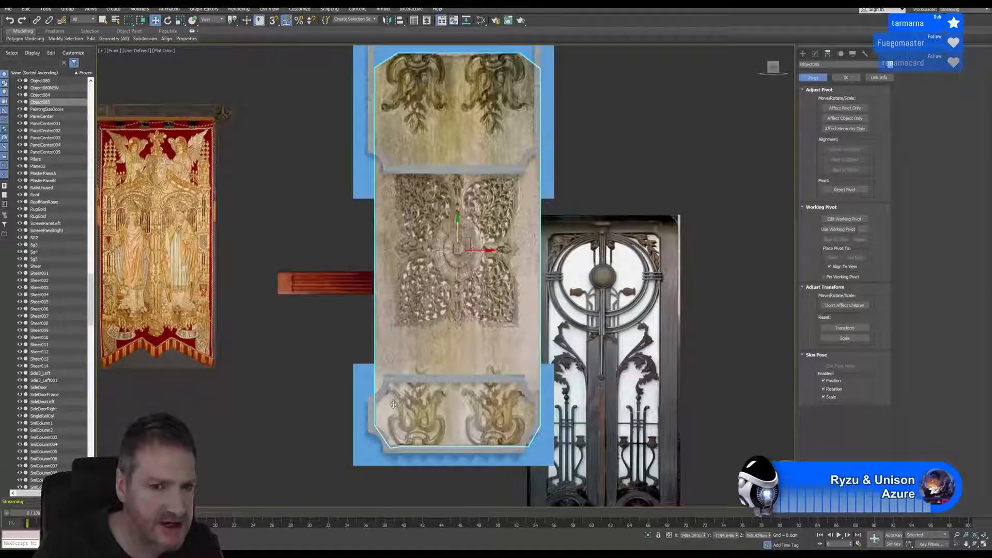
middle_drag(497, 215, 501, 223)
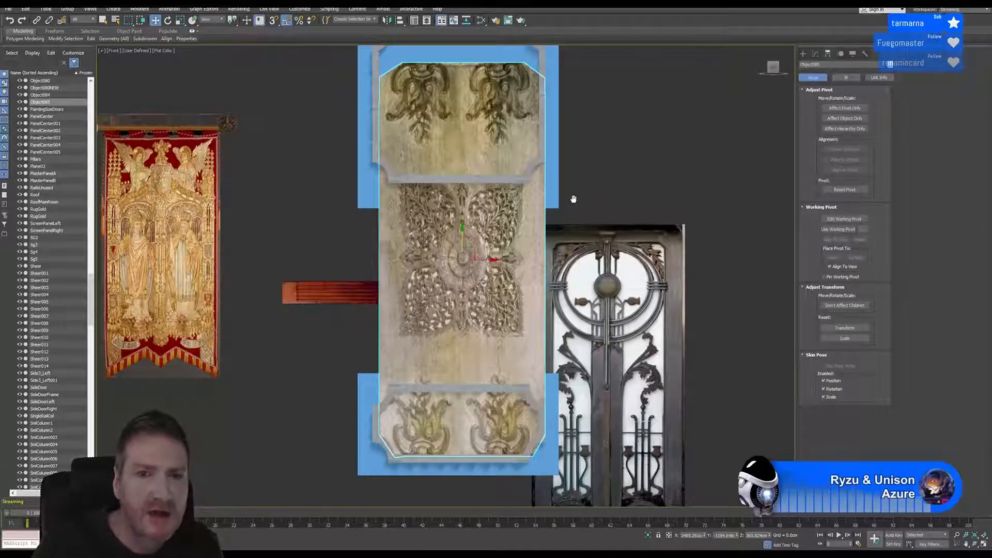
middle_drag(573, 192, 568, 221)
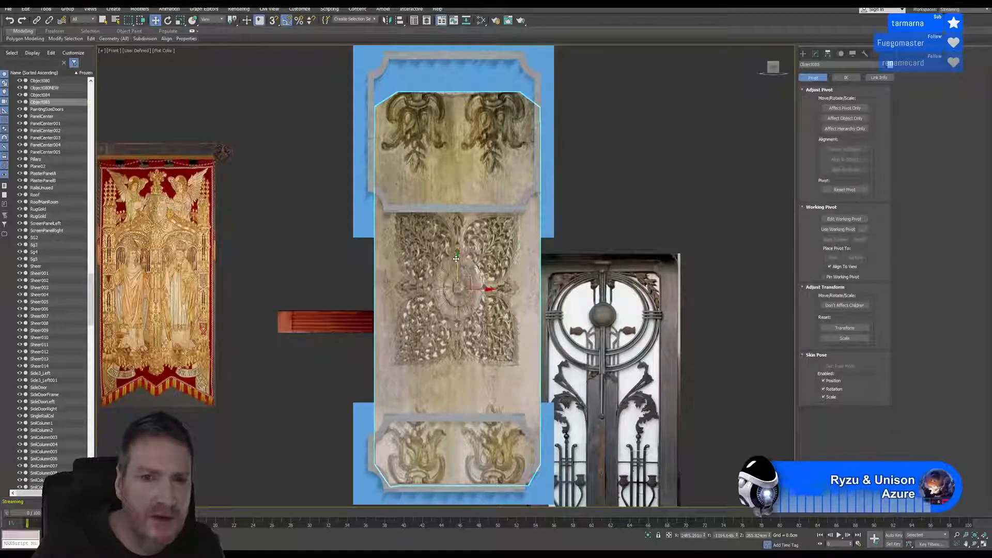
middle_drag(467, 141, 453, 160)
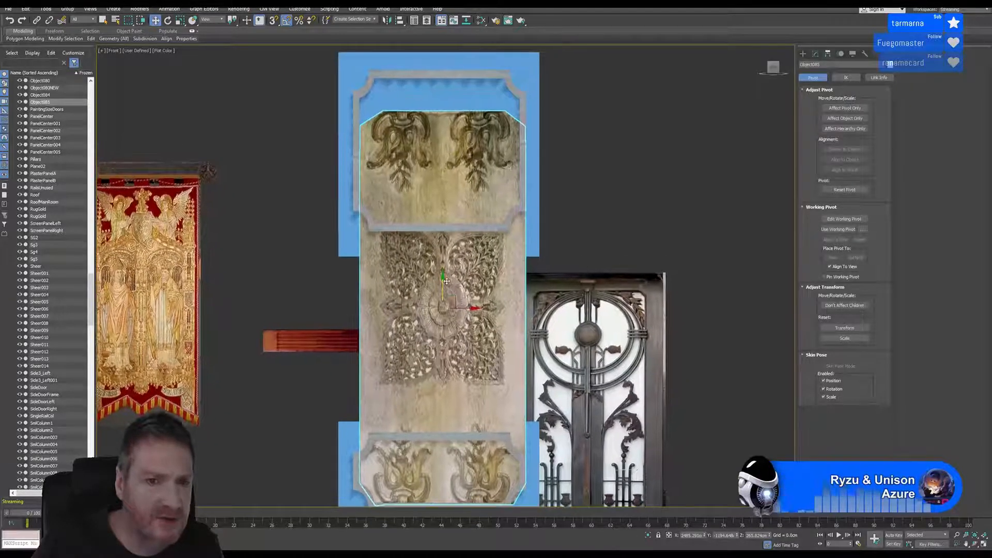
drag(444, 282, 447, 247)
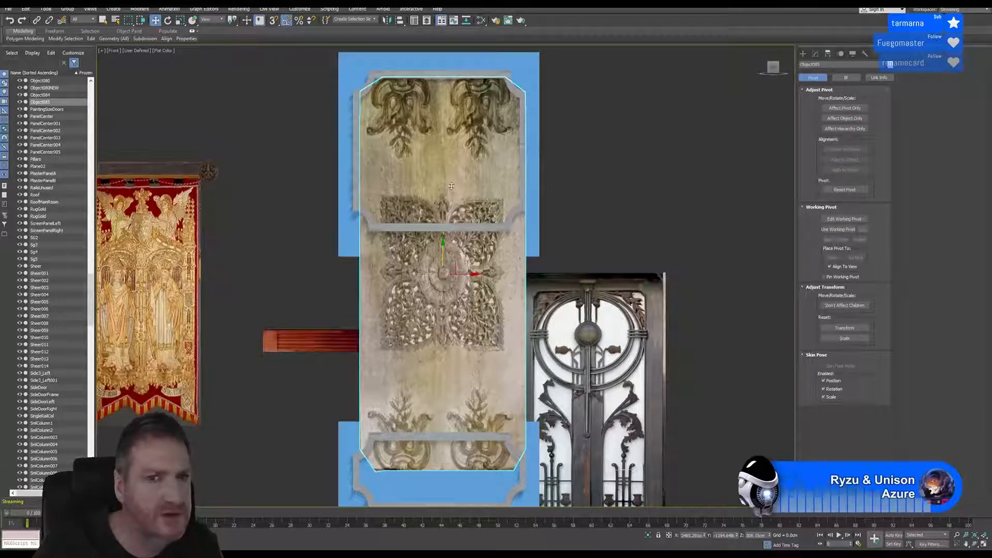
middle_drag(450, 185, 445, 188)
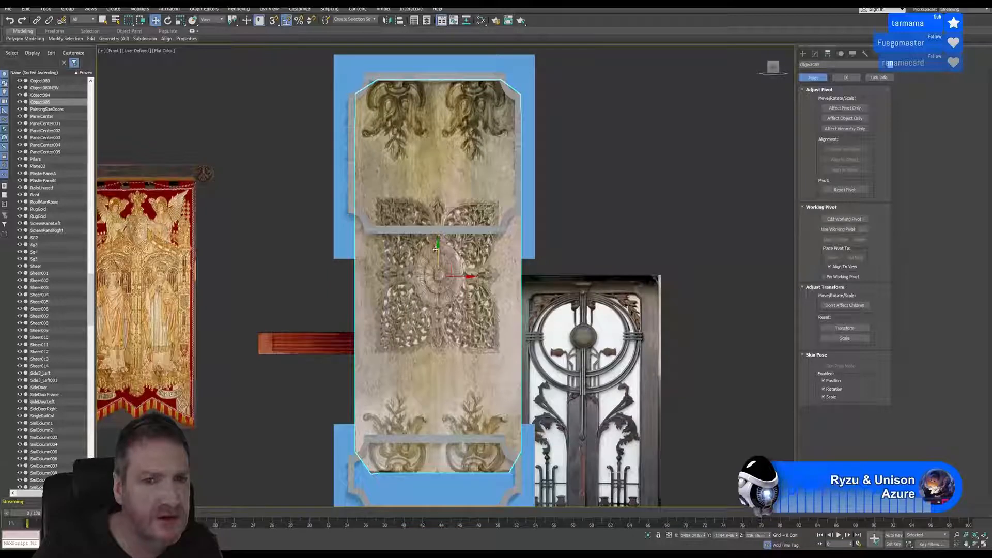
drag(436, 250, 465, 272)
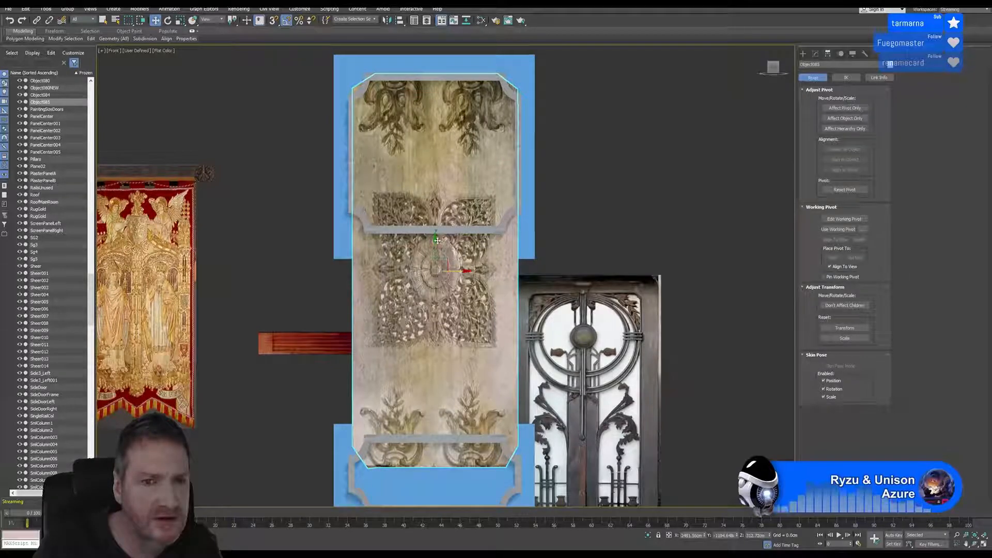
drag(436, 241, 437, 248)
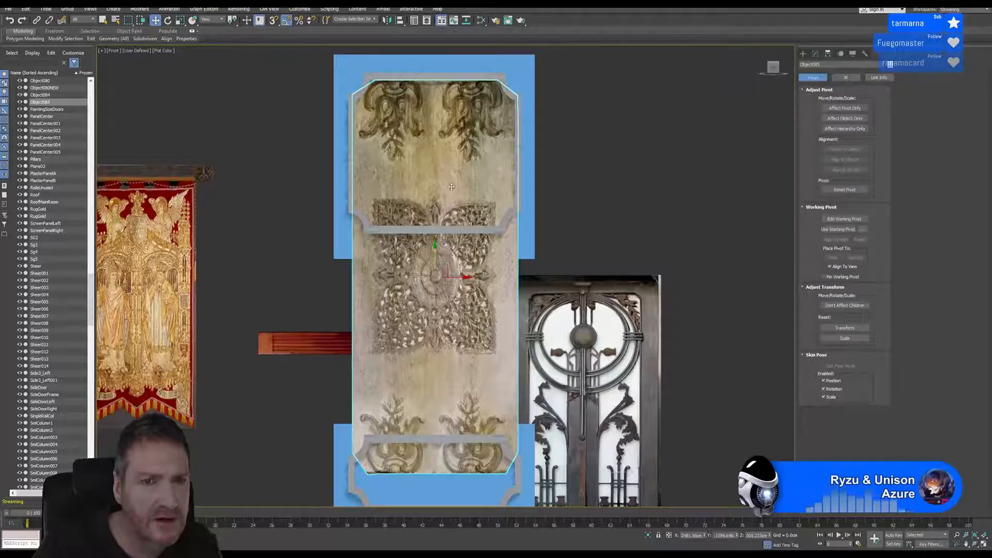
Move the vertices at both ends of the ornamented panel's top edge outward behind the corner mouldings of the upper border
scroll(460, 87, up, 2)
middle_drag(462, 92, 476, 149)
scroll(490, 149, up, 2)
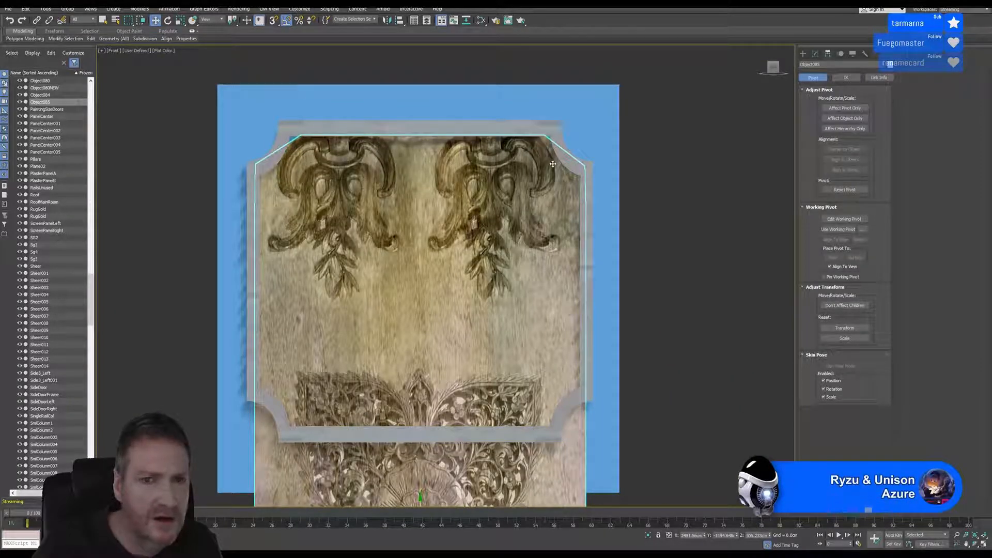
middle_drag(553, 162, 567, 162)
click(816, 54)
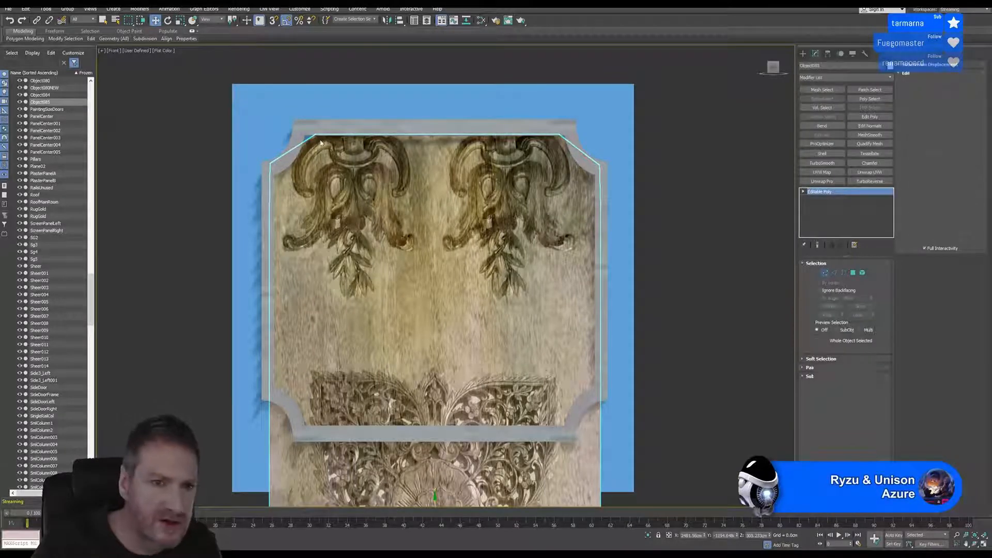
click(825, 273)
click(331, 134)
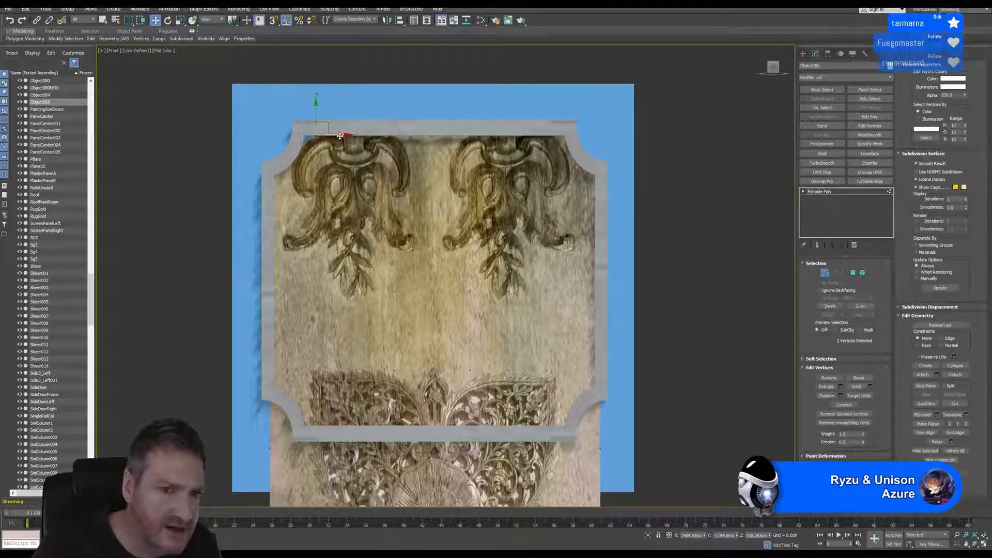
drag(340, 136, 320, 136)
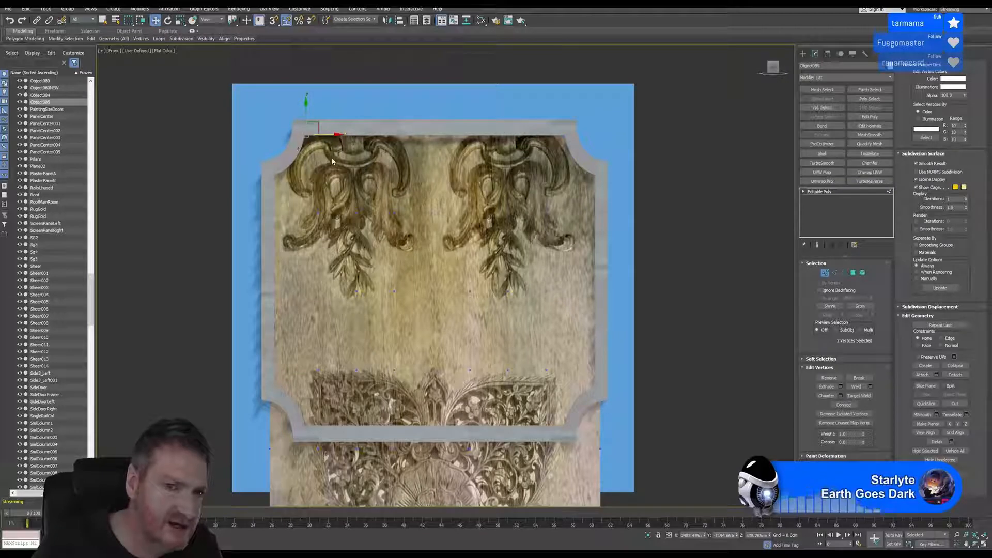
middle_drag(509, 166, 493, 168)
mouse_move(562, 122)
mouse_down()
mouse_move(523, 150)
mouse_move(567, 137)
mouse_up()
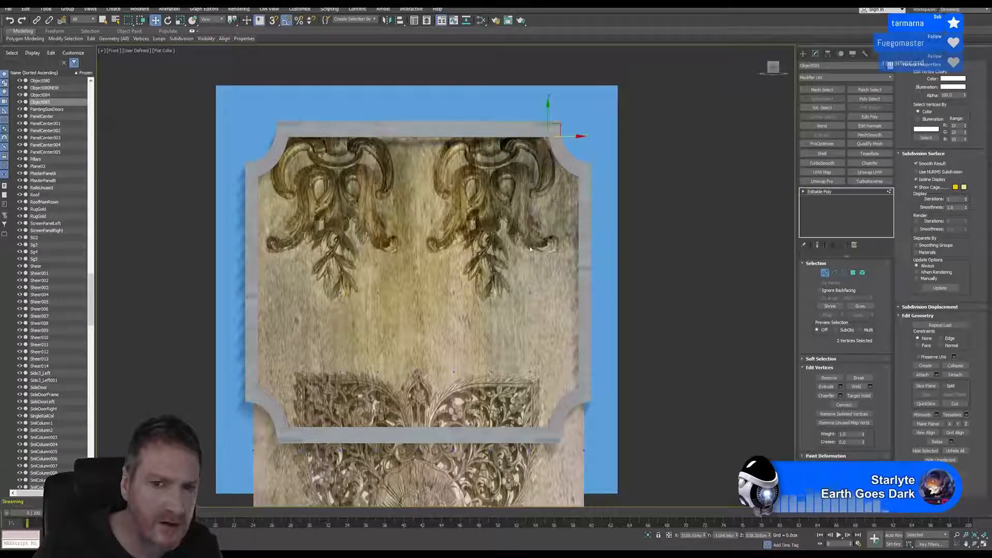
QuickSlice the ornamented panel horizontally behind the bottom moulding of the upper border
middle_drag(439, 434, 440, 311)
scroll(439, 311, down, 2)
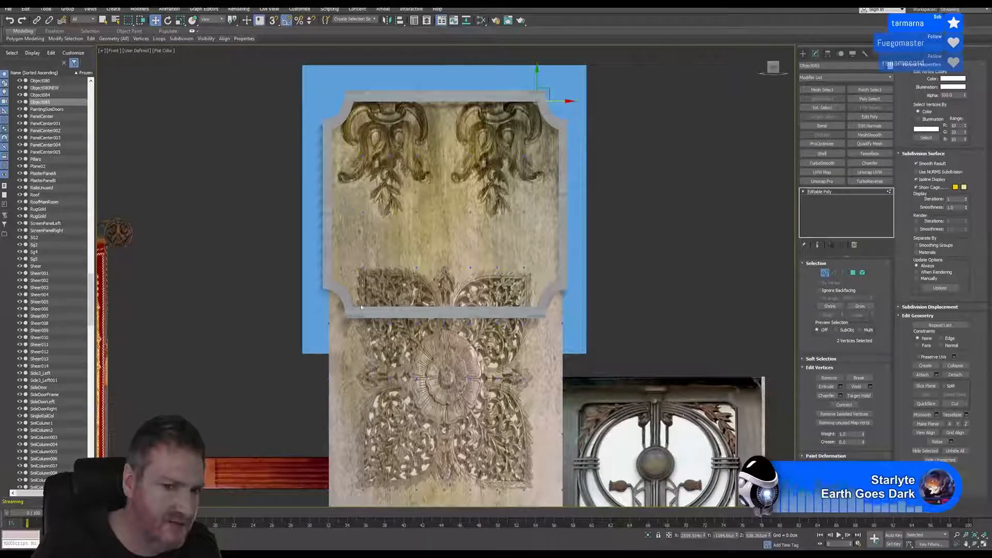
click(825, 274)
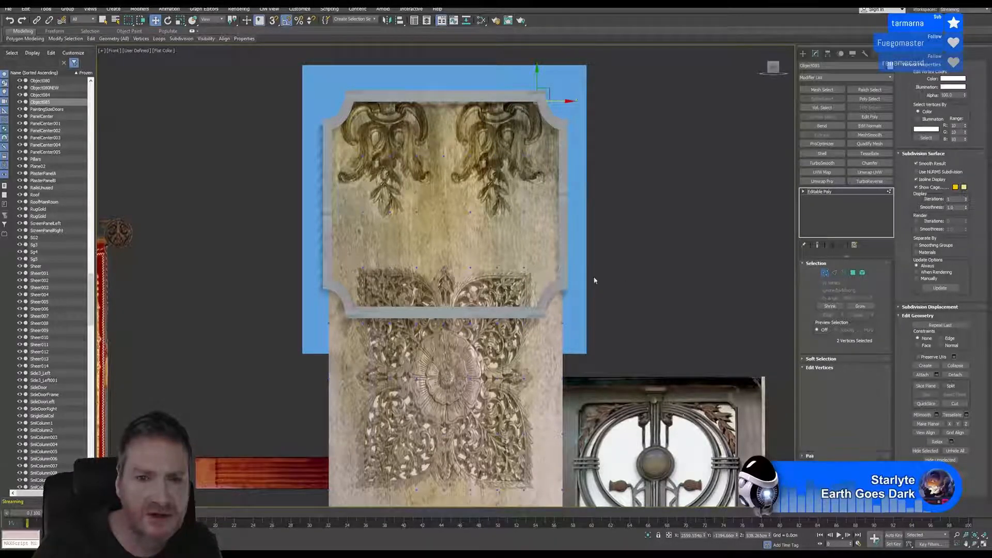
middle_drag(618, 262, 603, 263)
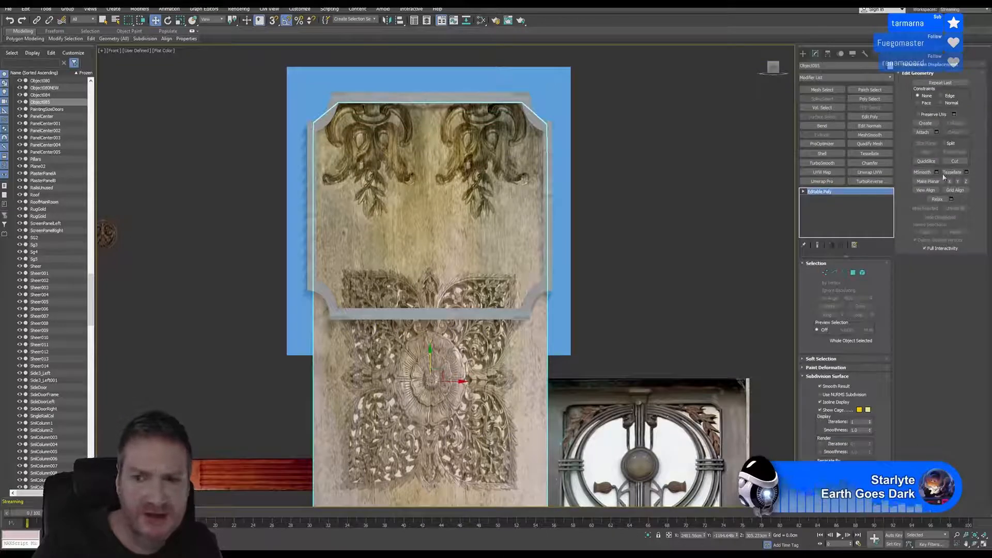
click(932, 163)
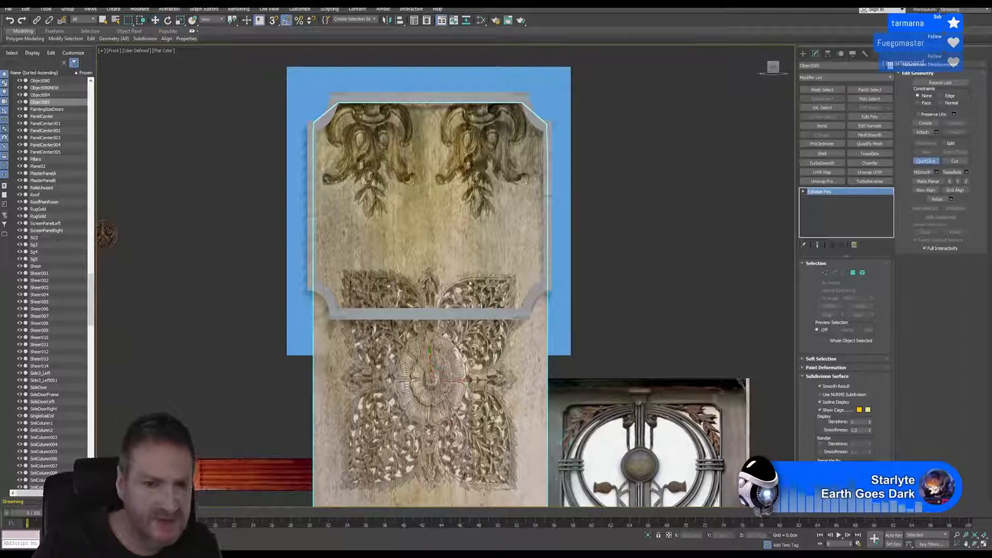
click(299, 313)
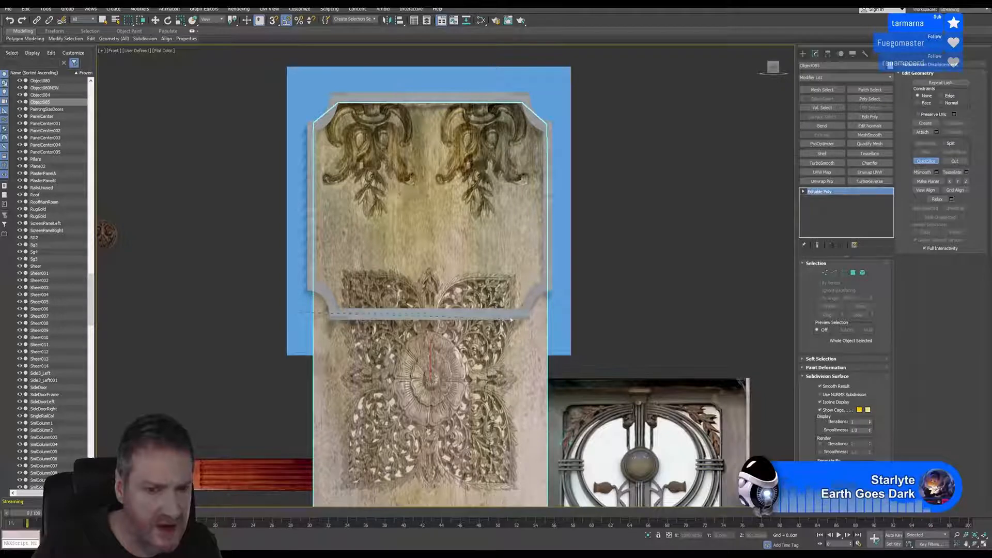
click(624, 318)
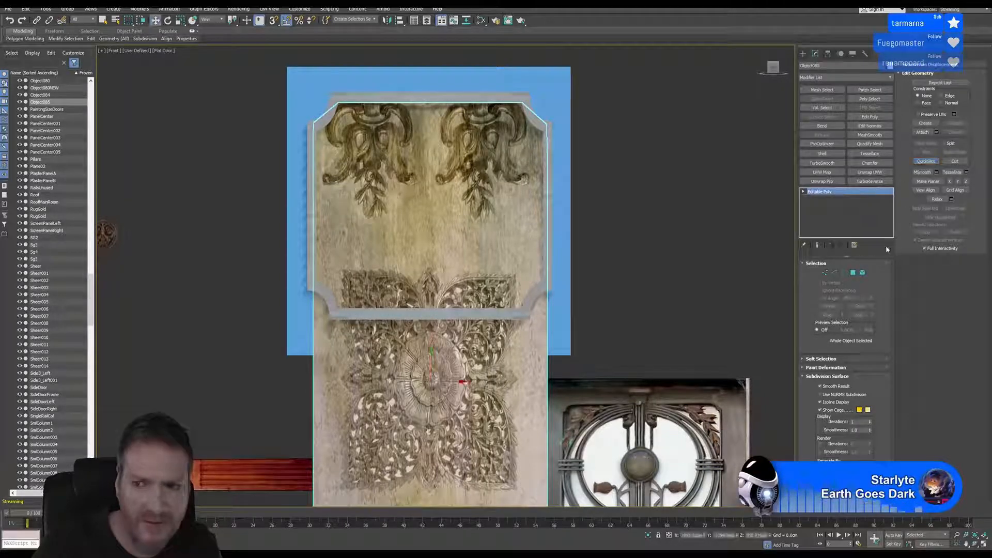
key(w)
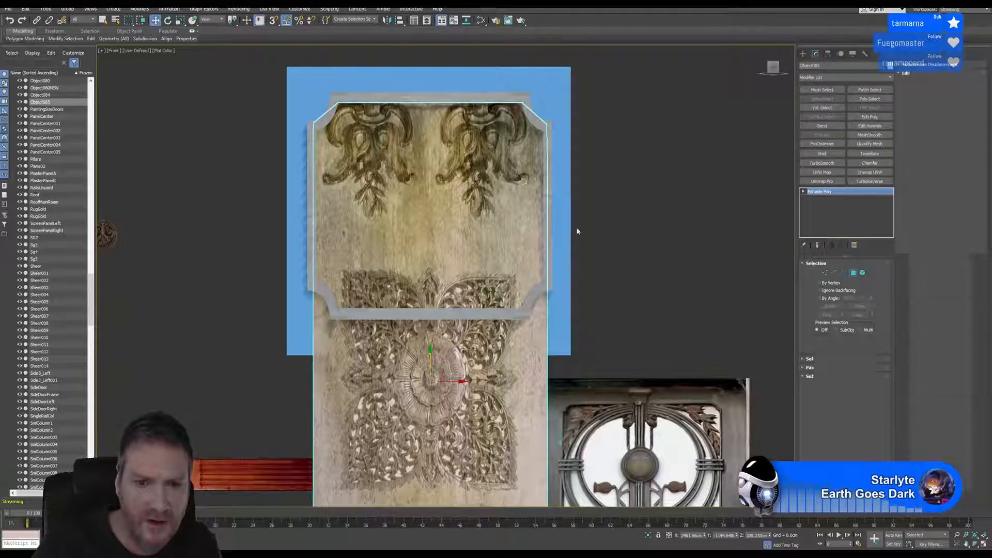
Detach all of the ornamented panel's polygons below the slice as a separate object, without keeping a clone
key(4)
middle_drag(577, 213, 580, 132)
scroll(589, 160, down, 2)
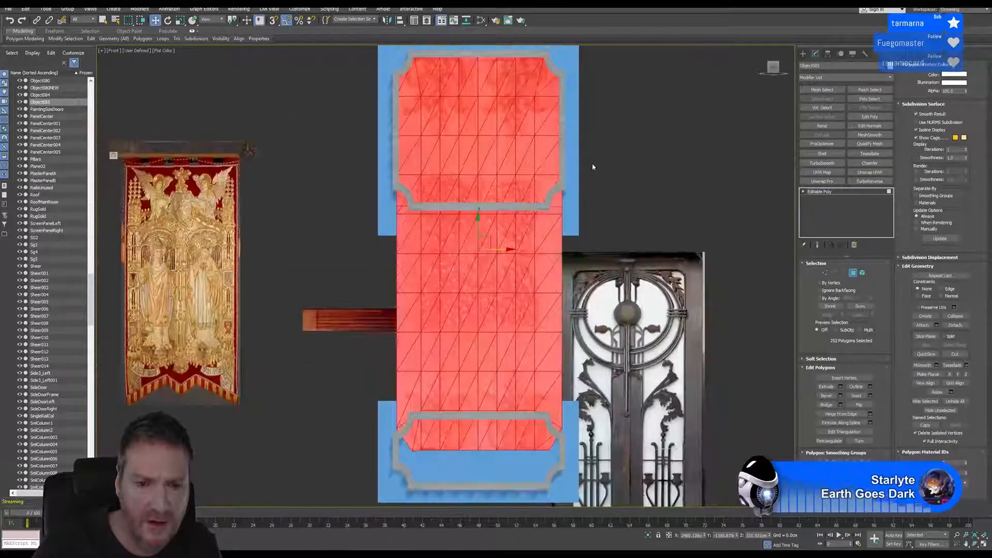
middle_drag(591, 166, 565, 161)
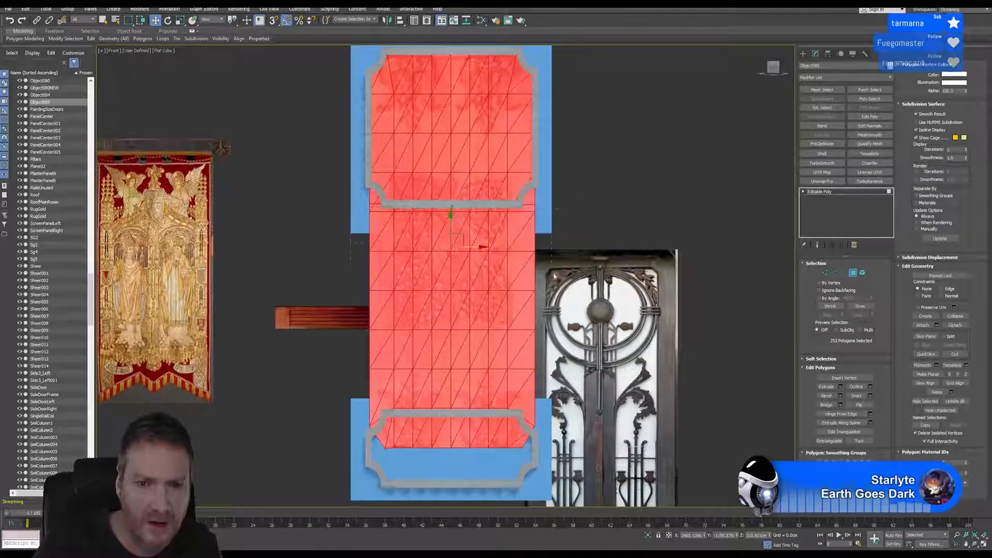
drag(578, 473, 578, 473)
middle_drag(665, 211, 644, 211)
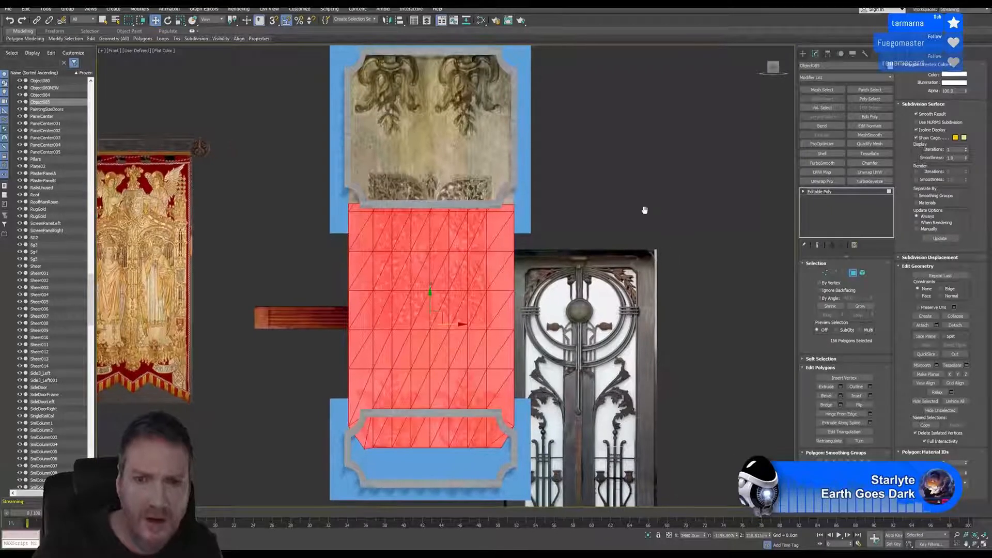
click(958, 327)
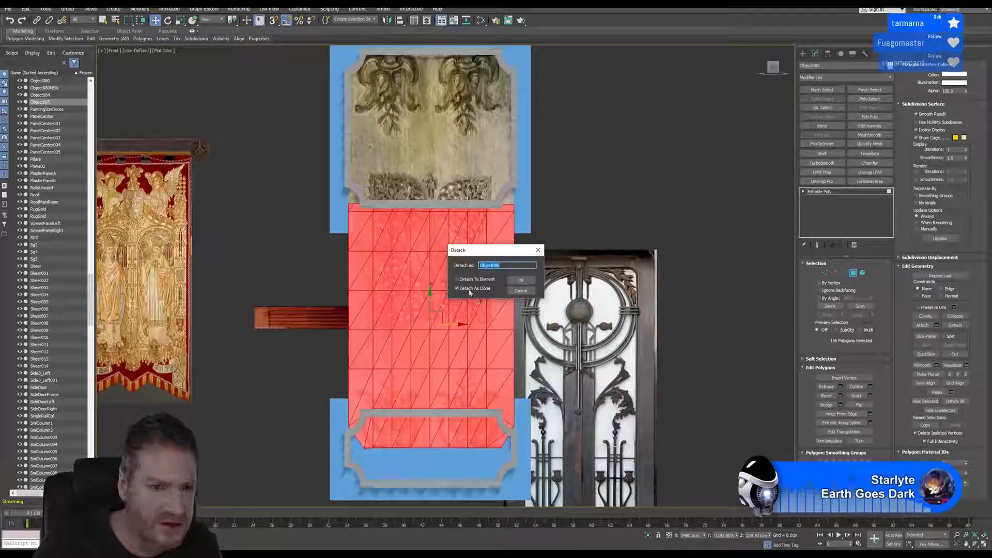
click(521, 280)
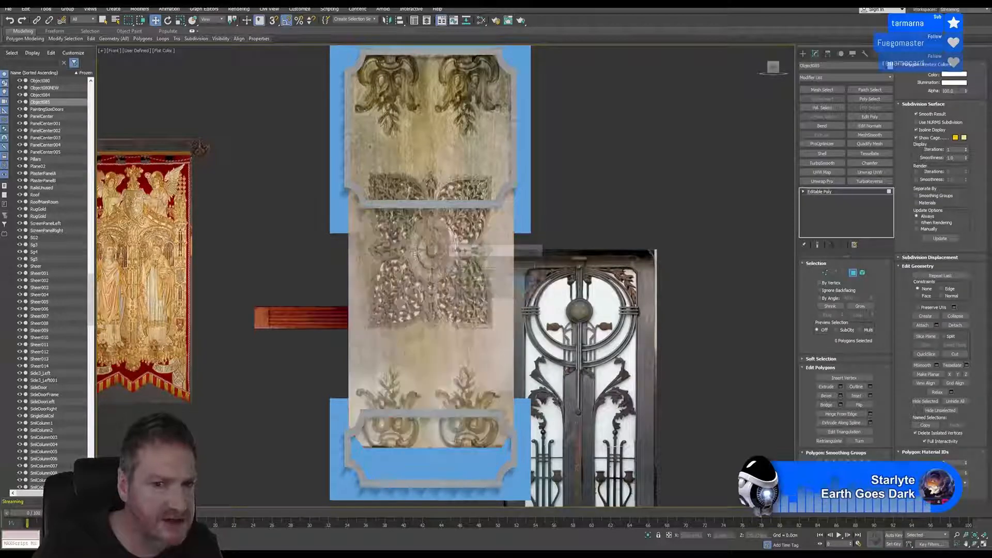
click(854, 274)
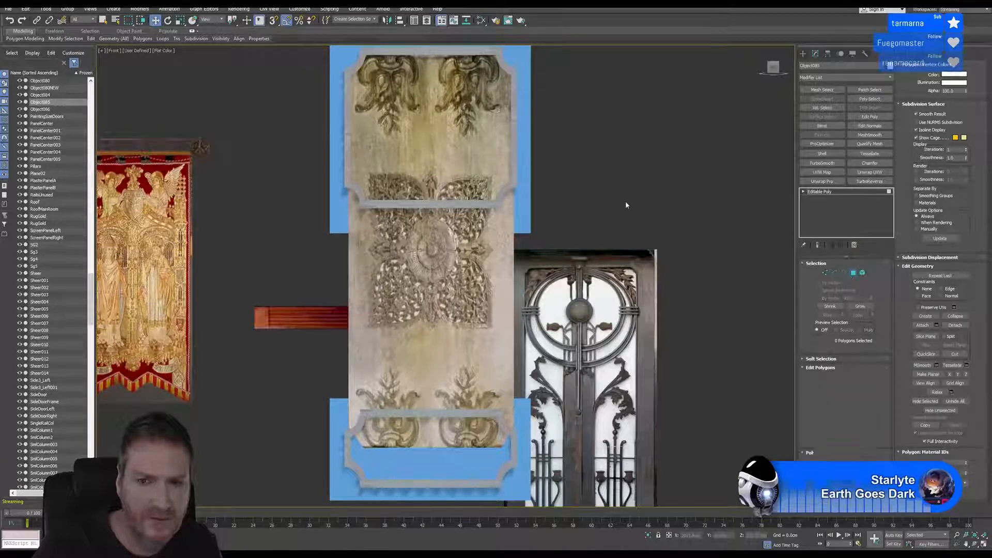
Move the detached lower section down until its bottom edge sits behind the lower border's bottom moulding
click(457, 285)
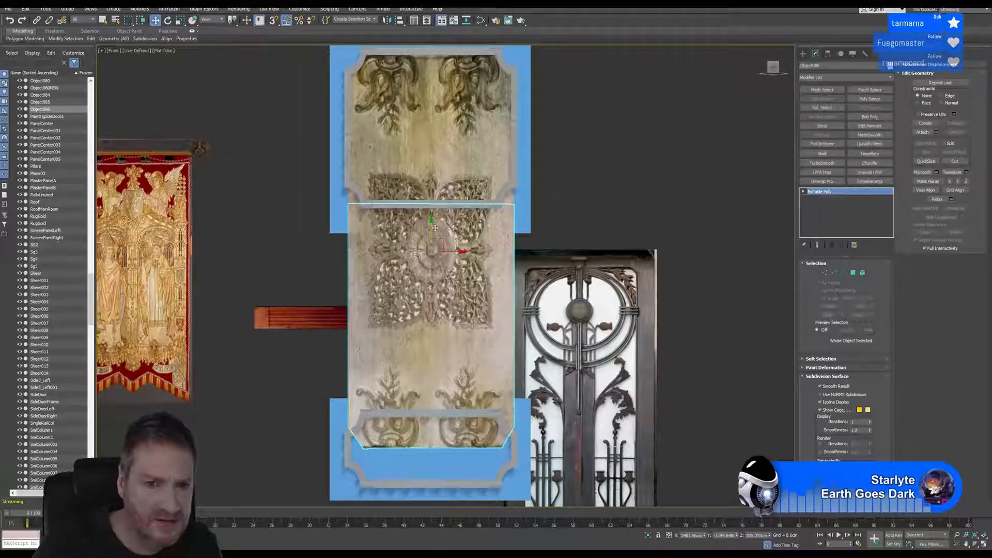
drag(432, 229, 442, 265)
middle_drag(496, 352, 527, 186)
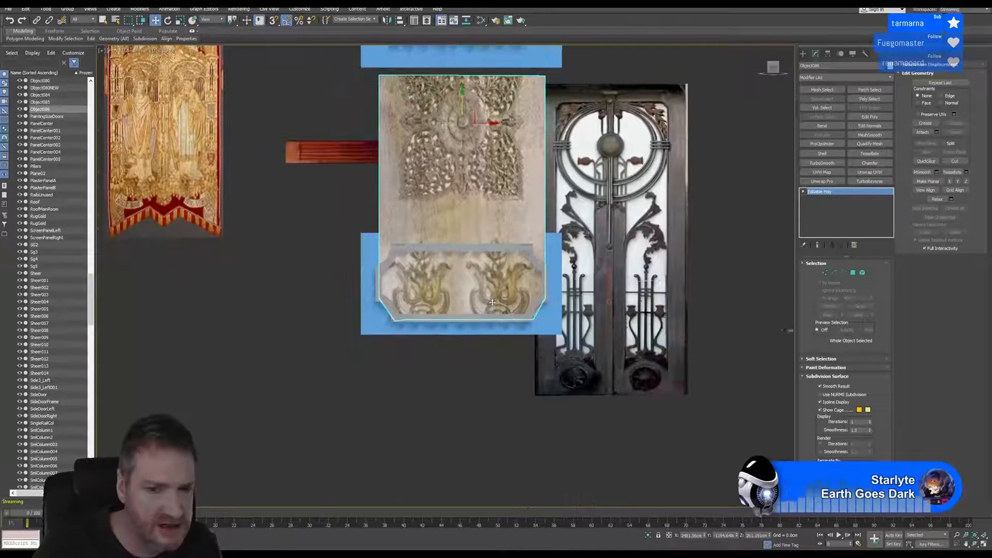
scroll(496, 299, up, 3)
middle_drag(468, 305, 407, 350)
scroll(408, 350, down, 2)
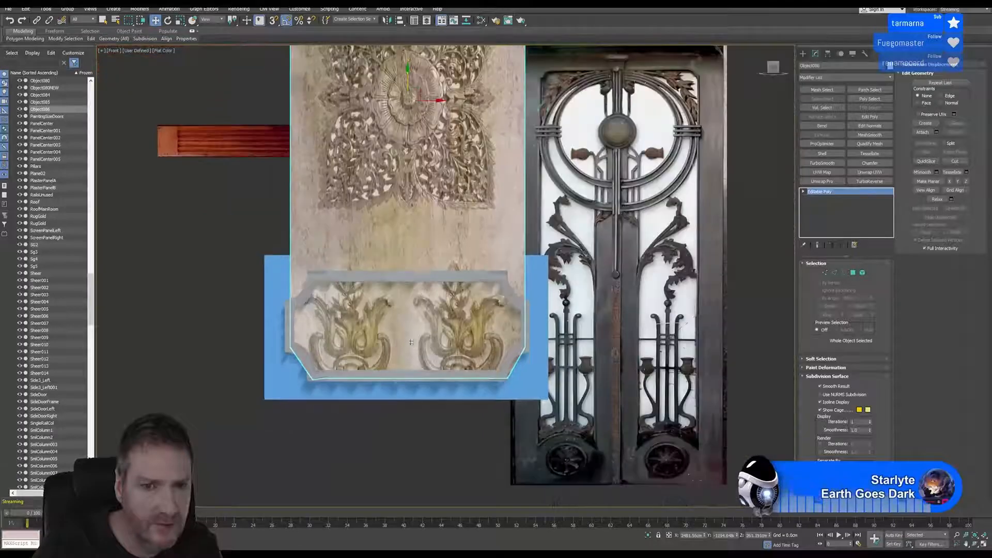
mouse_move(422, 292)
middle_down()
mouse_move(420, 302)
mouse_move(421, 290)
middle_up()
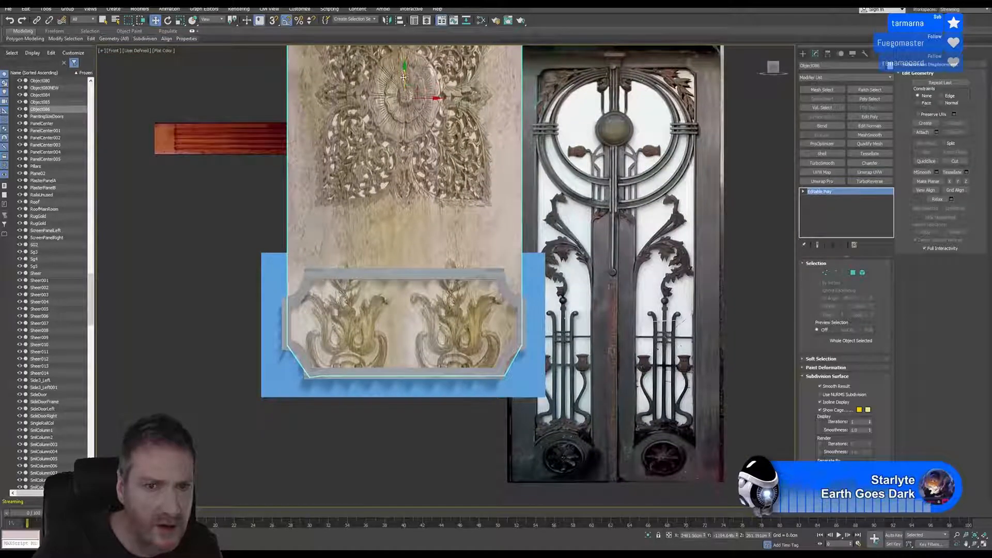
drag(404, 77, 410, 72)
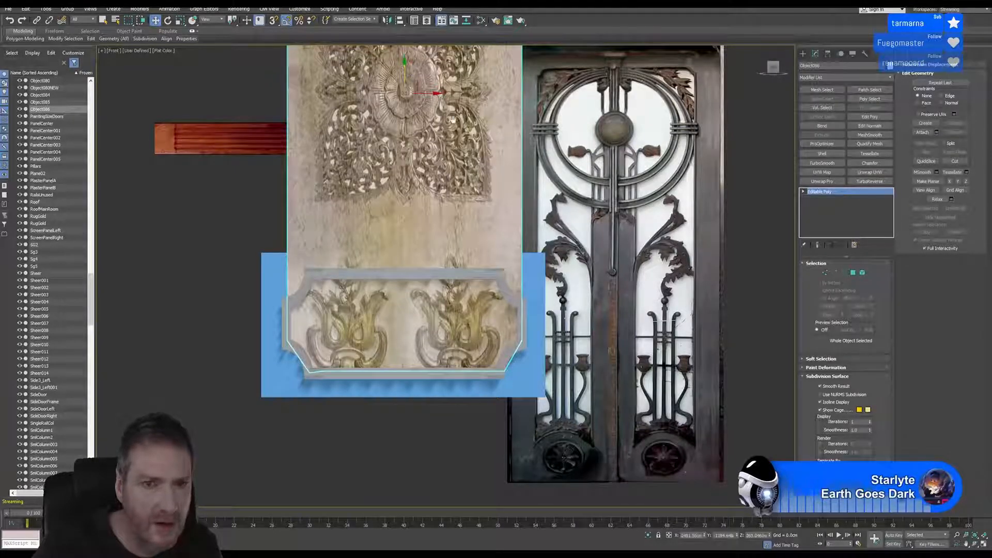
QuickSlice the lower section horizontally just above the lower border's top moulding
middle_drag(453, 119, 454, 168)
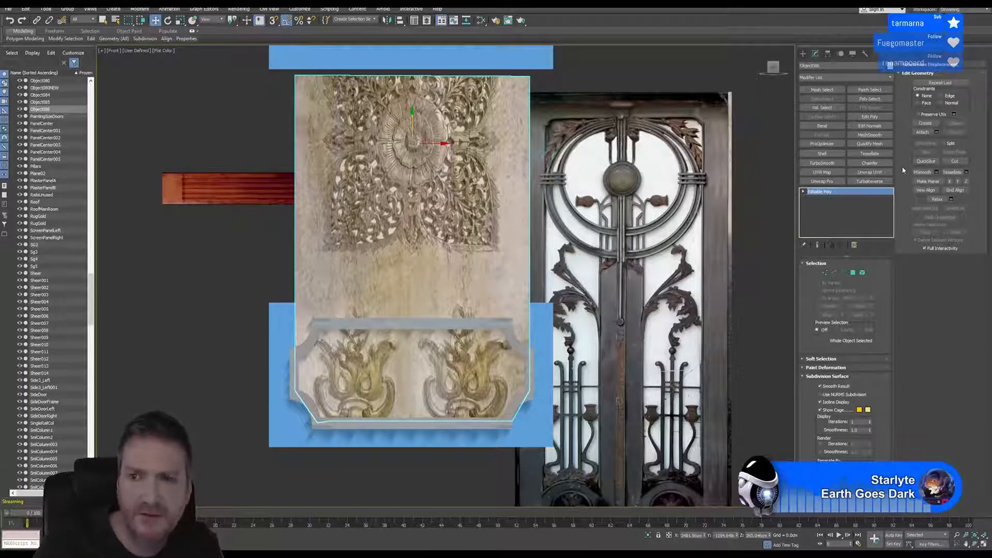
click(924, 161)
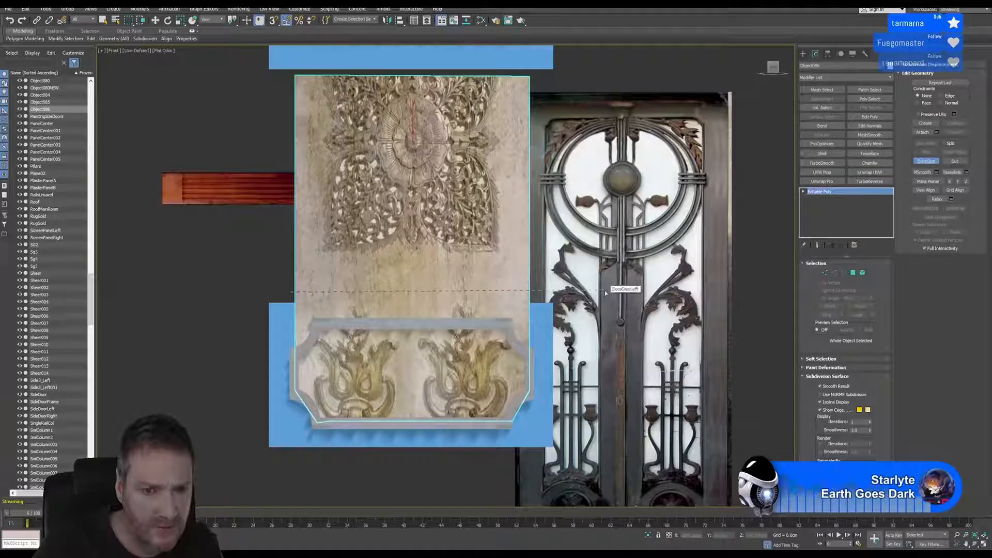
click(924, 160)
click(925, 162)
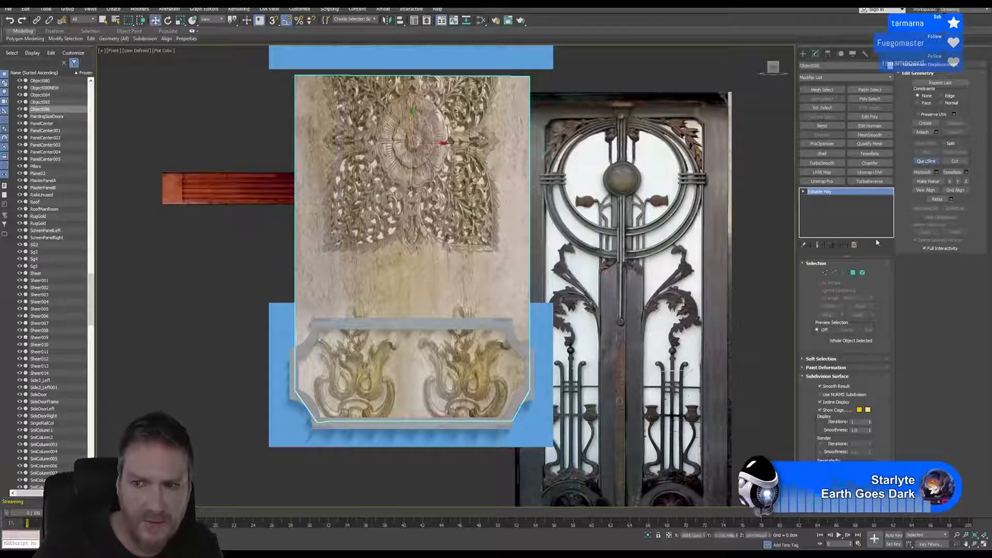
Detach the polygons below the new slice as a separate object and delete the leftover middle section with the medallion
click(853, 272)
key(ctrl+a)
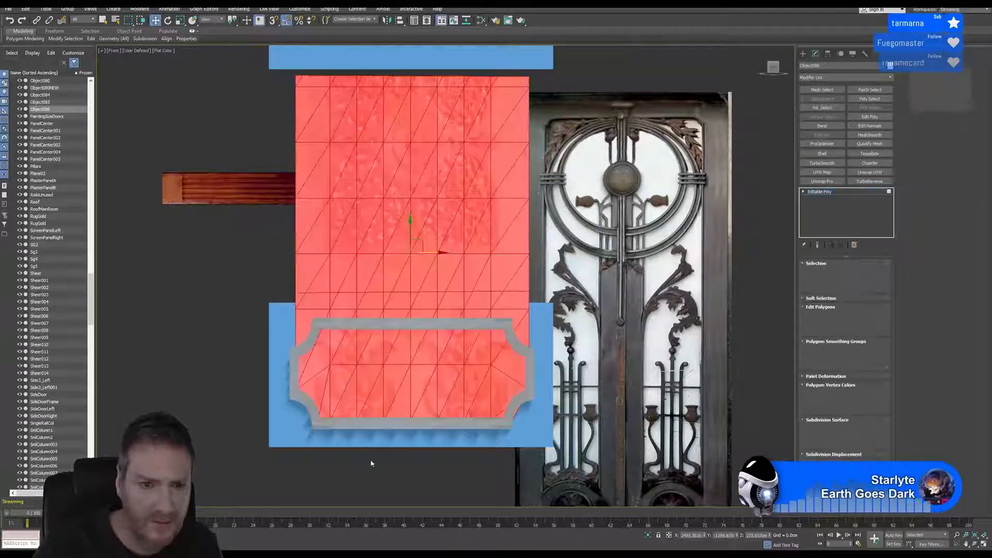
drag(263, 455, 442, 428)
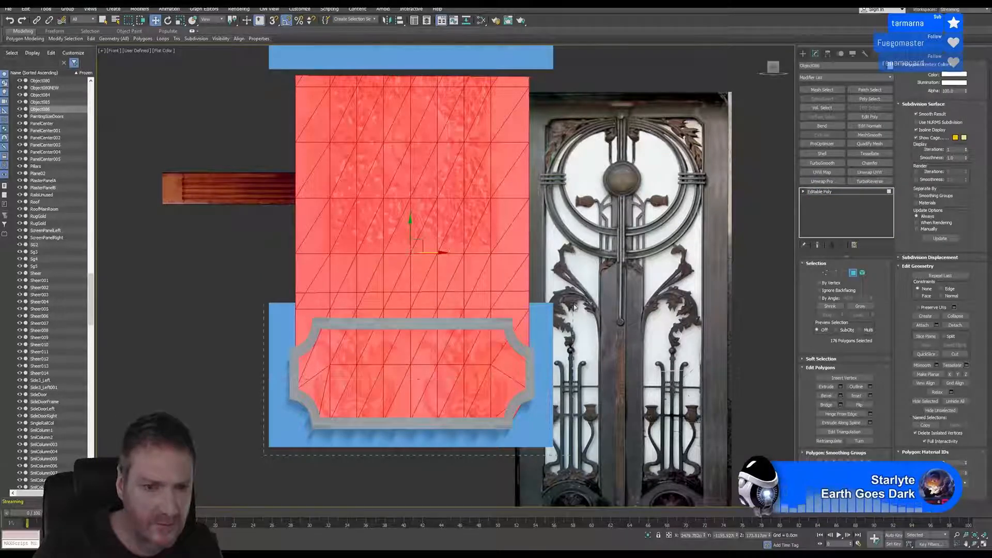
drag(575, 304, 576, 303)
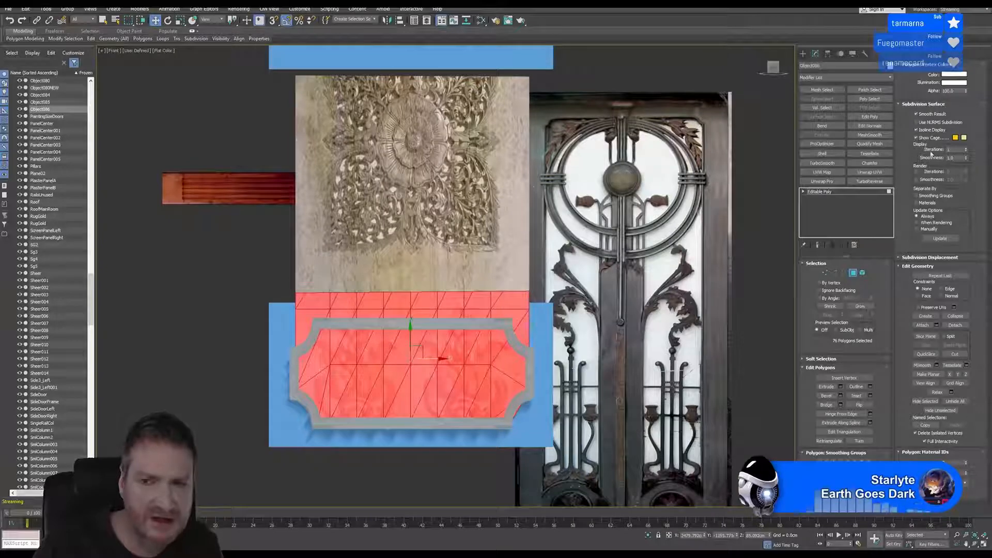
click(956, 326)
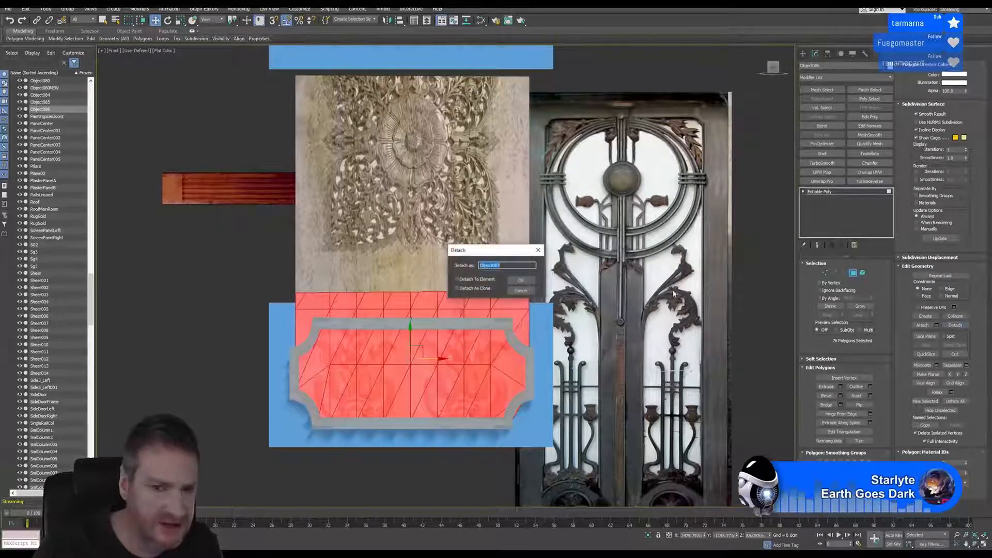
click(527, 281)
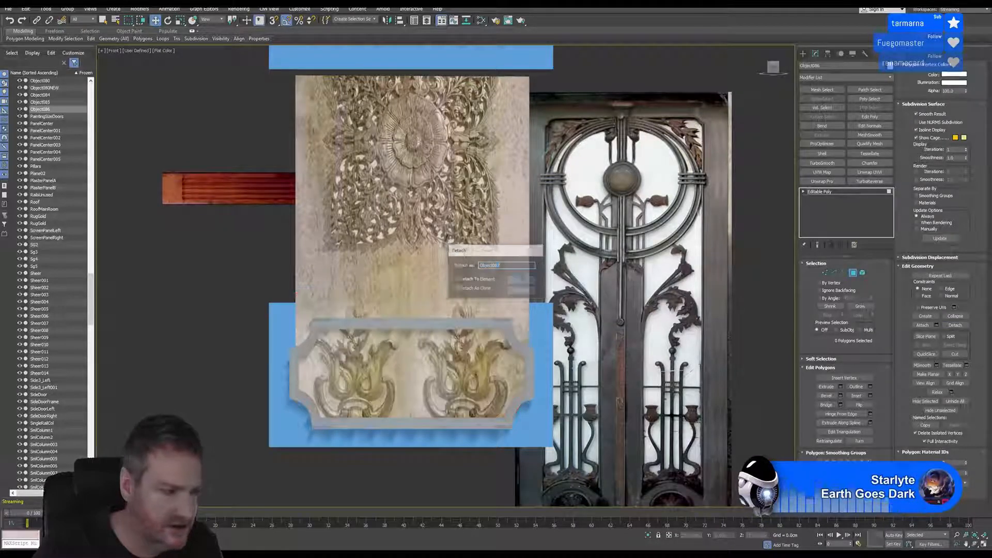
click(852, 274)
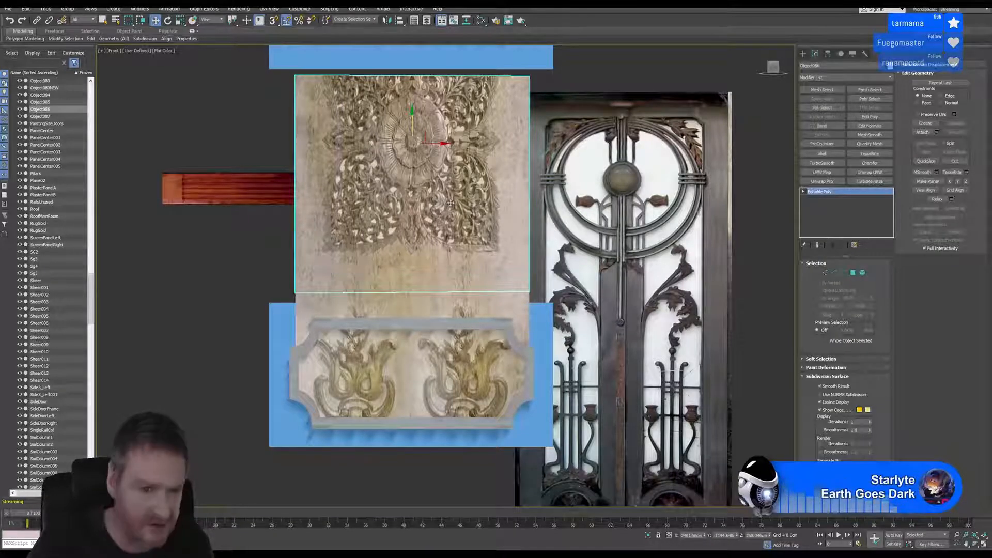
key(Delete)
Move the upper vertex rows of the lower ornament piece slightly down towards the lower border's top moulding
middle_drag(423, 278, 428, 254)
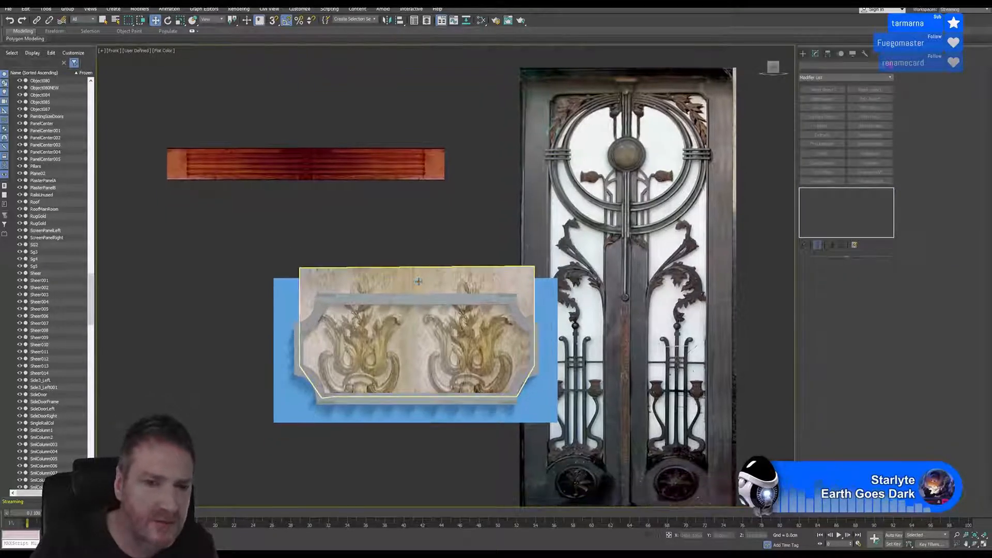
click(419, 280)
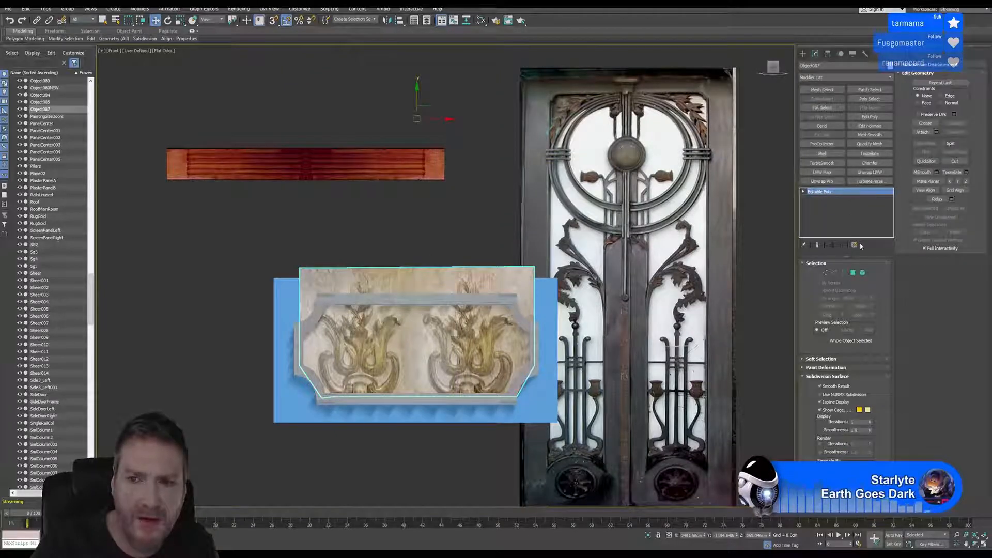
click(826, 273)
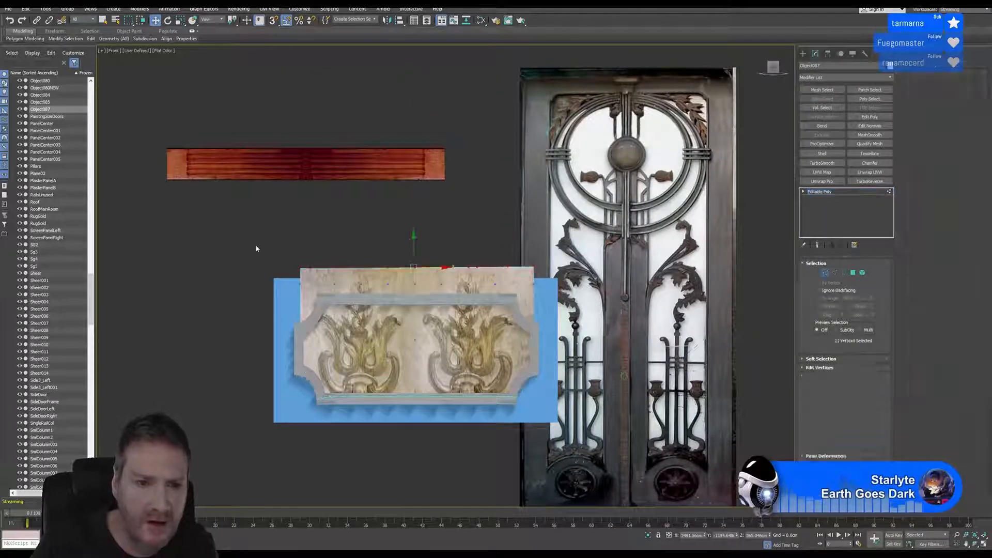
drag(599, 294, 599, 292)
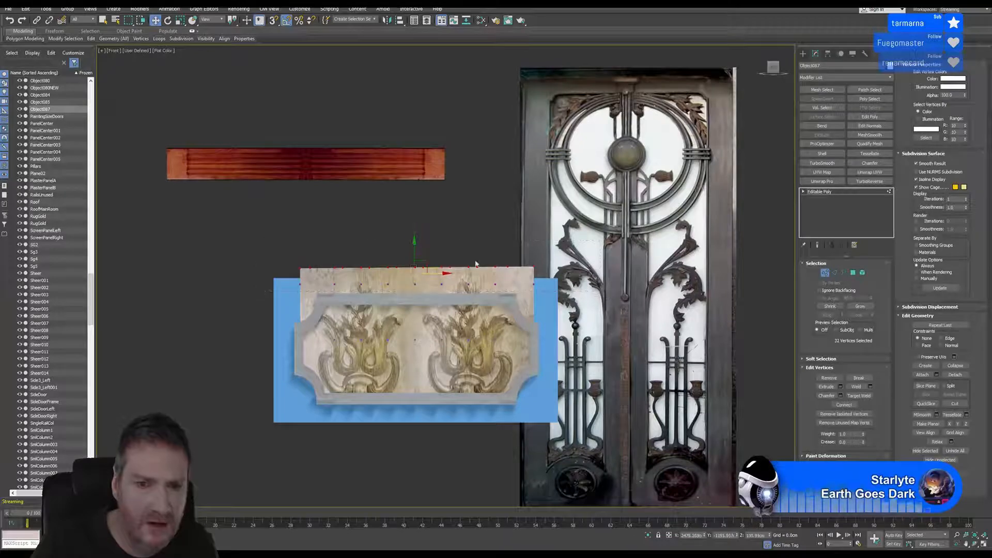
drag(415, 253, 420, 257)
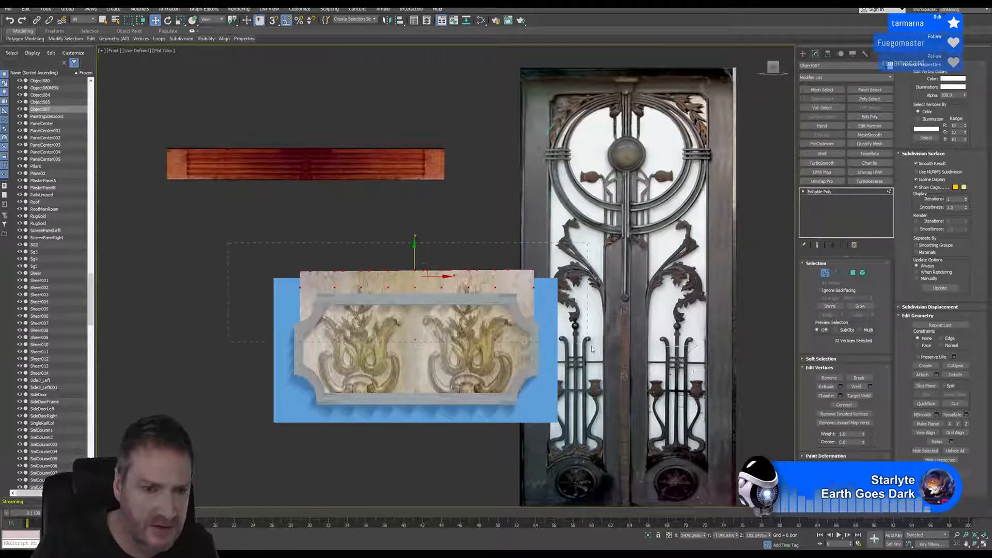
ctrl+drag(592, 349, 591, 347)
mouse_move(414, 263)
mouse_down()
mouse_move(418, 282)
mouse_move(426, 264)
mouse_up()
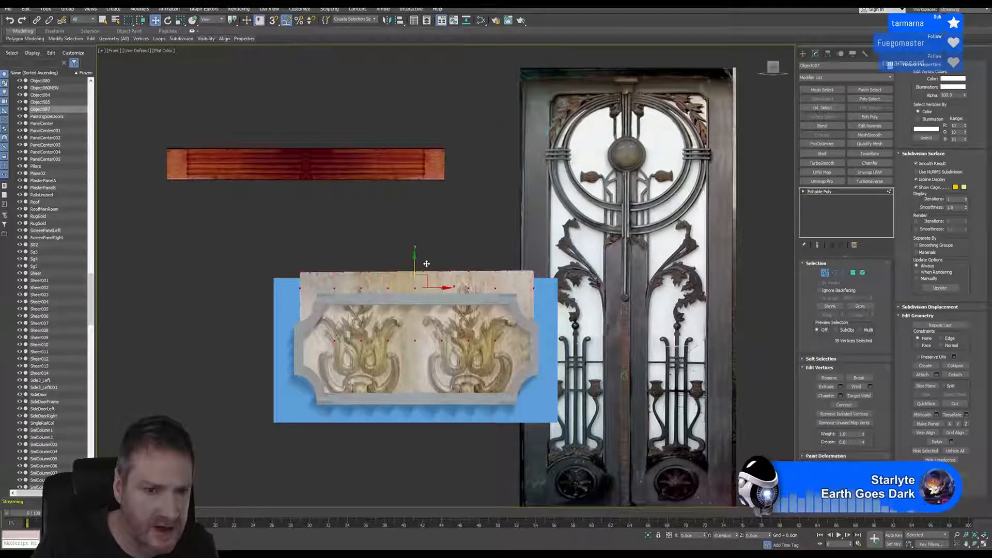
Move the ornament piece's upper and middle vertices further down until its top edge sits just above the border's top moulding
middle_drag(479, 308, 513, 262)
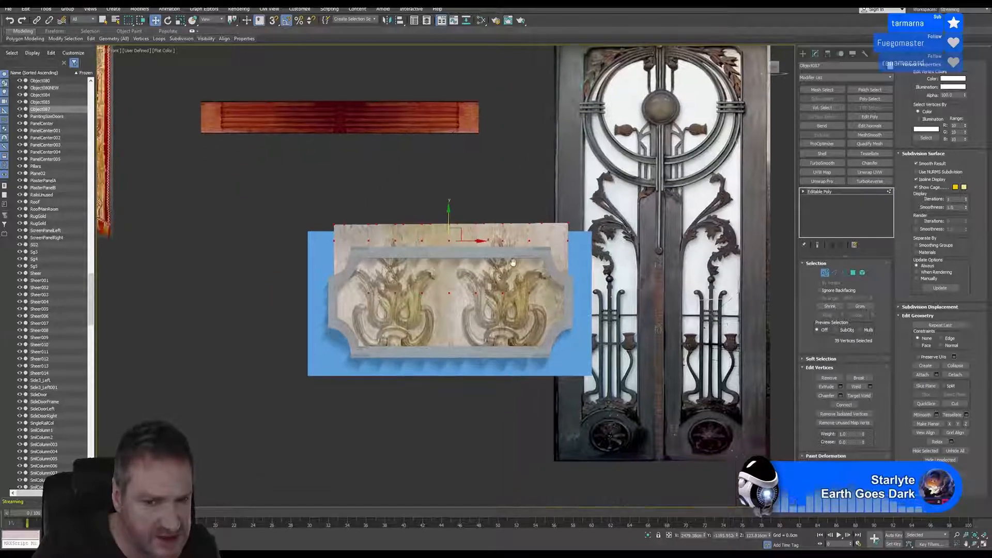
scroll(512, 266, up, 4)
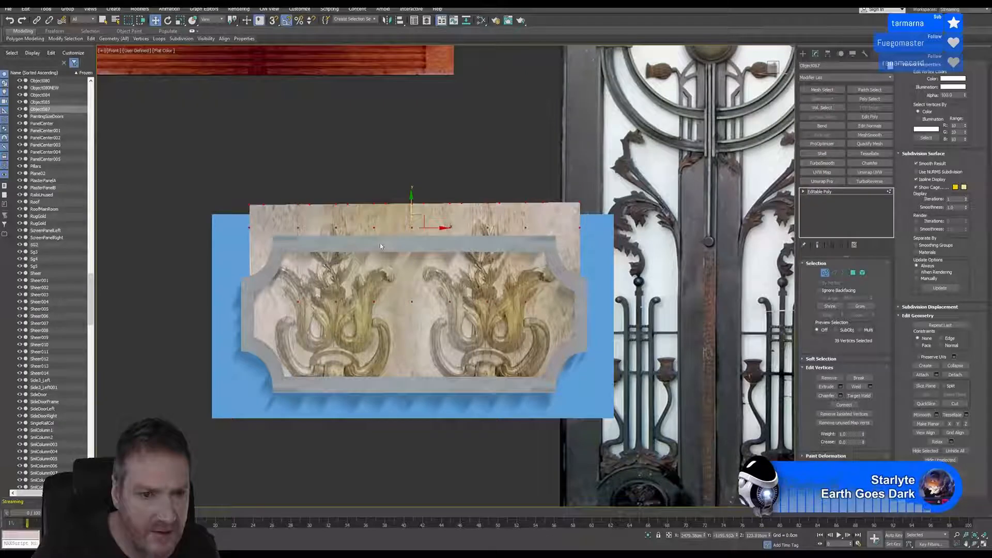
drag(659, 347, 655, 371)
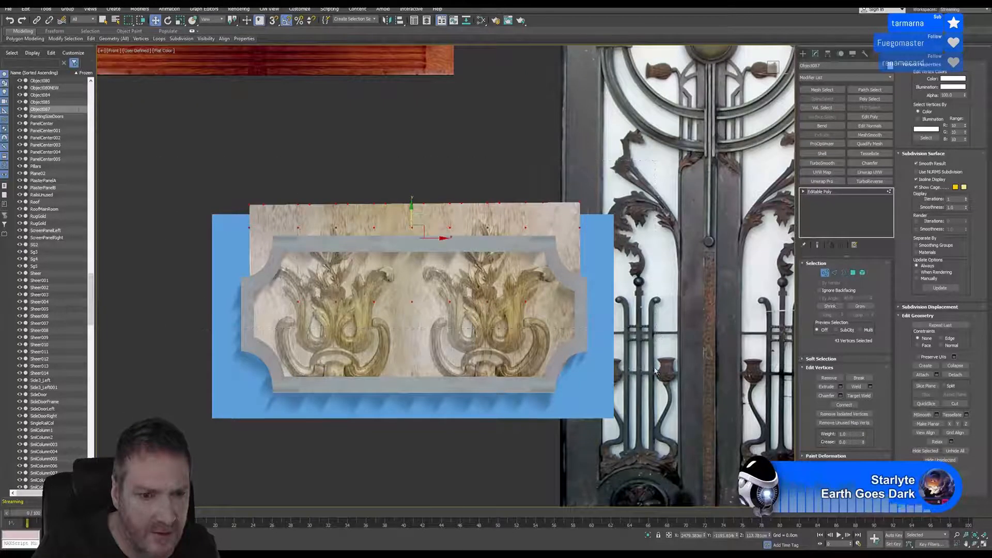
drag(410, 208, 413, 234)
scroll(438, 288, down, 2)
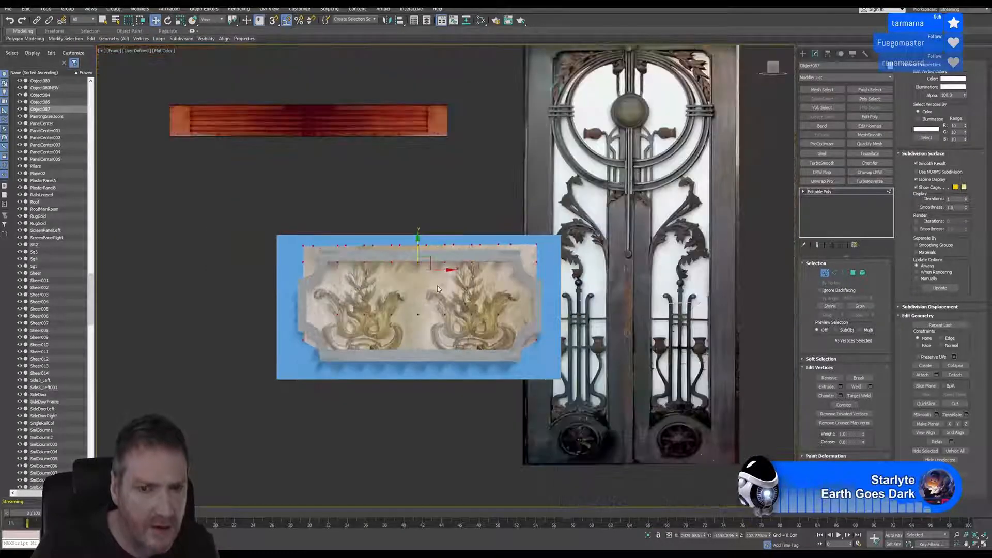
Move only the ornament piece's top row of vertices down so its upper edge sits behind the border's top moulding
middle_drag(478, 288, 457, 295)
scroll(440, 265, down, 3)
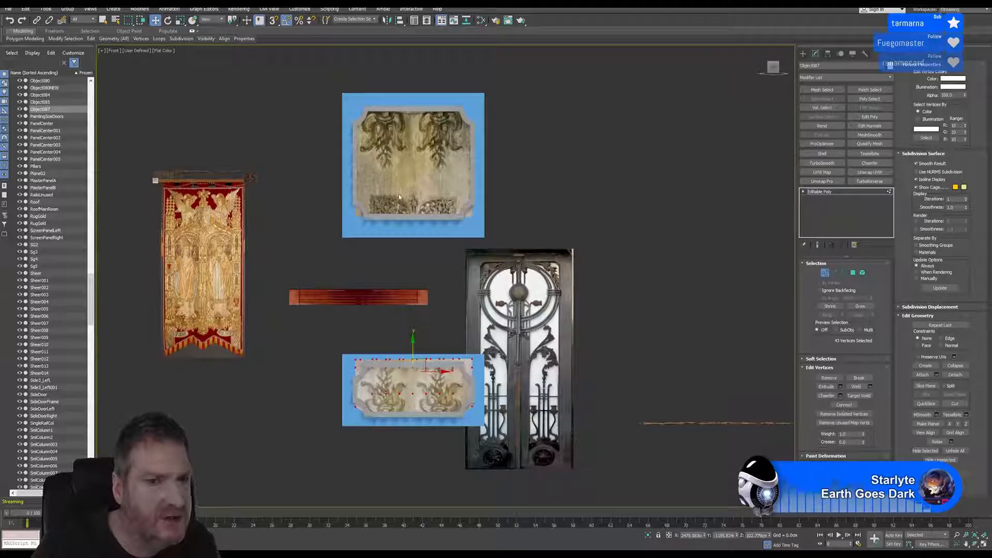
middle_drag(463, 380, 485, 349)
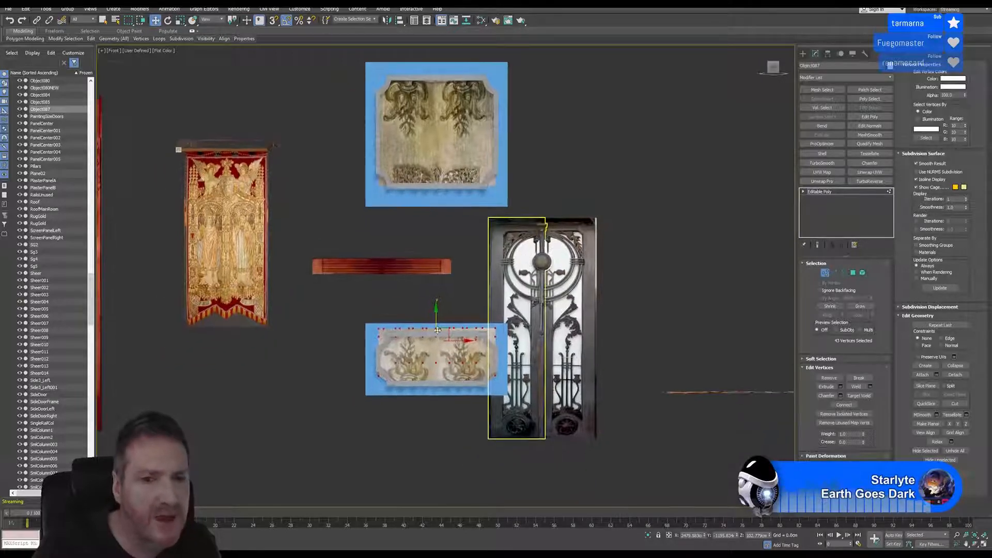
scroll(433, 330, up, 5)
middle_drag(384, 270, 356, 247)
drag(226, 275, 629, 313)
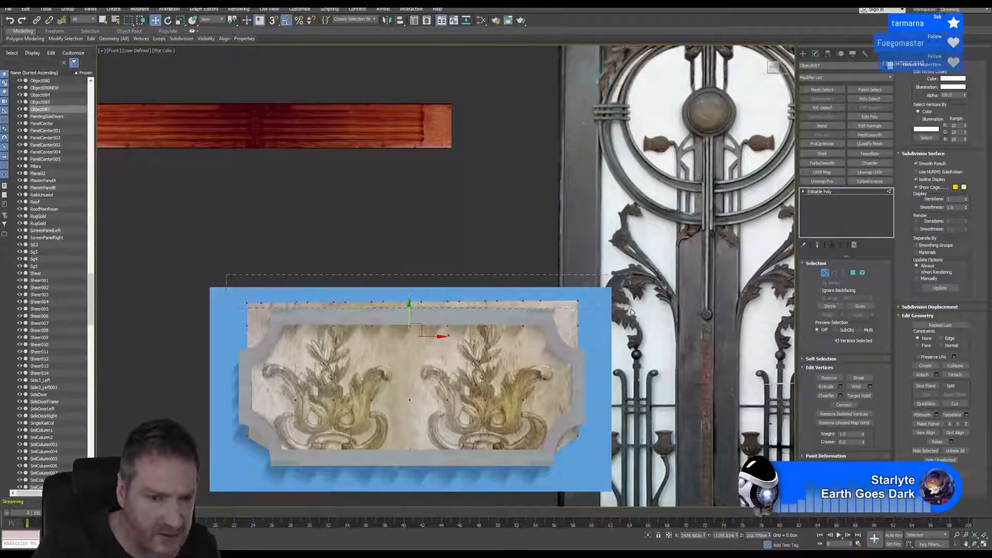
drag(407, 275, 412, 286)
middle_drag(455, 339, 493, 228)
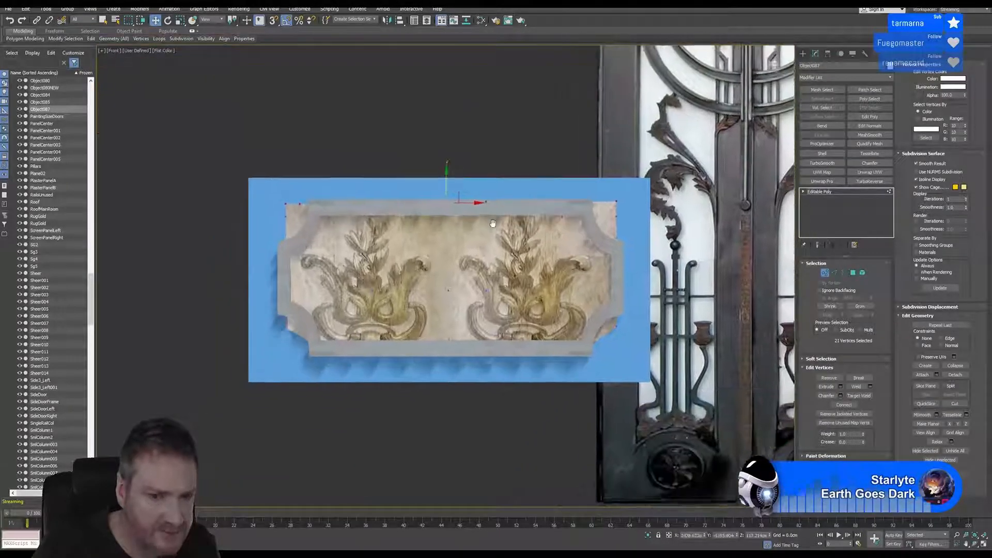
With Preserve UVs enabled, move the ornament piece's lower-left corner vertices inward behind the curved corner moulding
scroll(285, 335, up, 2)
drag(302, 322, 271, 341)
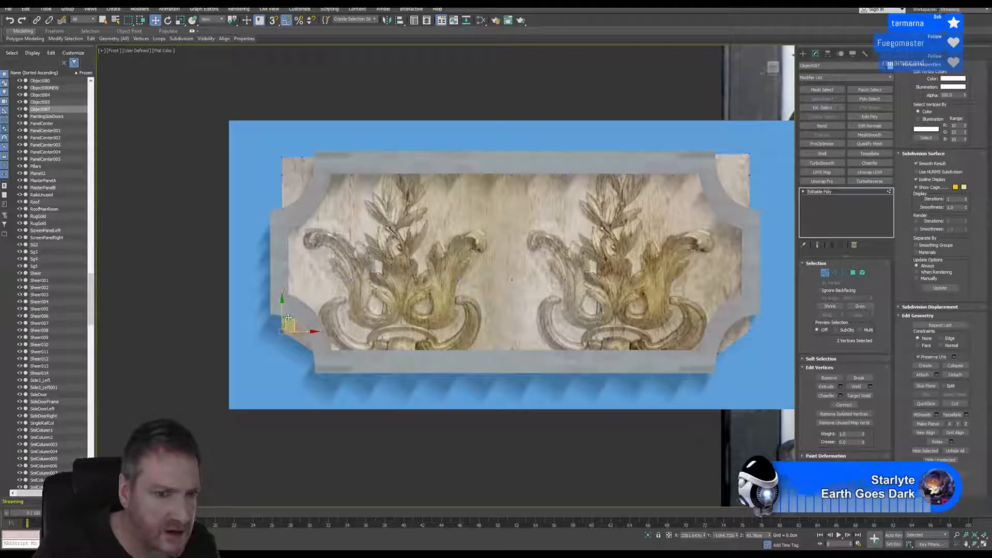
drag(285, 311, 317, 312)
Pull the ornament piece's lower-right corner vertices inward and up so they hide behind the curved corner moulding
middle_drag(744, 332, 518, 289)
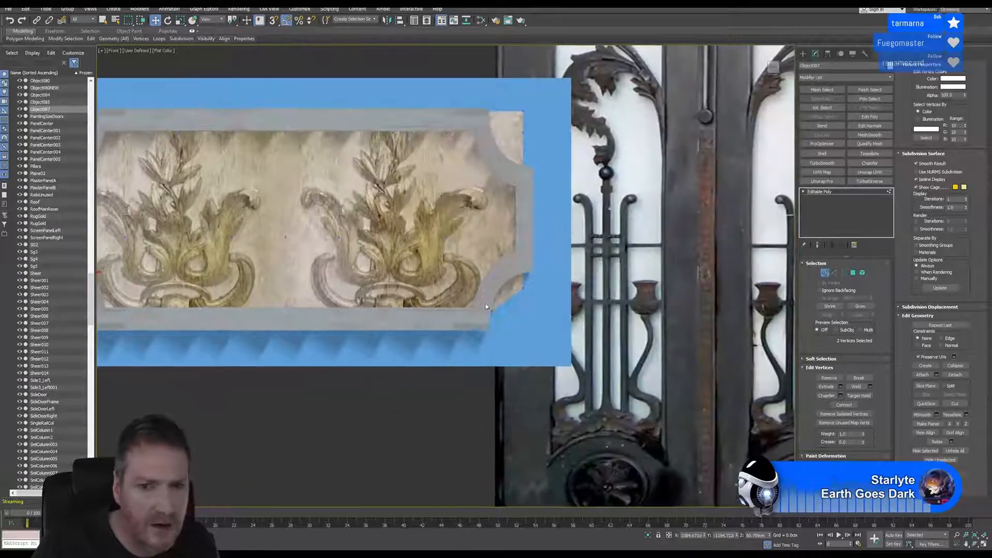
drag(536, 281, 512, 305)
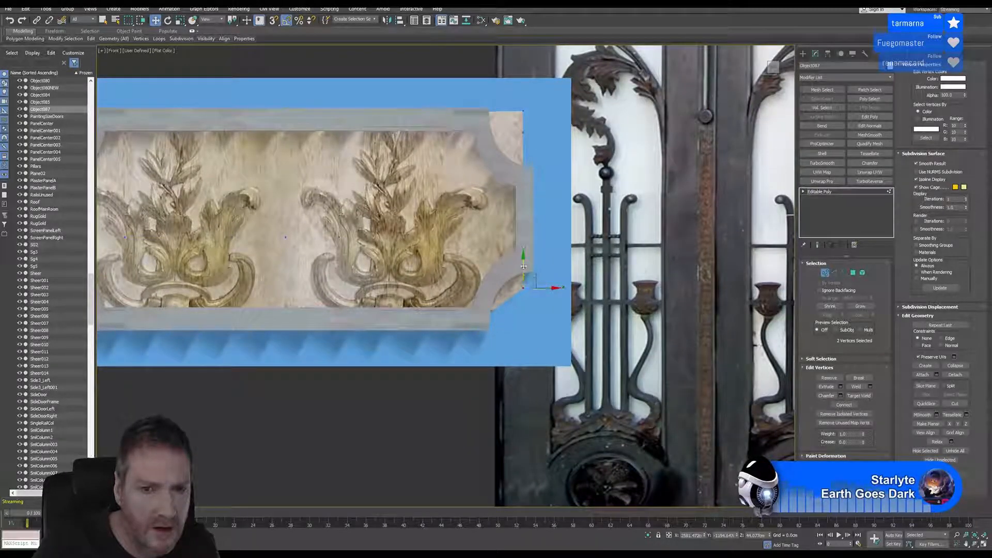
mouse_move(524, 265)
mouse_down()
mouse_move(520, 248)
mouse_move(527, 271)
mouse_up()
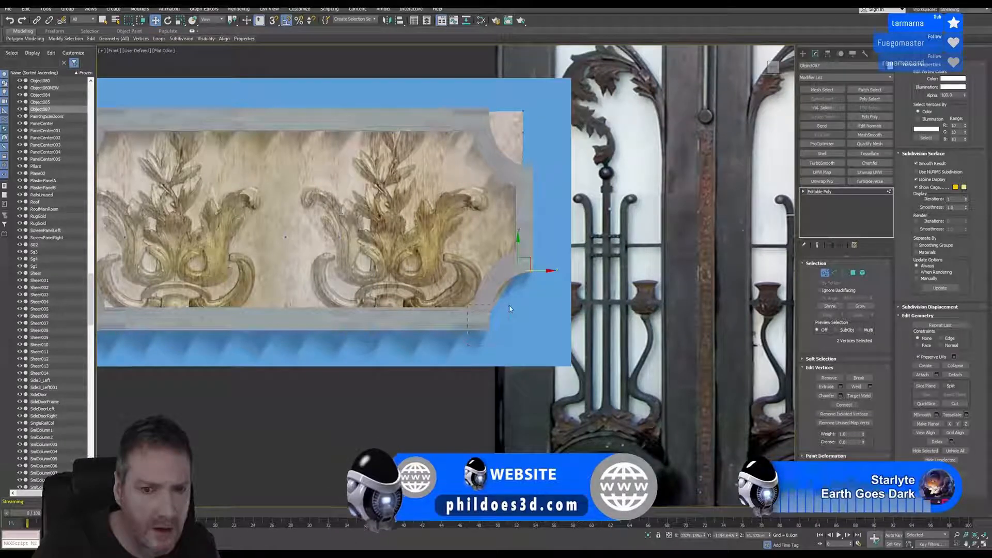
mouse_move(509, 306)
mouse_down()
mouse_move(479, 323)
mouse_move(501, 310)
mouse_up()
Move the ornament piece's upper-left corner vertices inward towards the curved corner moulding
middle_drag(500, 310, 667, 406)
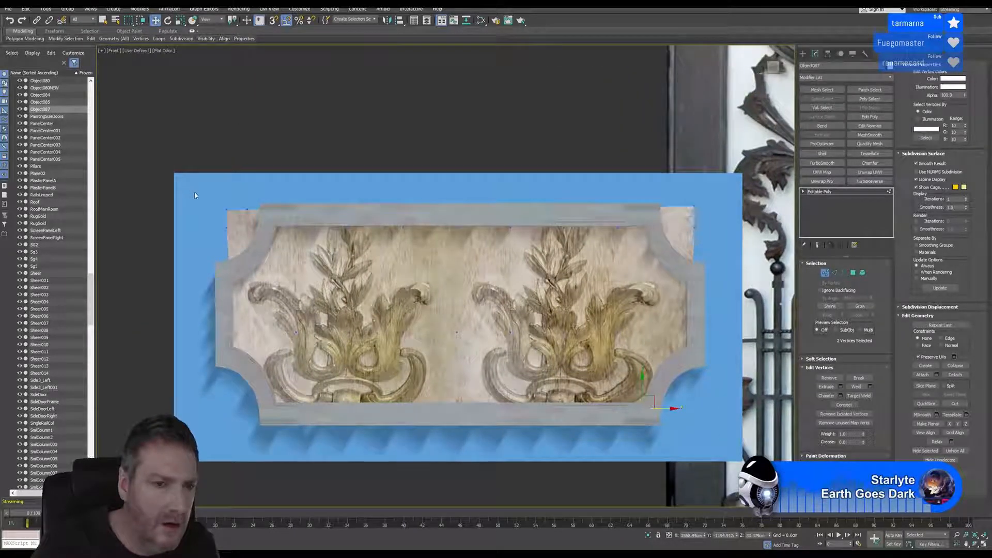
drag(202, 193, 263, 219)
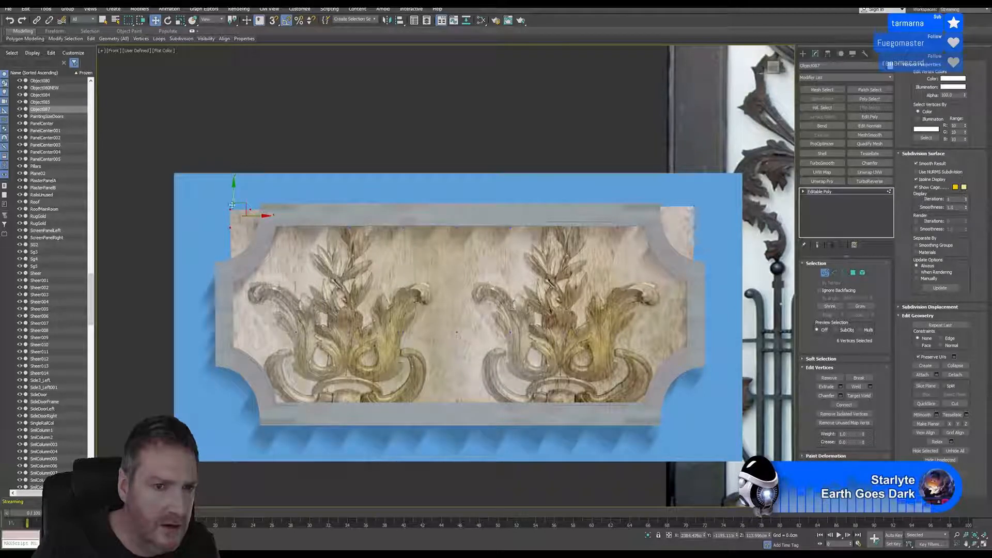